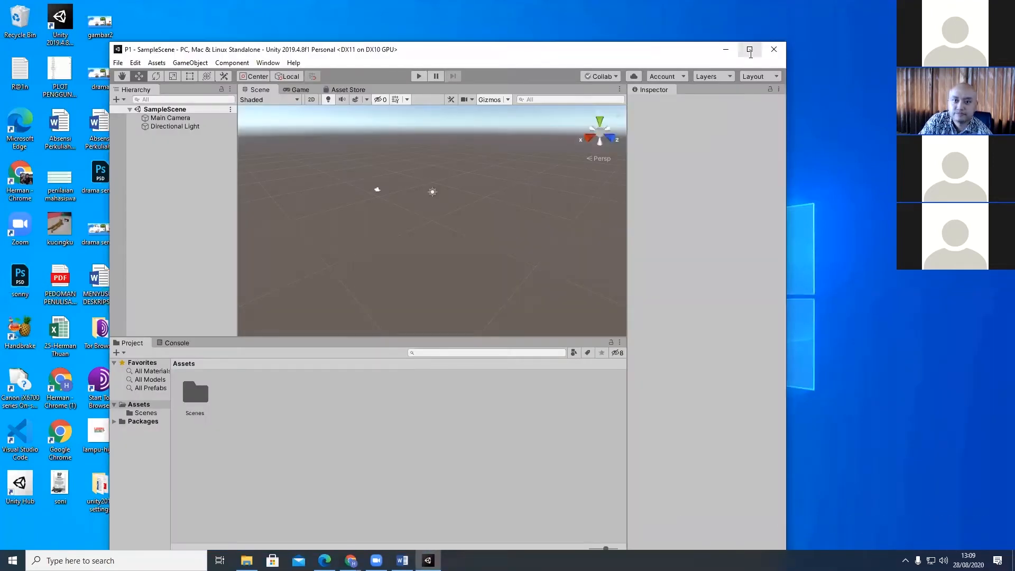
Restore all Unity window layouts to factory settings and maximize the editor window.
click(747, 46)
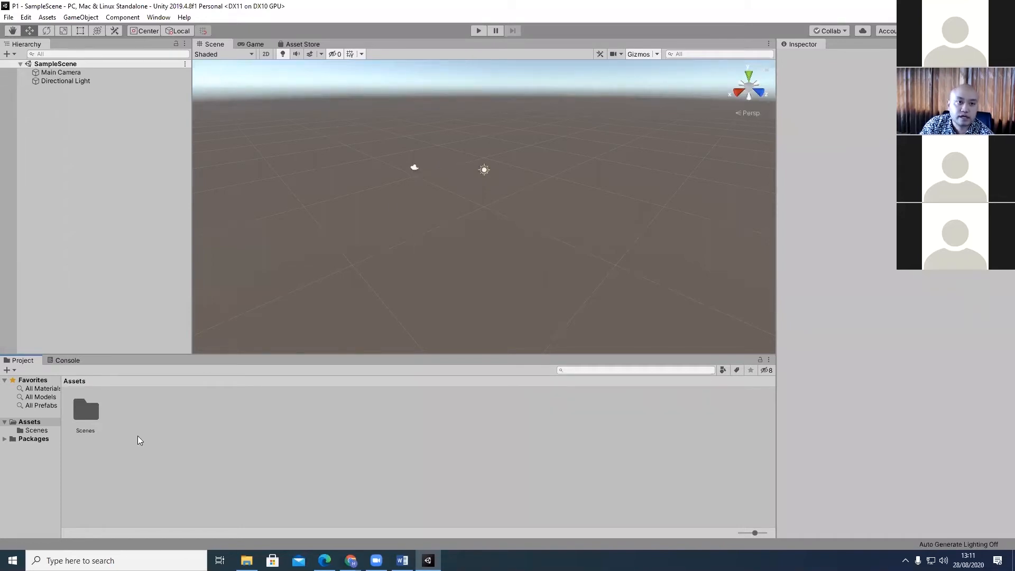
click(164, 19)
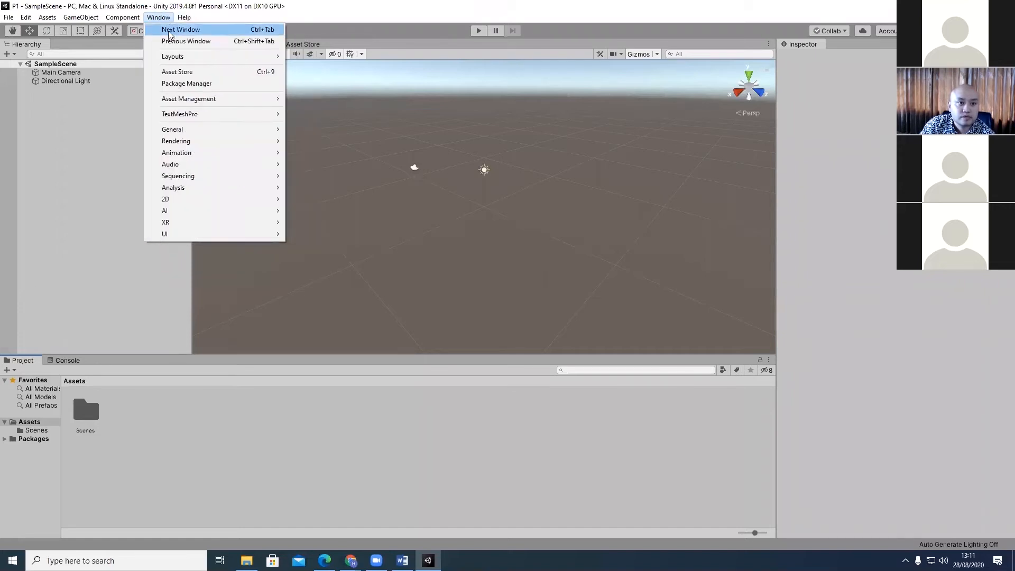
mouse_move(264, 57)
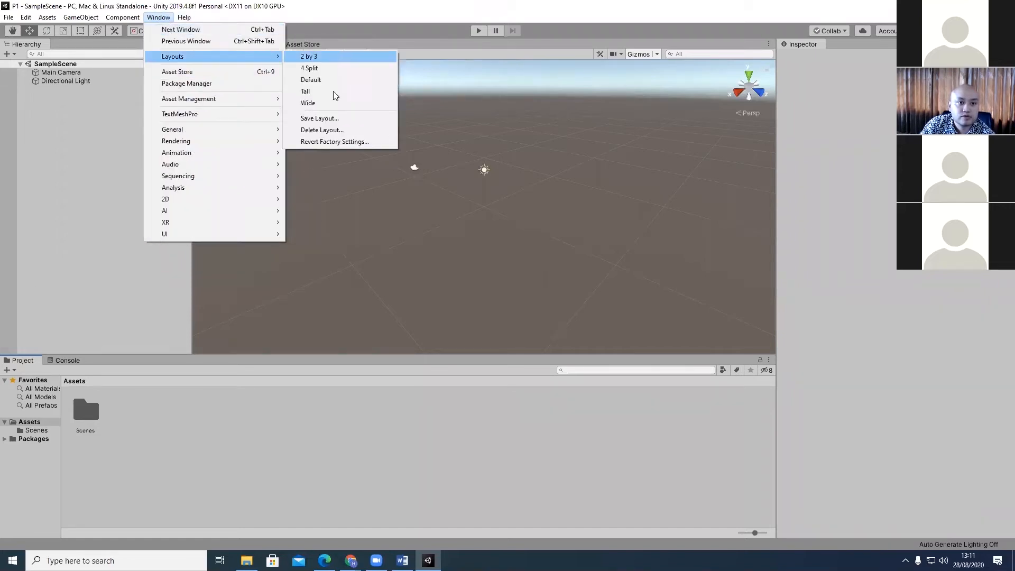
click(361, 144)
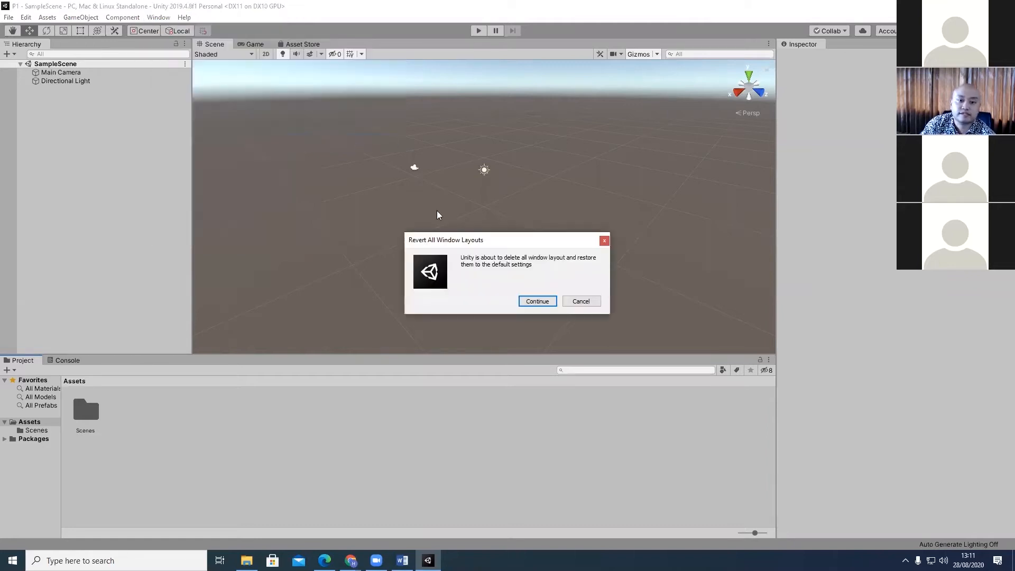
click(536, 301)
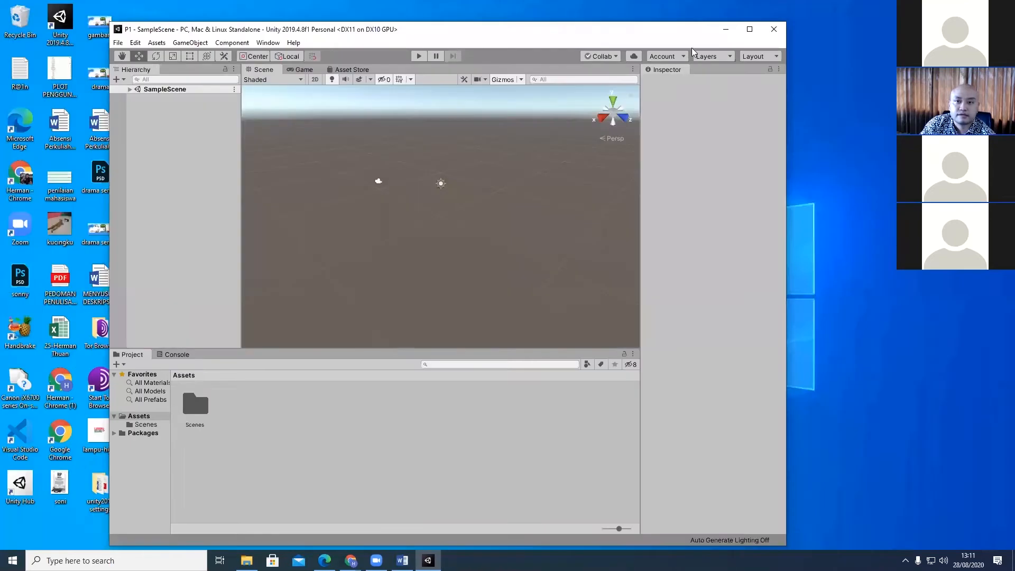
click(751, 29)
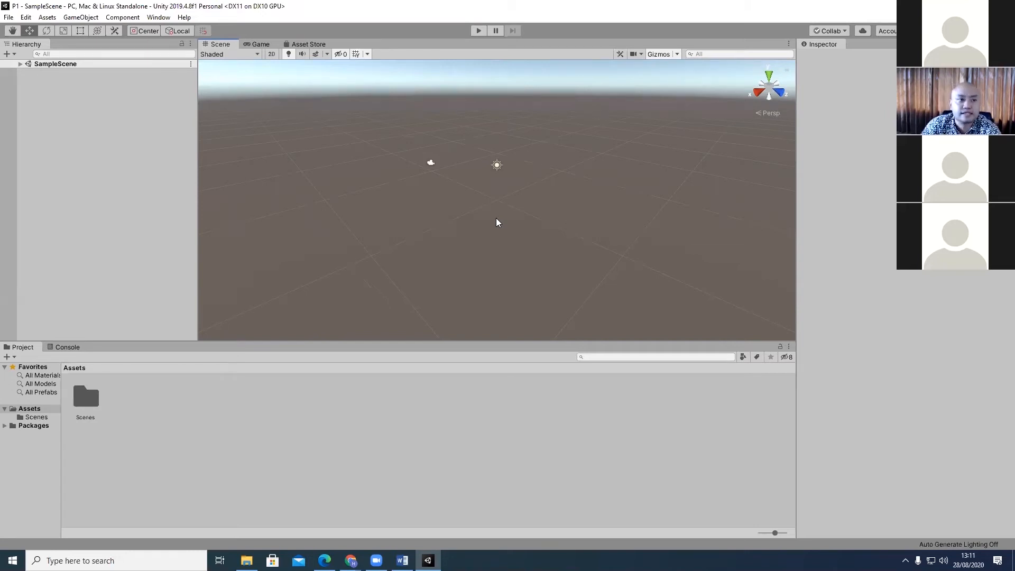
Expand SampleScene in the hierarchy to show its child objects.
click(64, 143)
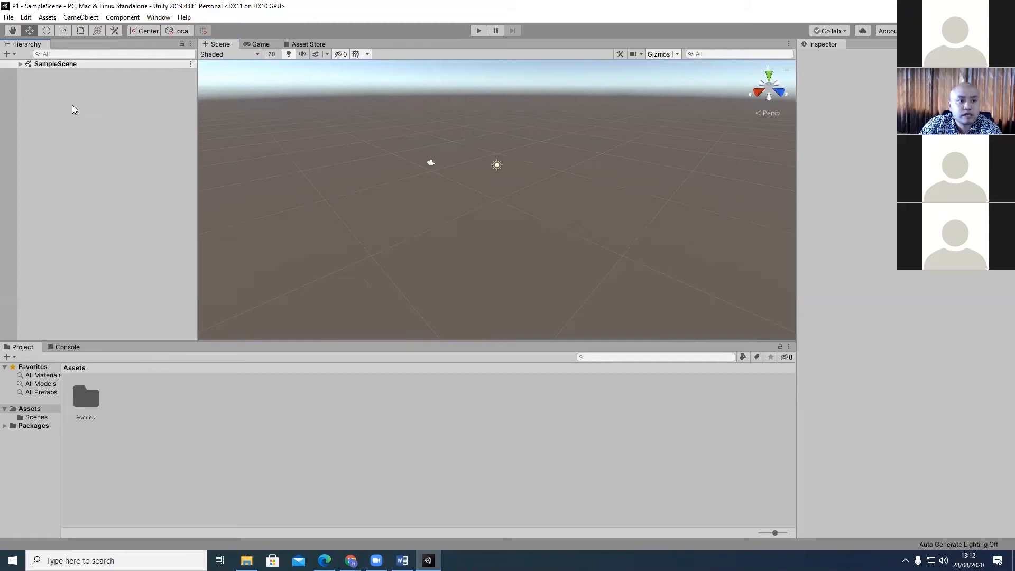
click(20, 64)
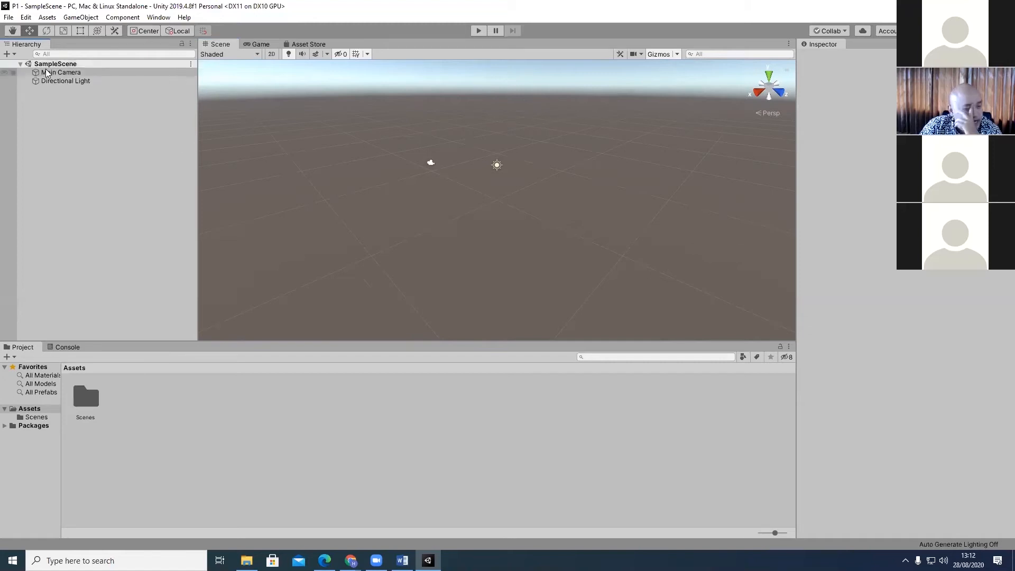
click(21, 64)
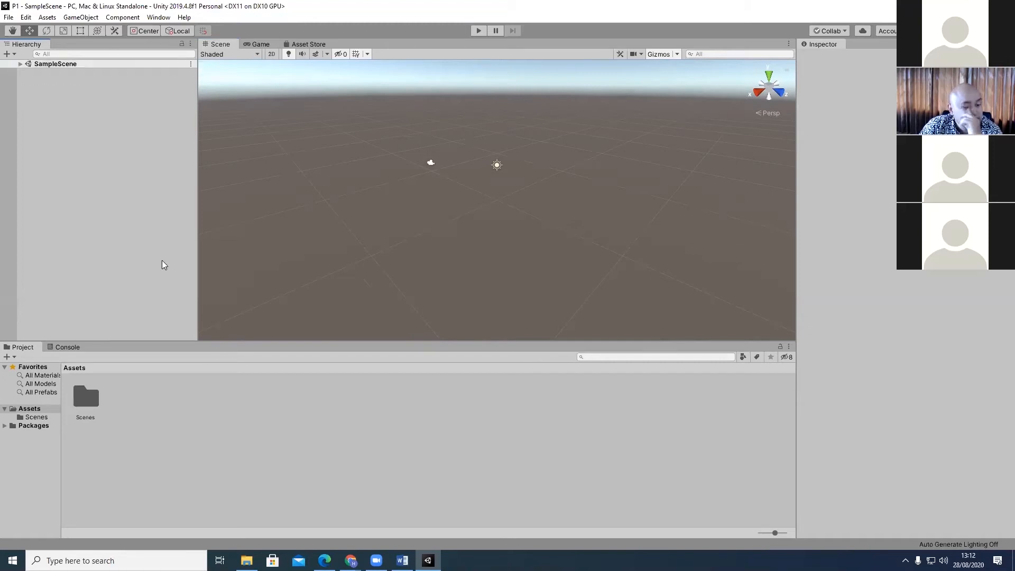
click(20, 64)
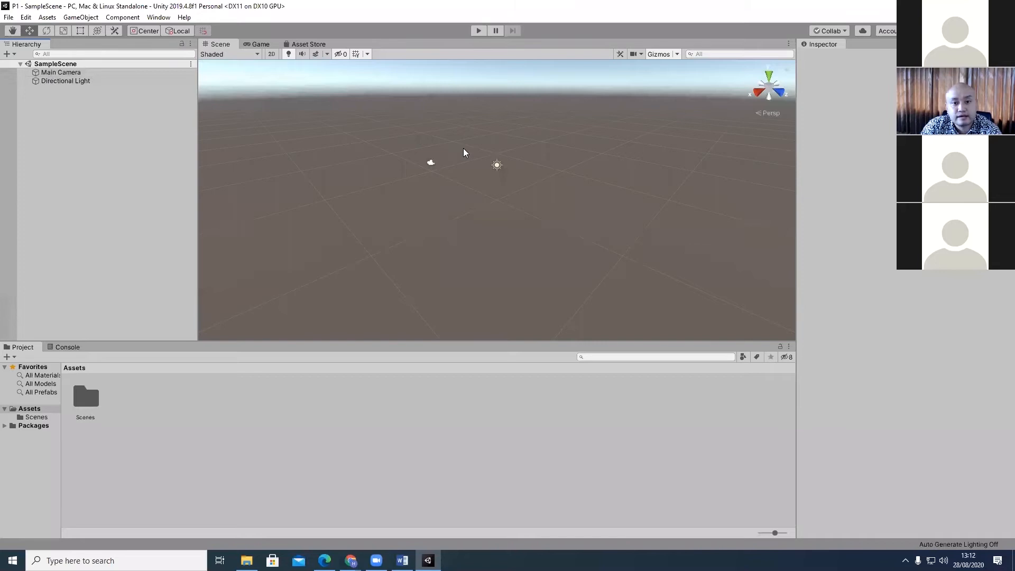
Compare the Game view with the Scene view, inspect the Main Camera and its preview, and clear the selection.
click(261, 45)
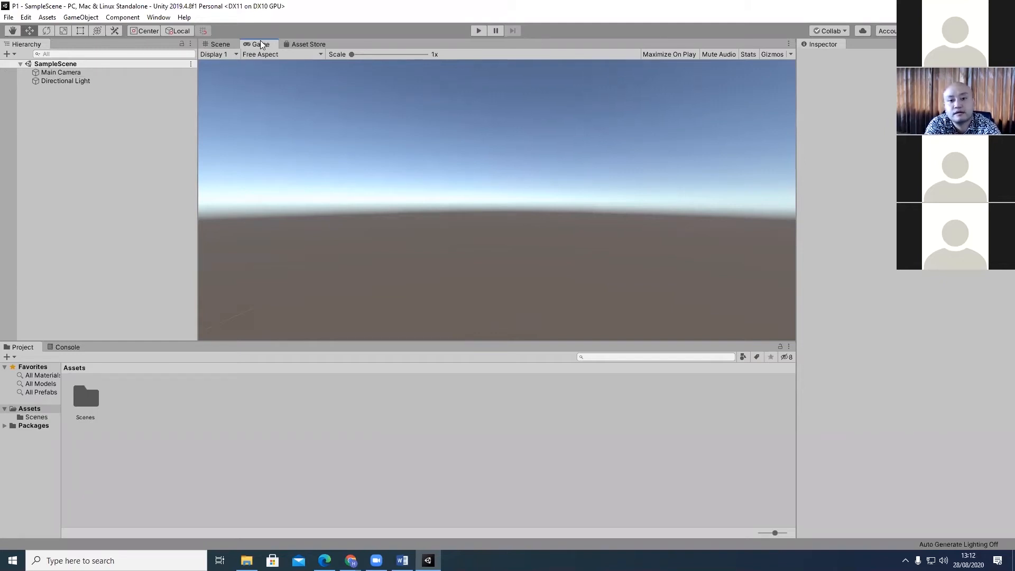
click(222, 43)
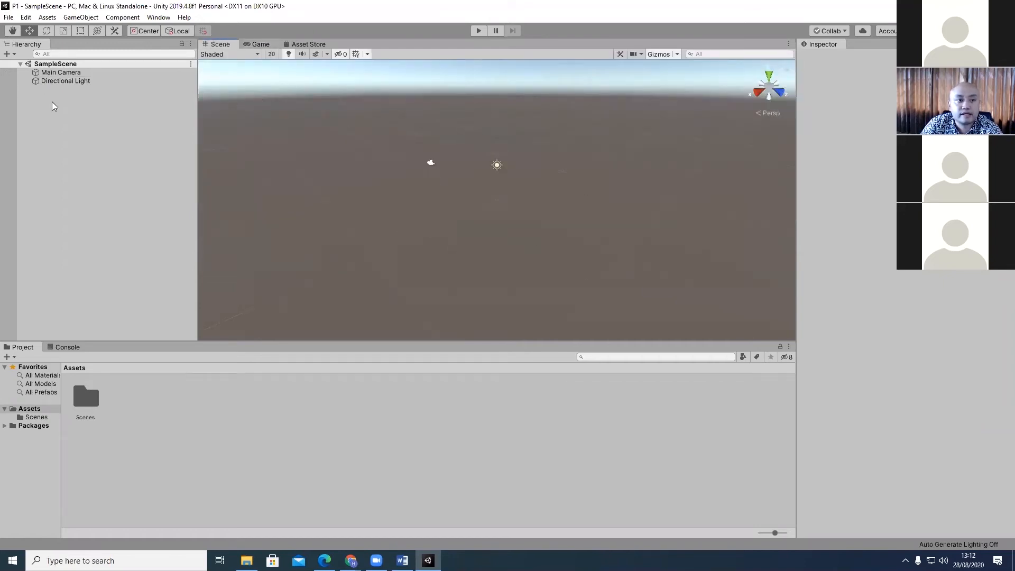
click(59, 72)
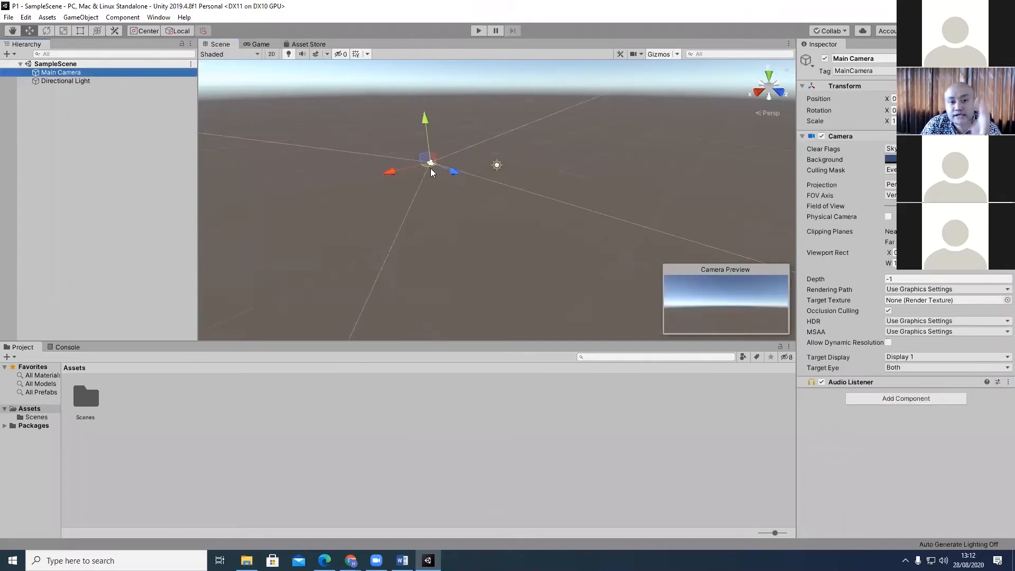
click(259, 45)
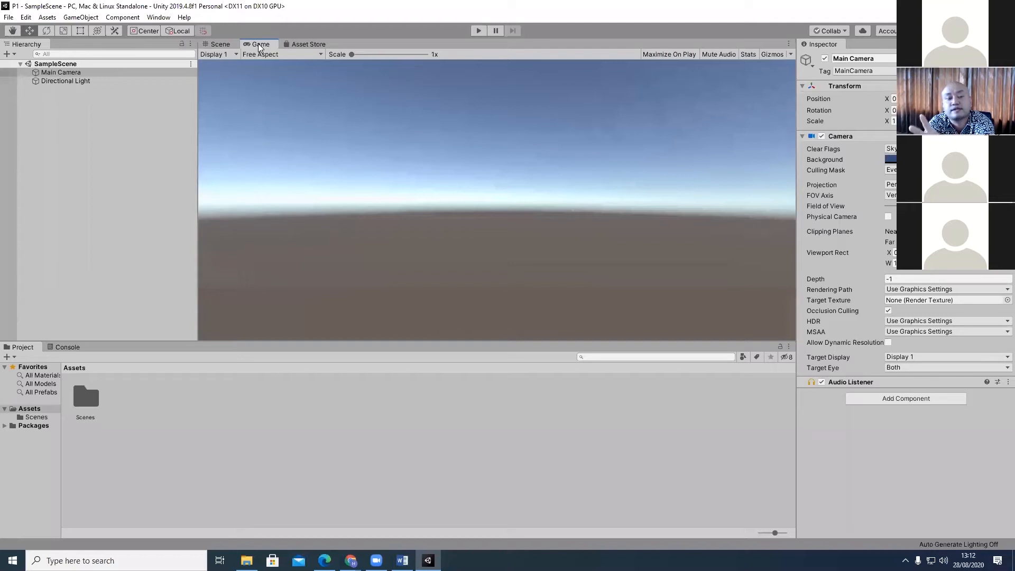
click(216, 44)
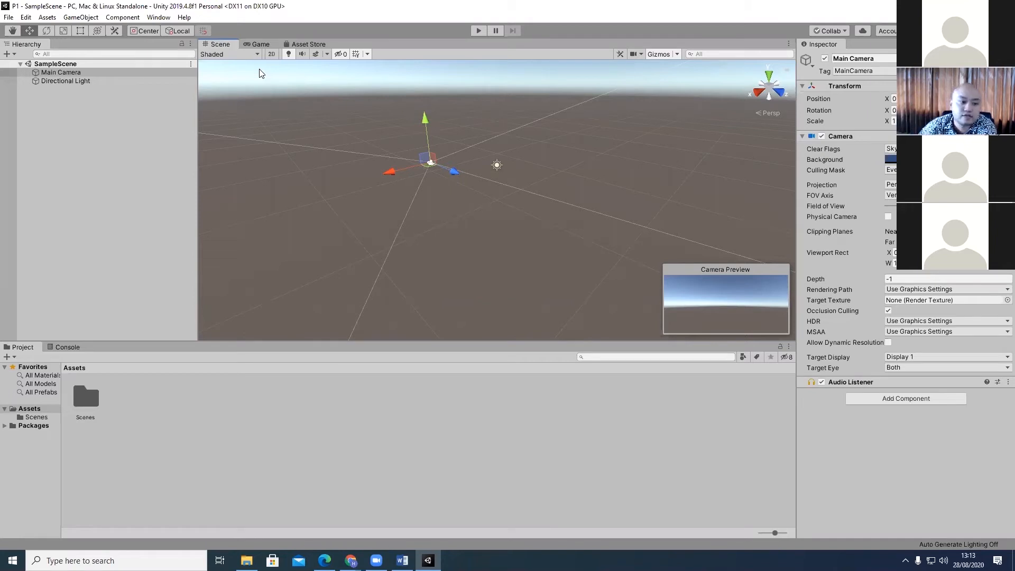
click(154, 400)
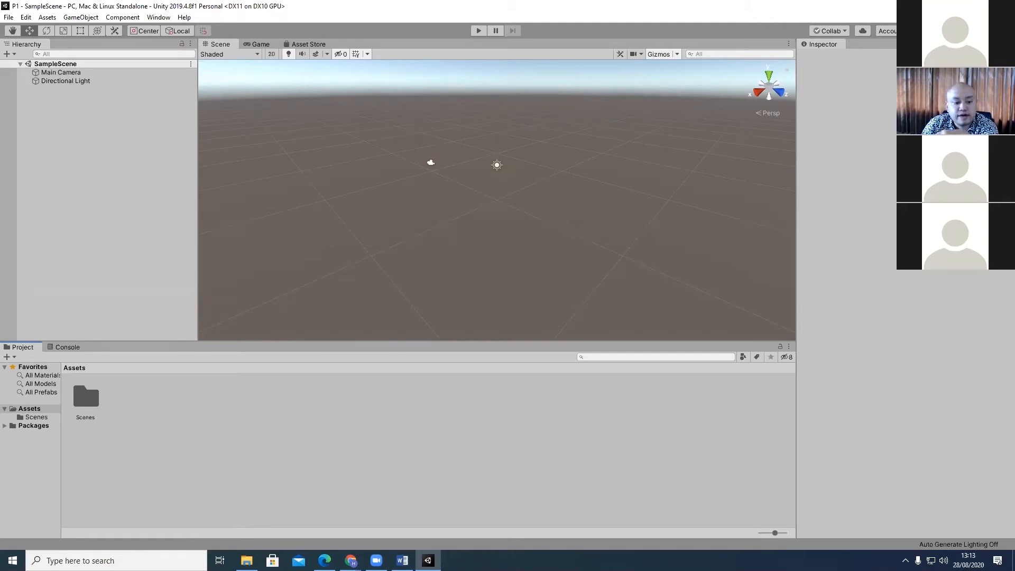
Switch to File Explorer, show the Desktop folder's files as large icons, and move its window clear of the Assets area.
click(246, 560)
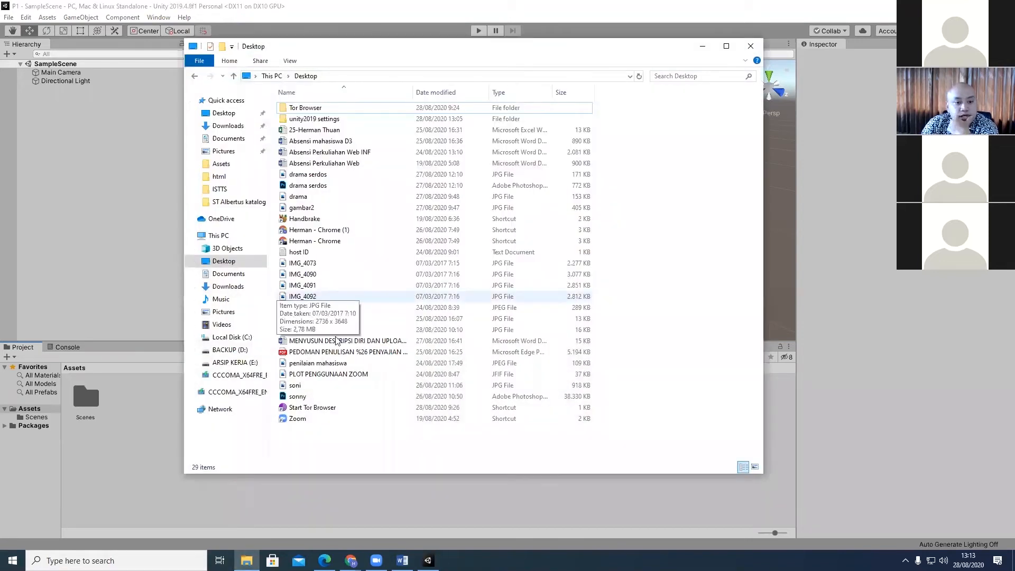
right_click(627, 301)
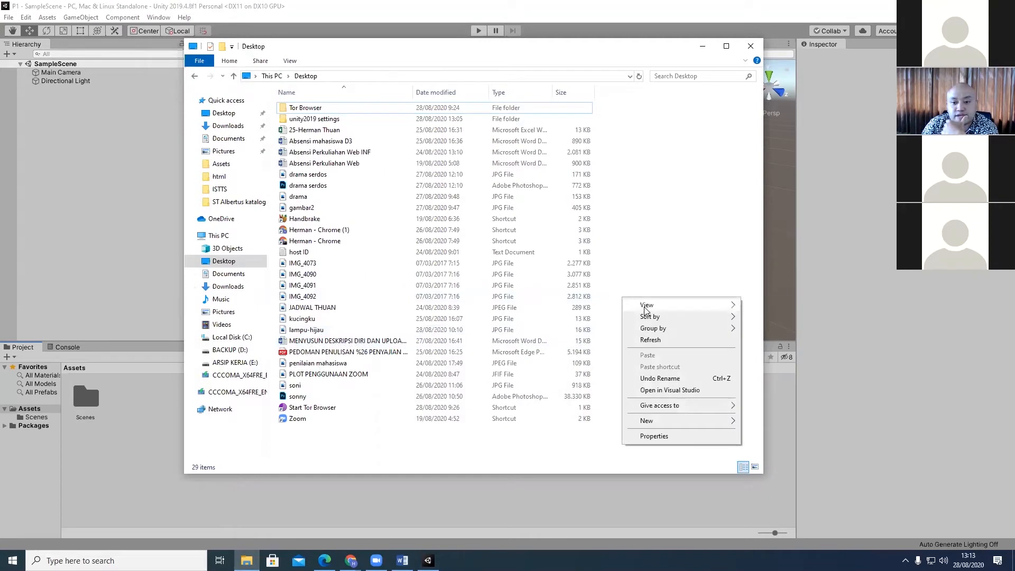
mouse_move(629, 305)
click(761, 318)
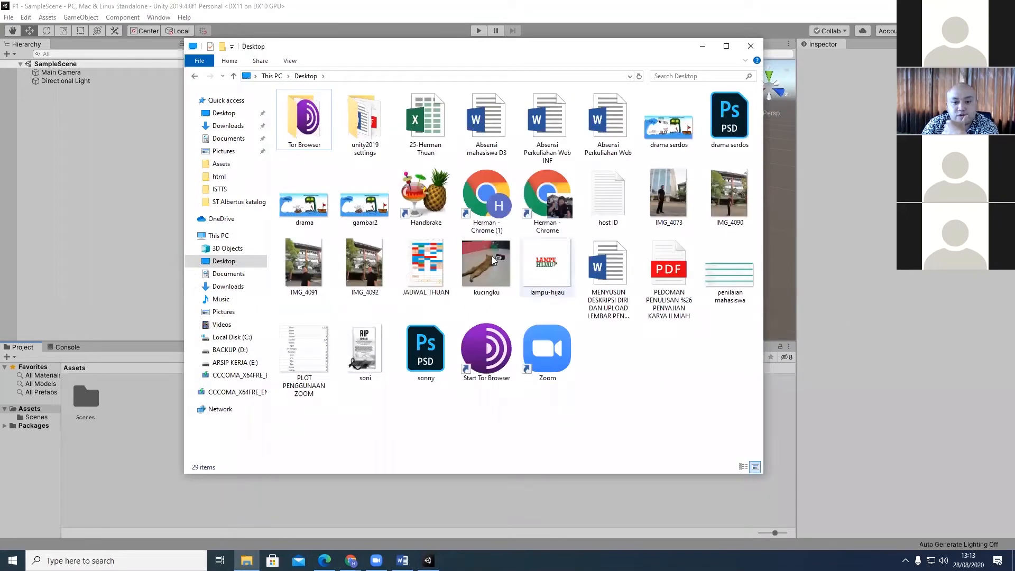
drag(664, 46, 543, 66)
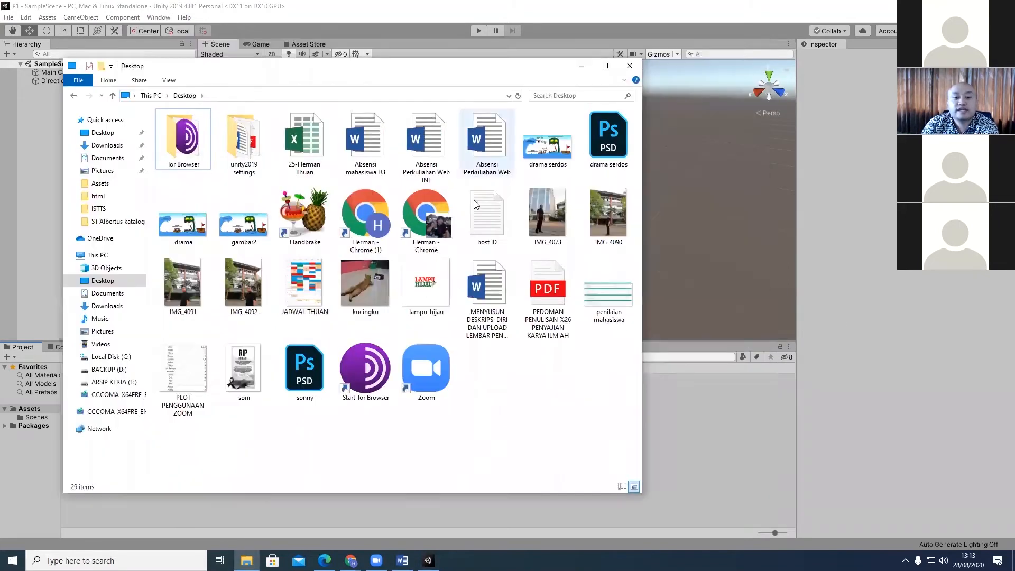
Import the kucingku image from the Desktop folder into the Unity project's Assets folder.
click(378, 282)
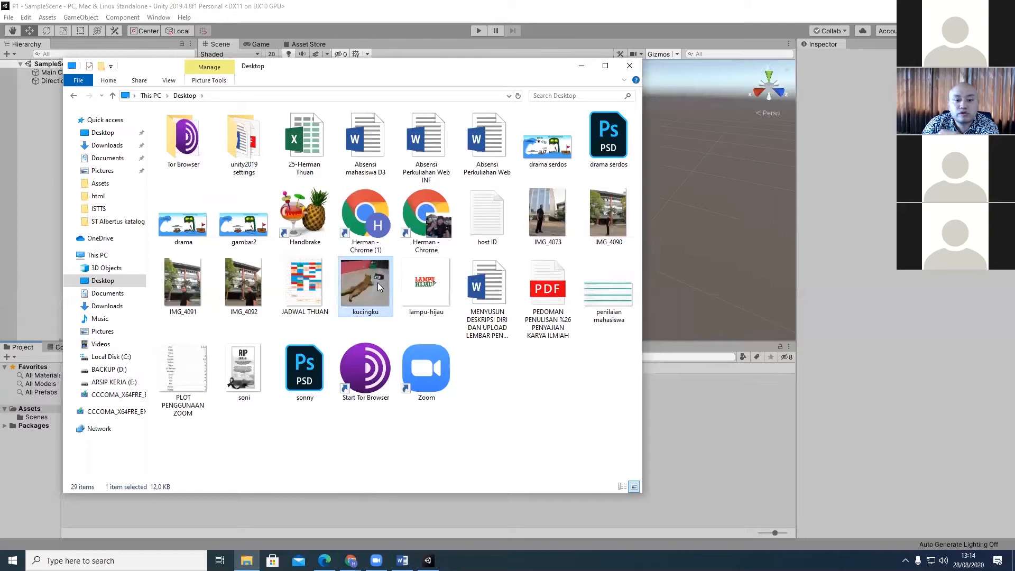
drag(642, 493, 562, 365)
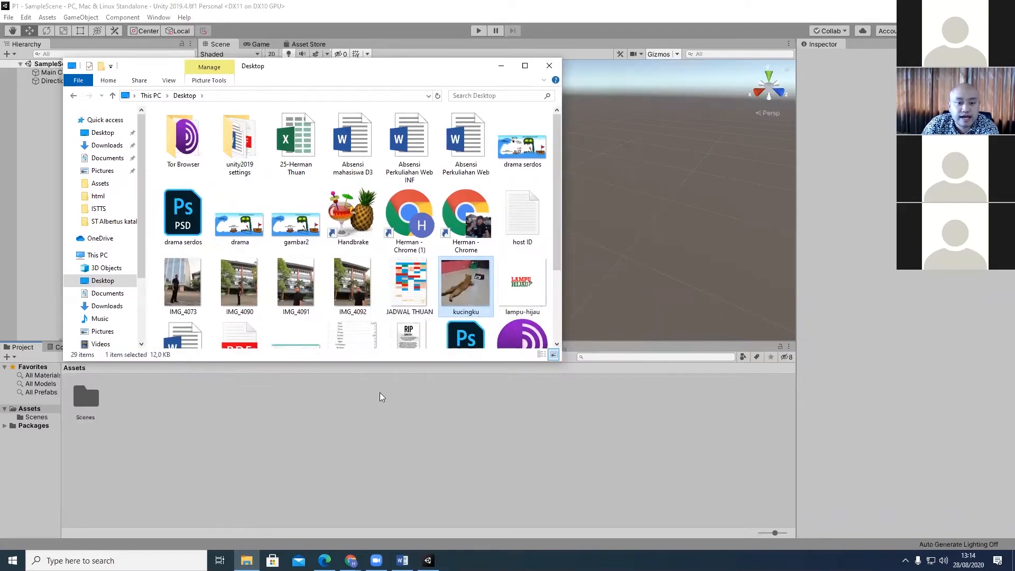
drag(462, 294, 282, 471)
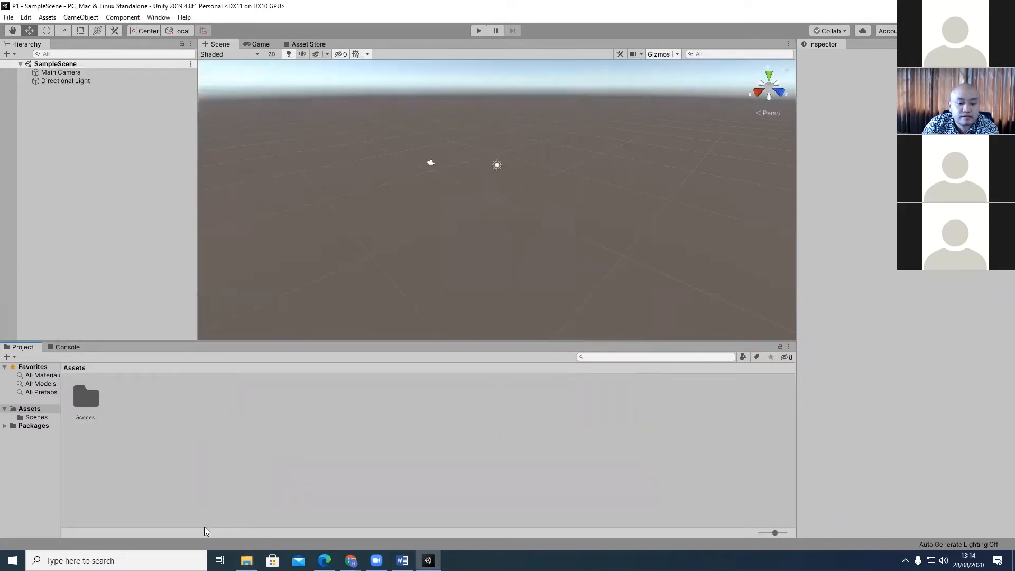
click(246, 561)
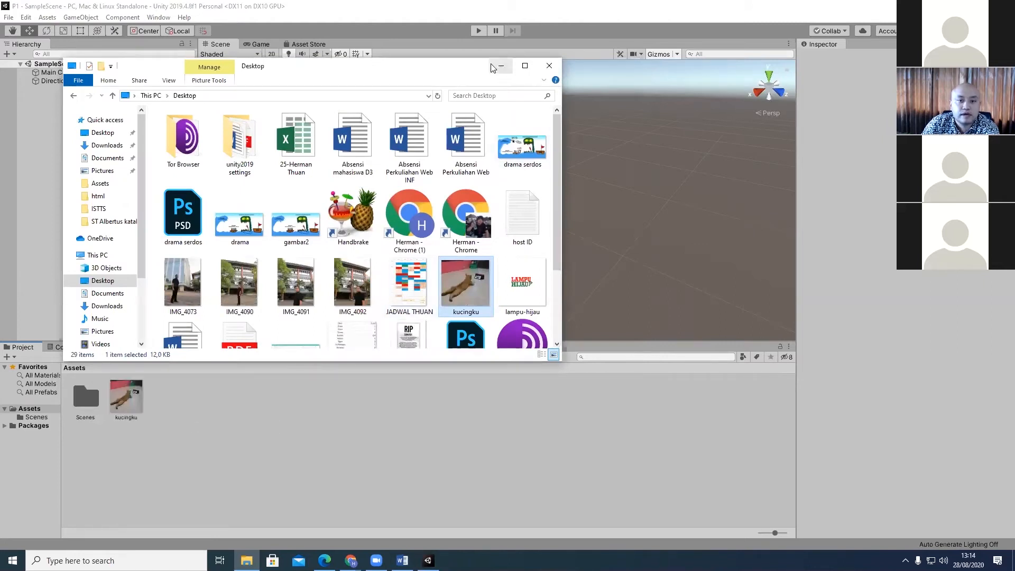
drag(434, 74, 865, 109)
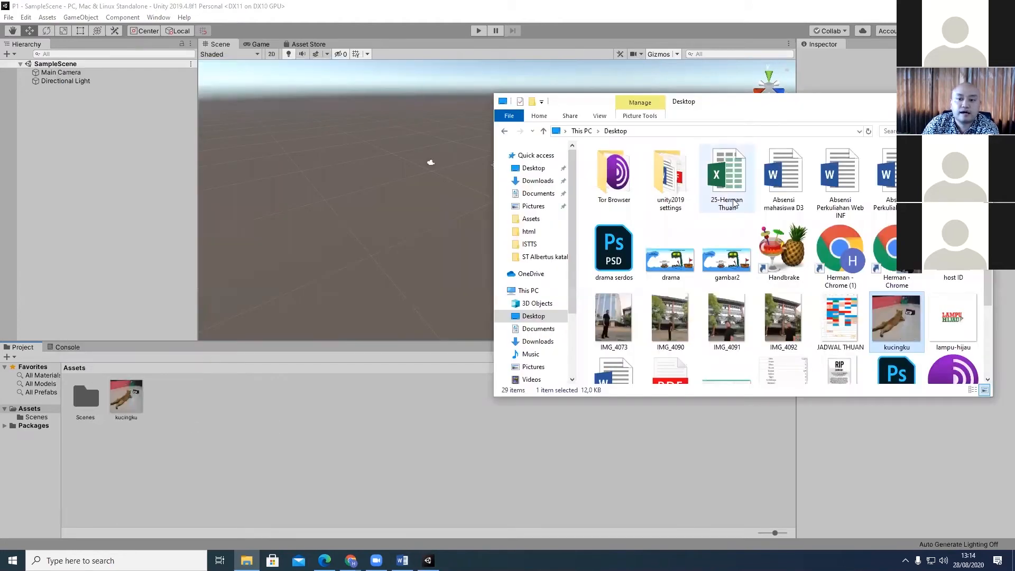
Apply the Sprite texture type to the kucingku asset and place it near the middle of the scene.
click(129, 401)
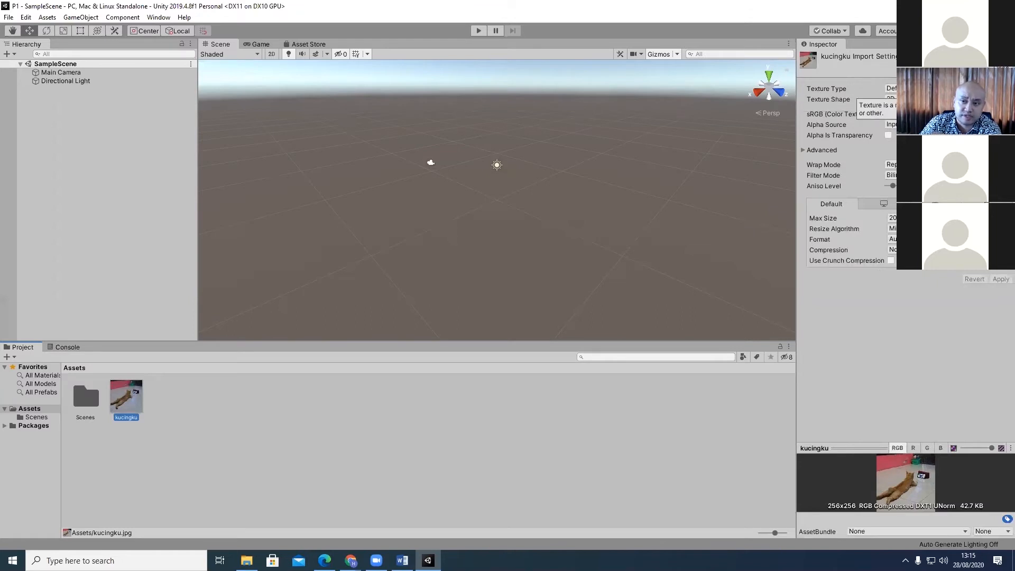
click(891, 88)
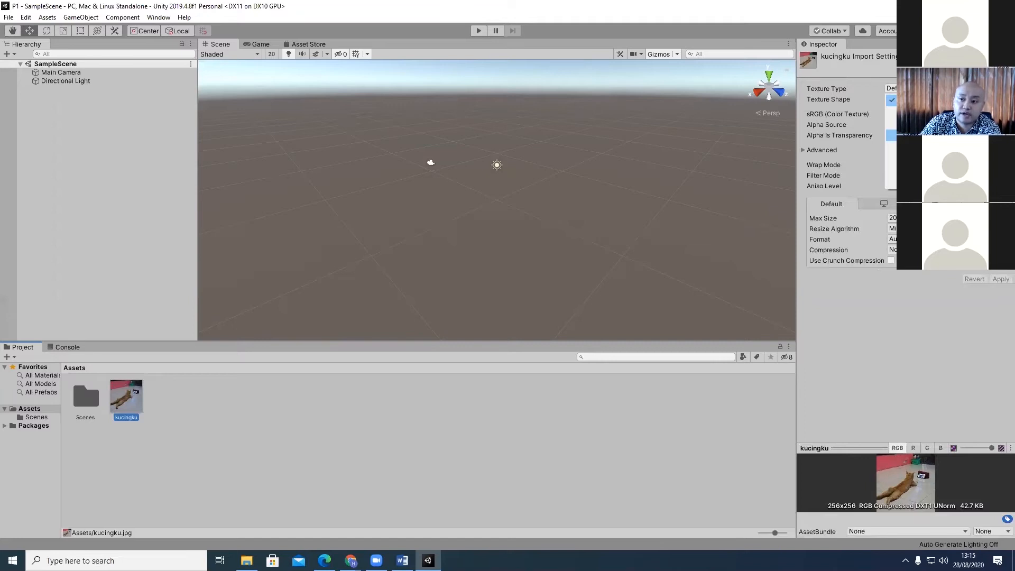
click(927, 136)
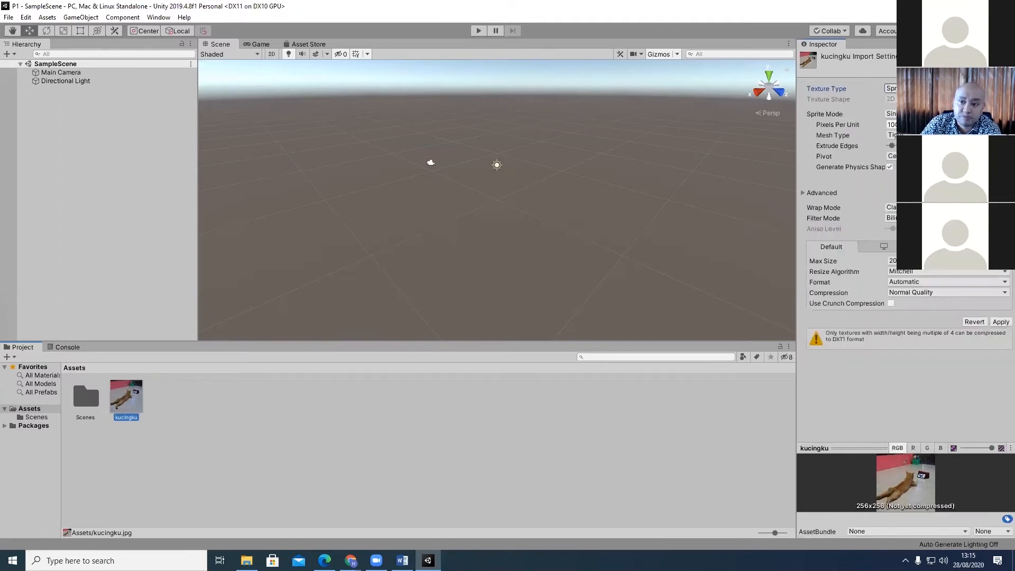
drag(127, 391, 466, 207)
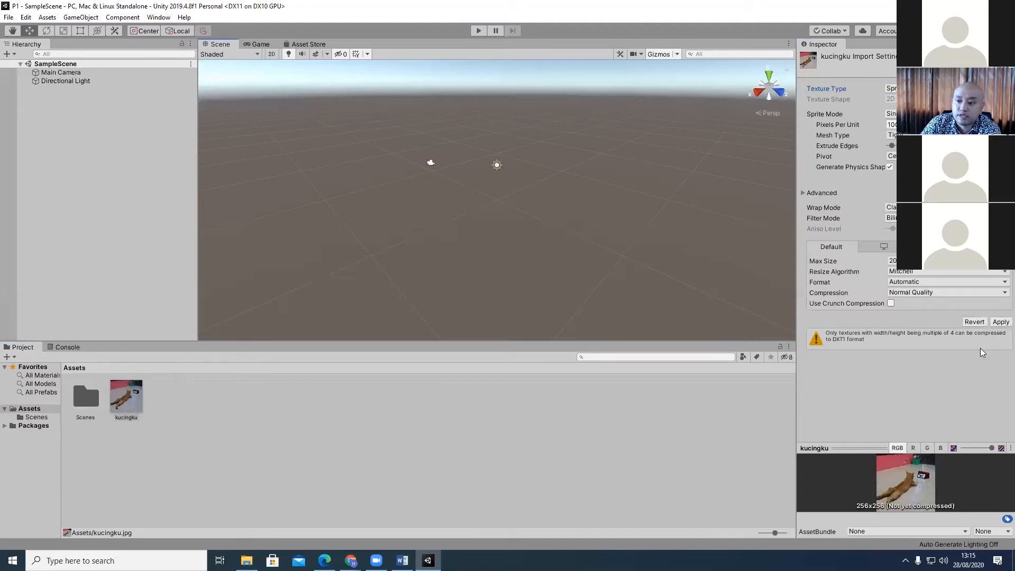
click(1001, 322)
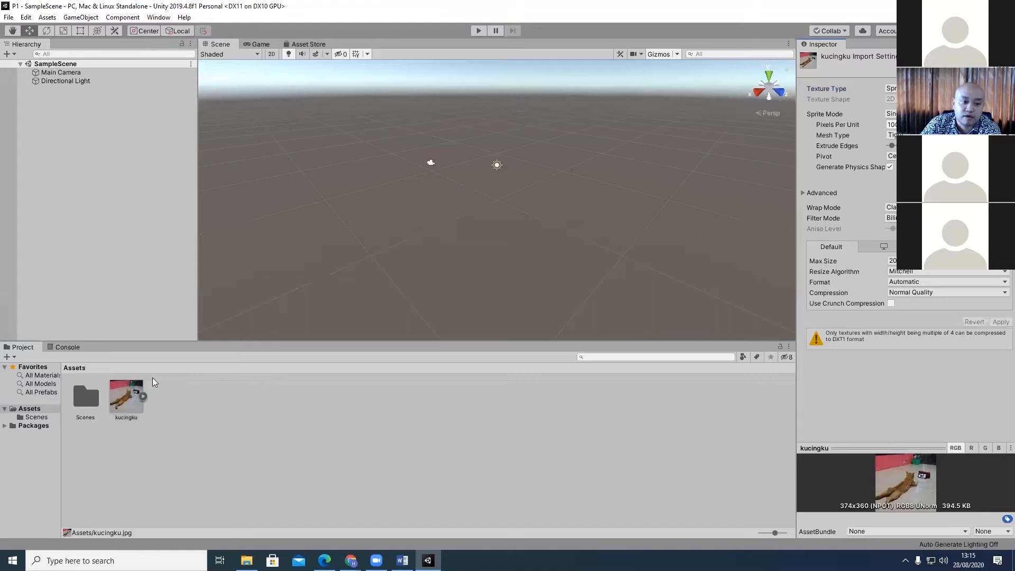
drag(127, 396, 471, 183)
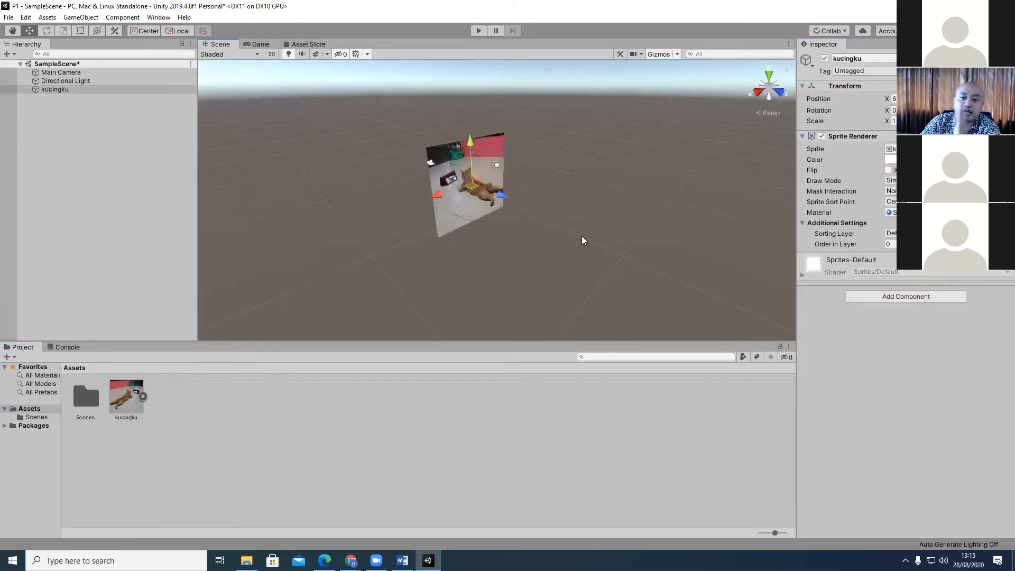
Review the texture type options in the kucingku asset's import settings, keep Sprite, and clear the selection.
click(114, 398)
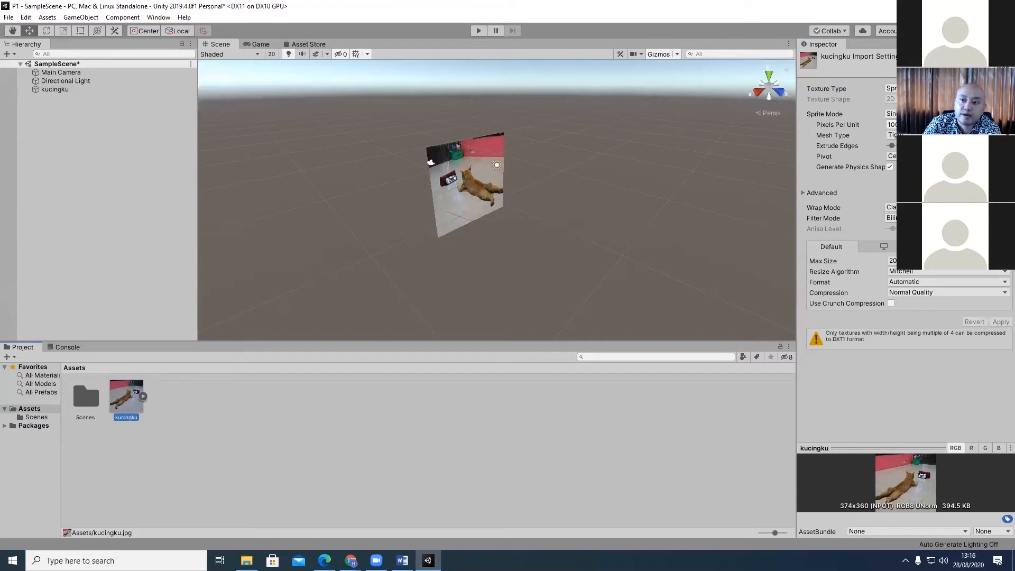
click(947, 89)
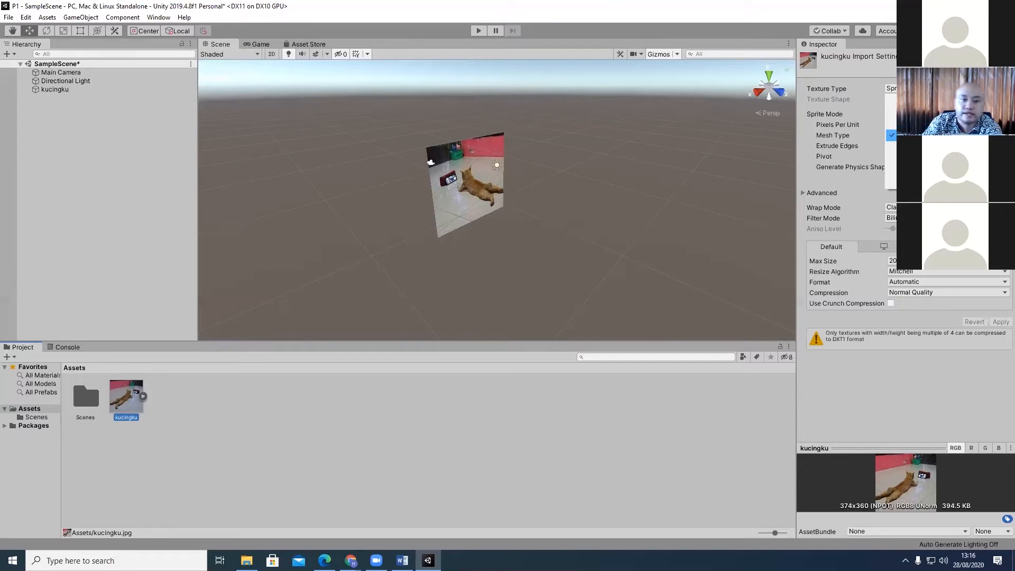
click(527, 200)
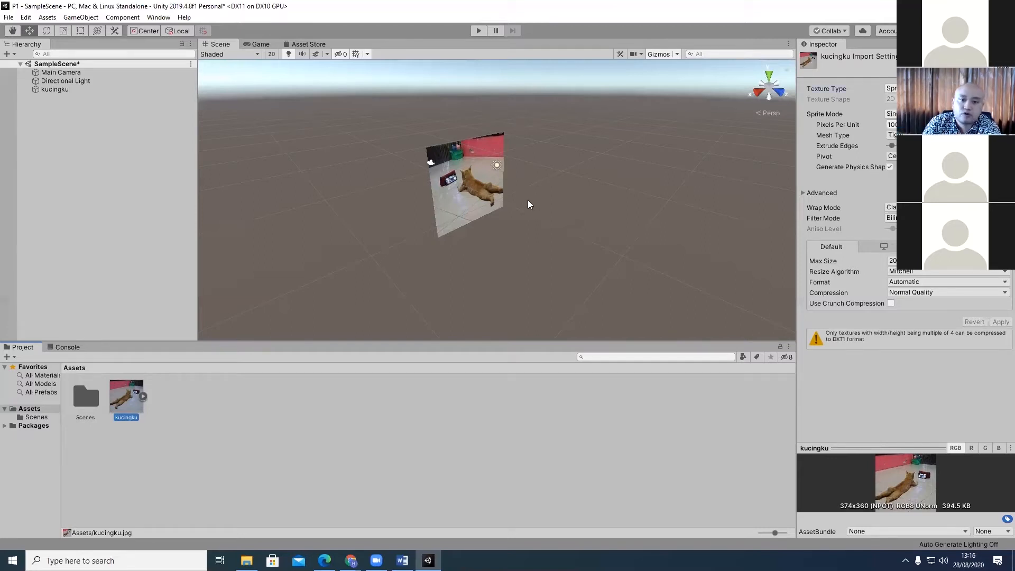
click(487, 206)
click(430, 177)
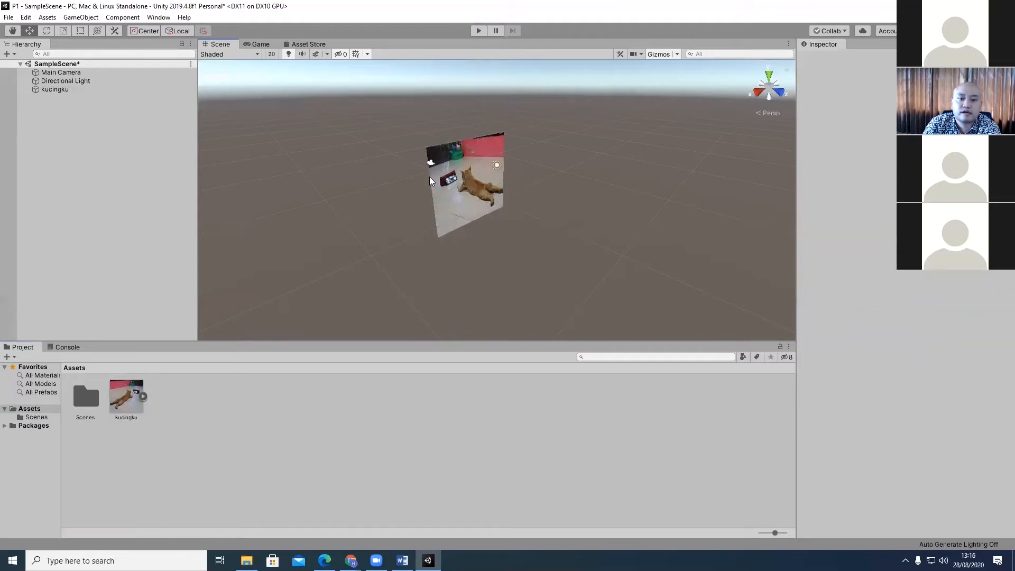
Compare how the kucingku sprite appears in the scene's 2D and 3D perspective modes, finishing in 3D.
click(271, 54)
click(271, 54)
click(270, 54)
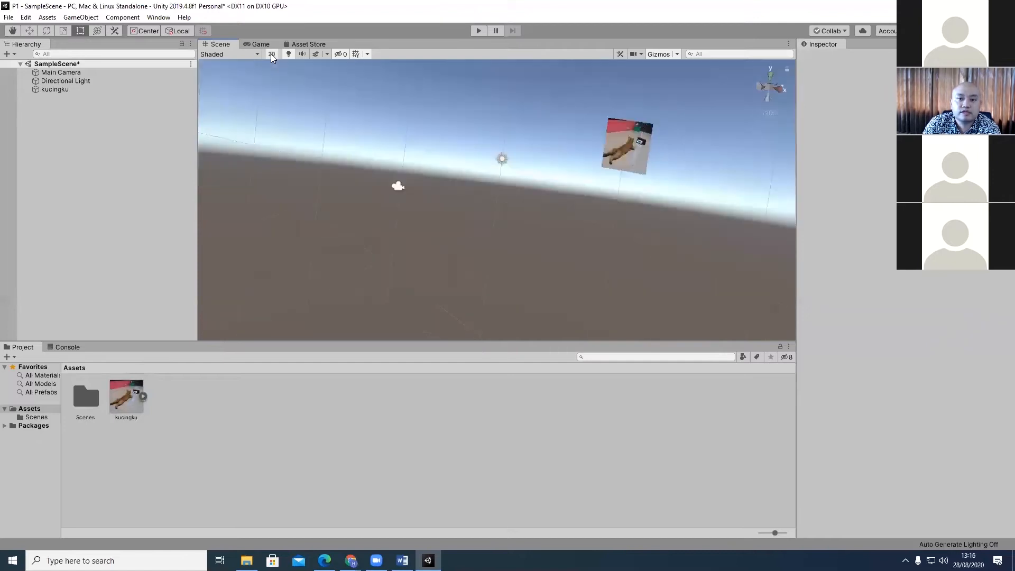
click(271, 53)
click(271, 54)
click(271, 54)
click(271, 54)
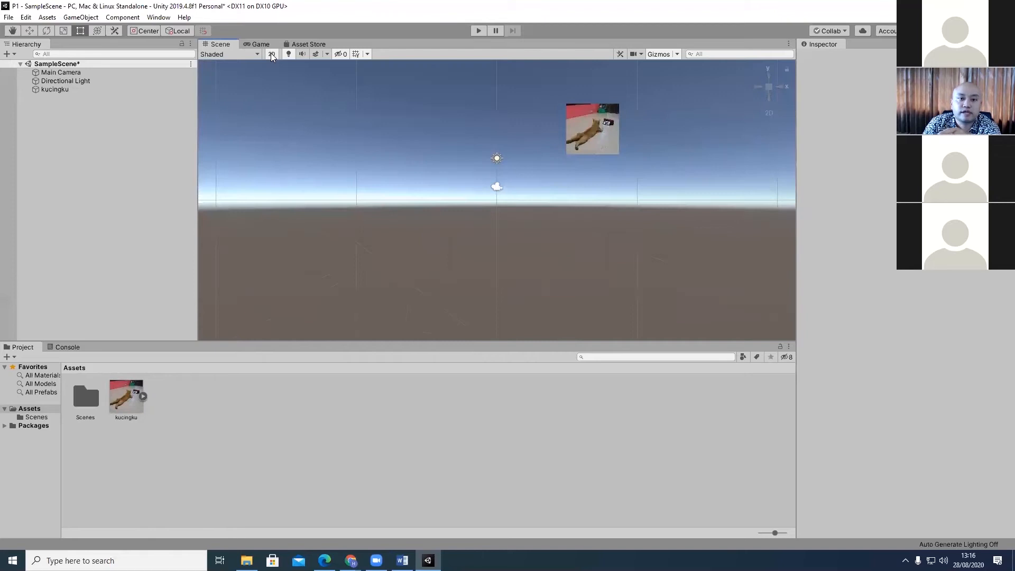
click(270, 54)
click(271, 54)
click(271, 54)
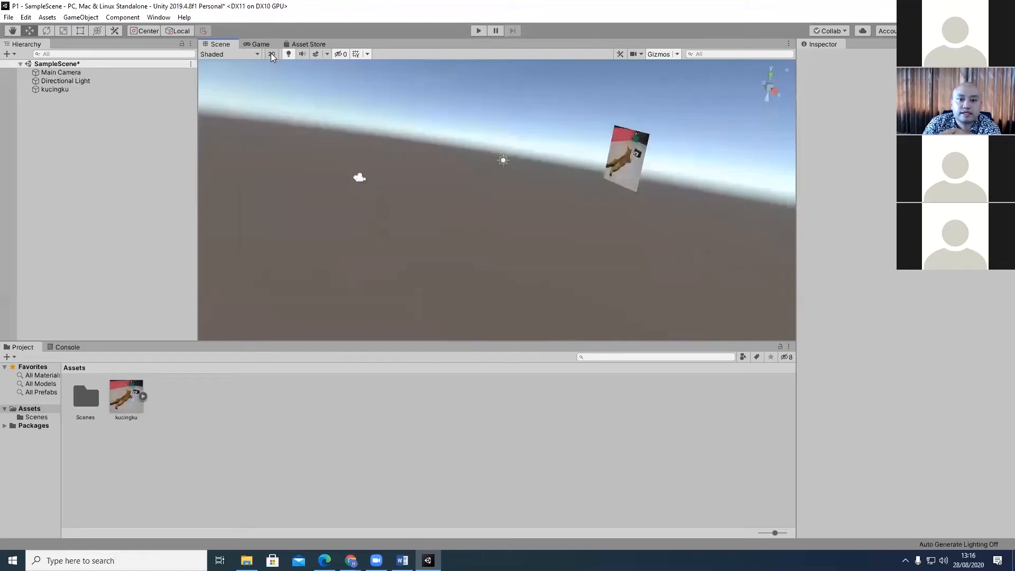
click(271, 54)
click(271, 54)
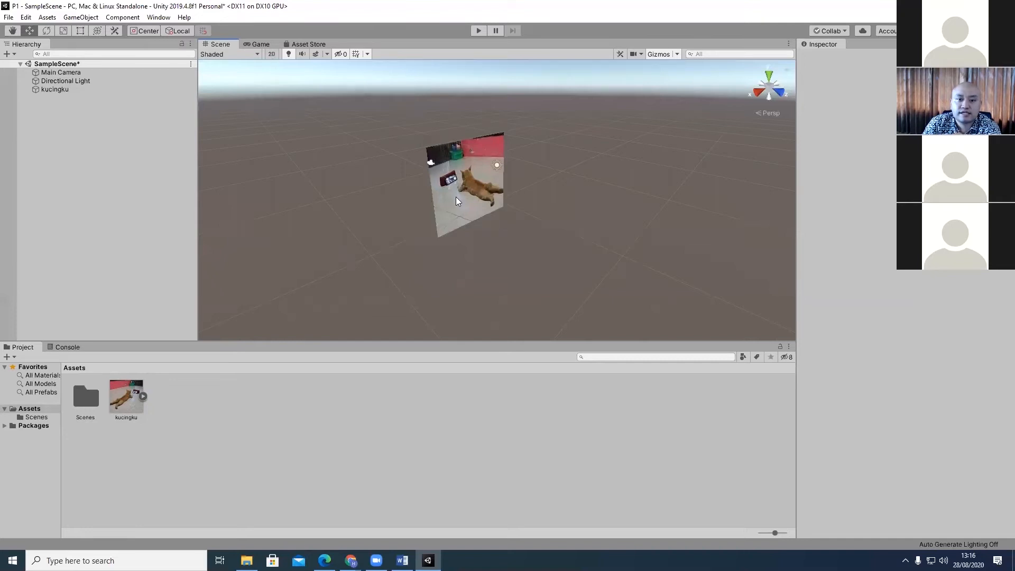
Check the kucingku asset's texture type, keep Sprite, and place a second copy in the scene beside the first.
click(126, 403)
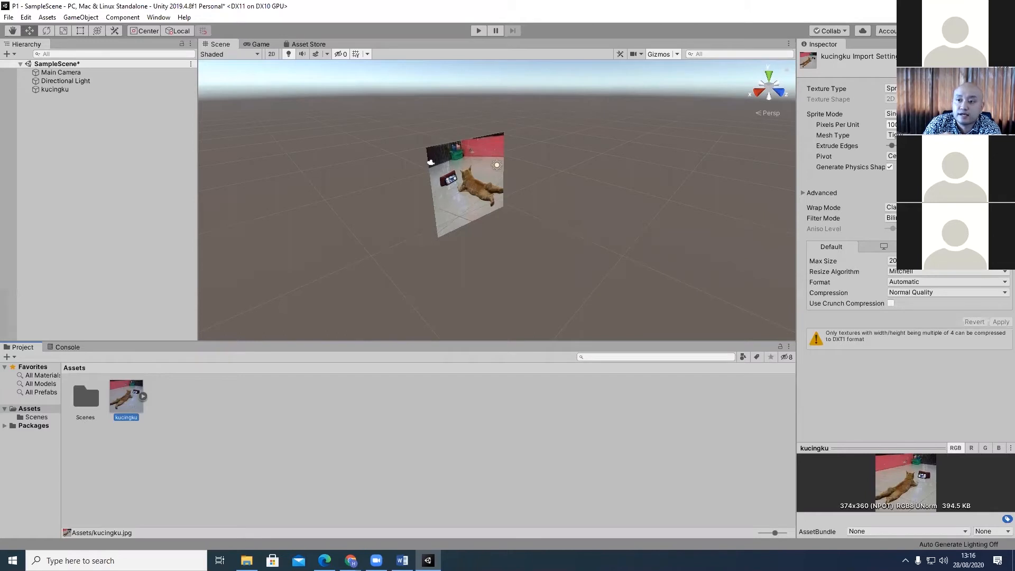
click(893, 134)
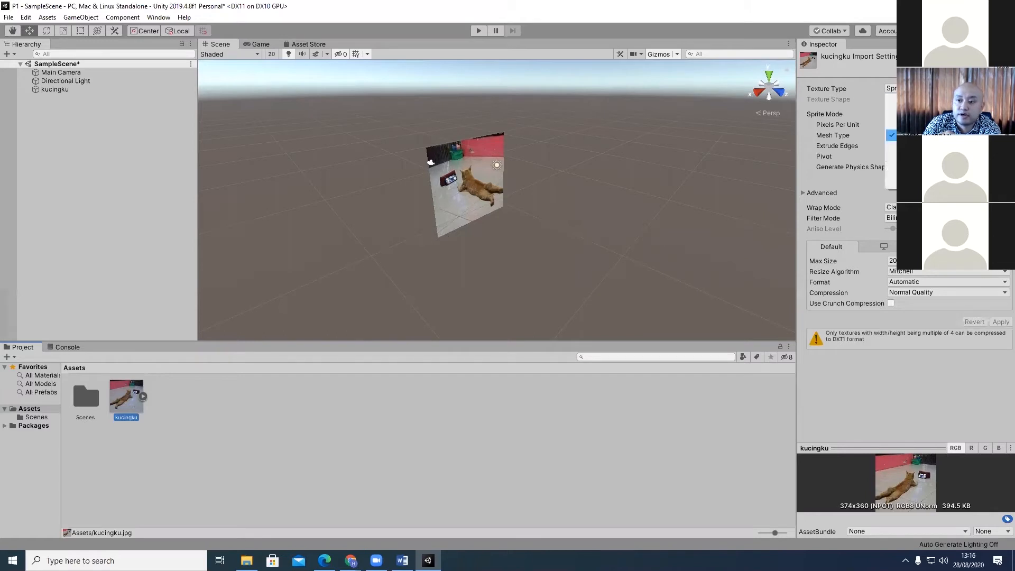
click(893, 135)
drag(130, 393, 343, 228)
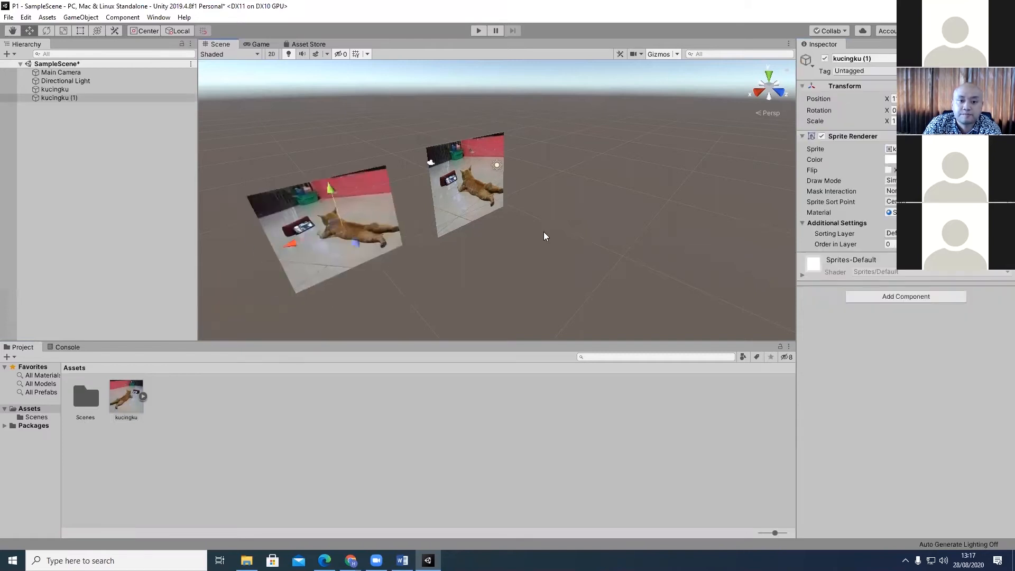
Compare the two kucingku sprites by selecting them alternately in the scene, finishing on the original.
click(447, 186)
click(354, 225)
click(455, 210)
click(391, 228)
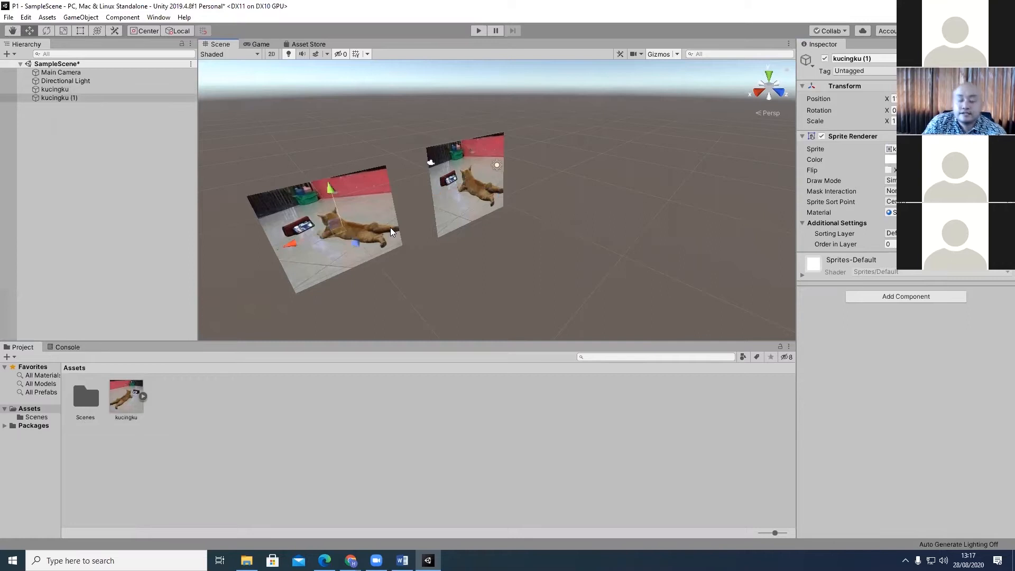
click(461, 197)
click(353, 239)
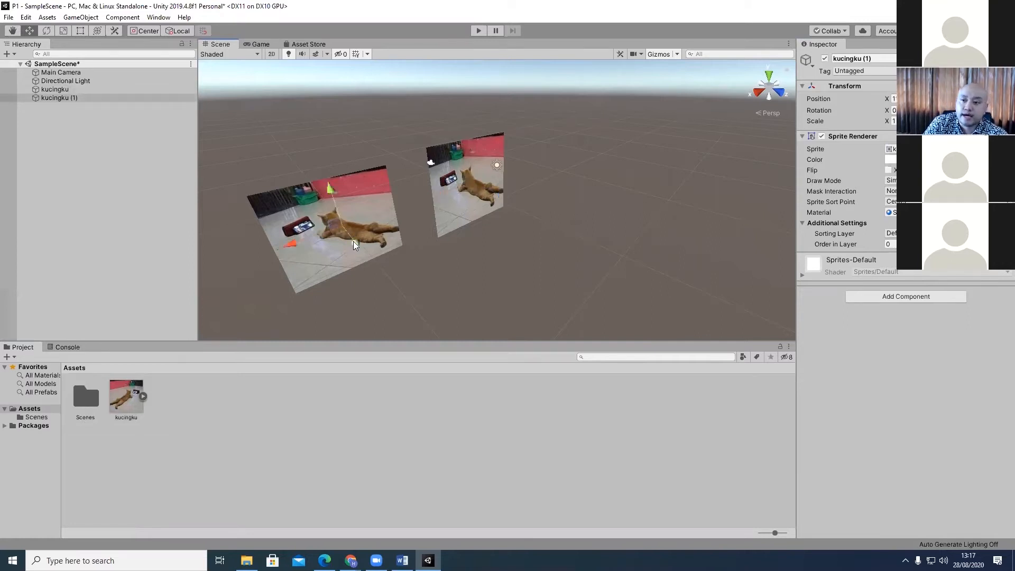
click(464, 200)
click(375, 243)
click(466, 207)
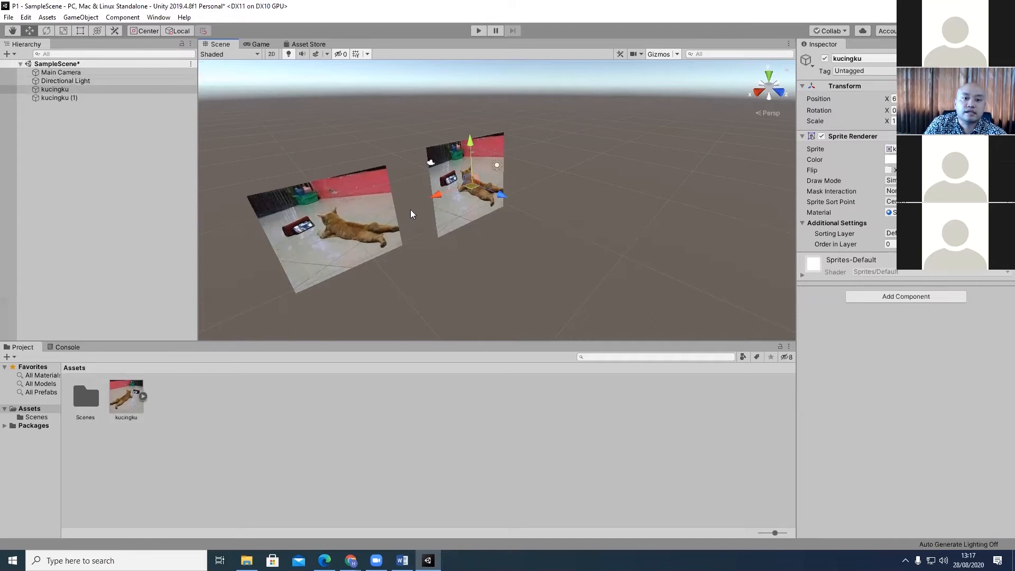
Inspect the Main Camera, Directional Light, kucingku and kucingku (1) objects of the sample scene one by one.
click(56, 73)
click(56, 81)
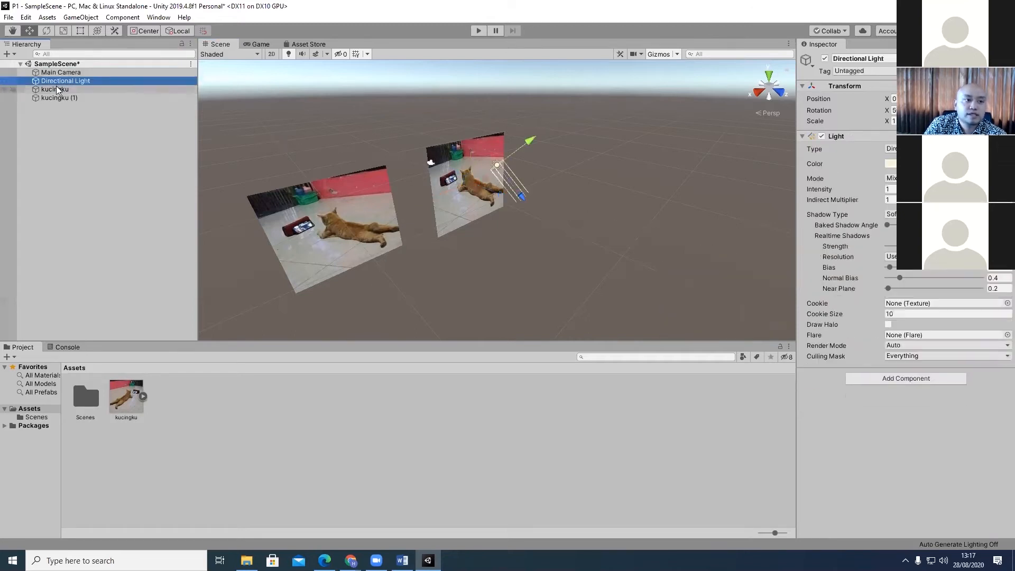
click(56, 89)
click(56, 97)
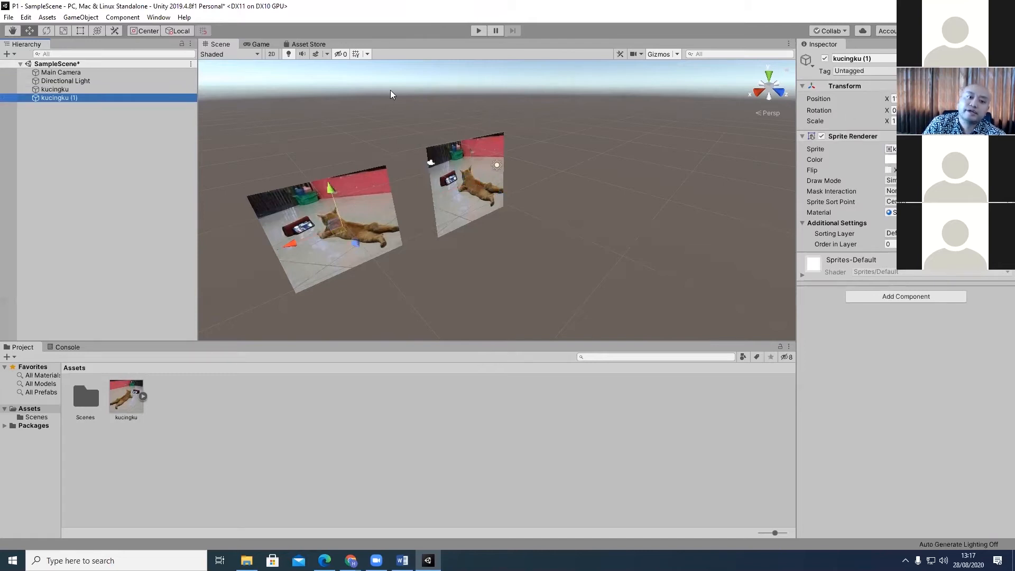
Compare the kucingku asset's import settings with the properties of the placed sprites and the Directional Light.
click(142, 384)
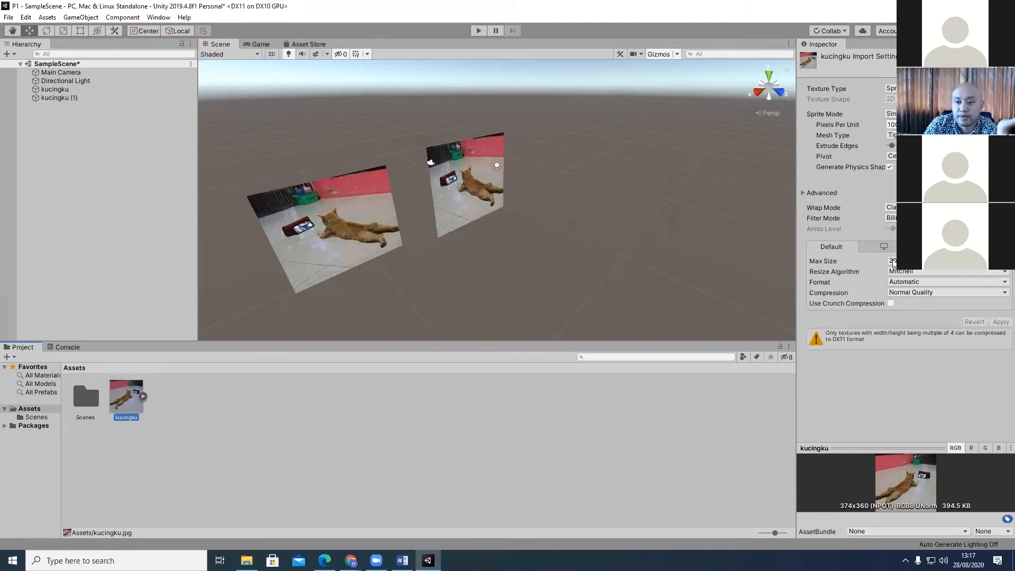
click(356, 220)
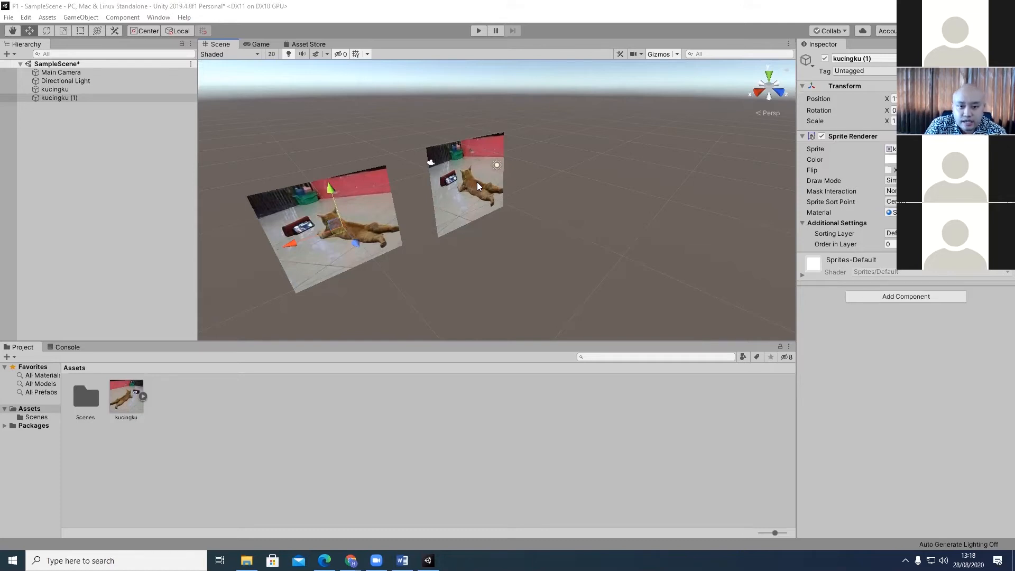
click(58, 89)
click(67, 82)
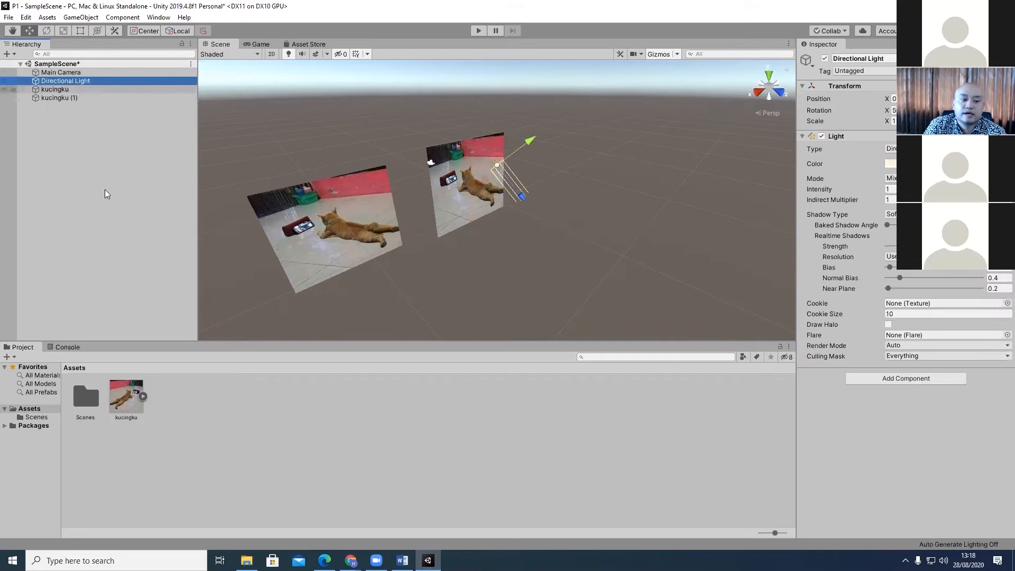
click(124, 405)
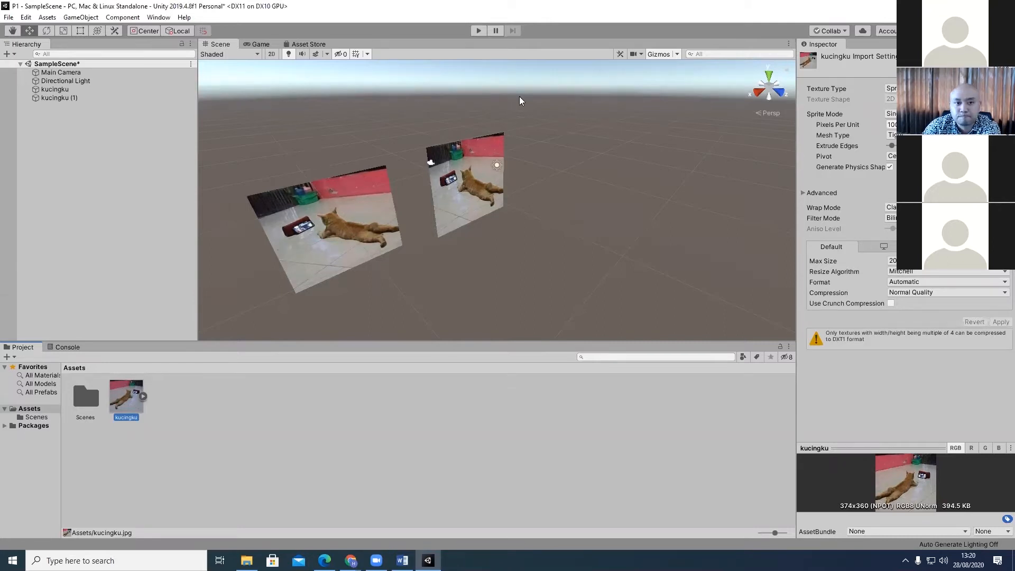
Compare the two sprites in the Game view and the Scene view, finishing in the Scene view.
click(261, 43)
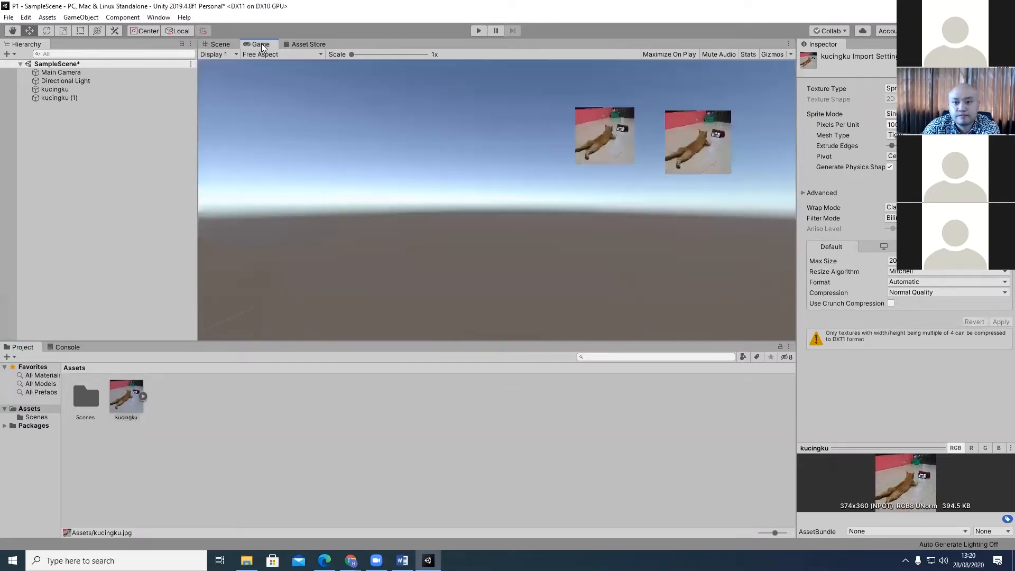
click(220, 45)
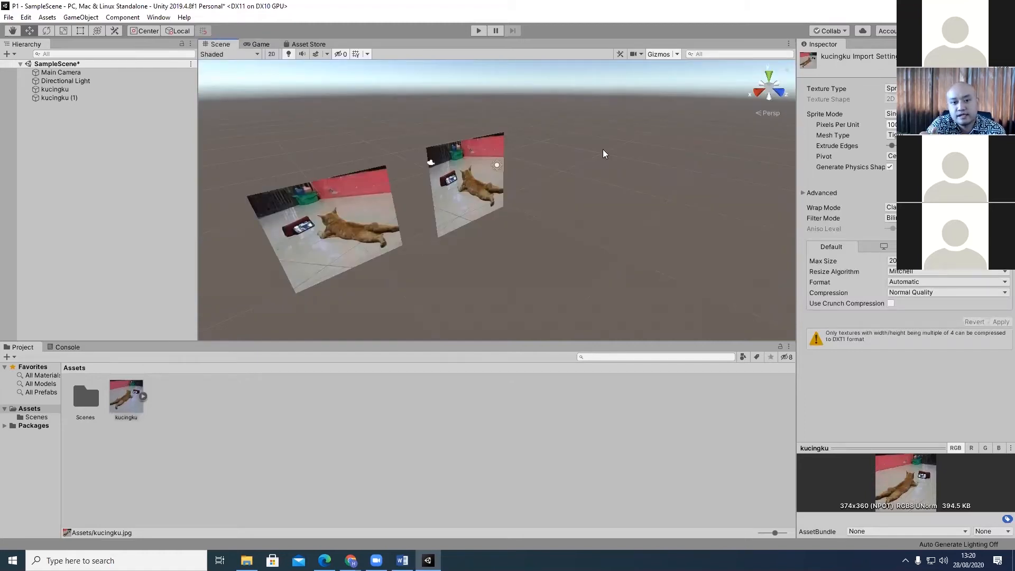
click(255, 44)
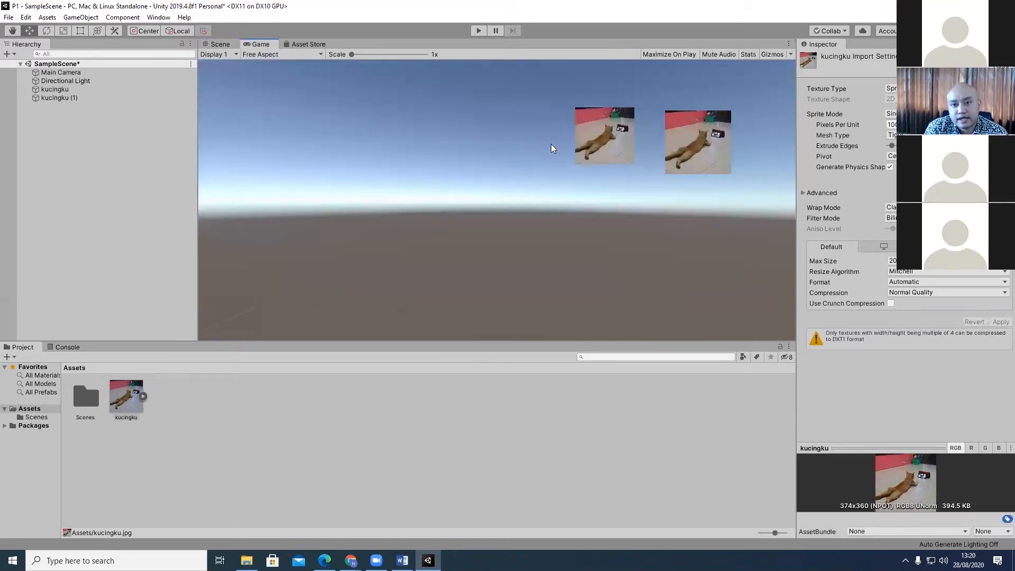
click(220, 44)
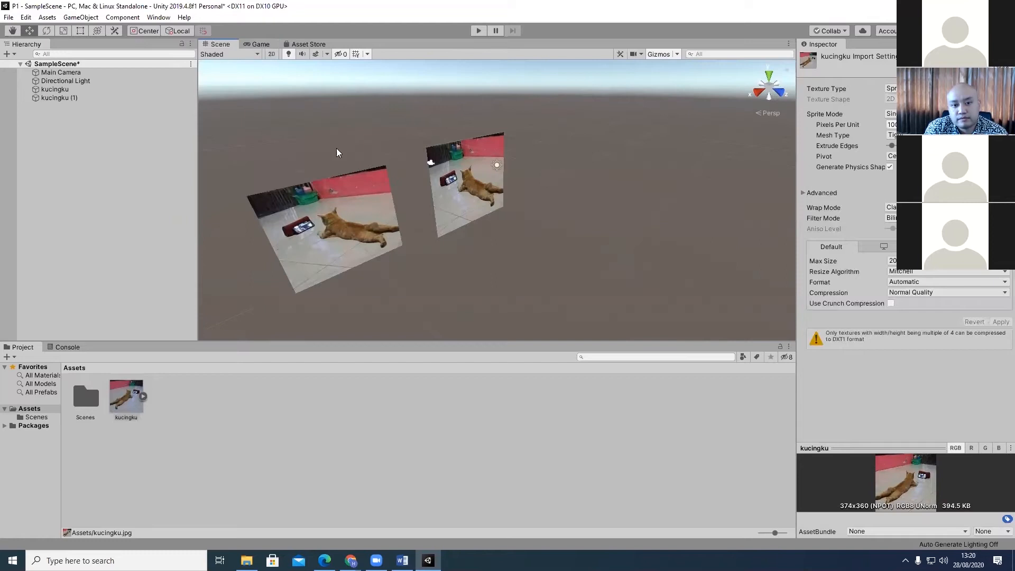
Move the Main Camera a short distance along its X axis toward the second kucingku sprite, then deselect it.
click(55, 74)
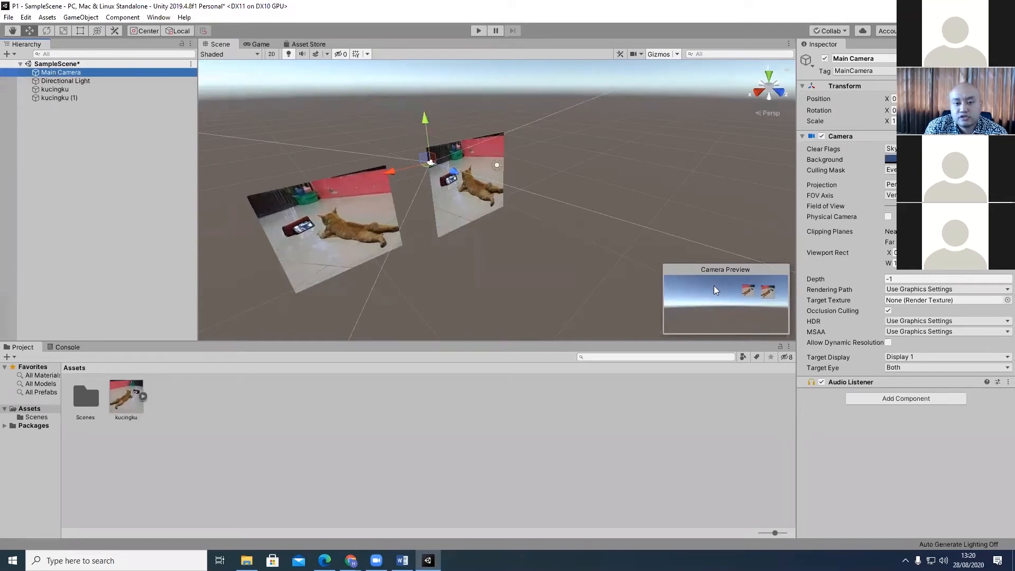
drag(385, 169, 381, 191)
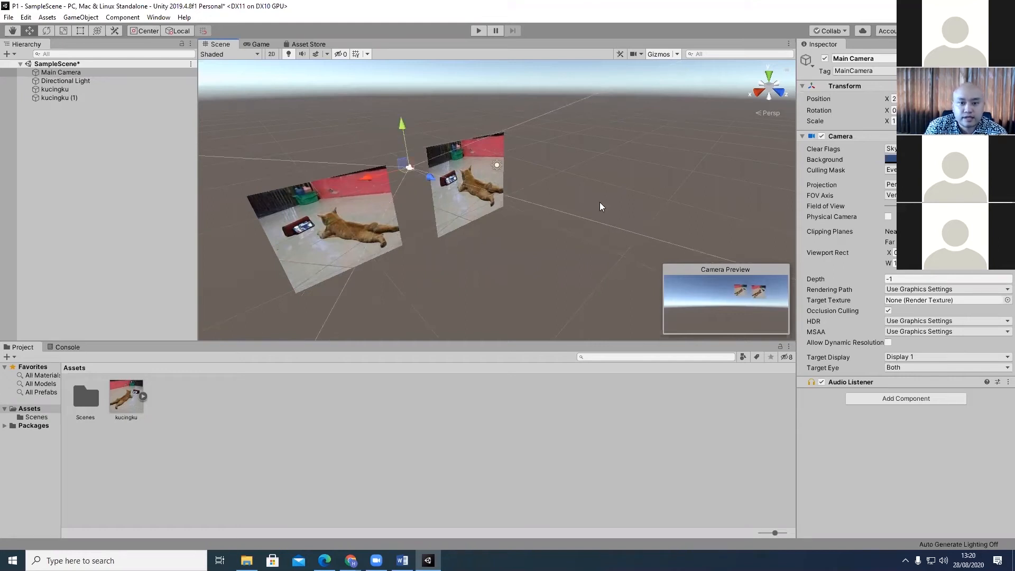
click(612, 183)
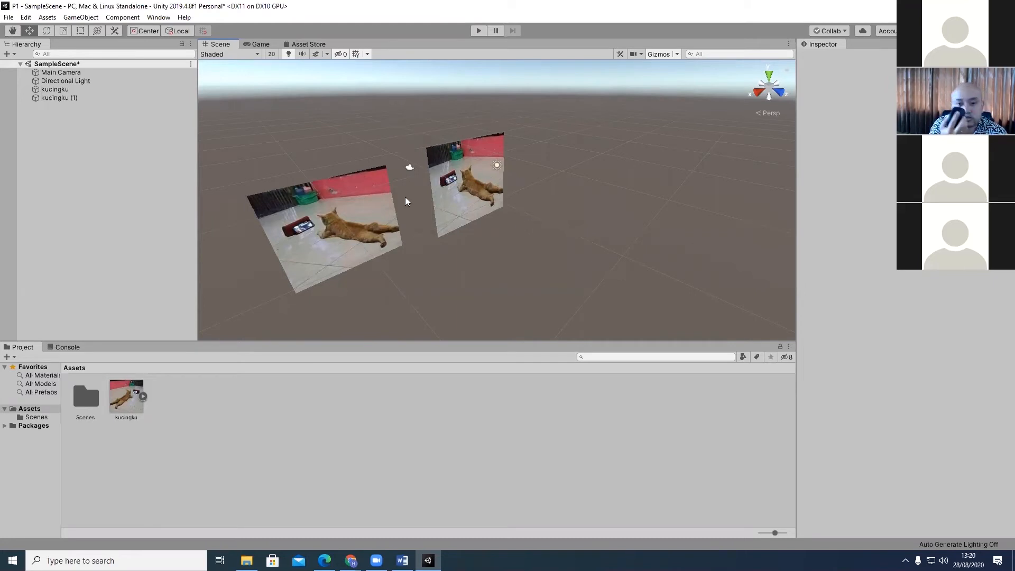
Zoom the scene view in and out around the two kucingku sprites, finishing slightly farther away.
scroll(406, 196, down, 5)
scroll(405, 196, up, 5)
scroll(406, 198, down, 5)
scroll(406, 197, up, 6)
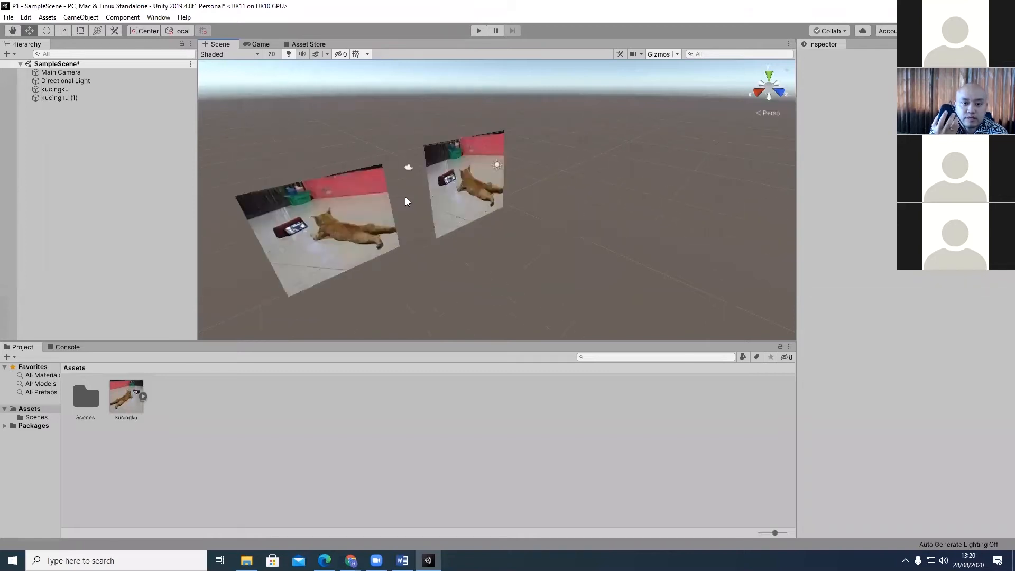
scroll(406, 198, down, 1)
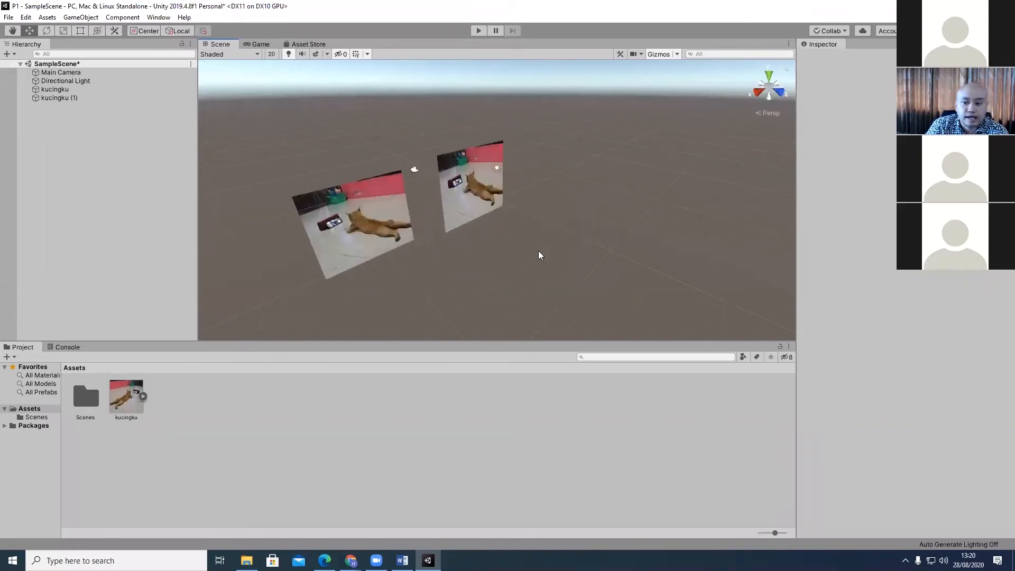
Orbit and shift the scene view to see the two kucingku sprites from a lower angle.
key(alt)
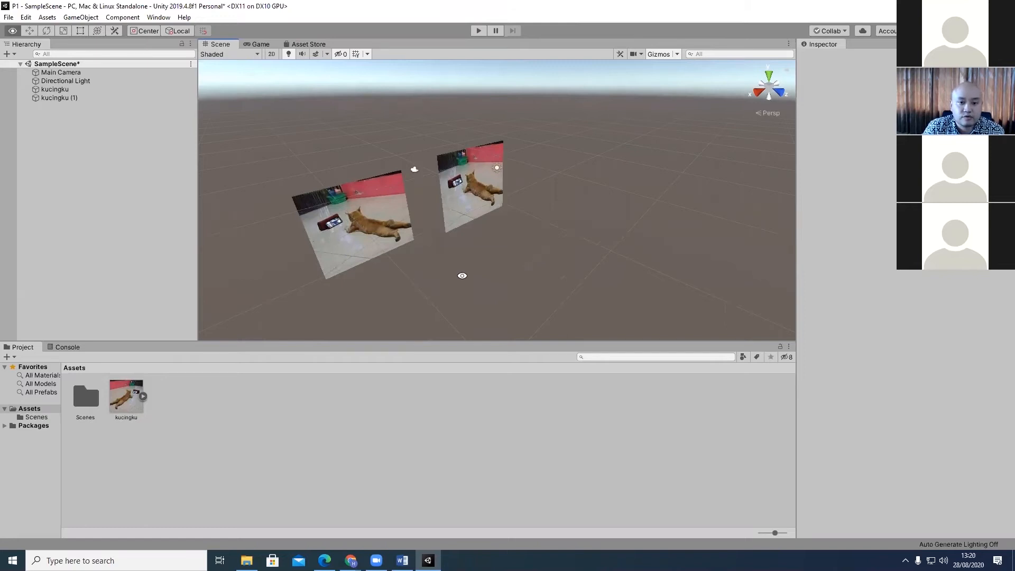
alt+drag(533, 265, 409, 236)
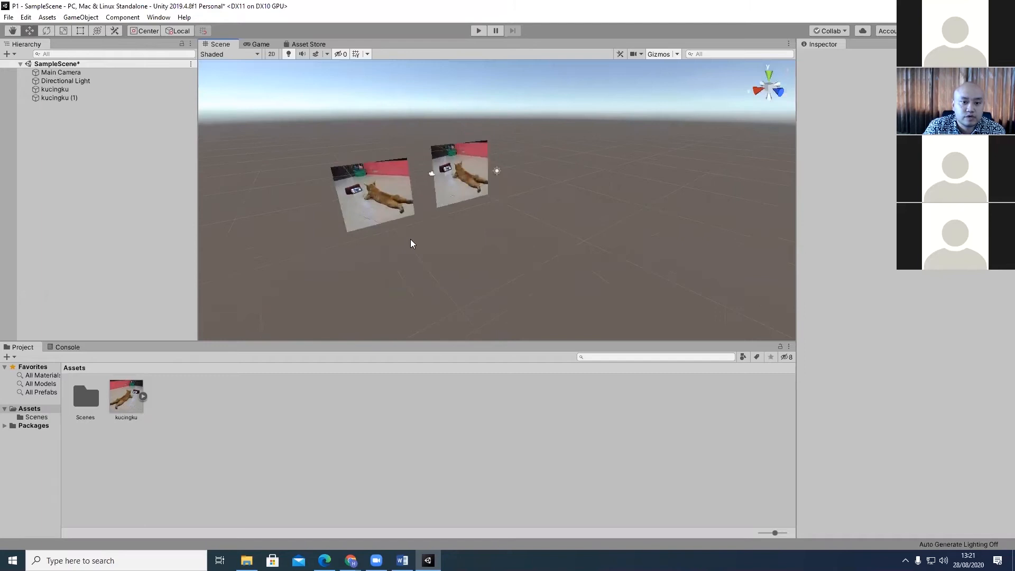
alt+drag(460, 249, 494, 266)
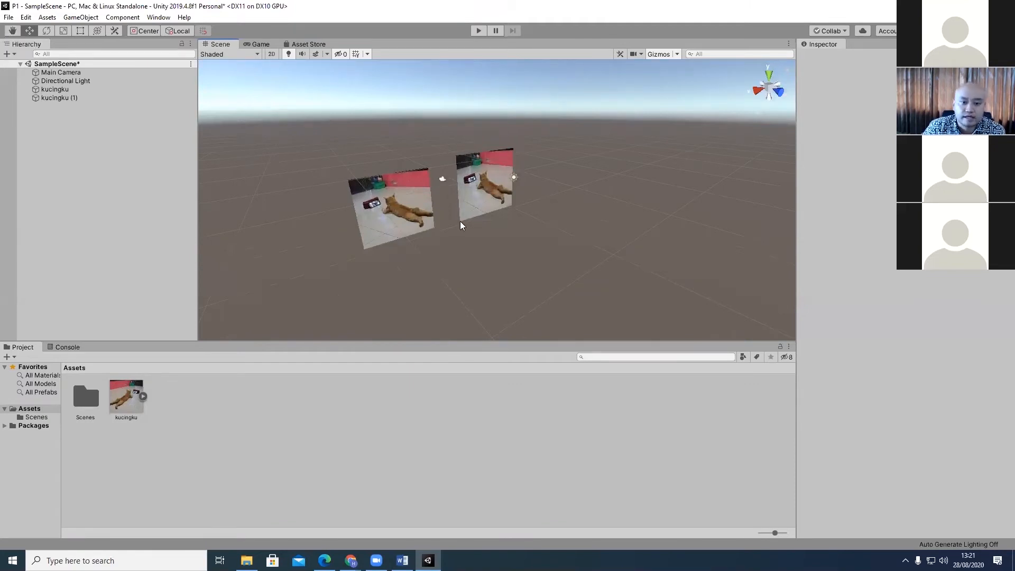
alt+drag(472, 249, 236, 159)
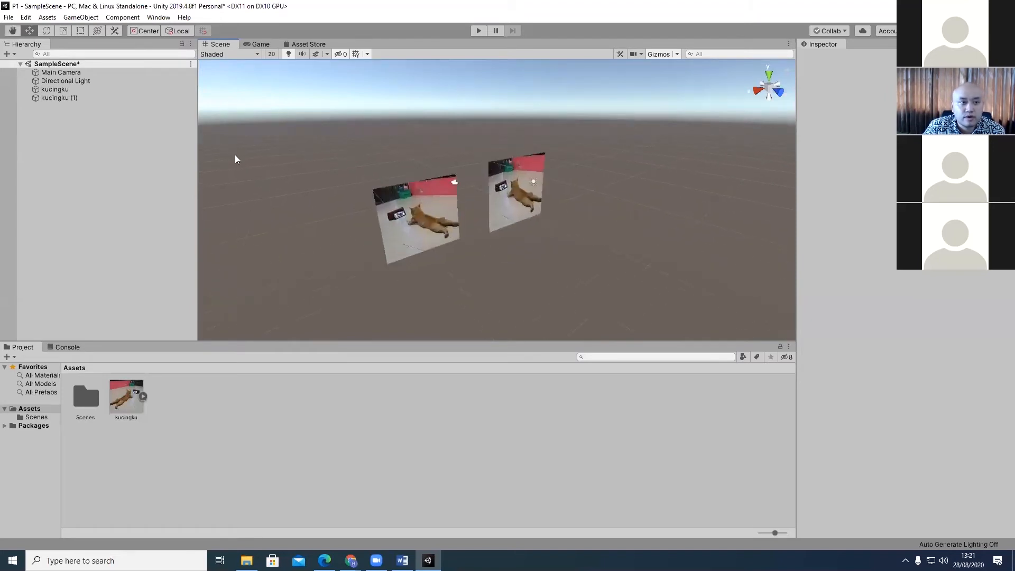
Explore the scene with the Hand tool, panning, zooming and orbiting around the two kucingku sprites.
click(16, 32)
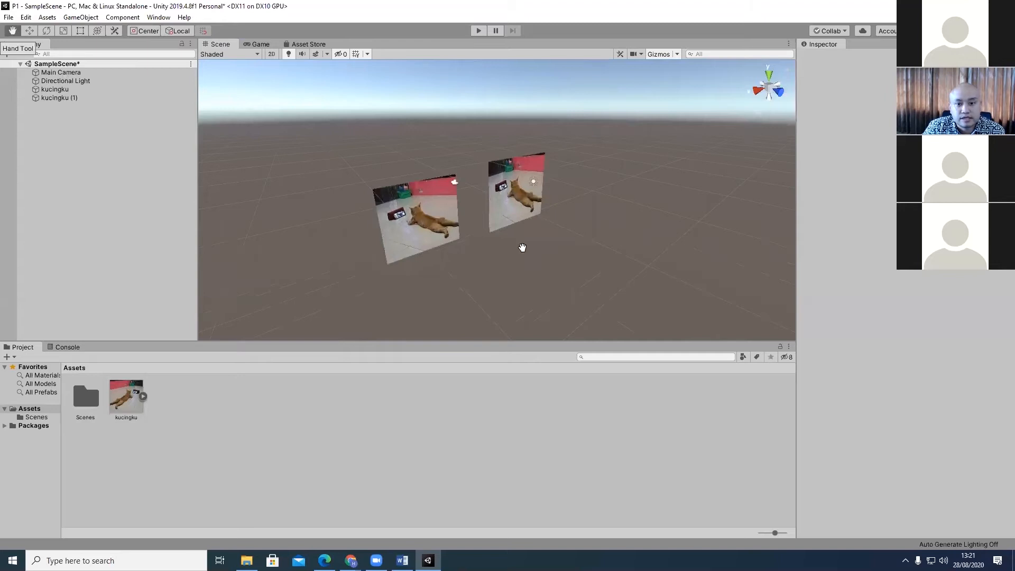
alt+drag(471, 197, 515, 236)
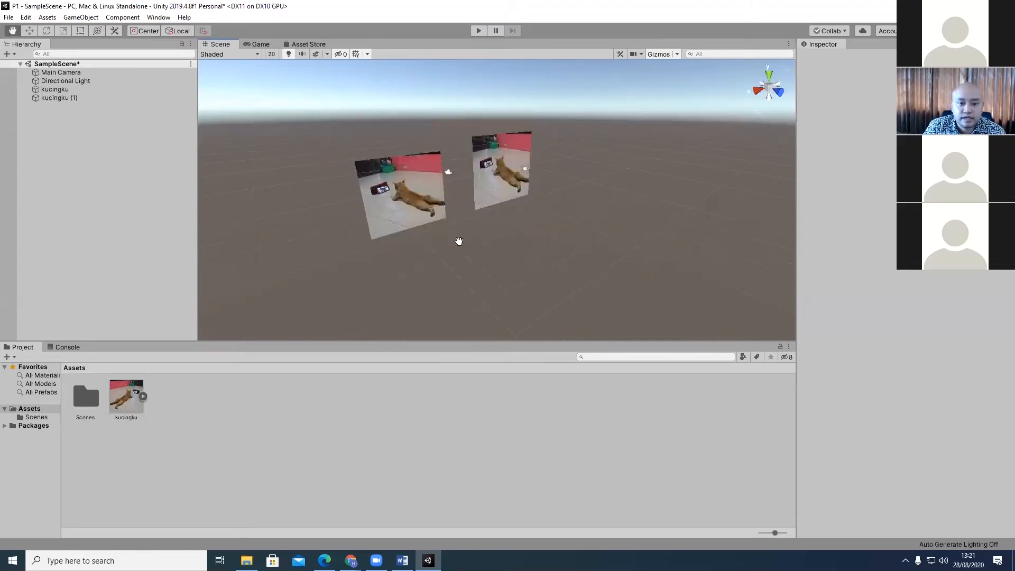
scroll(460, 241, down, 2)
scroll(460, 241, up, 1)
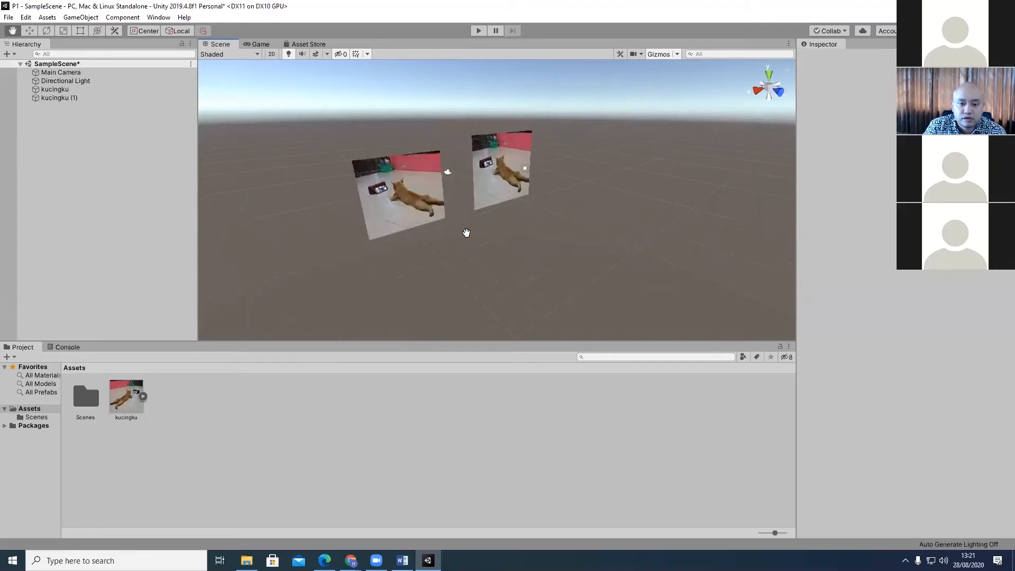
alt+drag(395, 238, 530, 211)
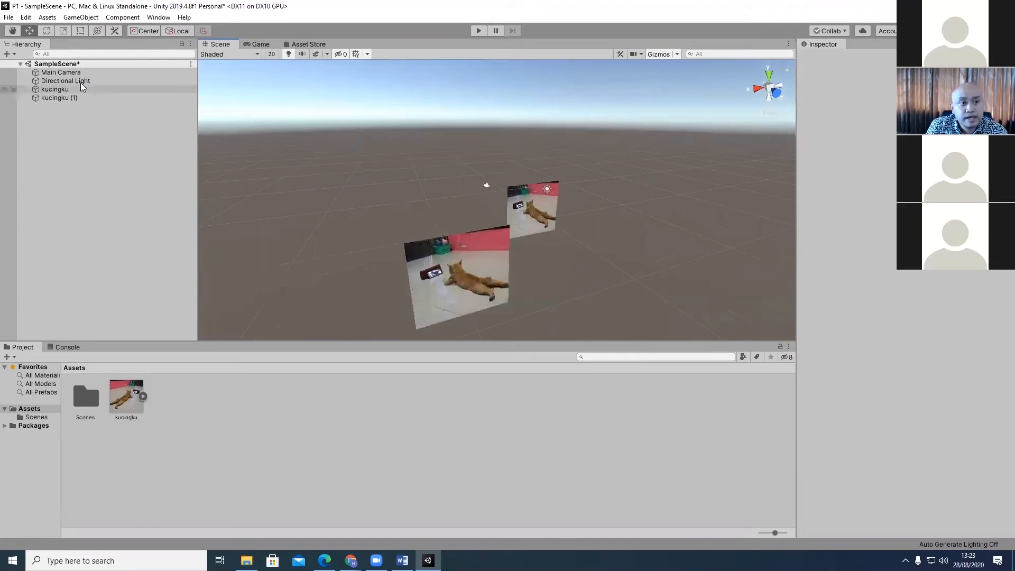
Align the Main Camera with the current scene view, then deselect it.
click(66, 72)
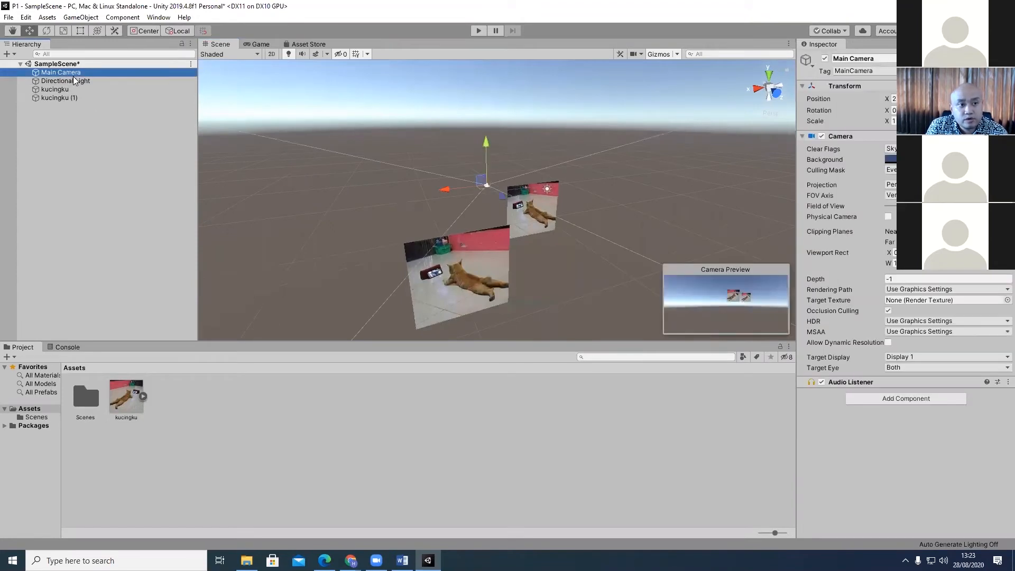
click(80, 18)
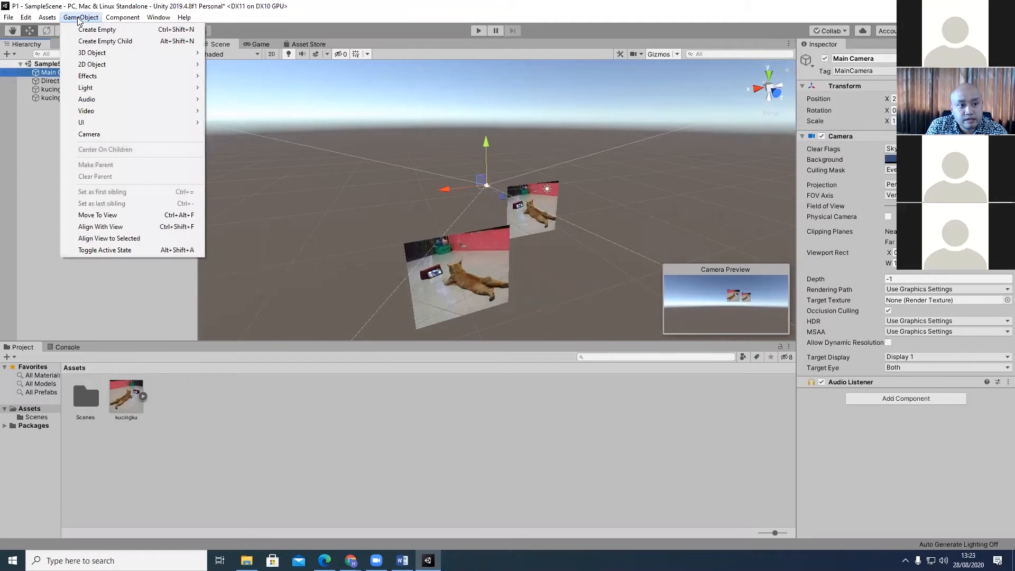
click(124, 226)
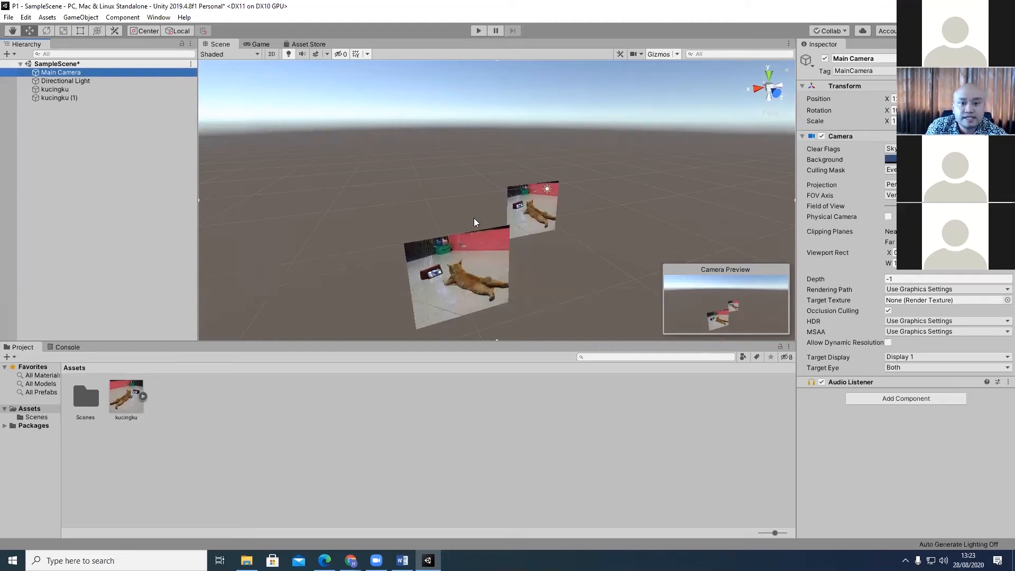
click(448, 215)
Align the Main Camera with a closer scene view of the far kucingku sprite, then frame the camera in the scene.
scroll(449, 215, up, 5)
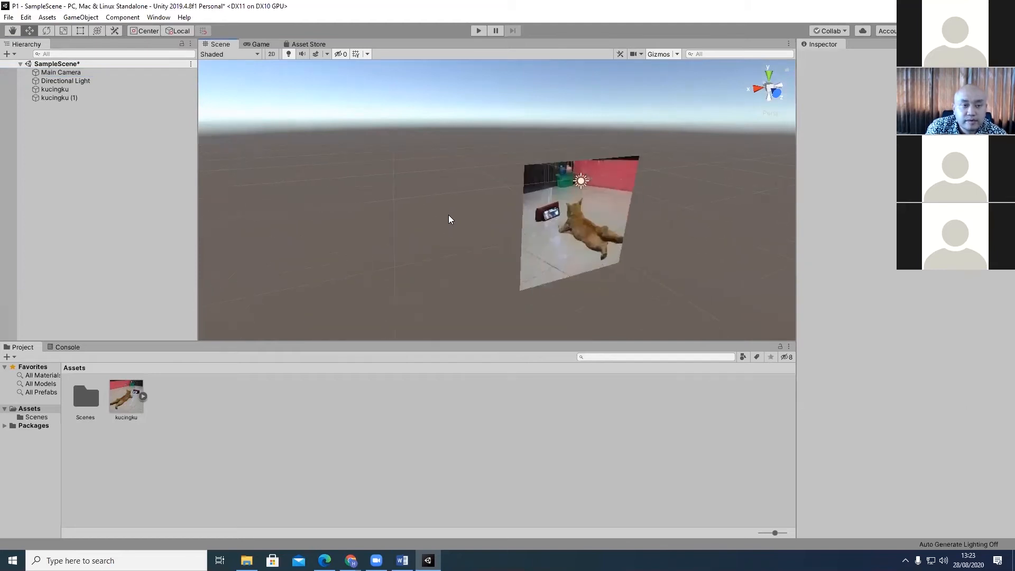
click(61, 72)
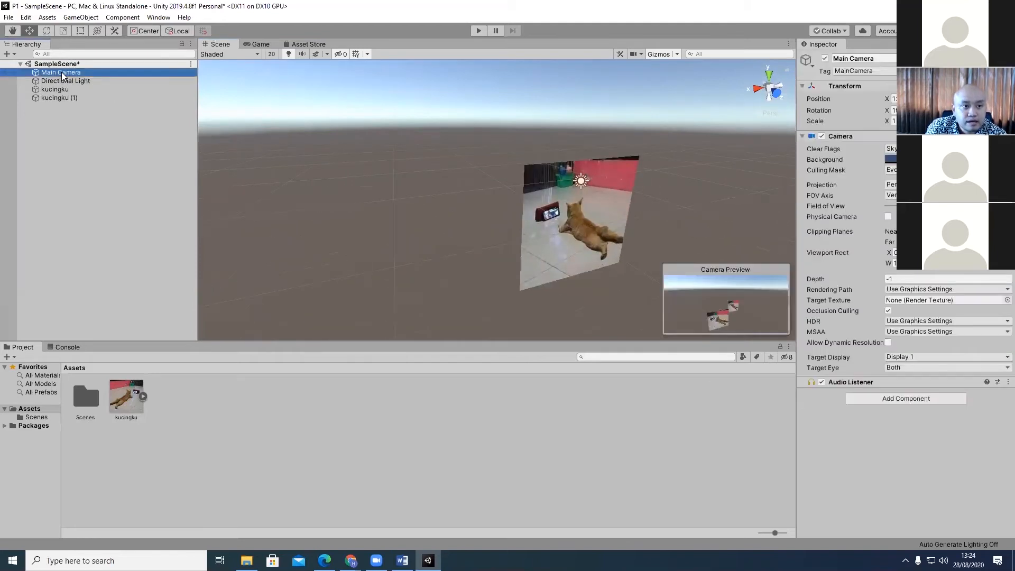
click(80, 17)
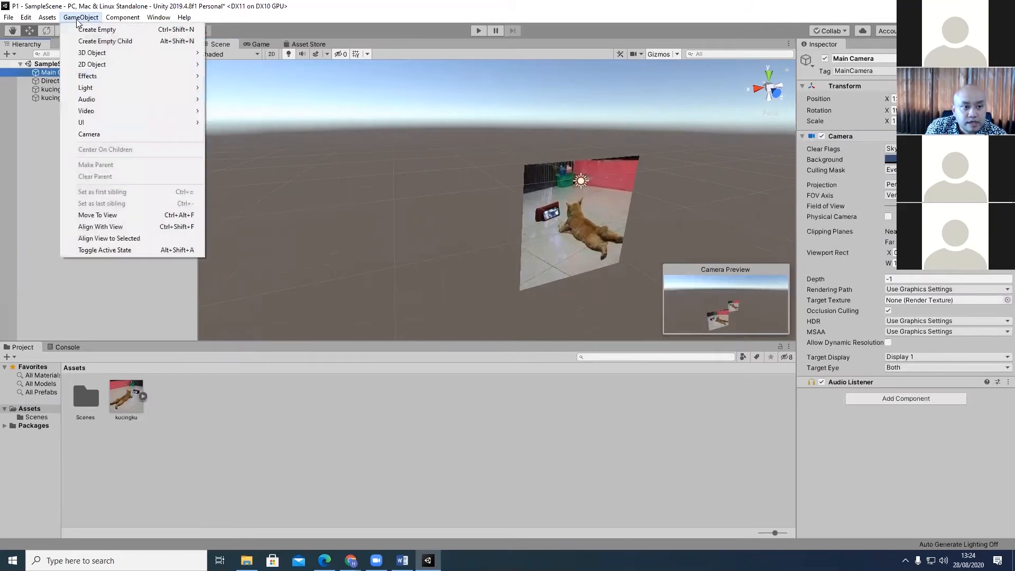
click(124, 228)
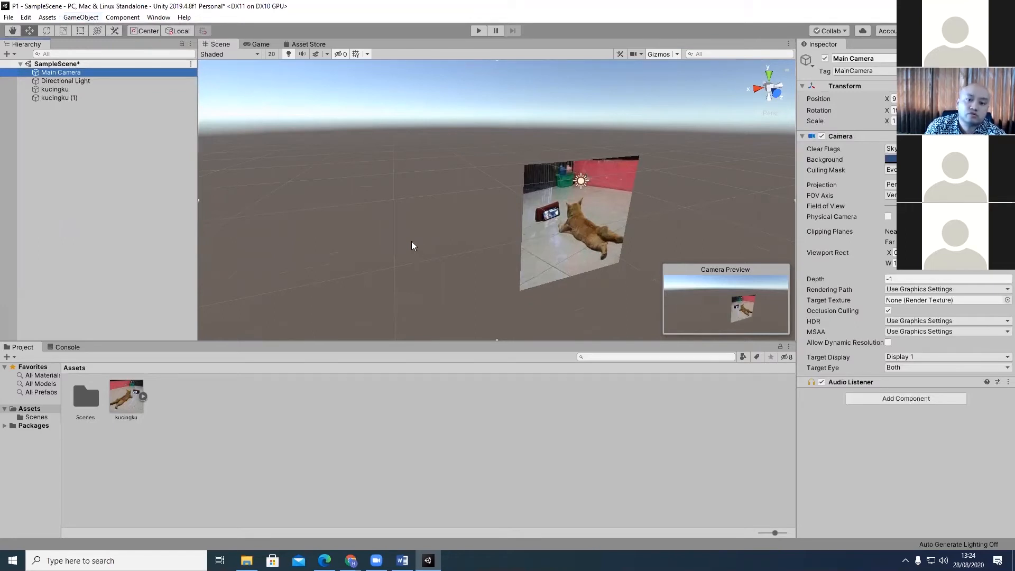
key(f)
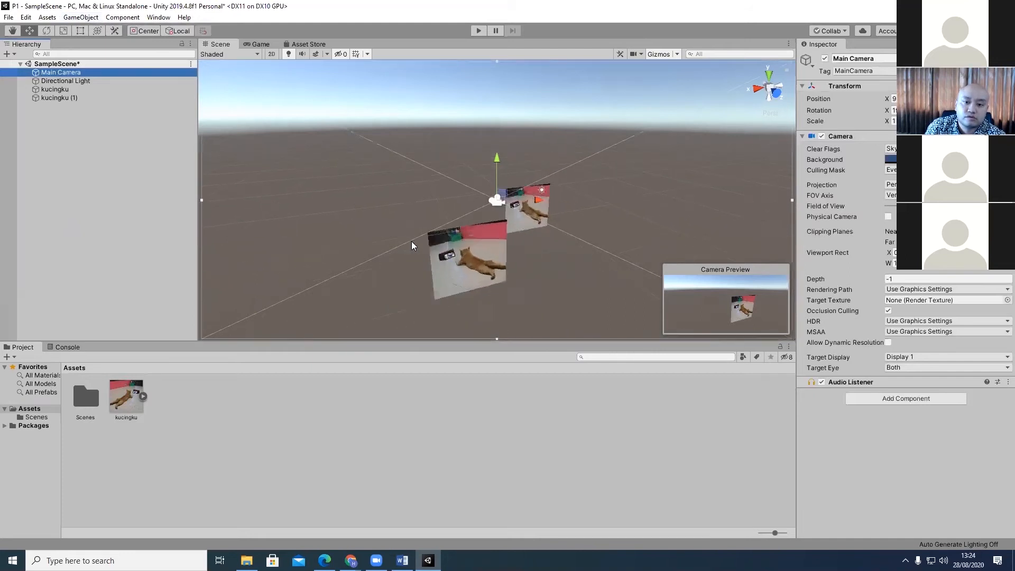
Move kucingku (1) by adjusting its Position values, then shift it along its axes with the Move tool.
click(464, 250)
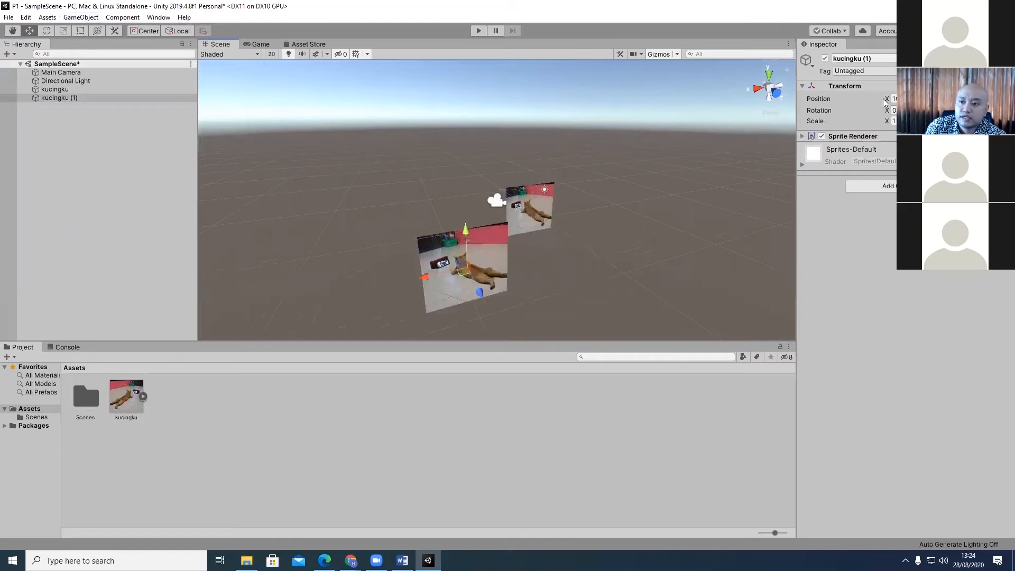
drag(887, 101, 861, 100)
drag(929, 99, 596, 96)
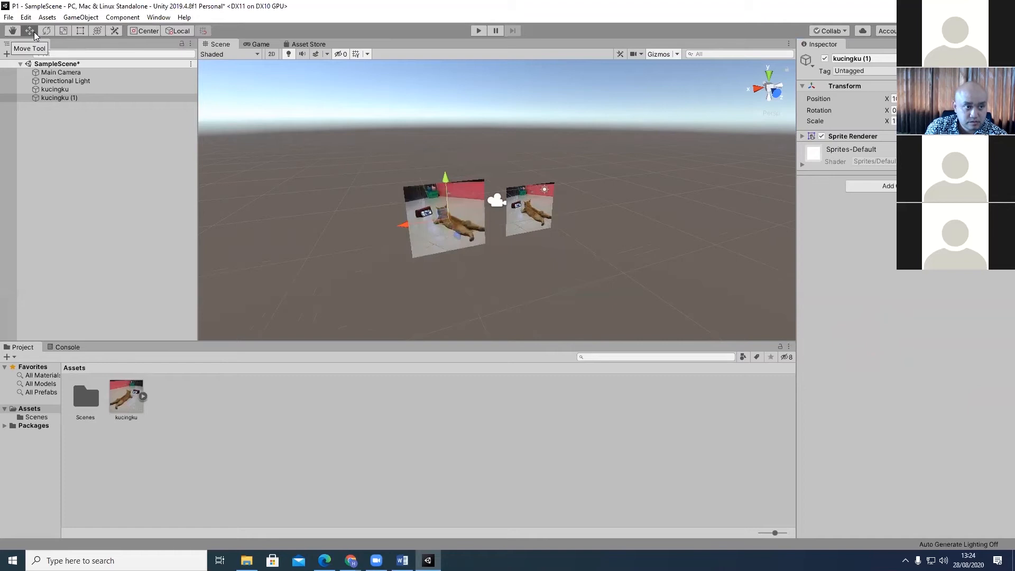
drag(459, 232, 387, 224)
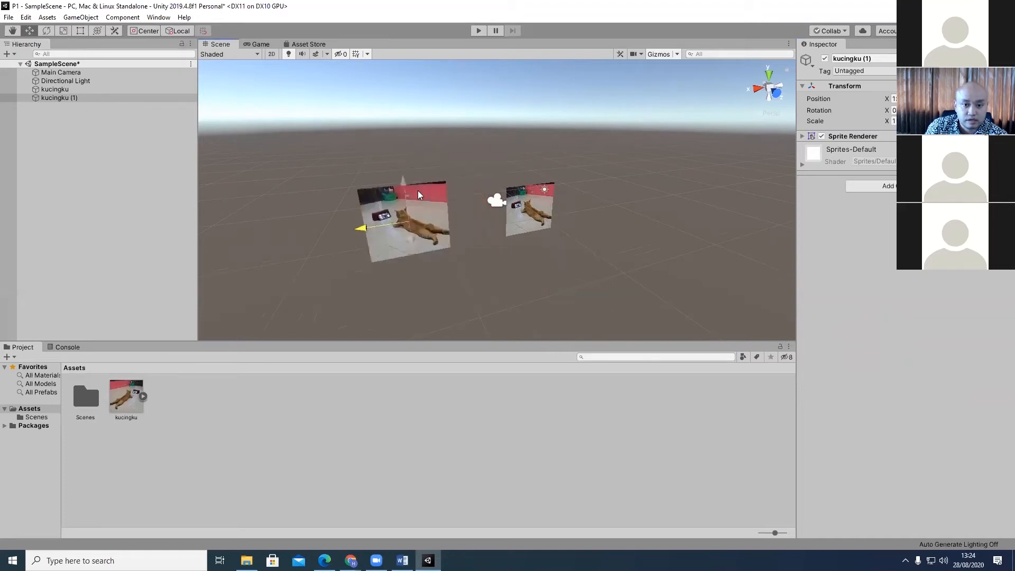
drag(438, 155, 438, 173)
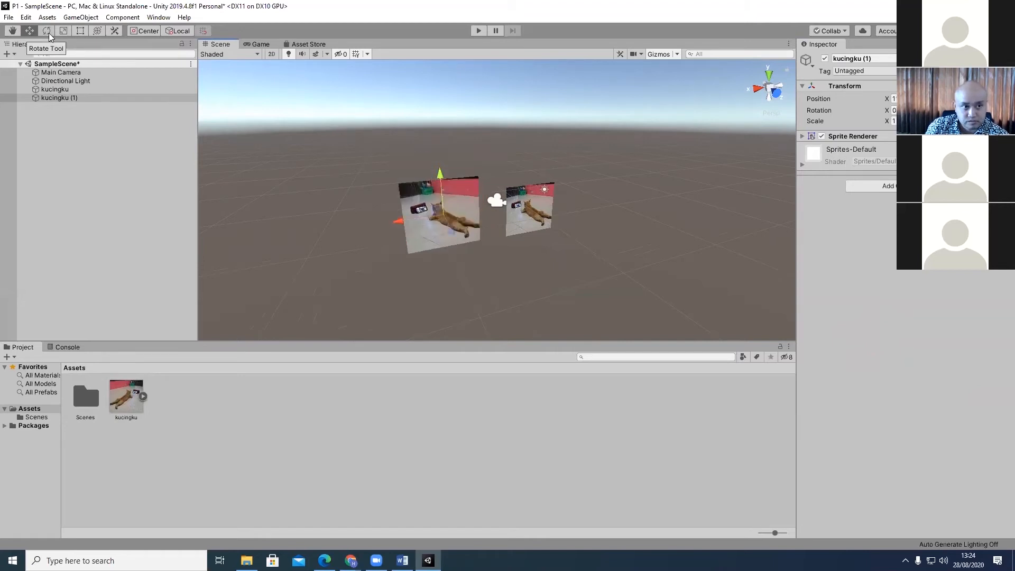
click(469, 212)
click(470, 211)
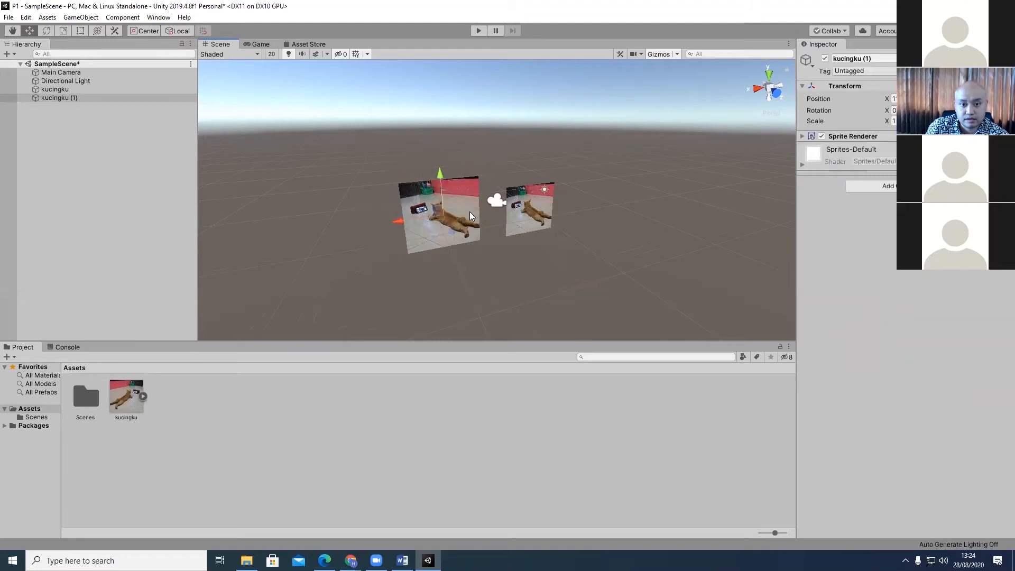
Tilt kucingku (1) about its X axis with the Rotate tool and enlarge it with the Scale tool.
click(46, 31)
drag(422, 178, 406, 231)
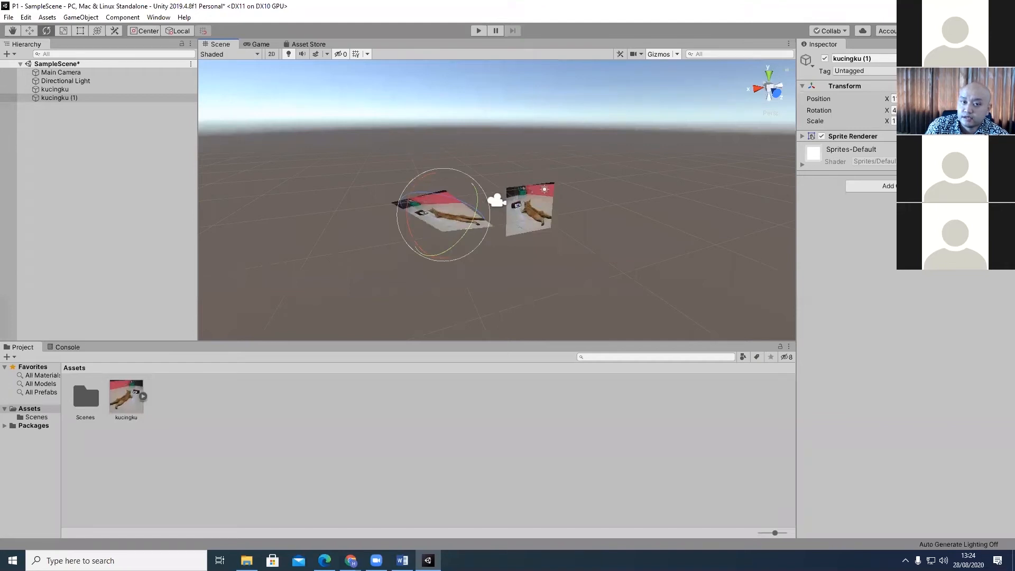
click(63, 31)
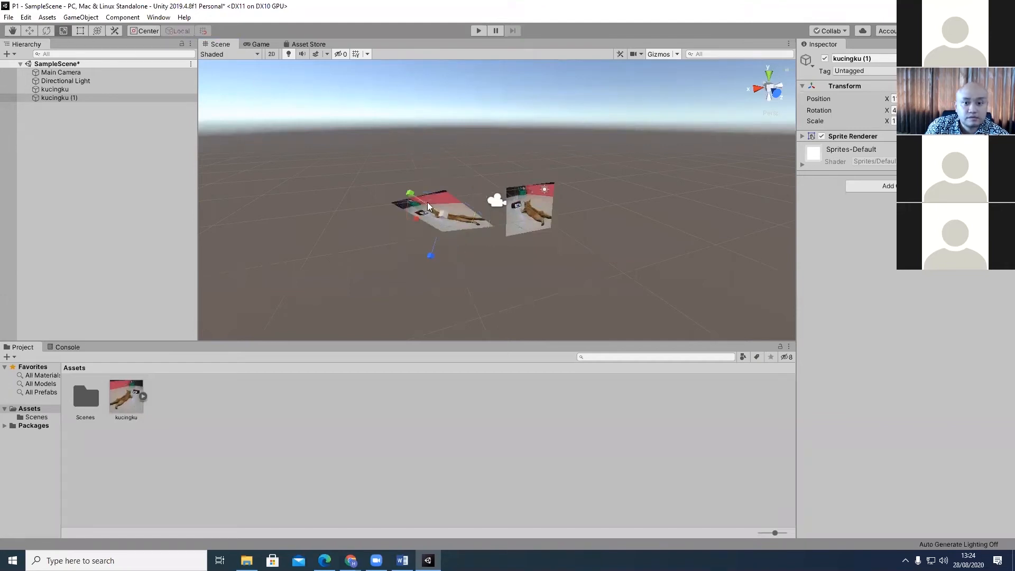
drag(443, 214, 429, 255)
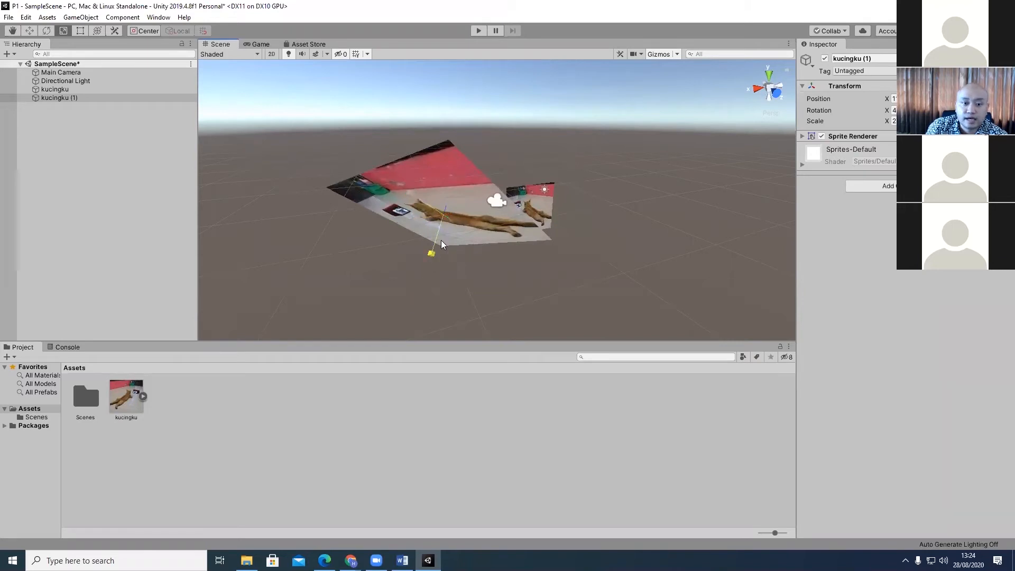
mouse_move(419, 218)
mouse_down()
mouse_move(406, 218)
mouse_move(423, 216)
mouse_up()
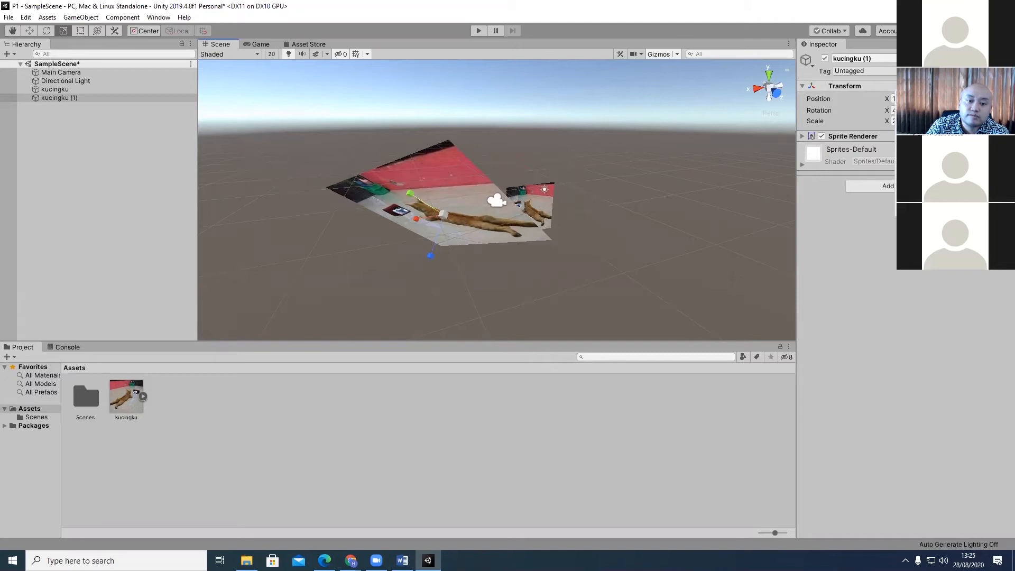
Reset the Transform of kucingku (1) and move the sprite away from the origin with the Move tool.
click(926, 97)
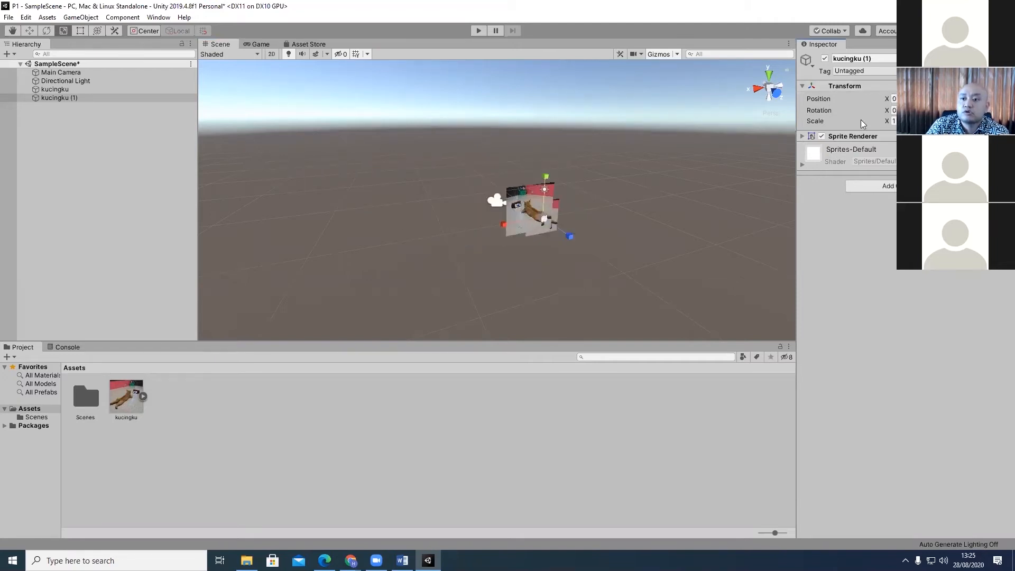
click(30, 30)
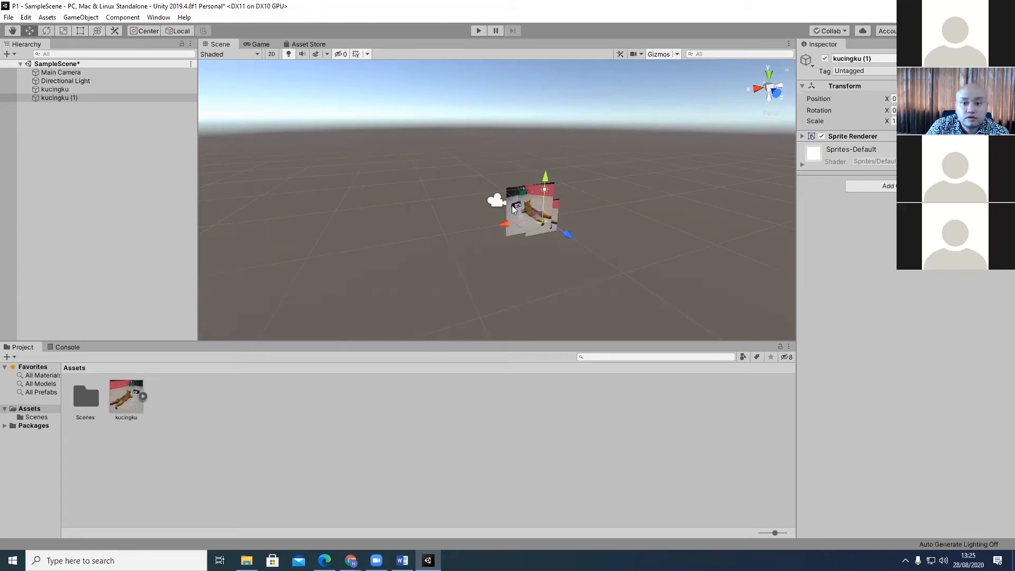
drag(522, 225, 451, 231)
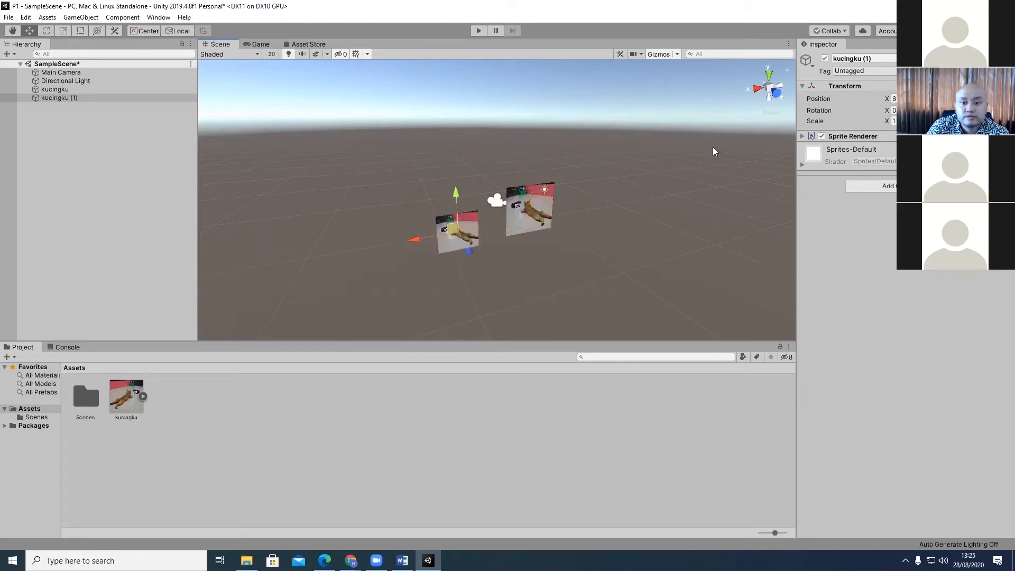
Reset the Transform of the original kucingku sprite to the origin, then deselect it.
click(539, 214)
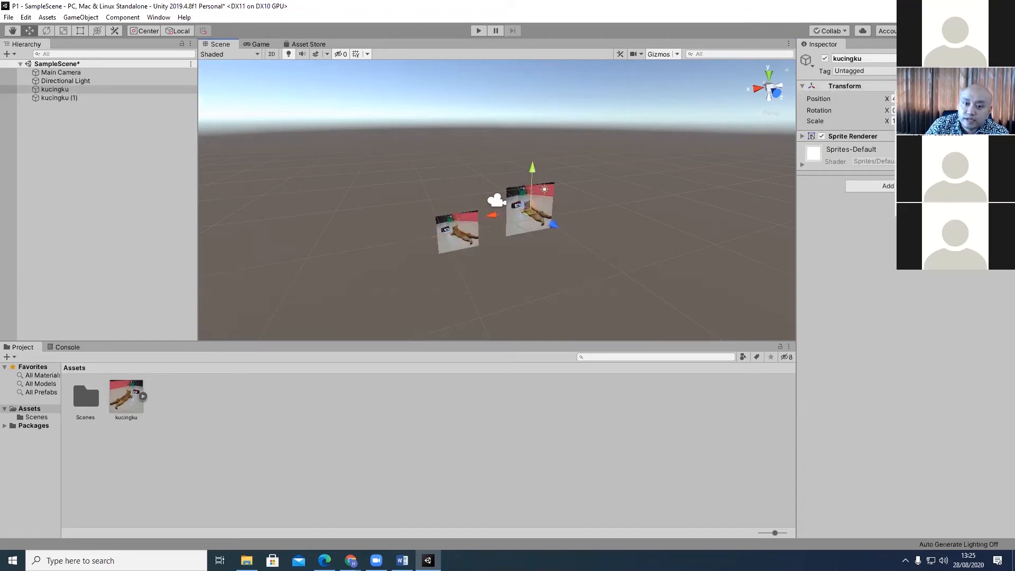
click(926, 97)
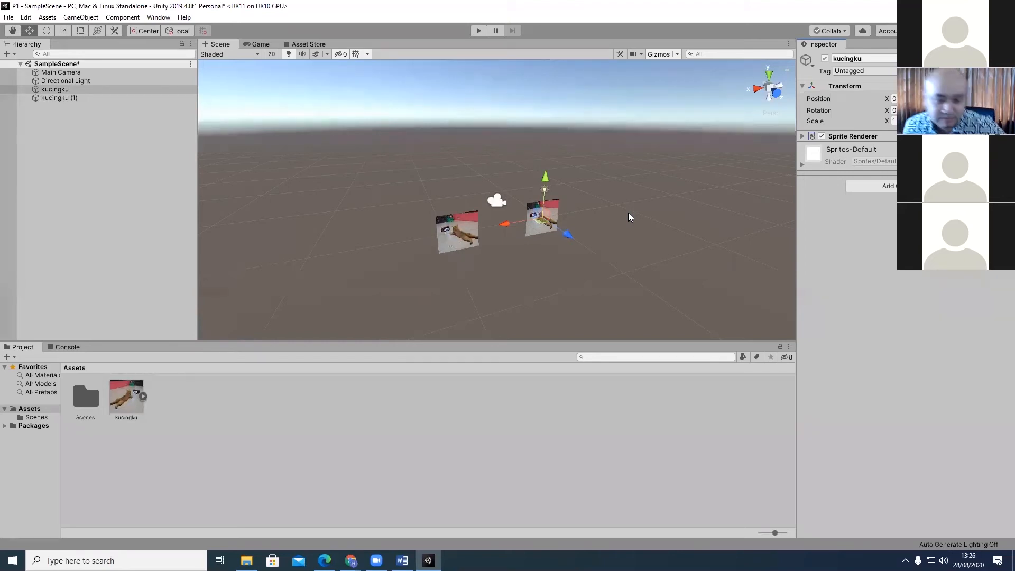
click(287, 448)
Switch to File Explorer, import the kucingku image from the Desktop into the project's Assets again, and return to Unity.
click(246, 560)
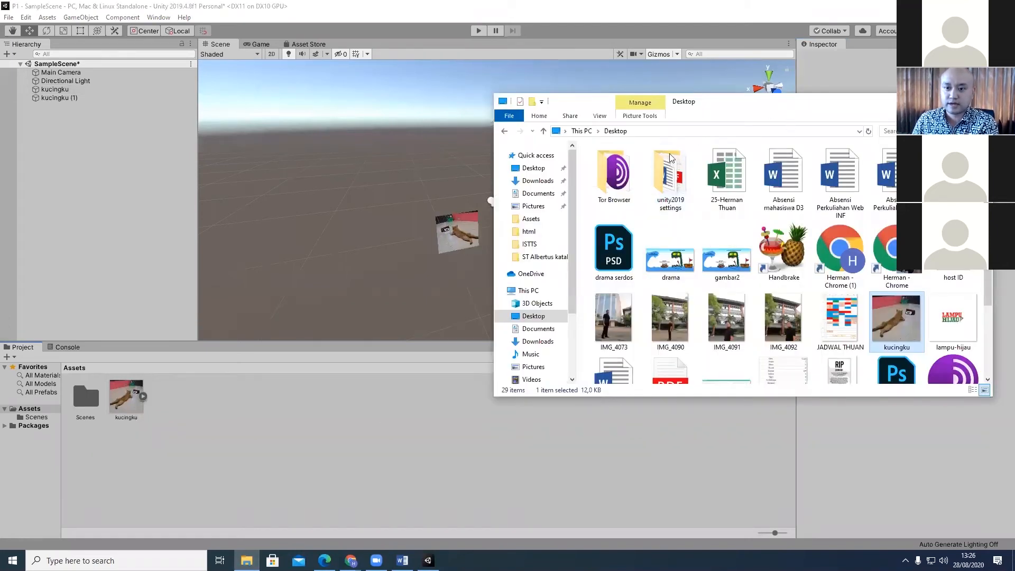
drag(804, 108, 611, 87)
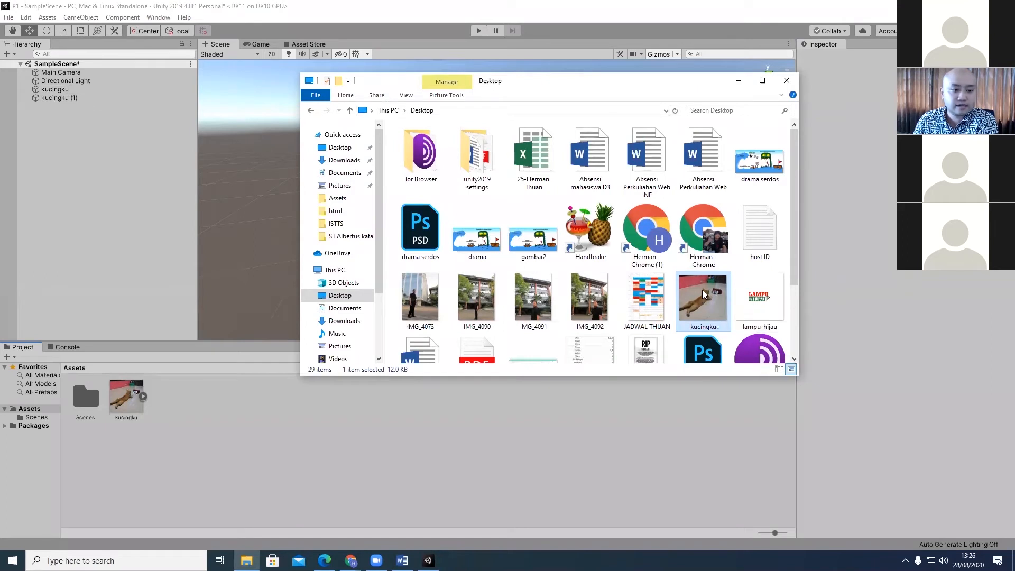
drag(703, 290, 202, 443)
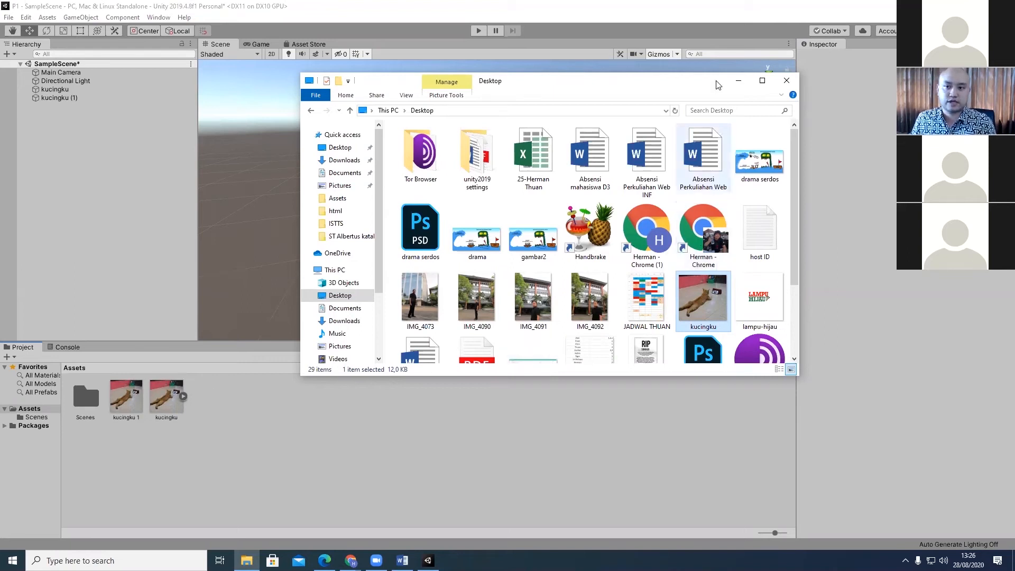
click(739, 84)
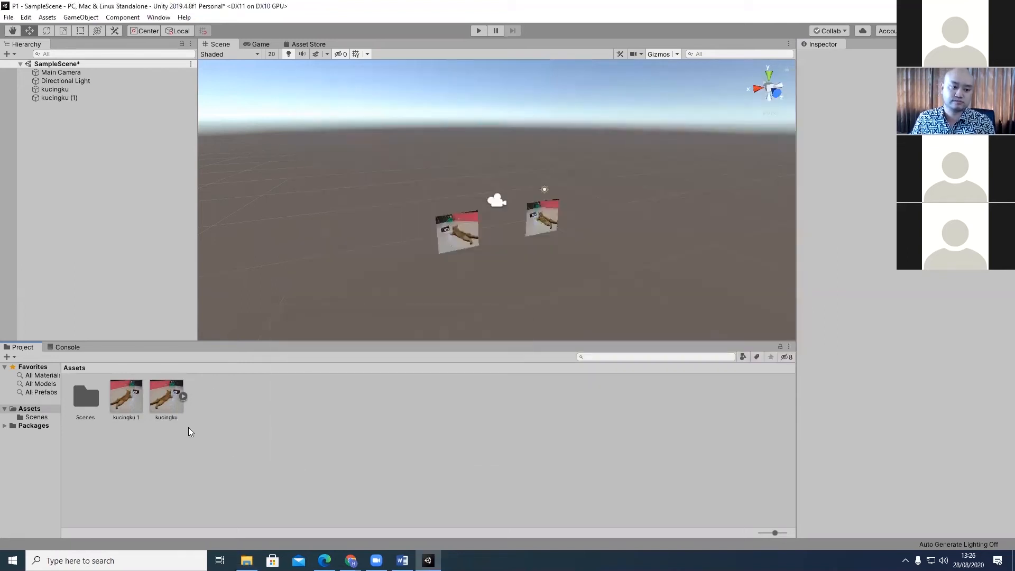
Select the kucingku asset and choose the sprite texture type in its import settings.
click(167, 400)
click(257, 427)
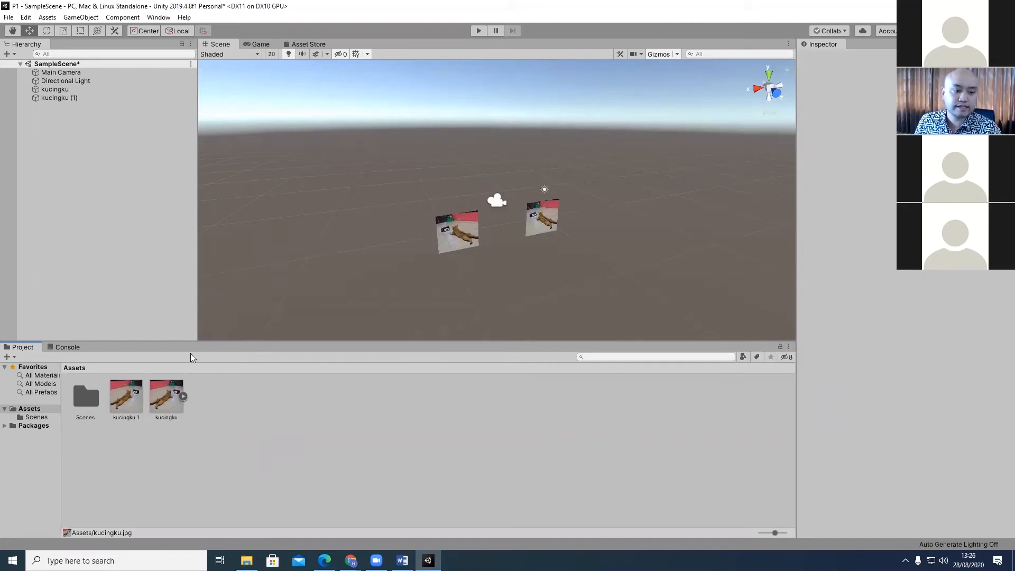
click(171, 396)
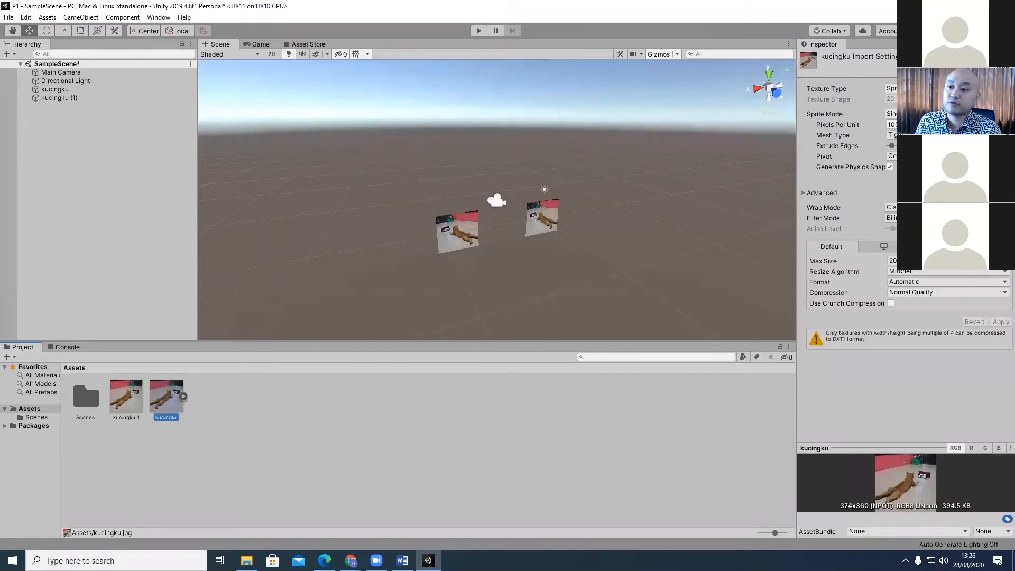
click(947, 89)
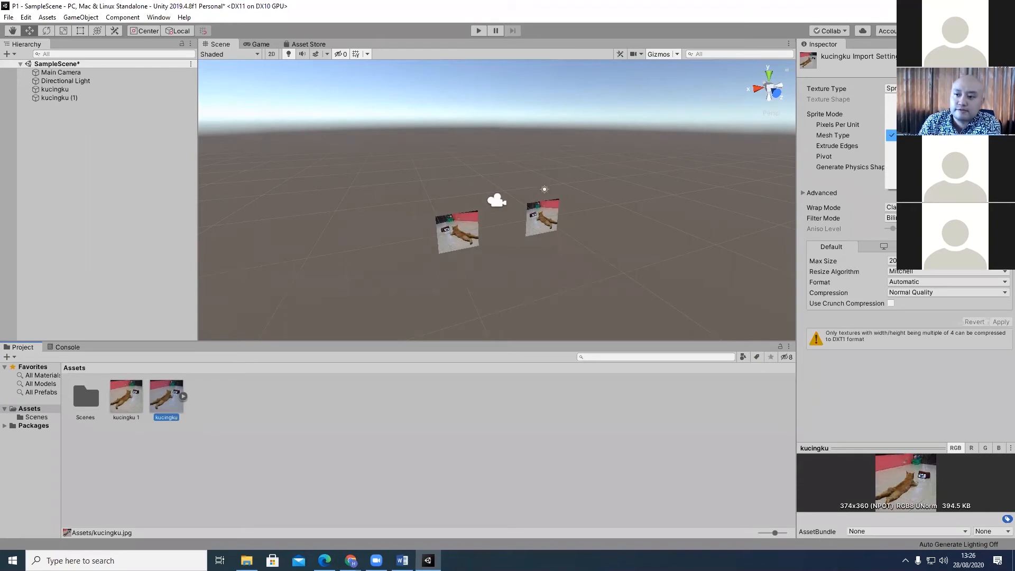
click(930, 135)
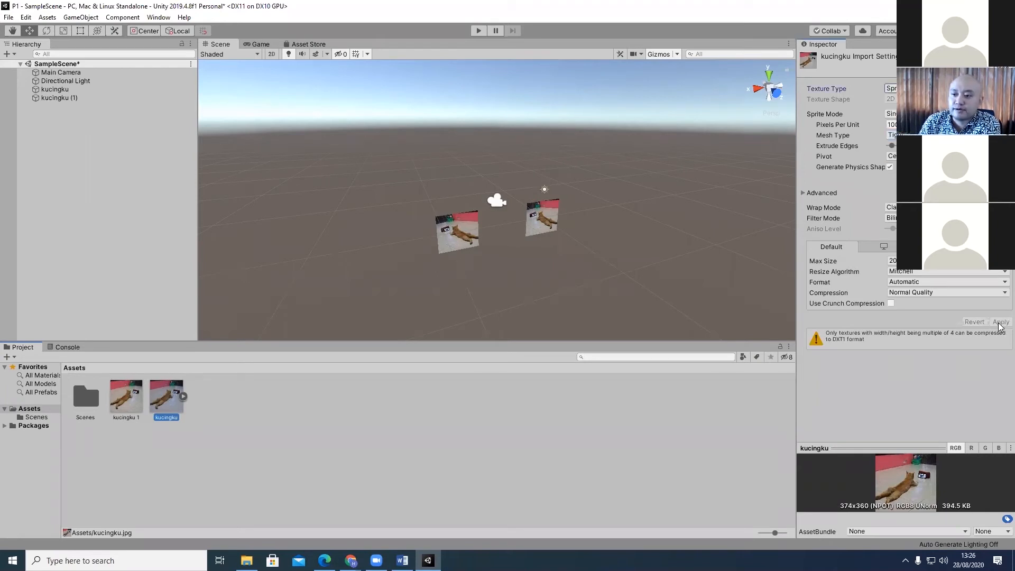
click(1000, 323)
Place a third copy of the kucingku sprite in the scene beside the other two, then deselect it.
drag(161, 403, 334, 198)
click(572, 268)
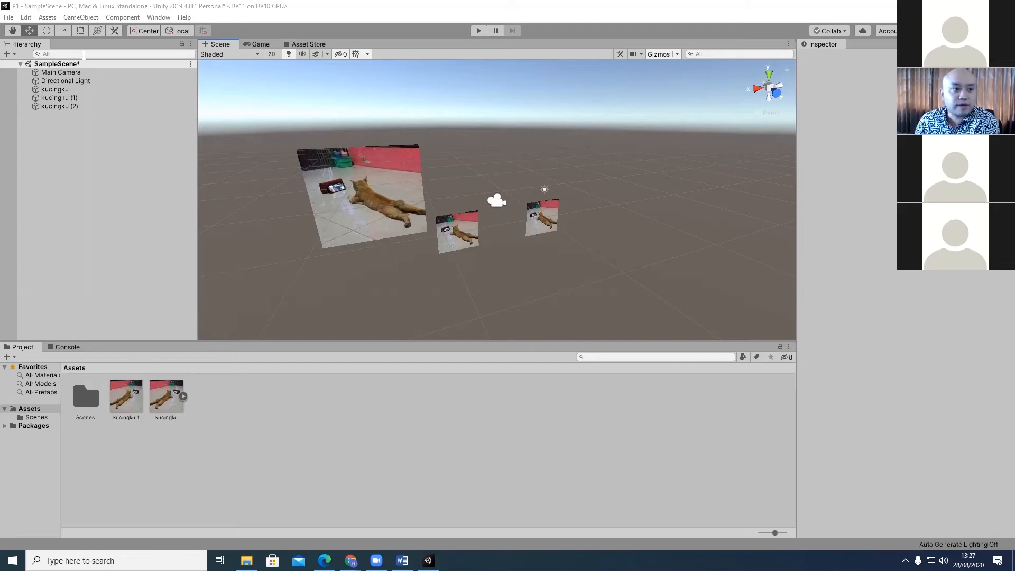
Select the Main Camera to check its preview of the sprites, before and after slightly orbiting the scene view.
click(62, 77)
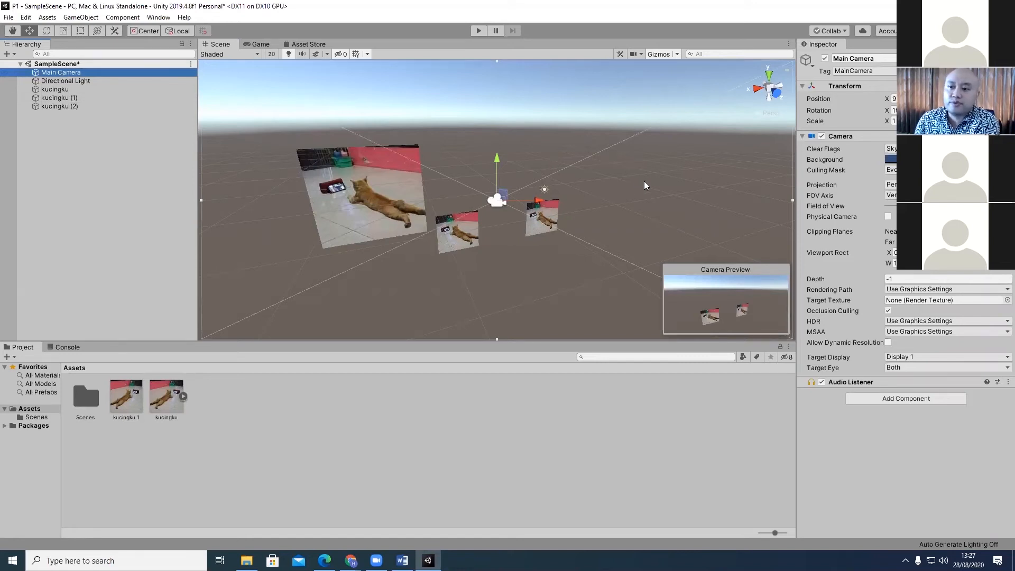
click(554, 175)
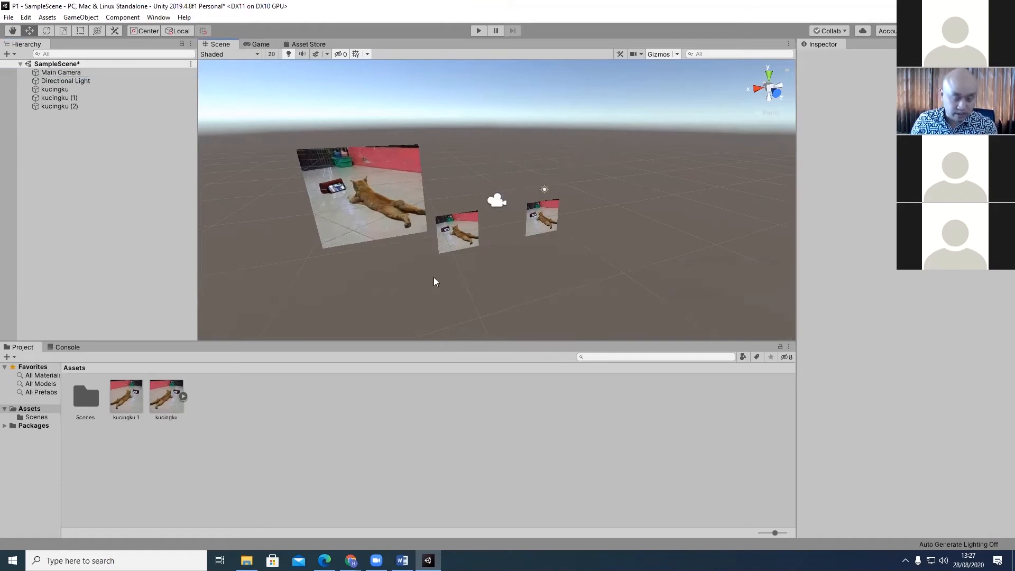
alt+drag(490, 288, 497, 249)
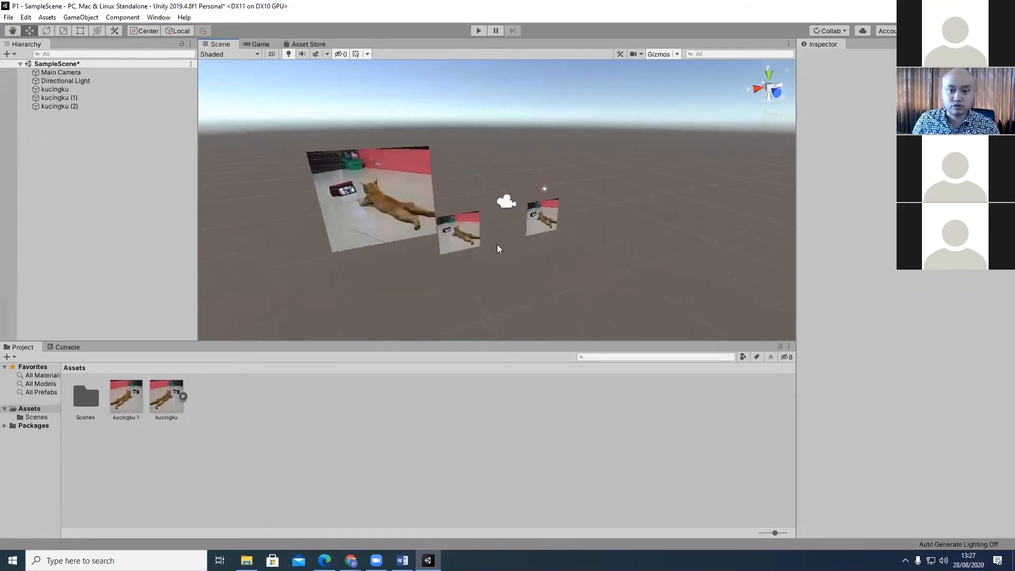
click(67, 73)
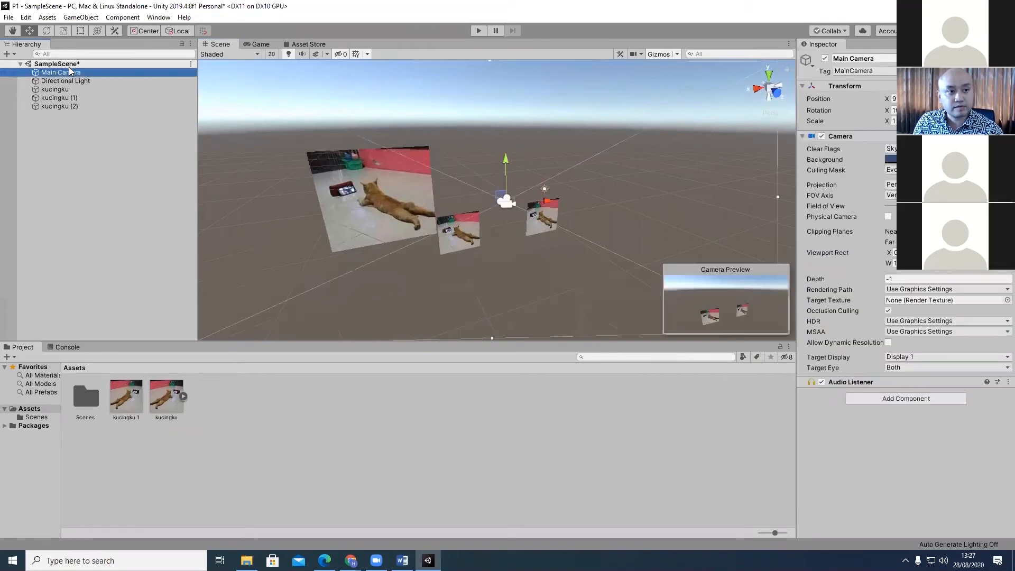
Align the Main Camera with the current scene view using Align With View.
click(81, 17)
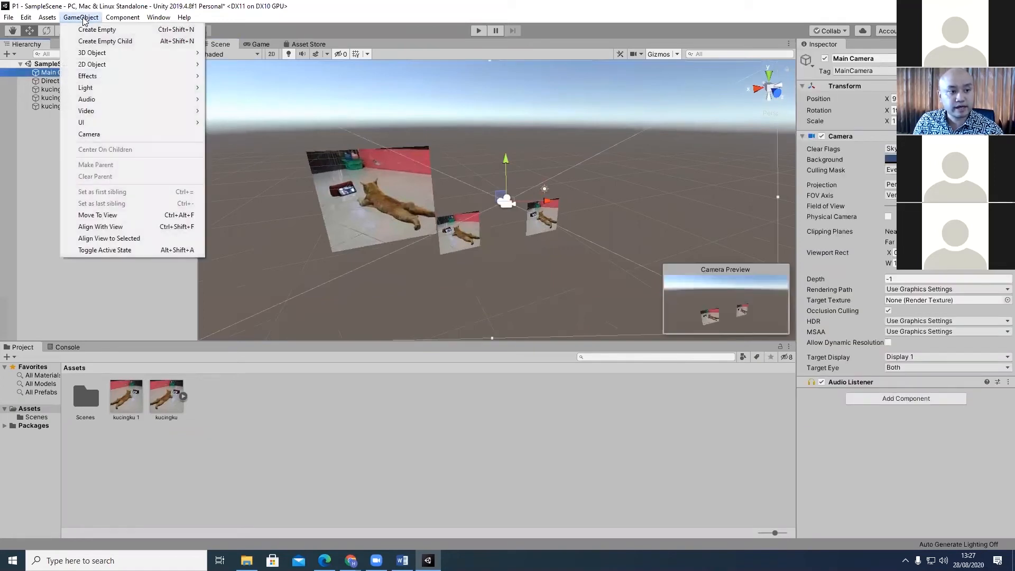
click(139, 226)
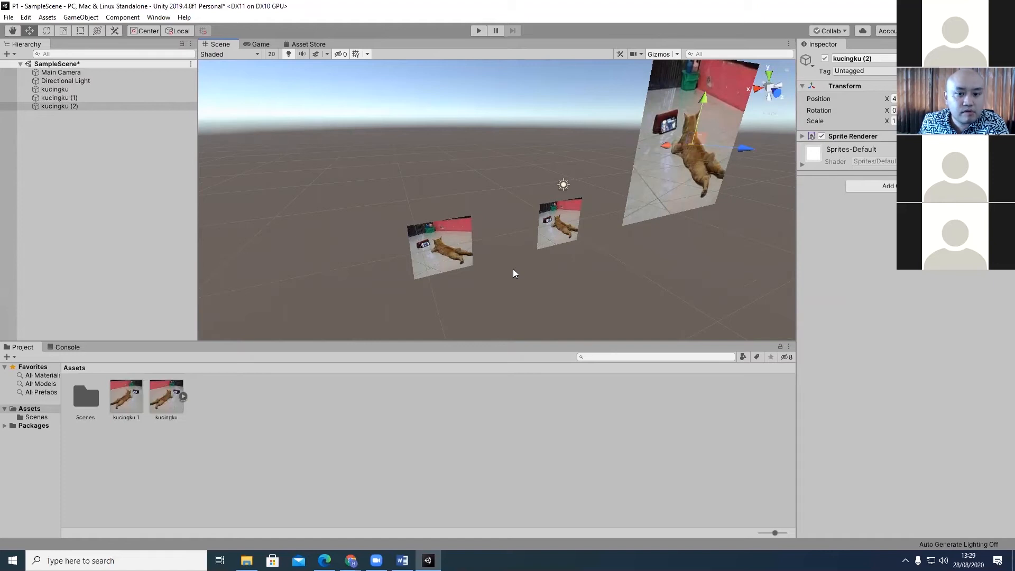
Bring the kucingku (2) sprite to the centre of the scene view, between the other two copies, using Move To View.
scroll(513, 269, up, 3)
middle_drag(505, 236, 497, 222)
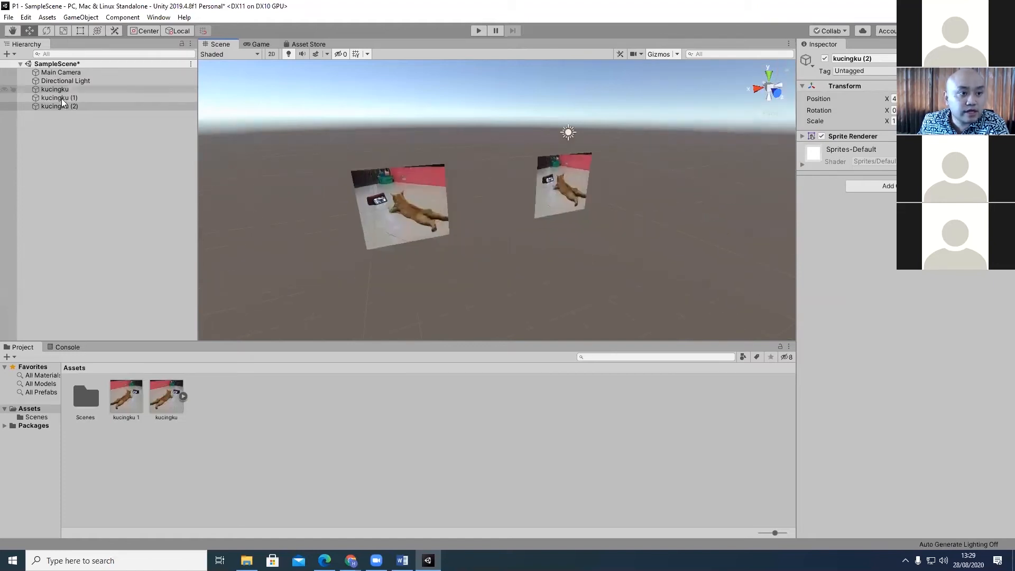
click(81, 17)
click(108, 216)
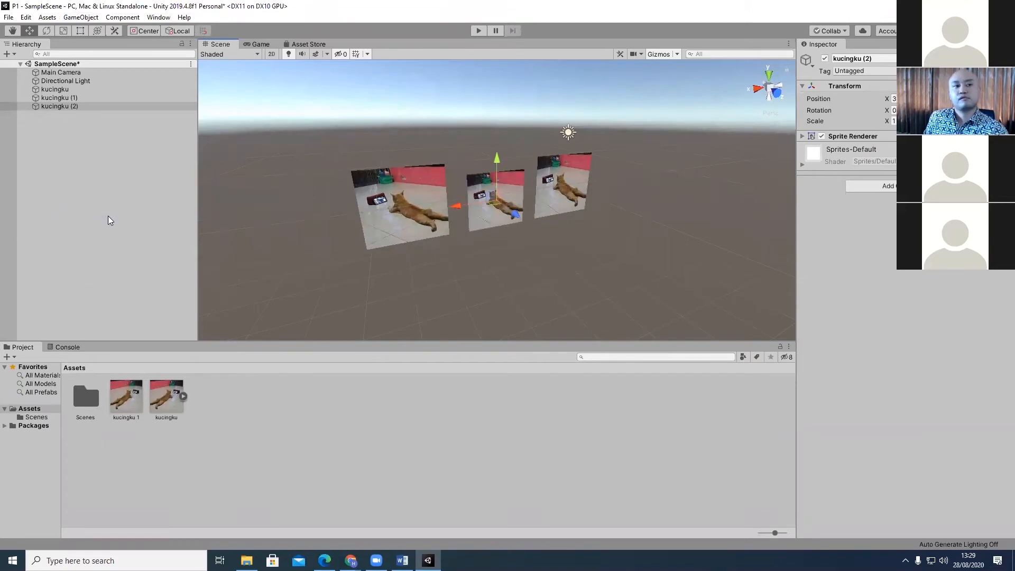
click(74, 17)
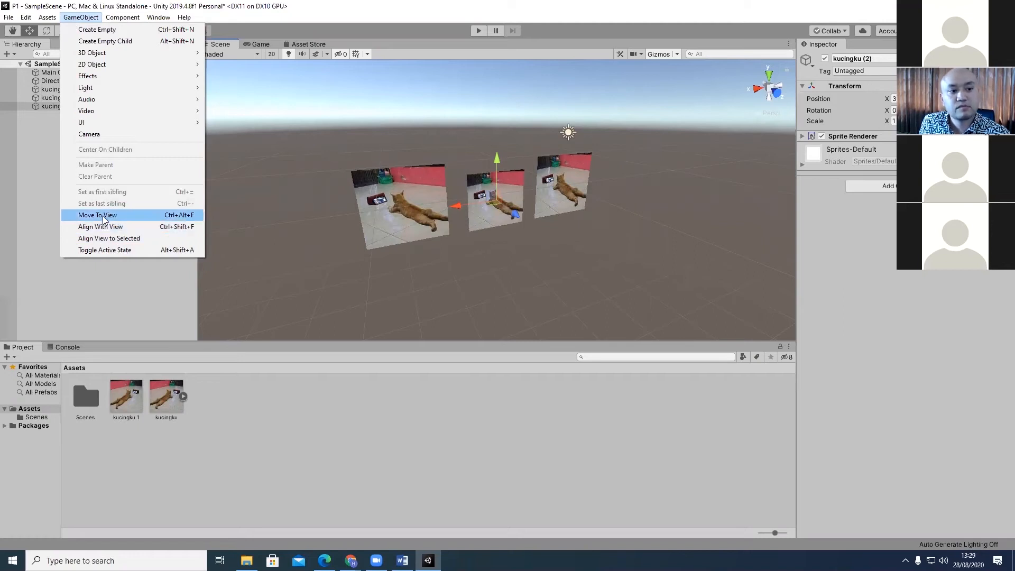
click(498, 247)
click(505, 191)
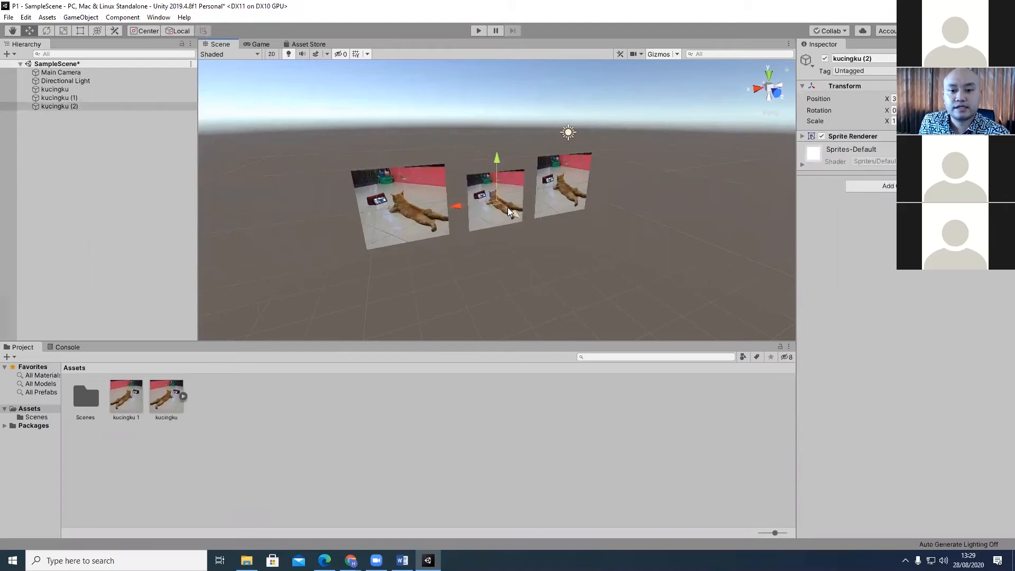
Move the kucingku (2) sprite far away from the other two copies and deselect it.
scroll(507, 207, down, 3)
drag(516, 215, 658, 340)
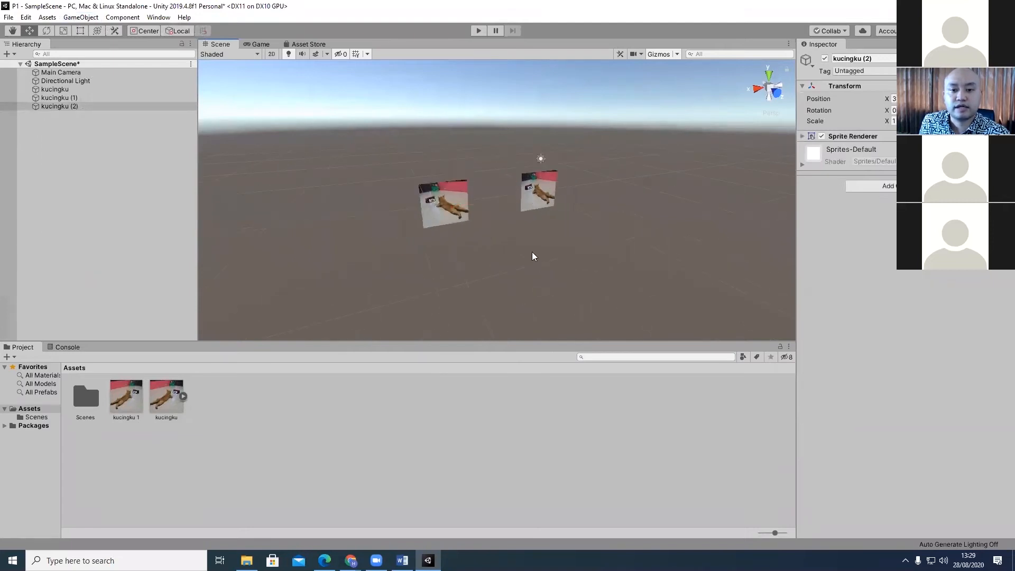
click(494, 239)
scroll(514, 201, up, 3)
scroll(493, 217, up, 1)
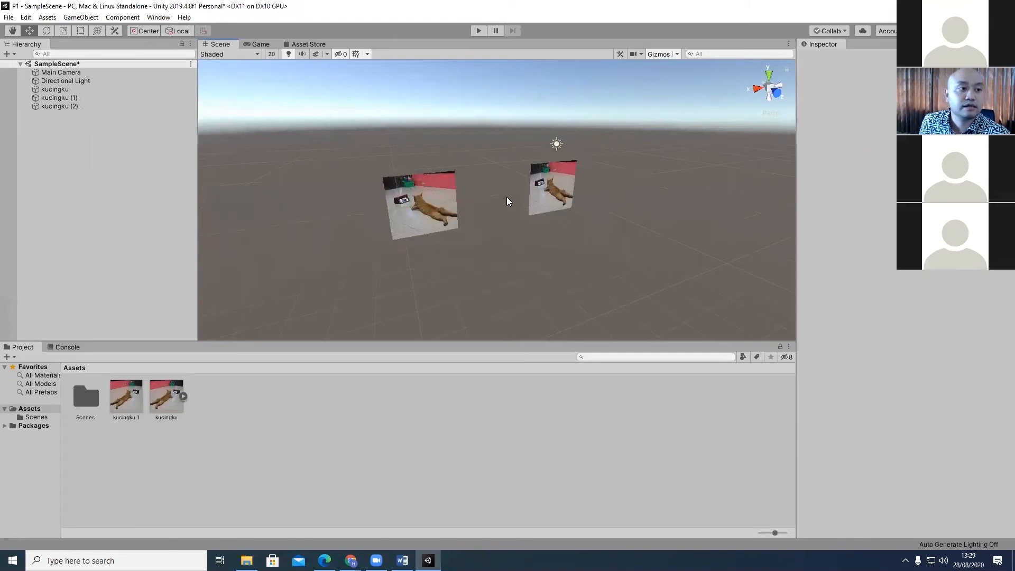
Select kucingku (2) among the scene's objects and bring it back between the other sprites with Move To View.
click(59, 108)
click(59, 100)
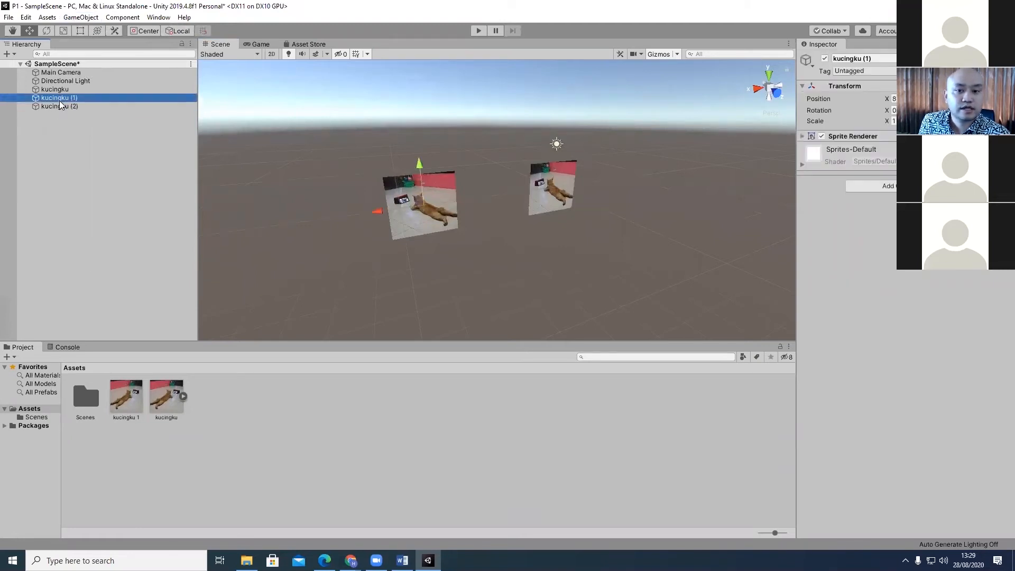
click(60, 90)
click(61, 108)
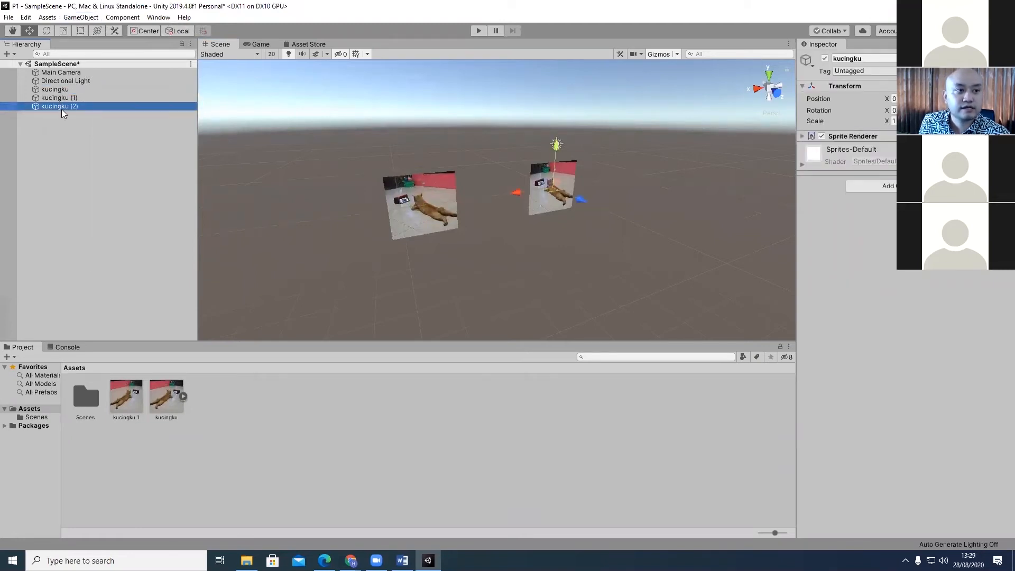
click(82, 17)
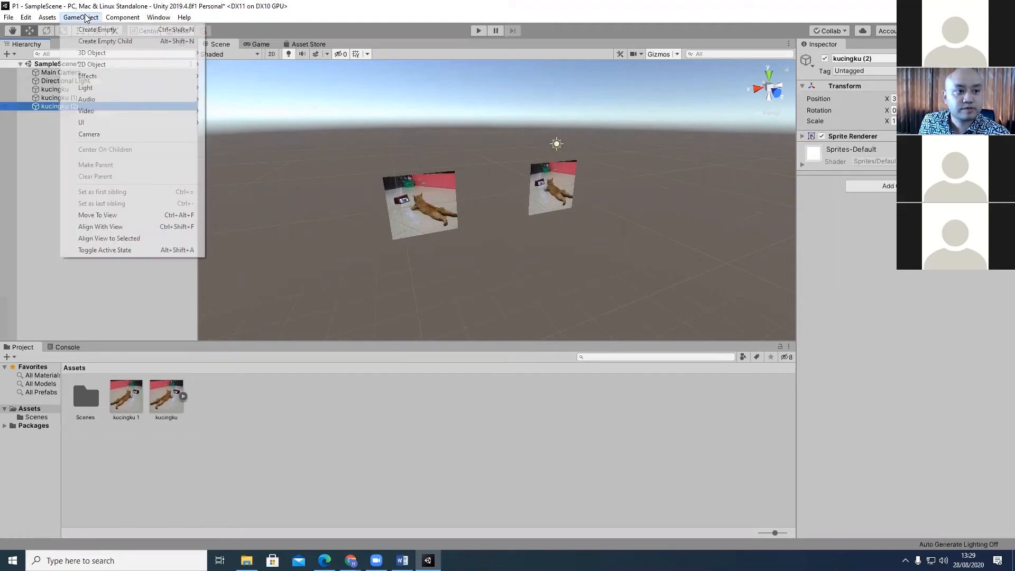
click(117, 216)
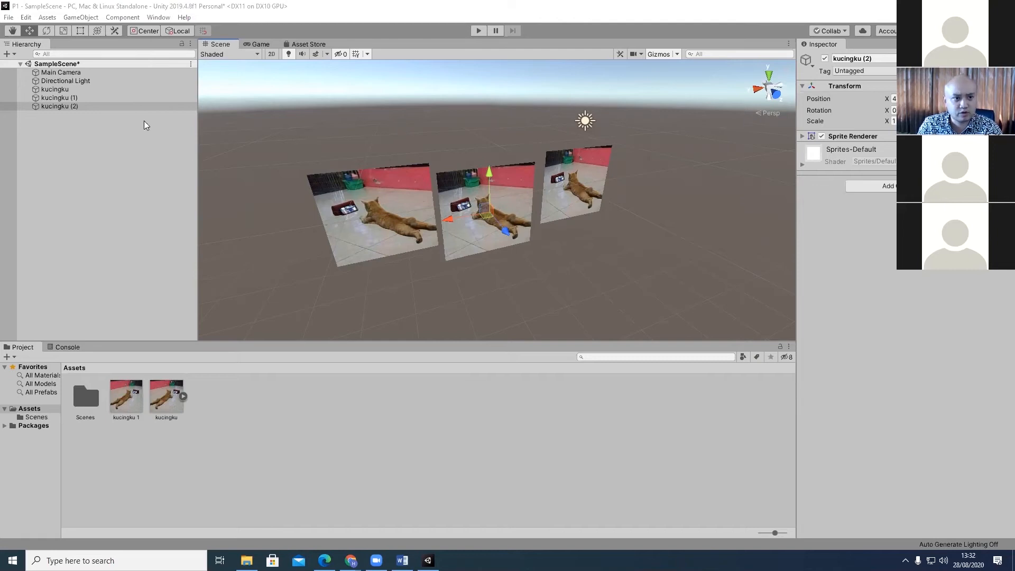
Select the scene objects one after another to match each kucingku sprite in the scene with its hierarchy entry.
click(54, 90)
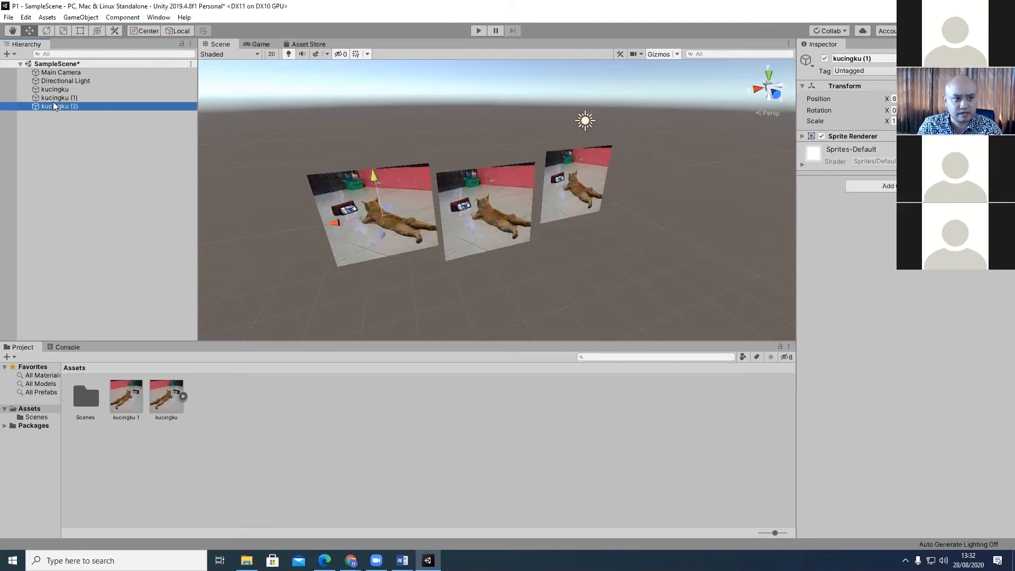
click(60, 80)
click(62, 72)
click(366, 208)
click(560, 197)
click(404, 213)
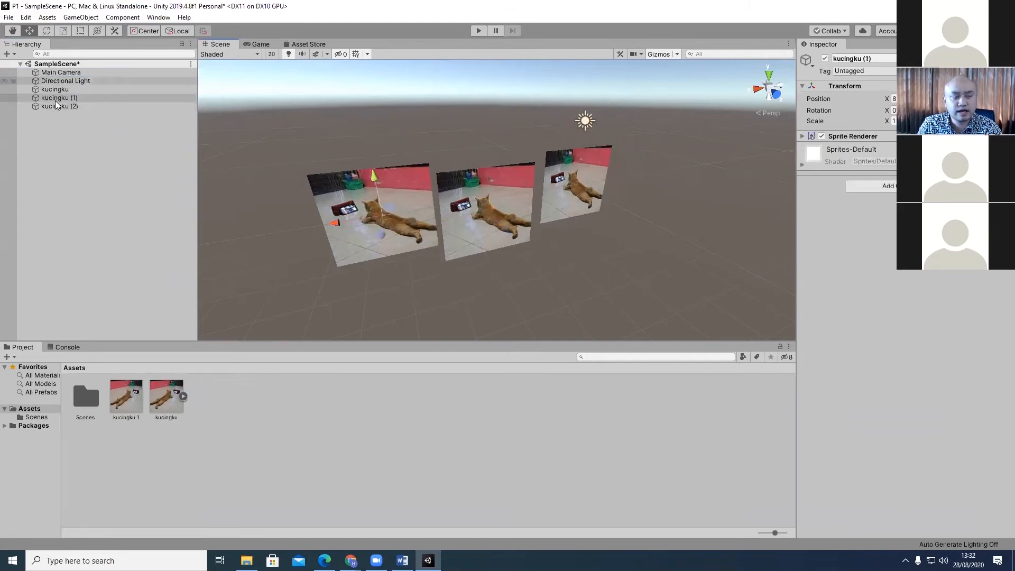
click(58, 98)
click(58, 107)
click(60, 91)
click(59, 100)
click(59, 107)
click(59, 88)
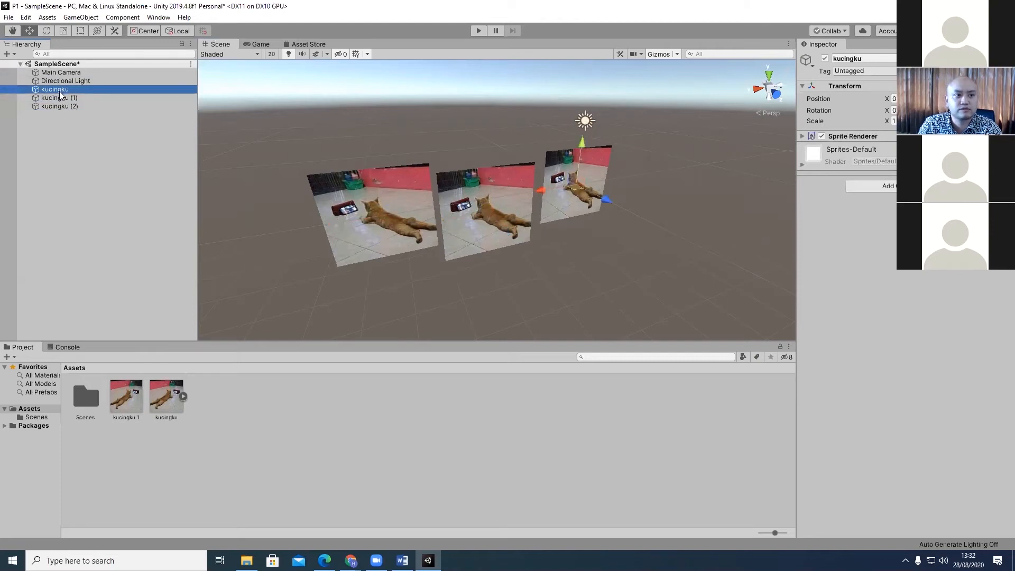
click(59, 107)
click(61, 98)
click(63, 89)
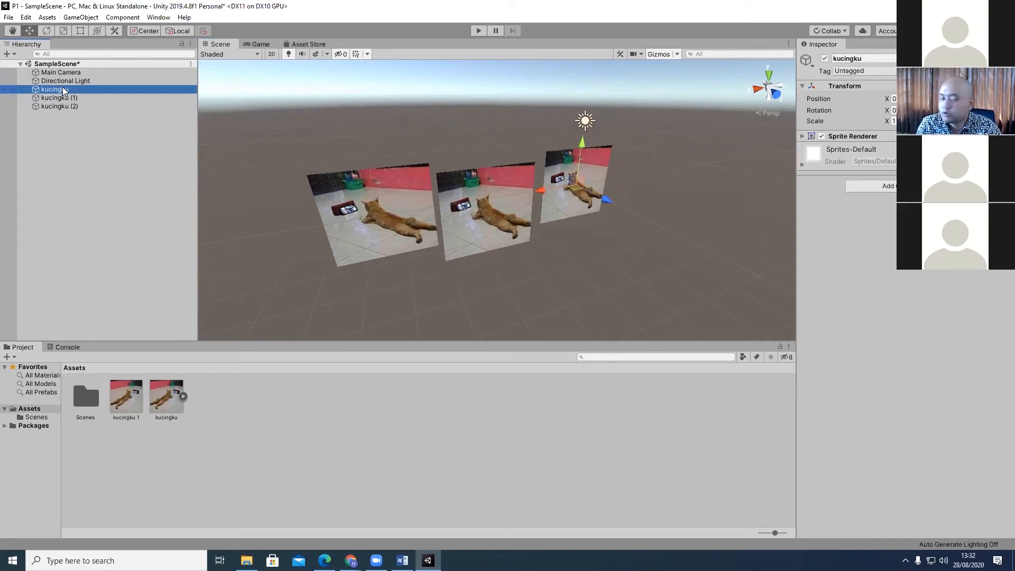
Scale the kucingku (1) sprite with the Scale tool, trying single axes before scaling it uniformly.
click(324, 180)
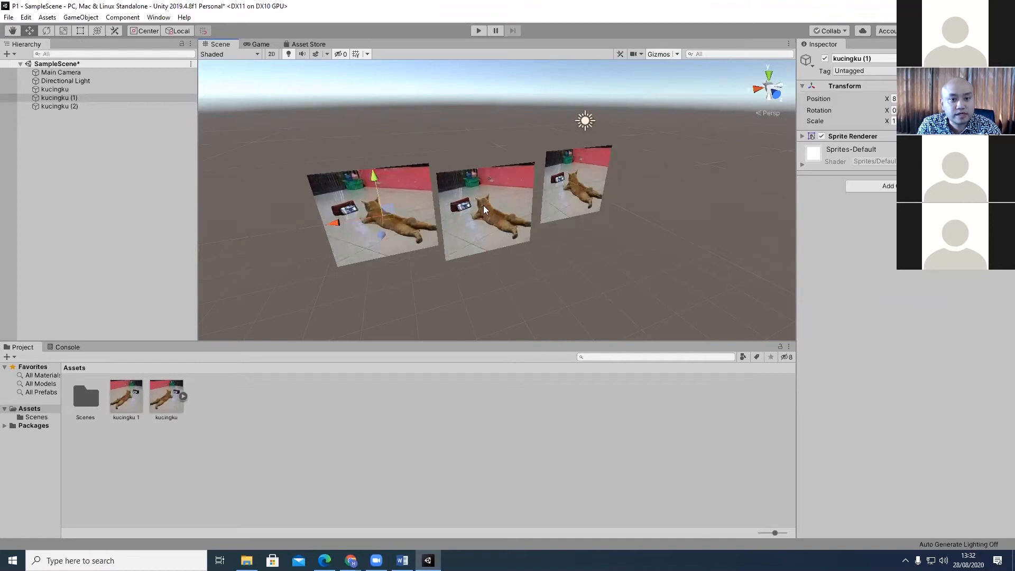
click(66, 31)
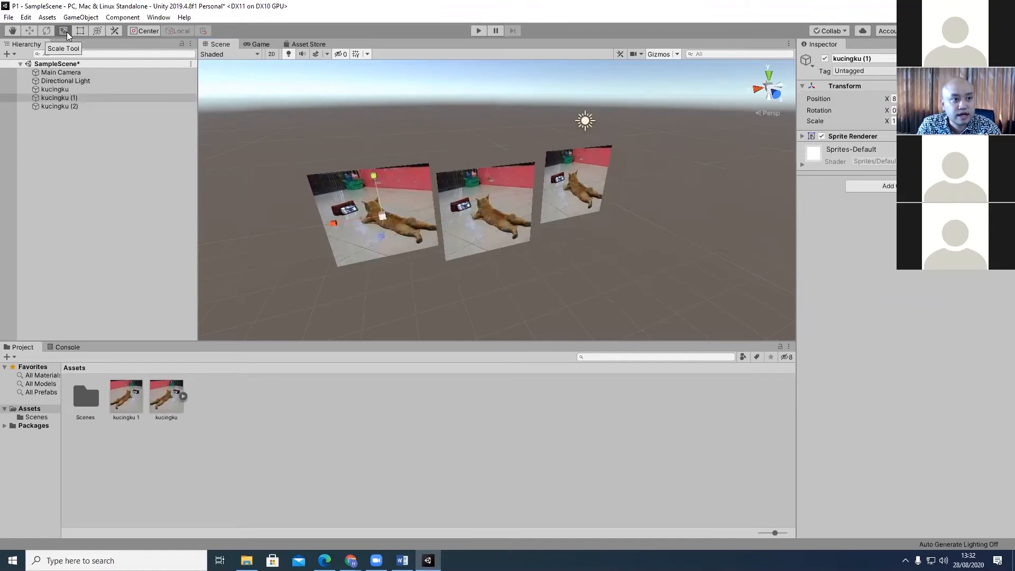
mouse_move(336, 221)
mouse_down()
mouse_move(281, 228)
mouse_move(336, 223)
mouse_up()
mouse_move(373, 176)
mouse_down()
mouse_move(373, 153)
mouse_move(372, 168)
mouse_up()
key(ctrl+z)
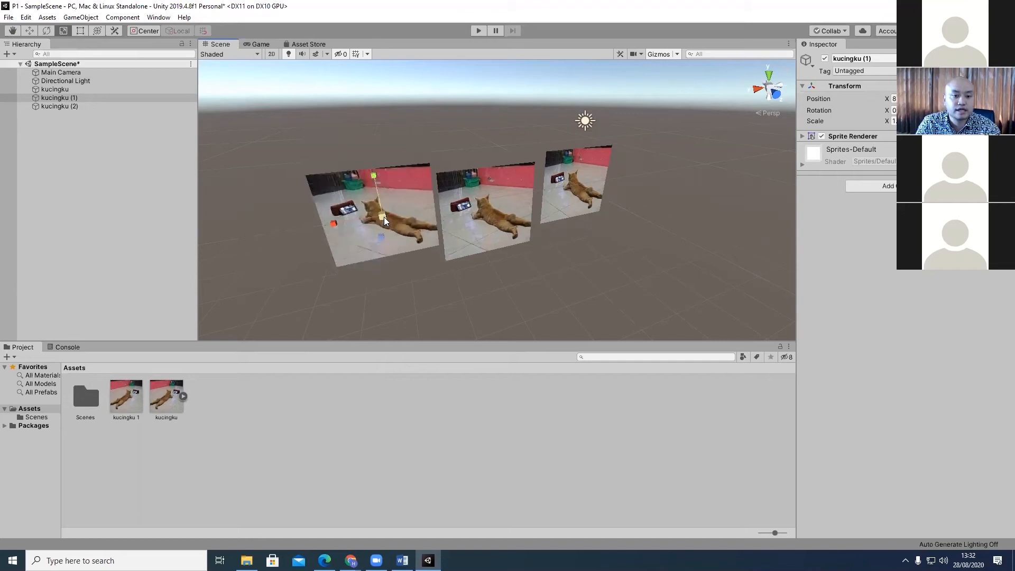
drag(383, 214, 357, 228)
Add a 3D cube to the scene and move it clear of the sprites, to their right.
right_click(94, 157)
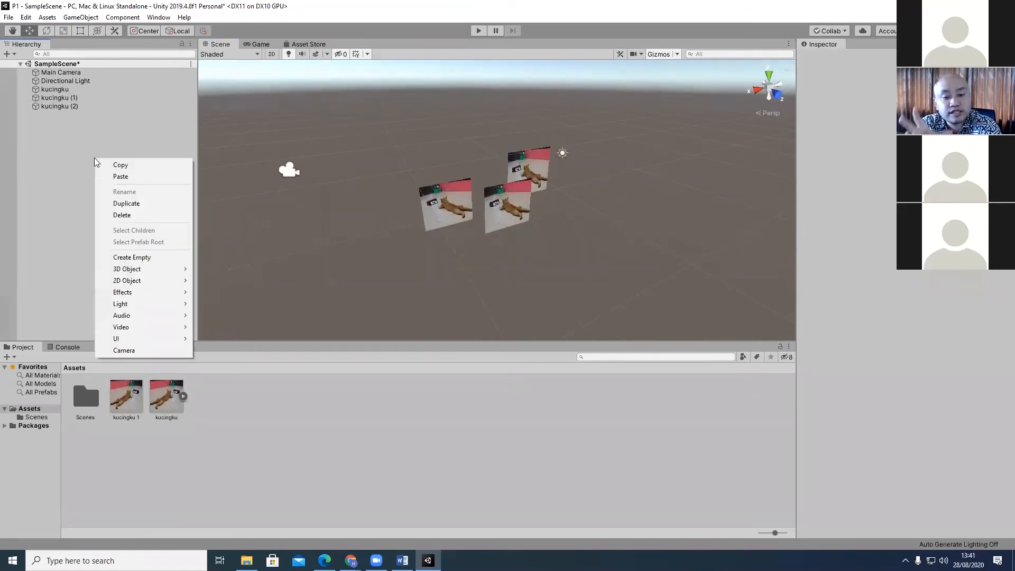
right_click(144, 165)
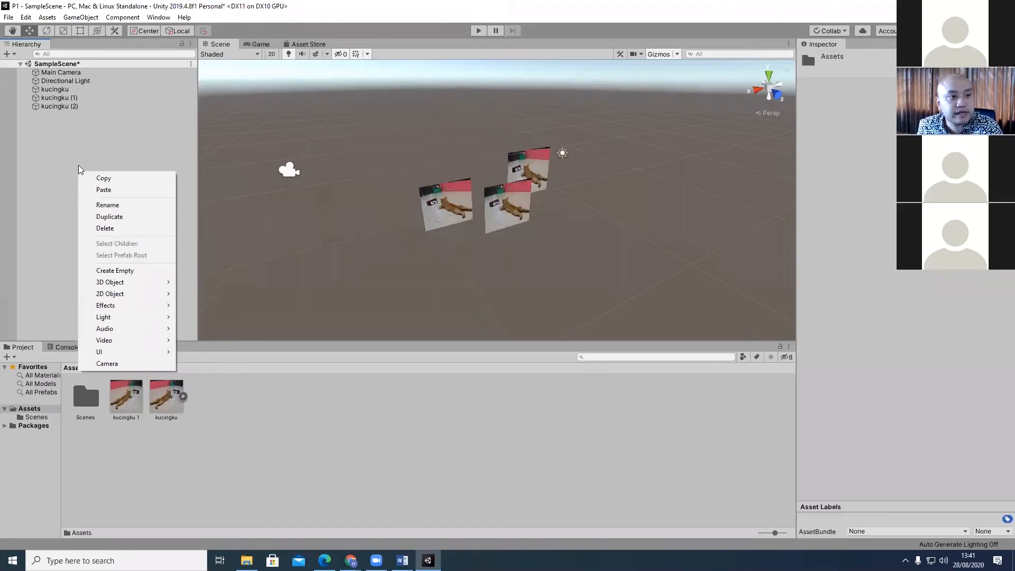
right_click(86, 141)
right_click(58, 187)
right_click(108, 167)
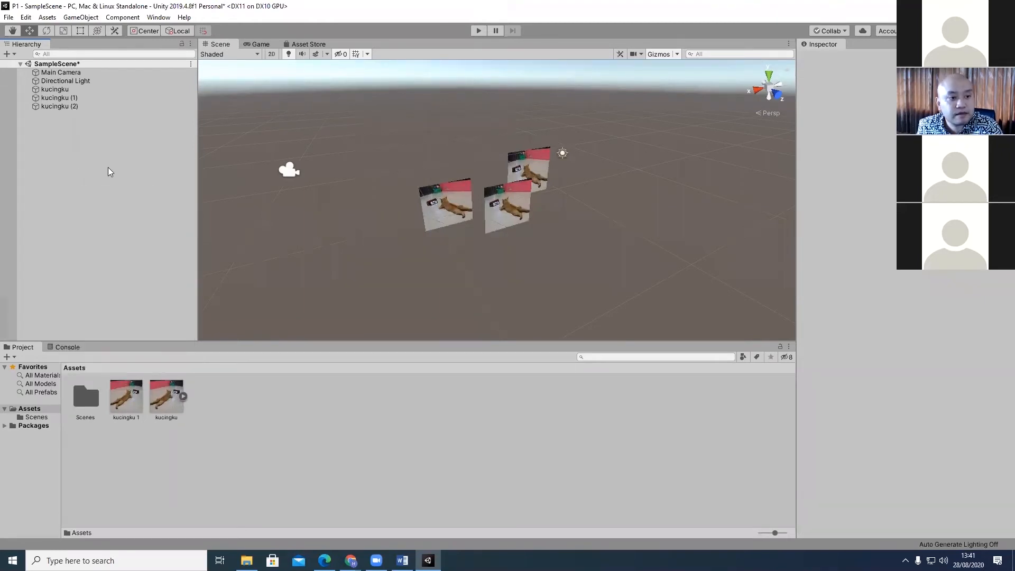
mouse_move(187, 281)
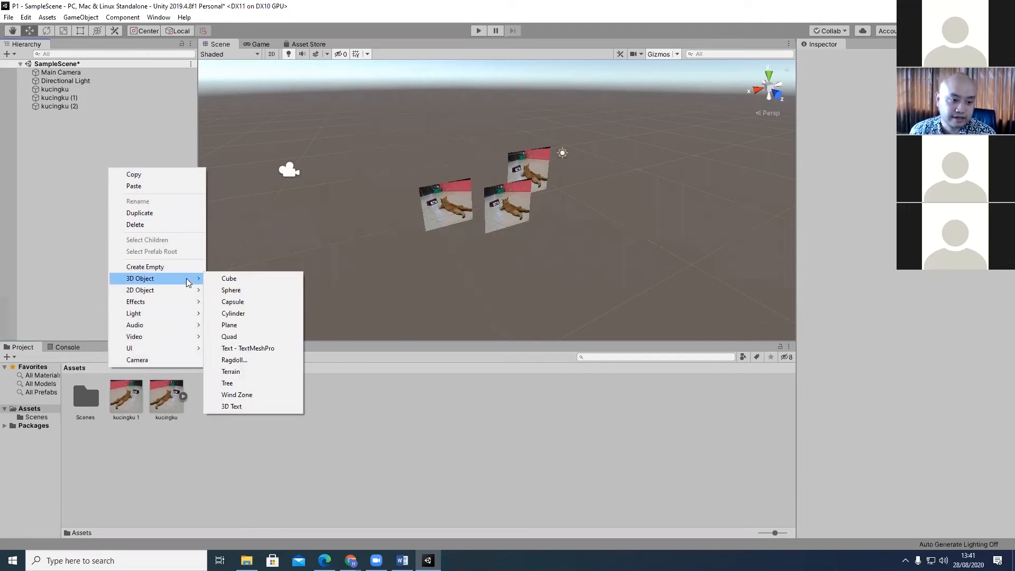
click(241, 280)
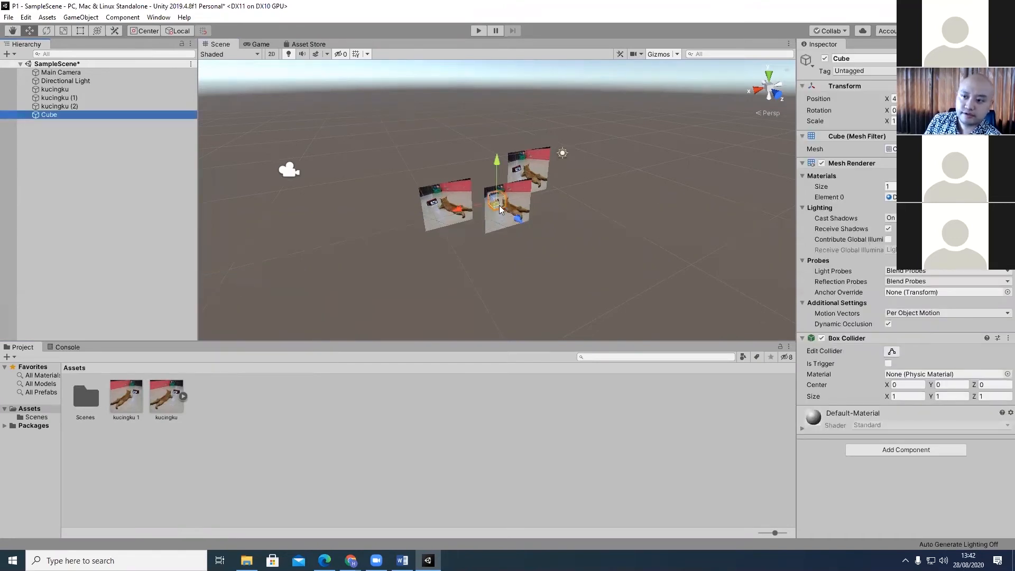
drag(521, 220, 394, 179)
Add a 3D sphere to the scene, move it just below the cube beside the sprites, and deselect it.
right_click(57, 148)
mouse_move(106, 259)
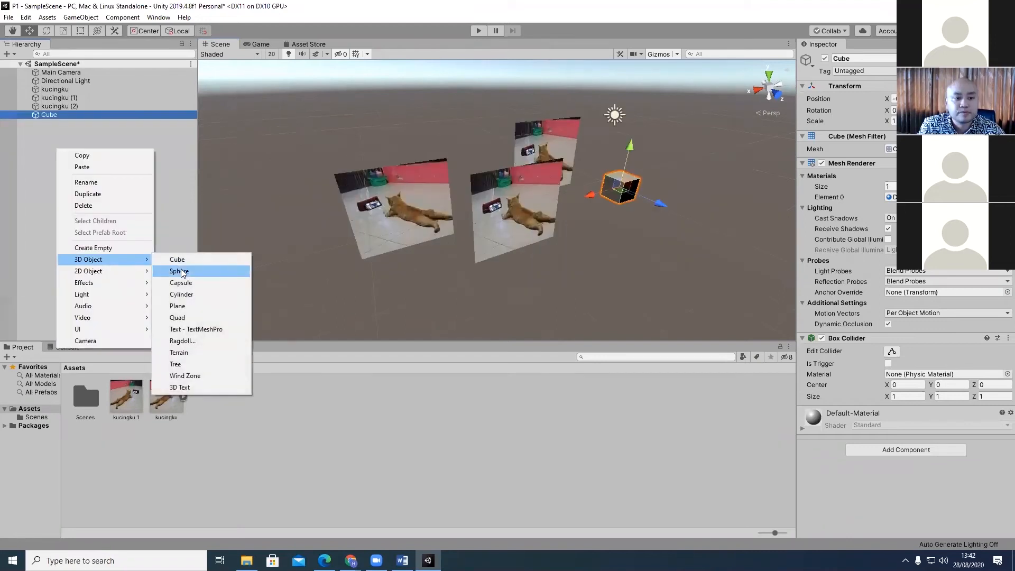
click(181, 271)
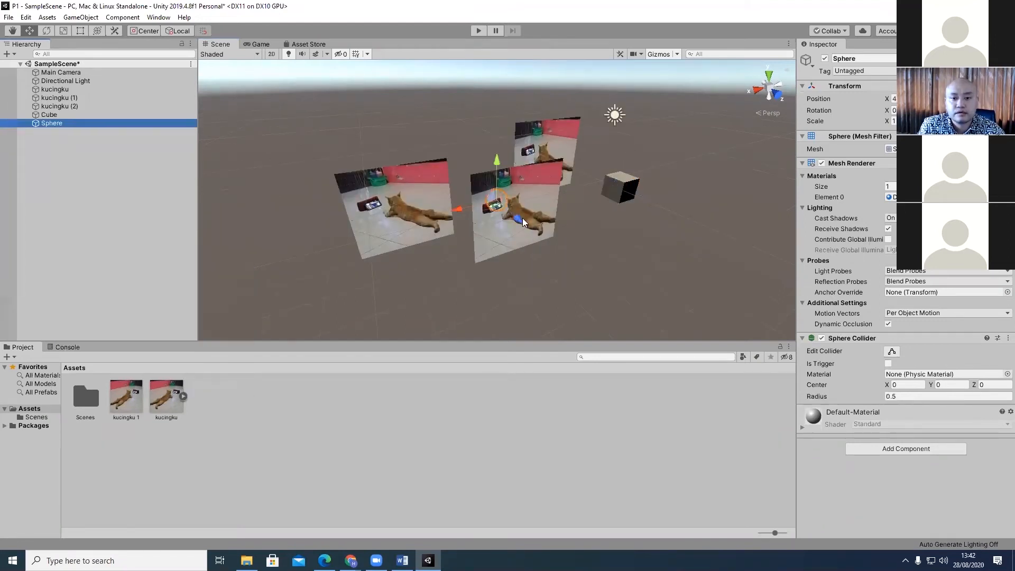
click(131, 145)
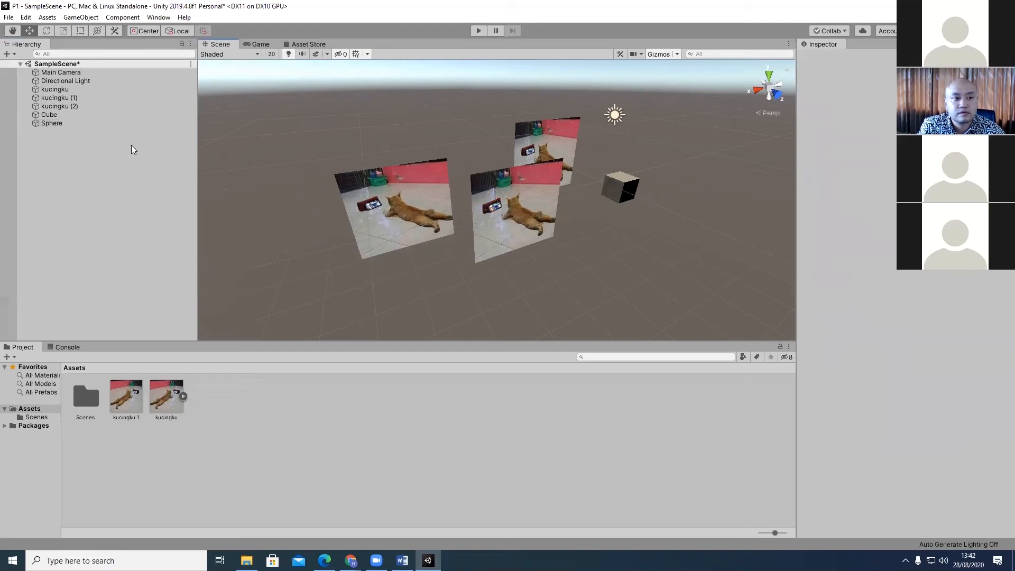
click(52, 123)
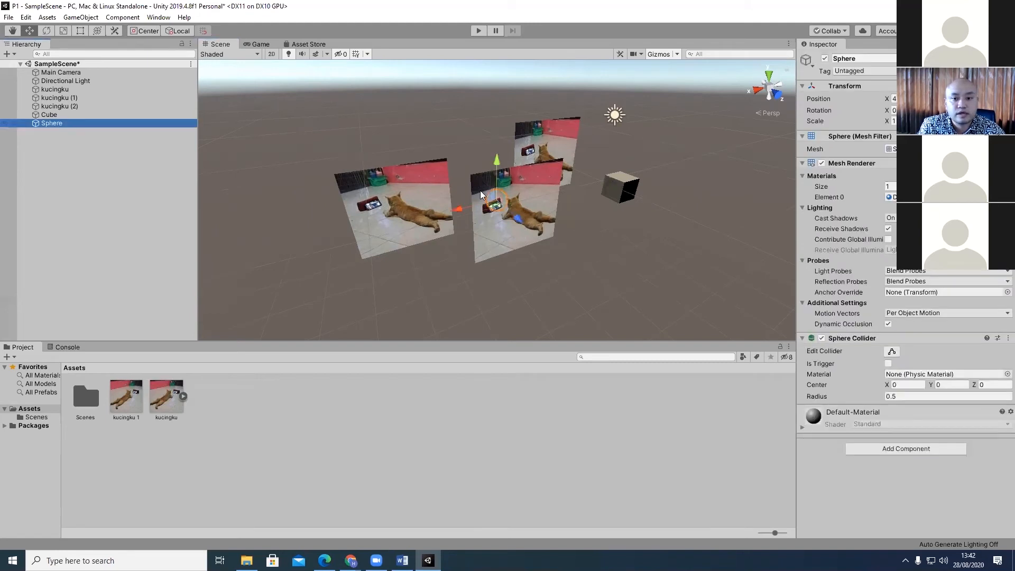
drag(557, 225, 622, 220)
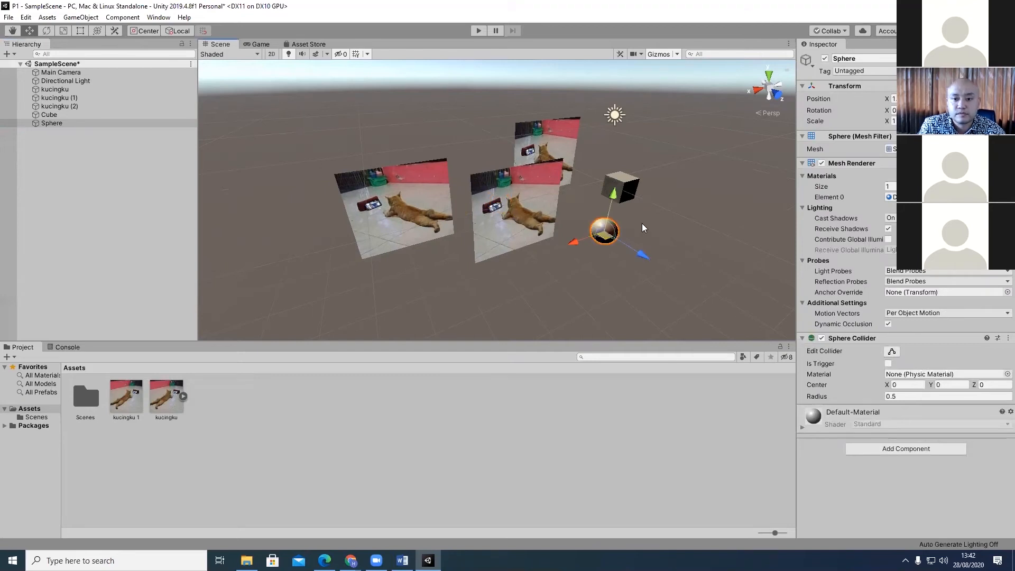
click(624, 219)
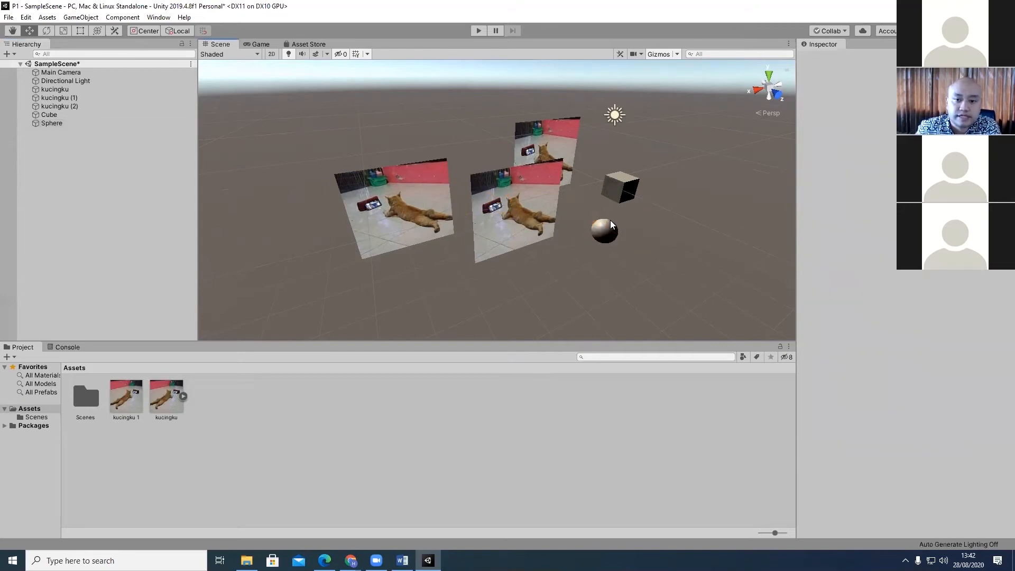
Add a 3D capsule to the scene, move it in front of the leftmost sprite's lower edge, and deselect it.
right_click(51, 162)
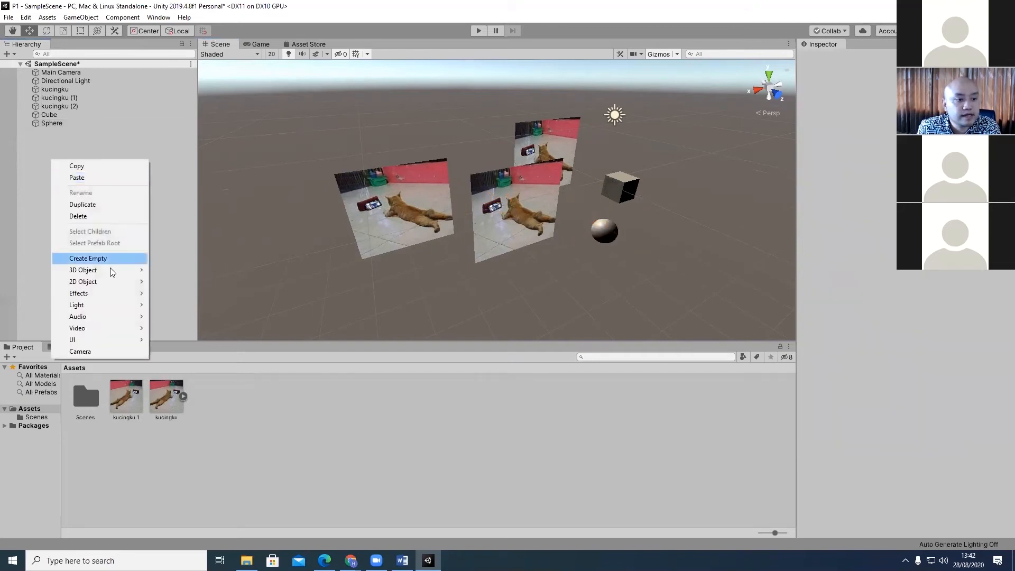
mouse_move(118, 271)
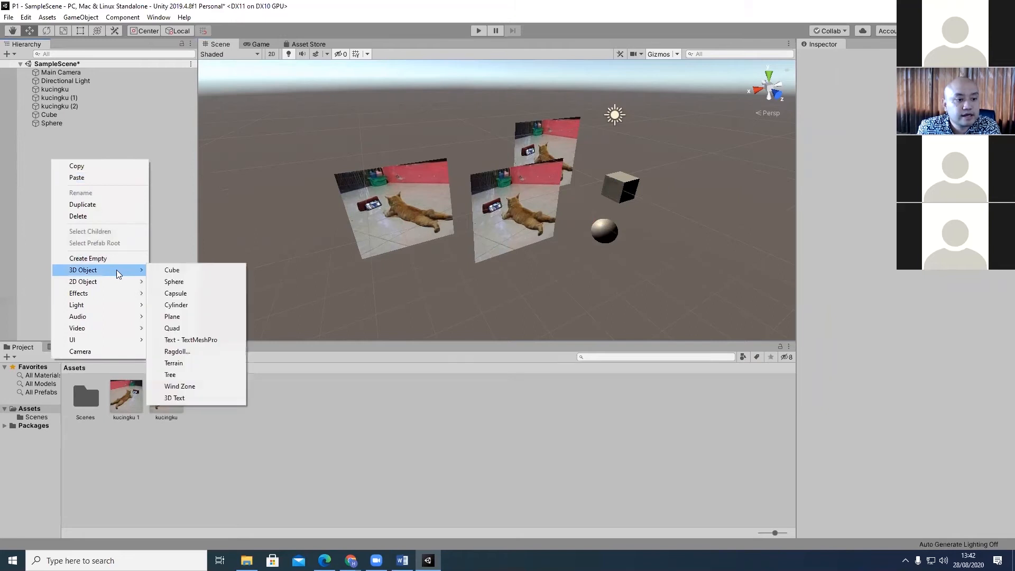
click(192, 294)
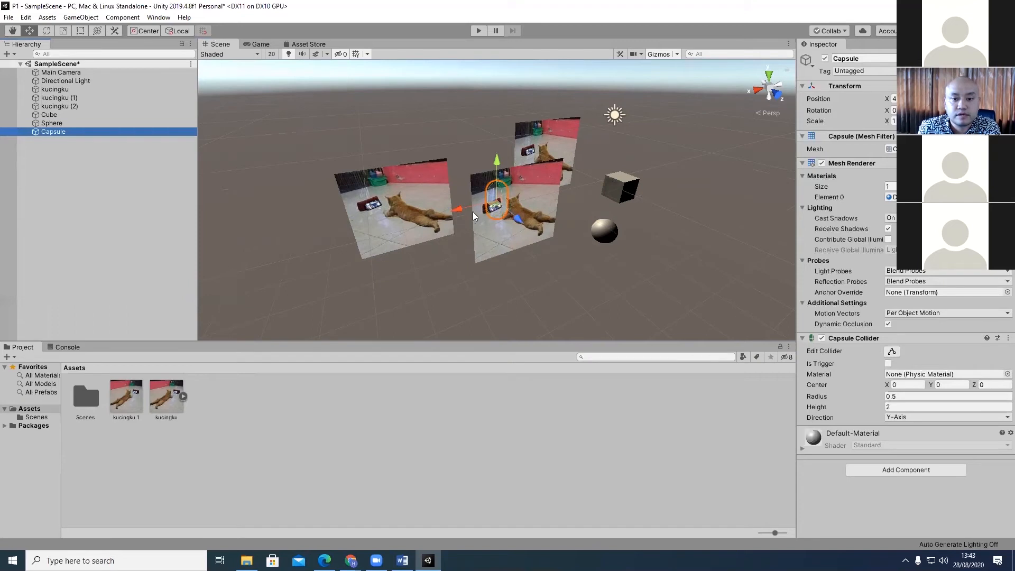
drag(469, 215, 431, 280)
click(541, 276)
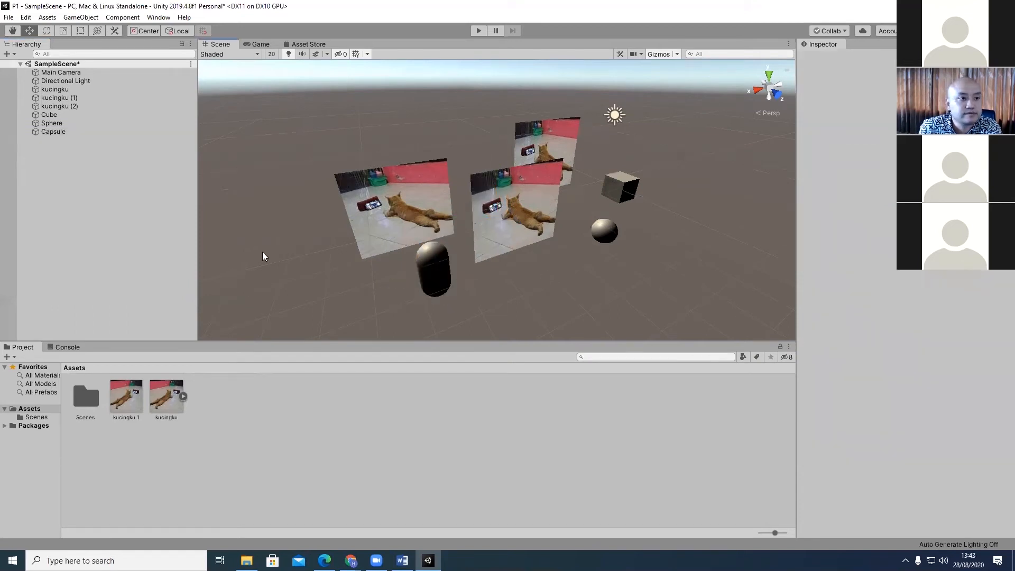
Add a 3D cylinder to the scene, move it in front of the middle sprite's lower edge, and deselect it.
right_click(86, 172)
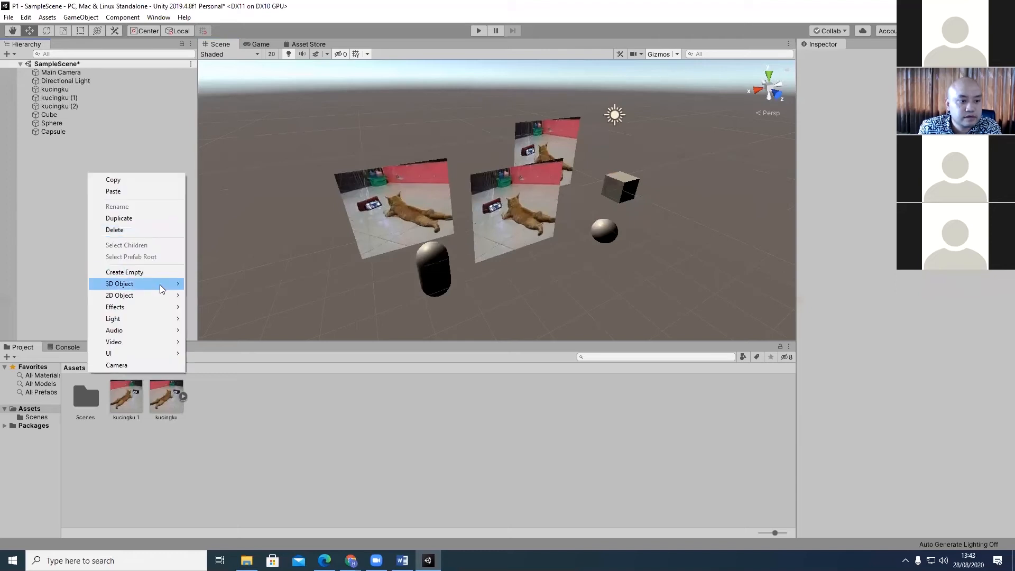
mouse_move(159, 286)
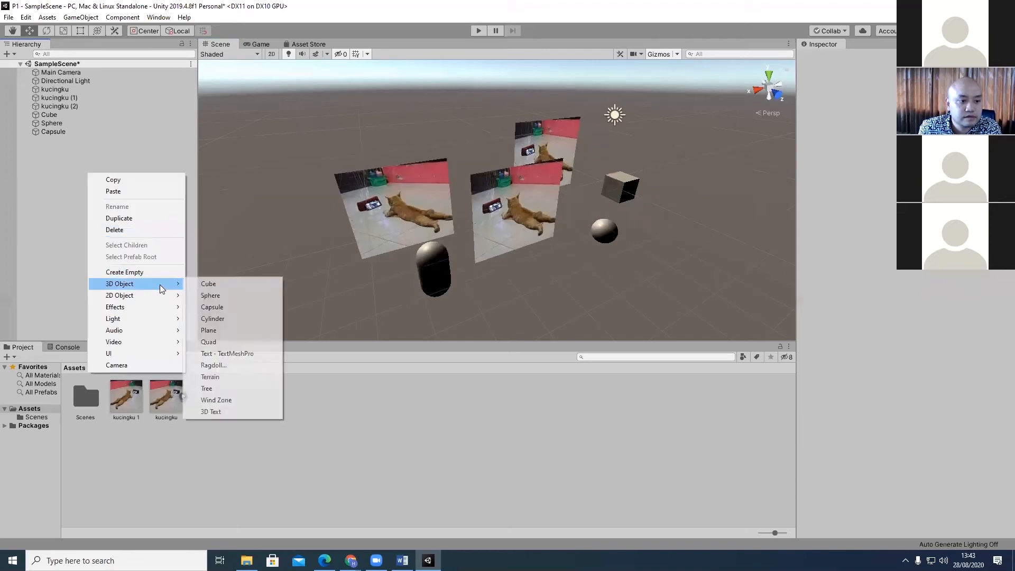
click(225, 317)
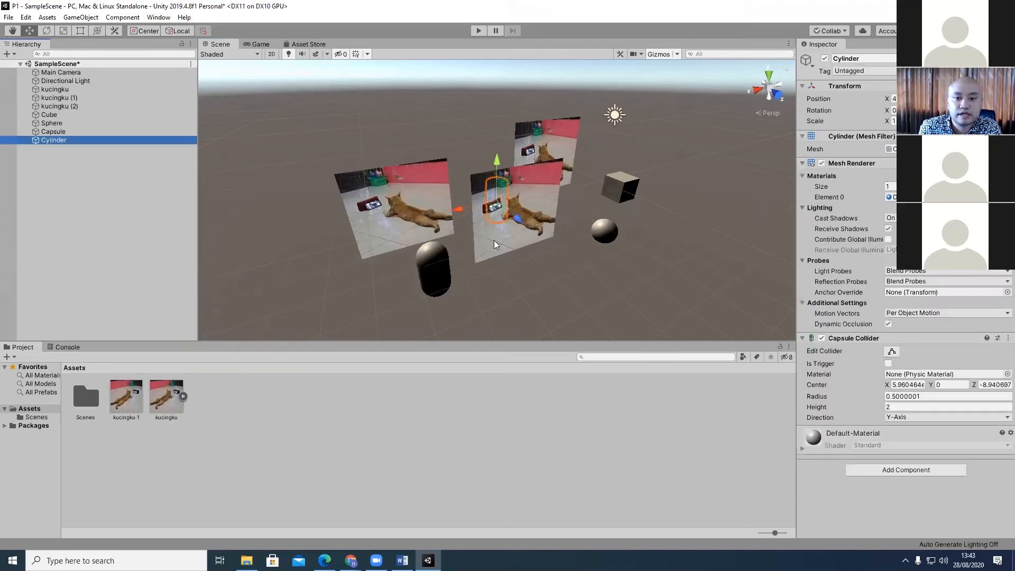
click(496, 209)
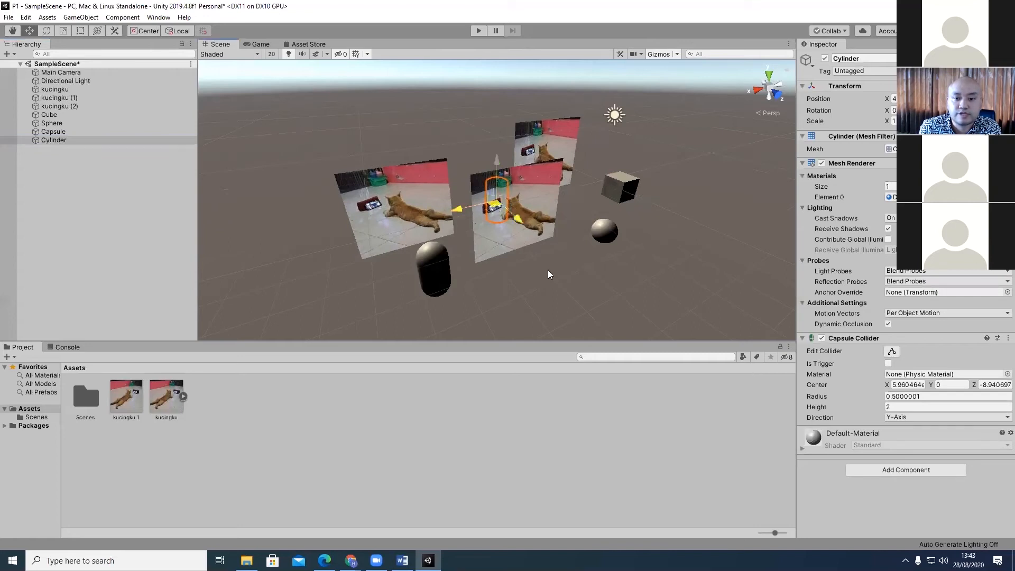
drag(548, 270, 553, 290)
click(628, 237)
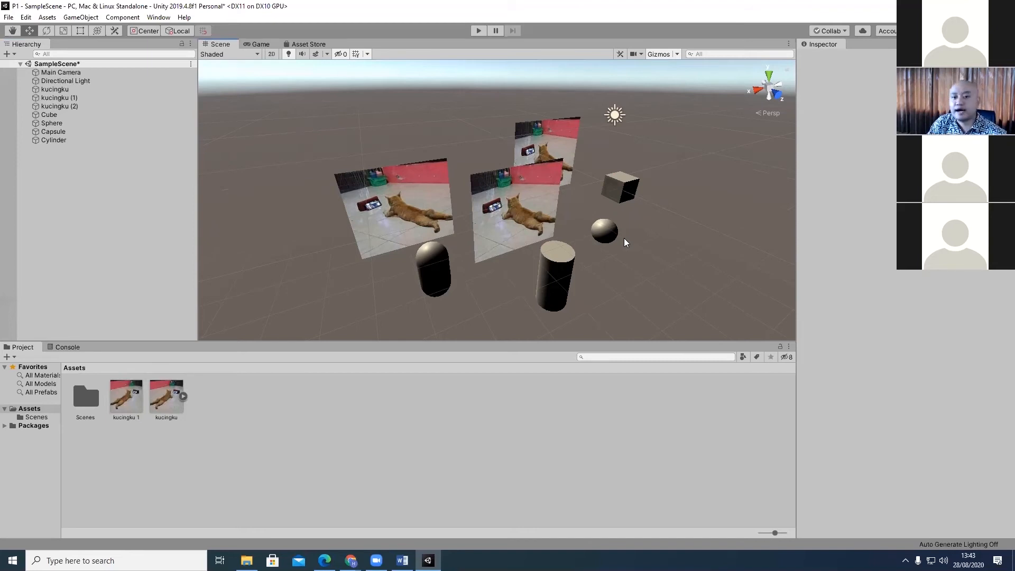
Examine the Transform and Sprite Renderer components of the kucingku (1) sprite, expanding and collapsing their settings.
click(421, 192)
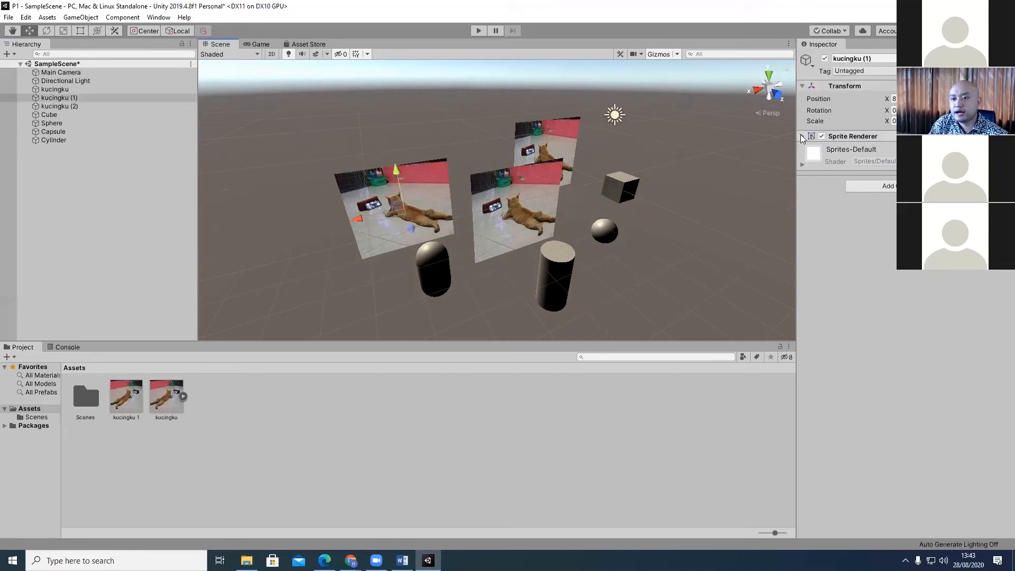
click(803, 86)
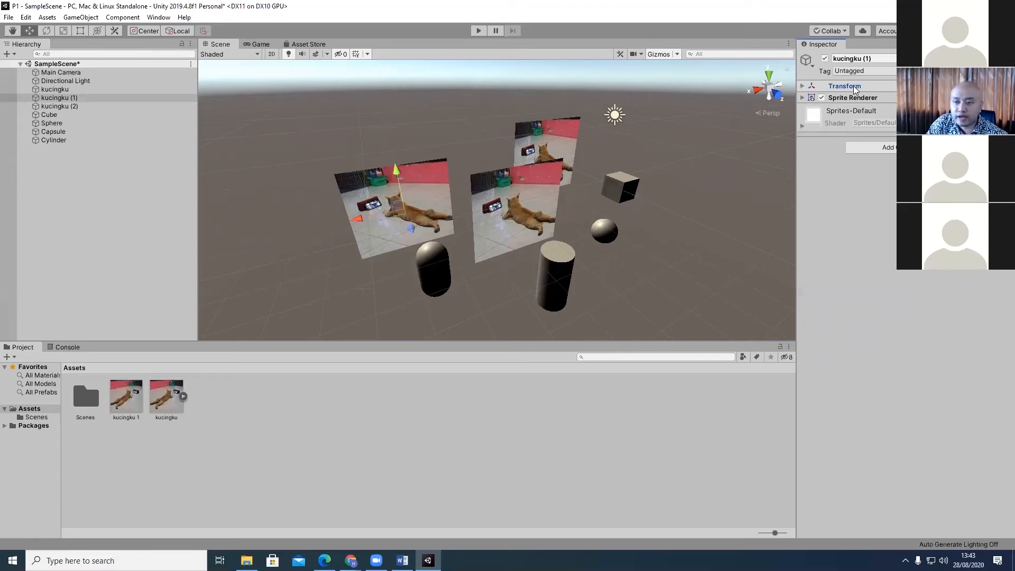
click(802, 98)
click(802, 98)
click(801, 98)
click(801, 97)
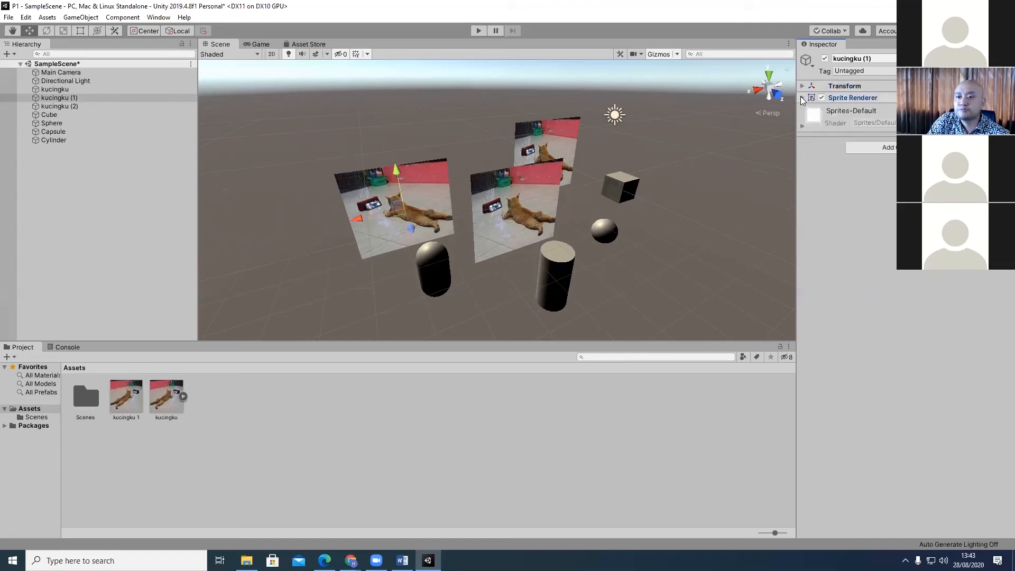
click(801, 97)
click(802, 98)
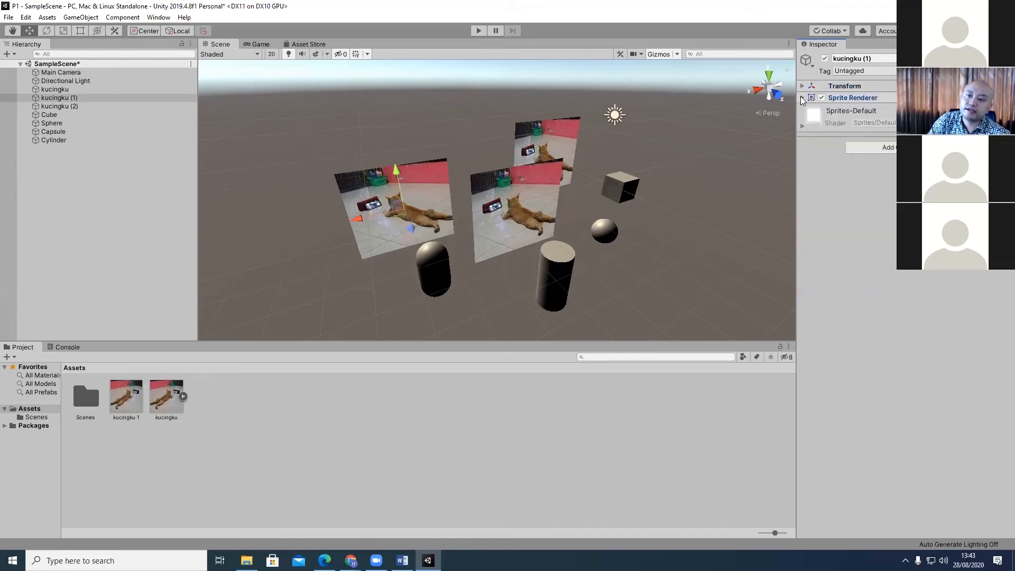
click(802, 97)
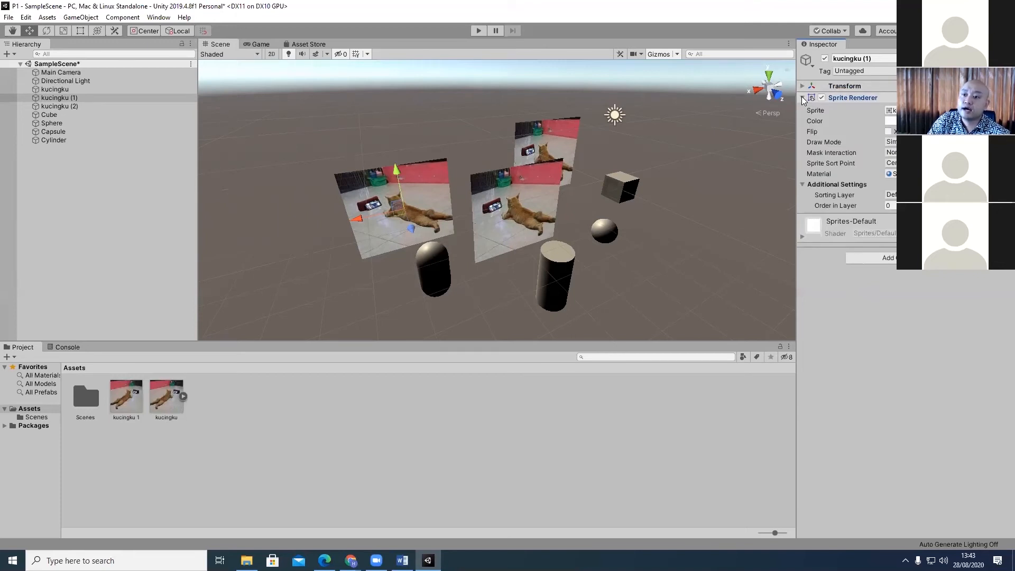
click(802, 98)
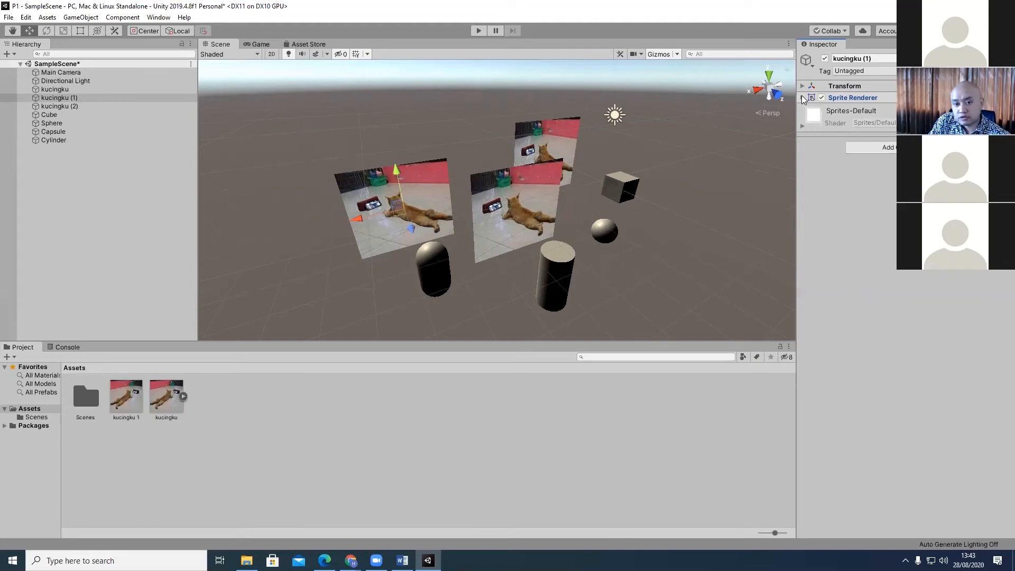
Look through the components of the cube, sphere, cylinder and capsule one after another.
click(628, 191)
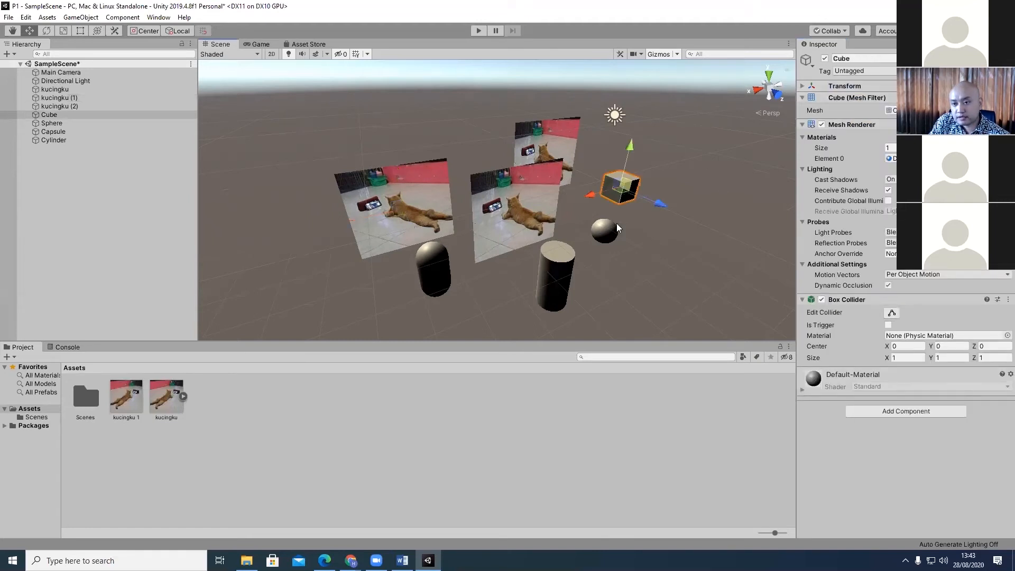
click(605, 233)
click(556, 281)
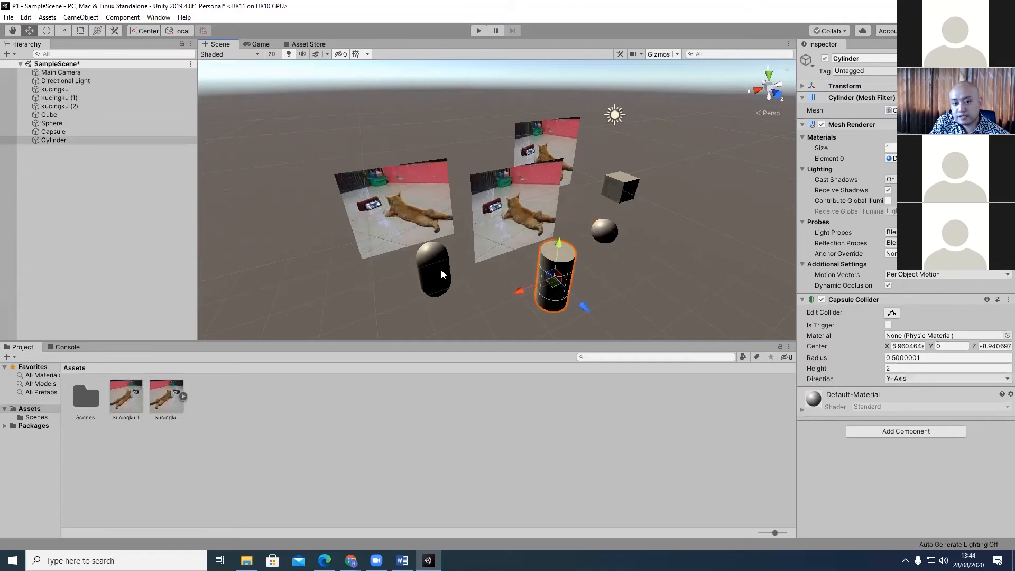
click(441, 270)
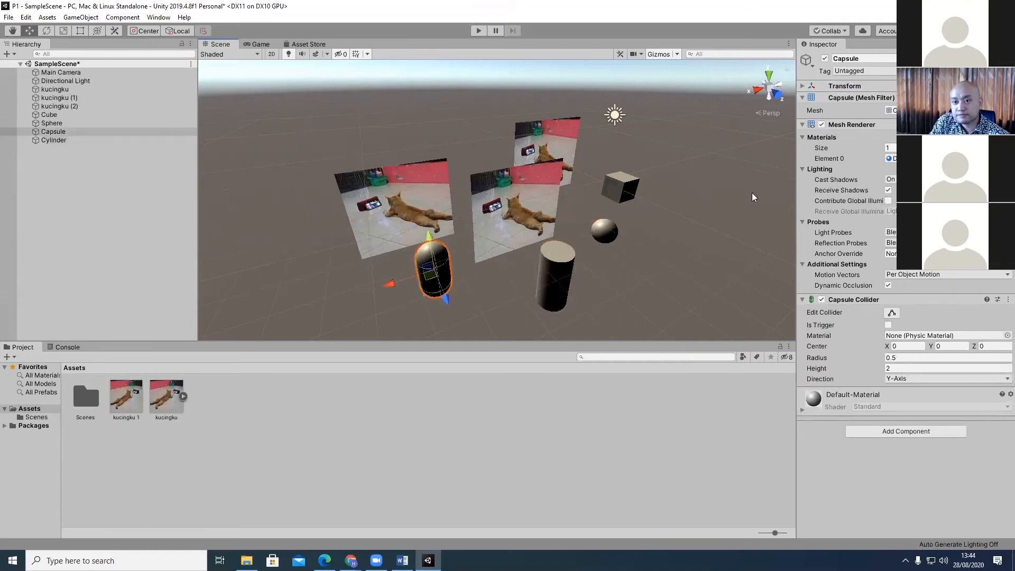
Examine the capsule's Mesh Filter, Mesh Renderer and Capsule Collider settings, leaving all three components collapsed.
click(803, 98)
click(801, 108)
click(802, 121)
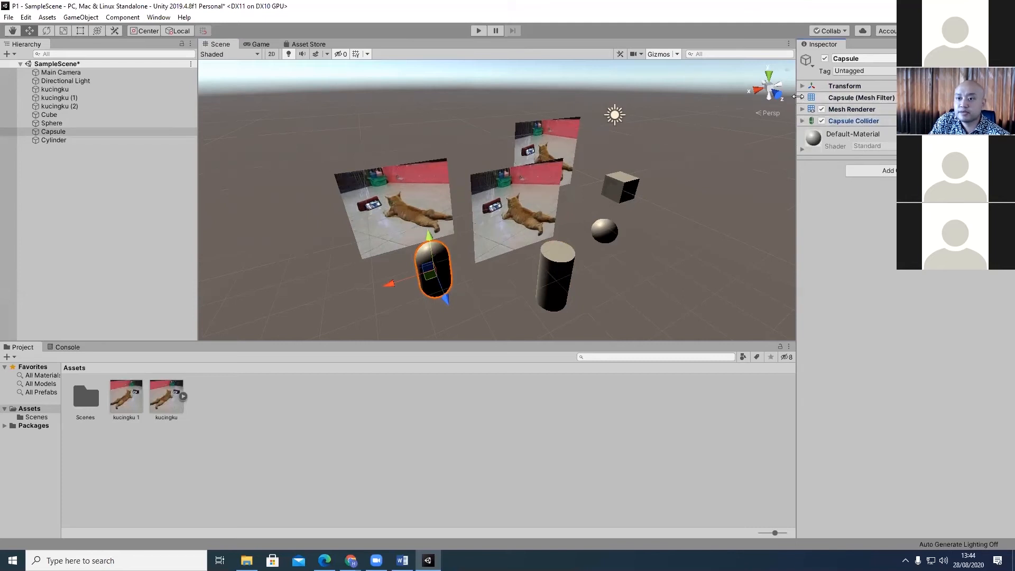
click(846, 98)
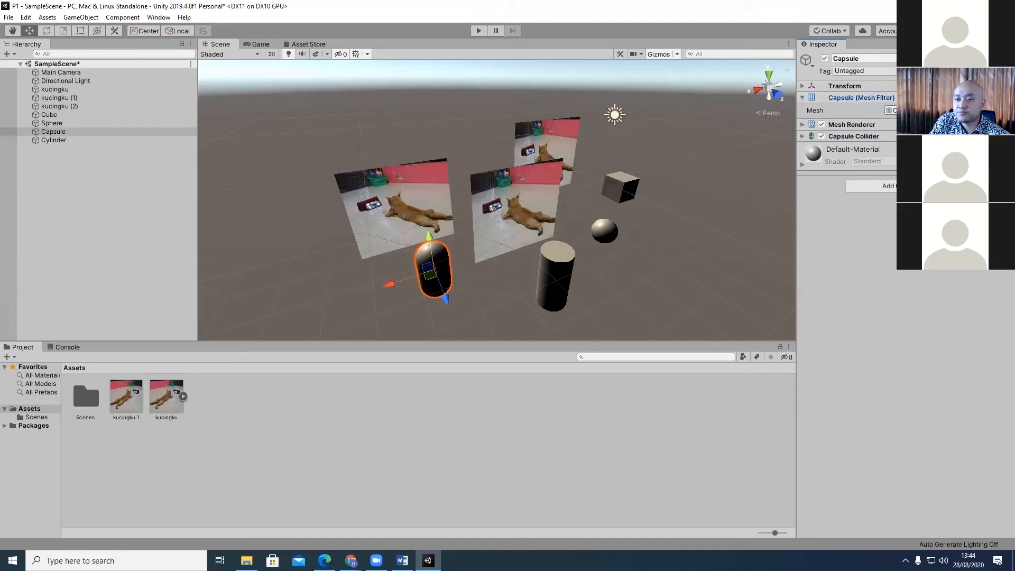
click(803, 125)
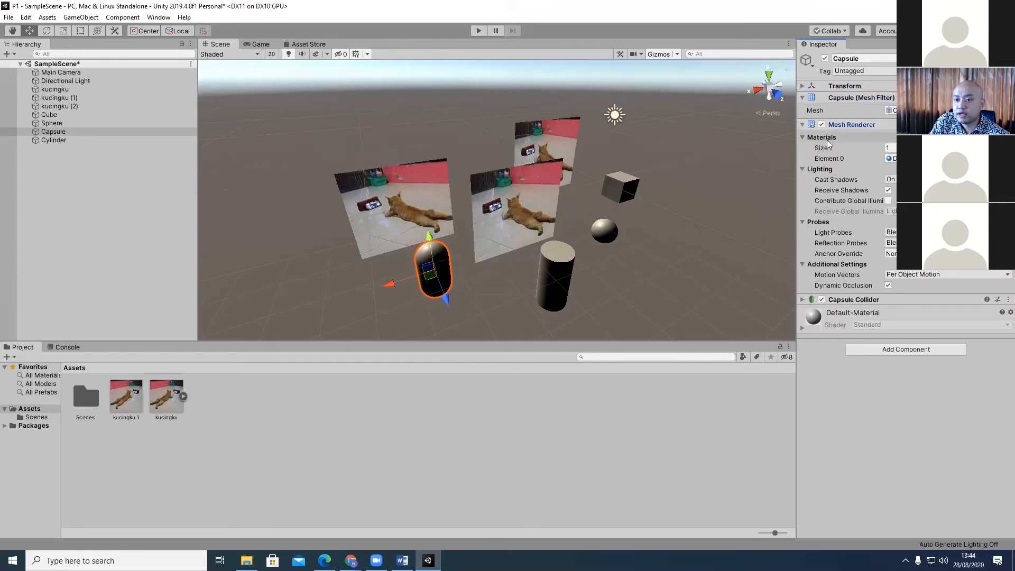
click(801, 125)
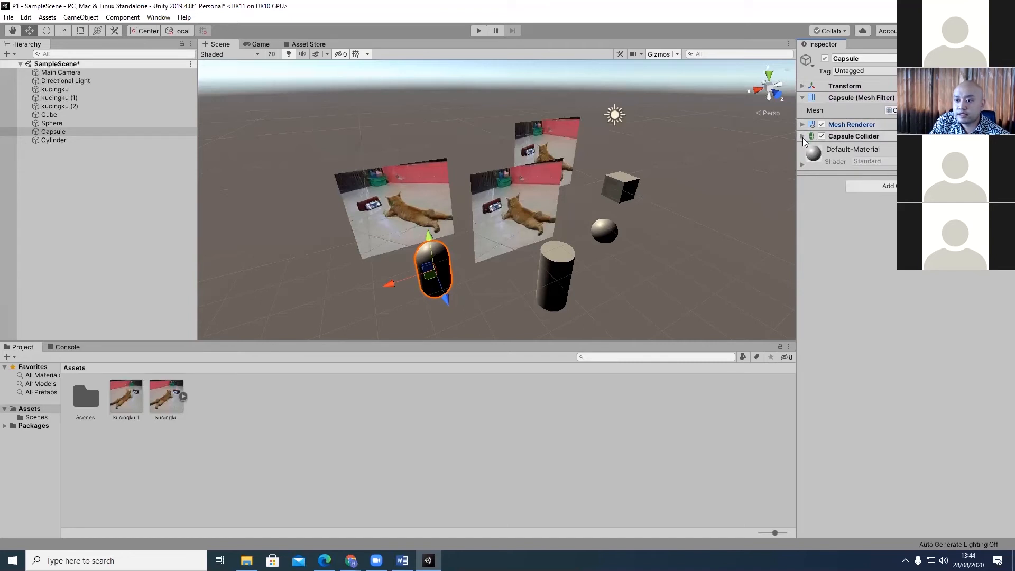
click(802, 136)
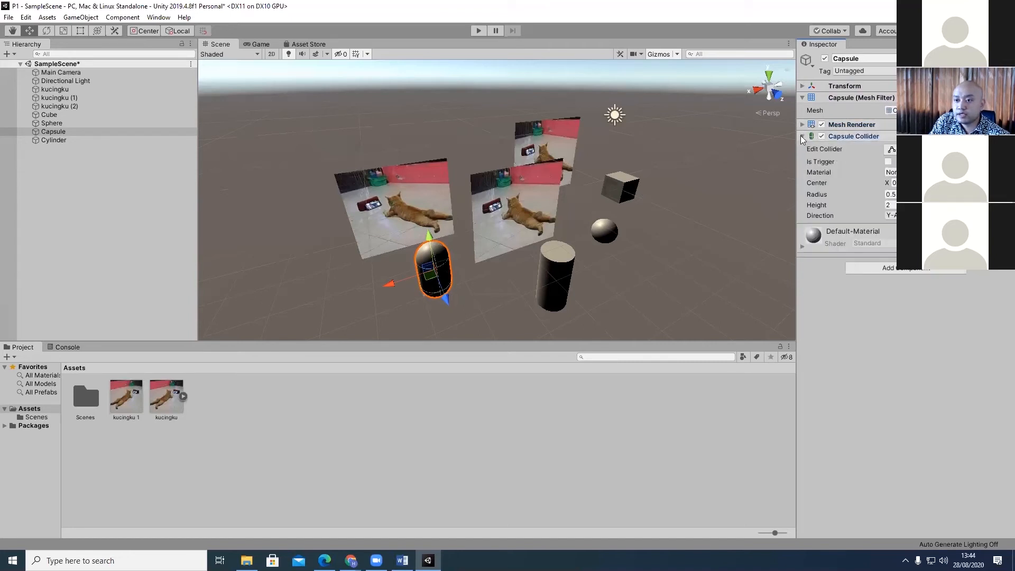
click(802, 138)
click(852, 97)
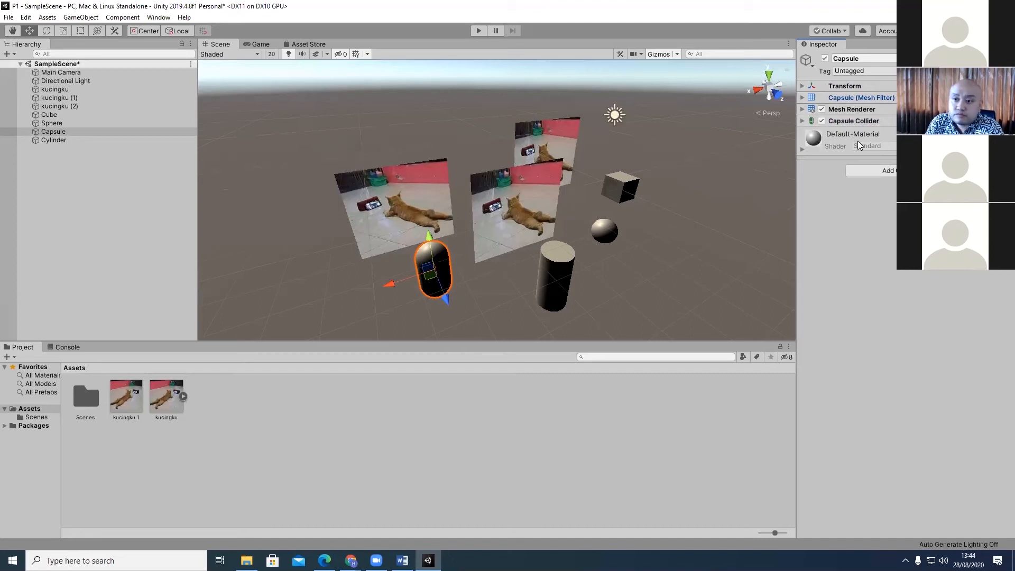
Compare the components of the cat sprites with those of the capsule, sphere and cube.
click(370, 210)
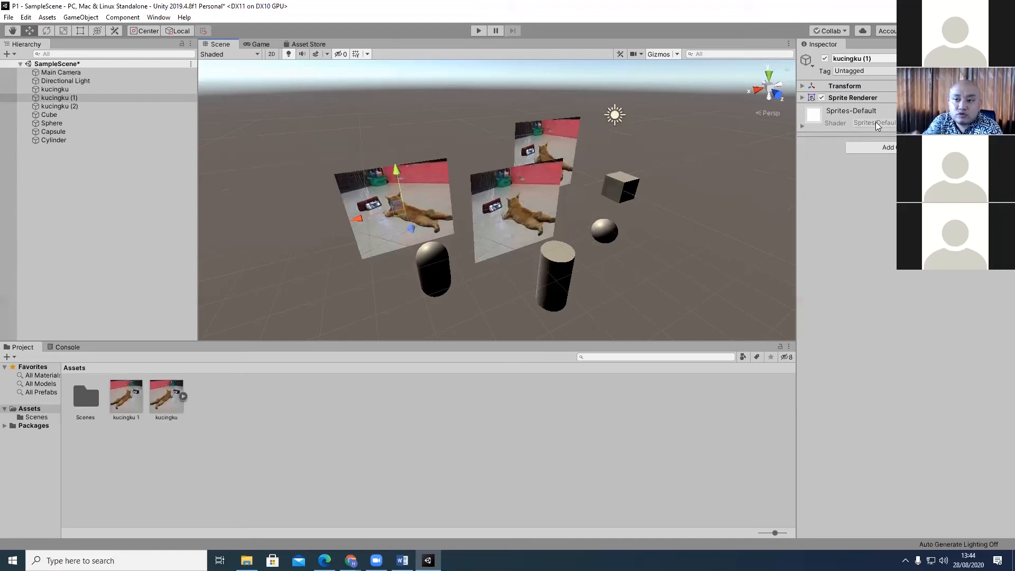
click(443, 265)
click(598, 227)
click(551, 142)
click(531, 211)
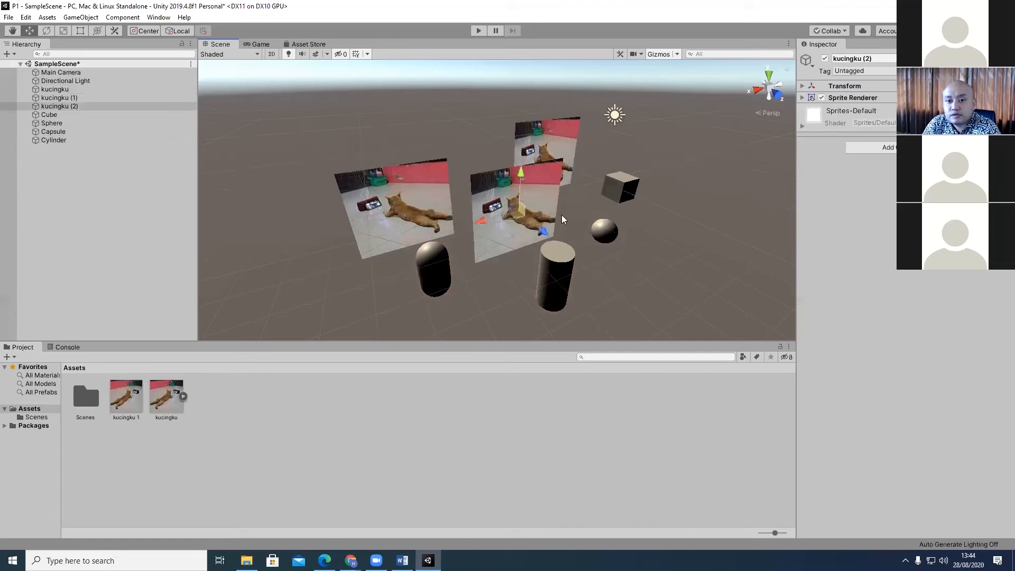
click(602, 227)
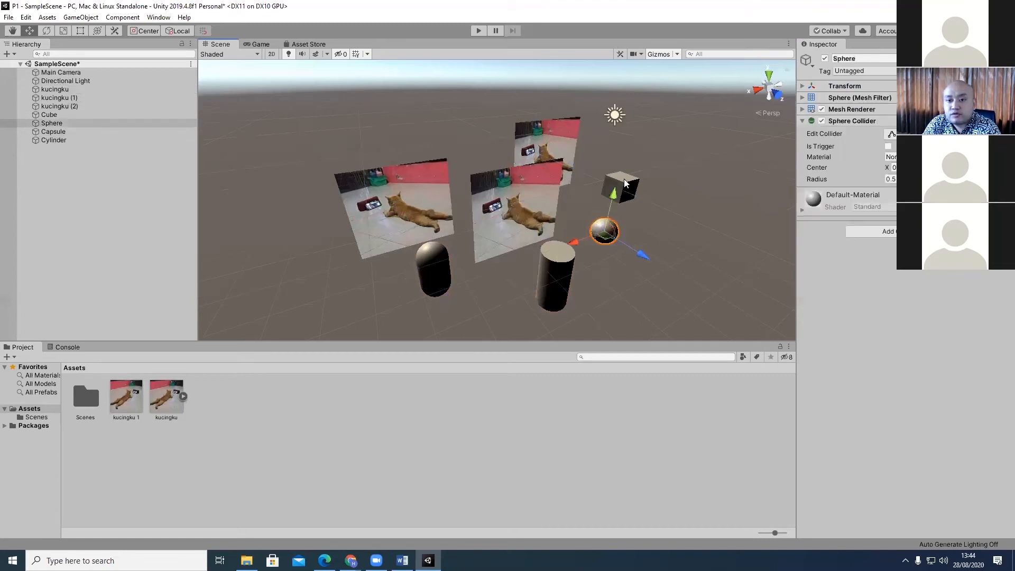
click(621, 188)
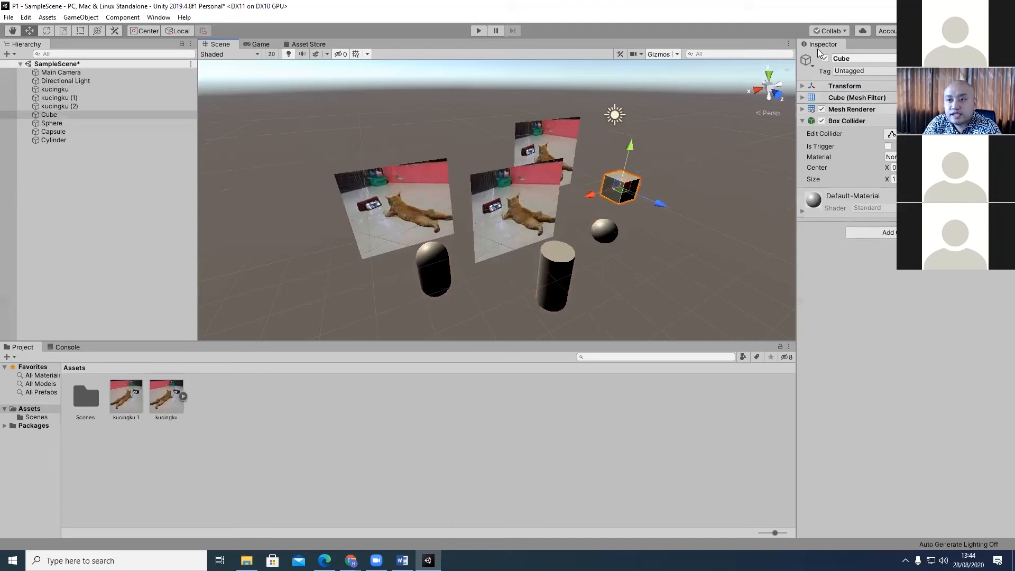
Review the Transform and Sprite Renderer of the kucingku (1) sprite again and collapse both components.
click(403, 204)
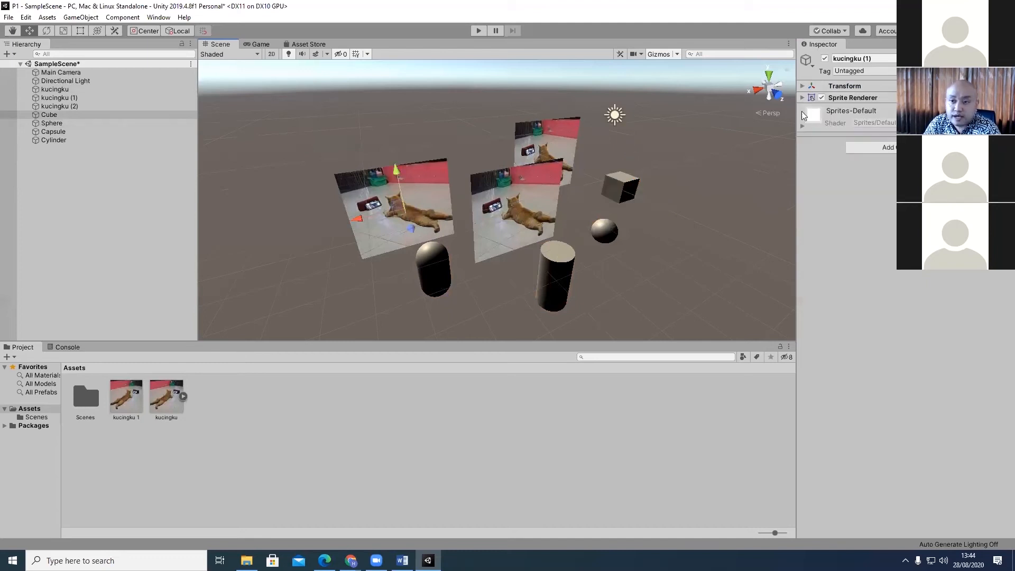
click(803, 87)
click(802, 87)
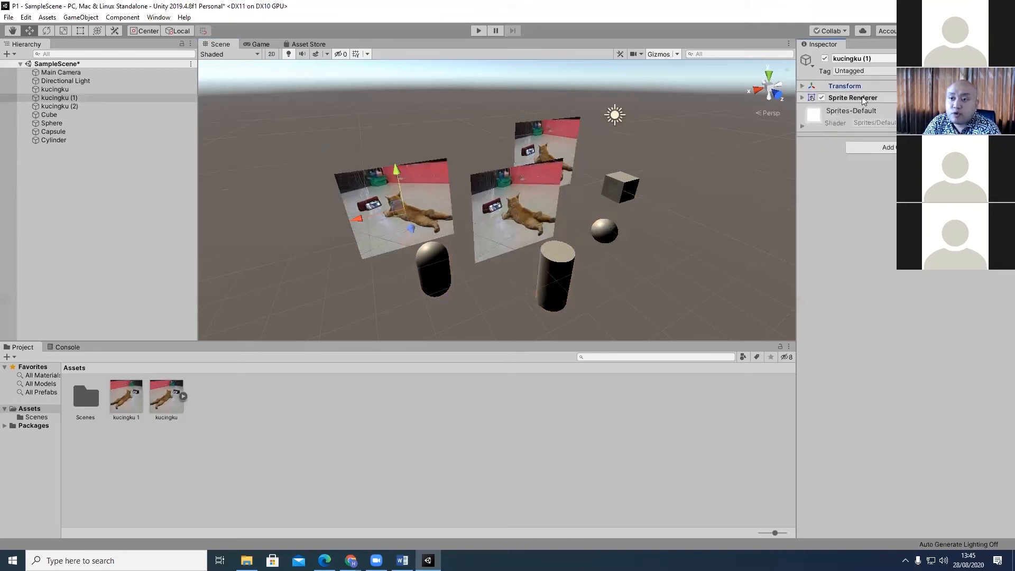
click(802, 98)
click(802, 97)
click(802, 98)
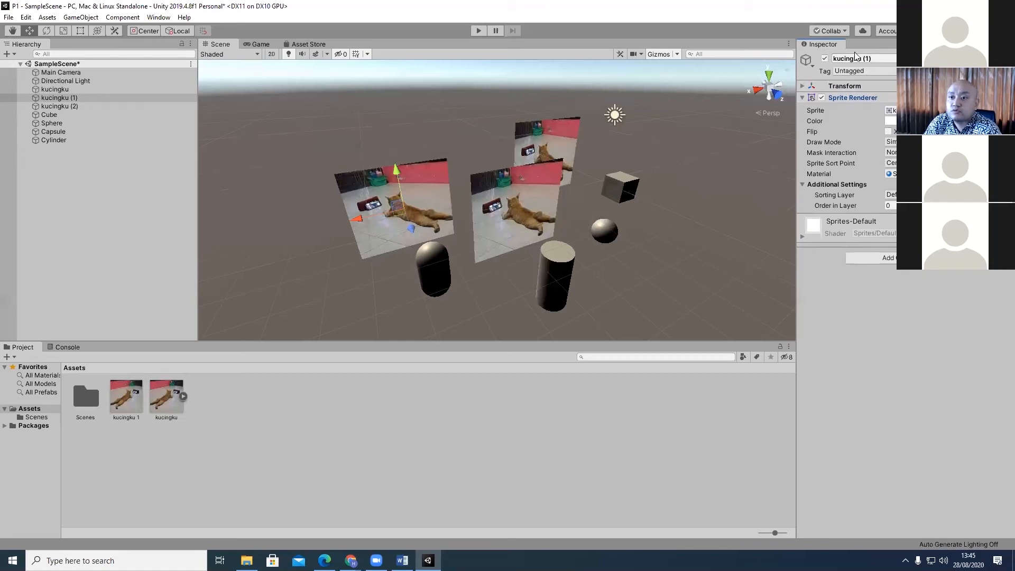
click(853, 97)
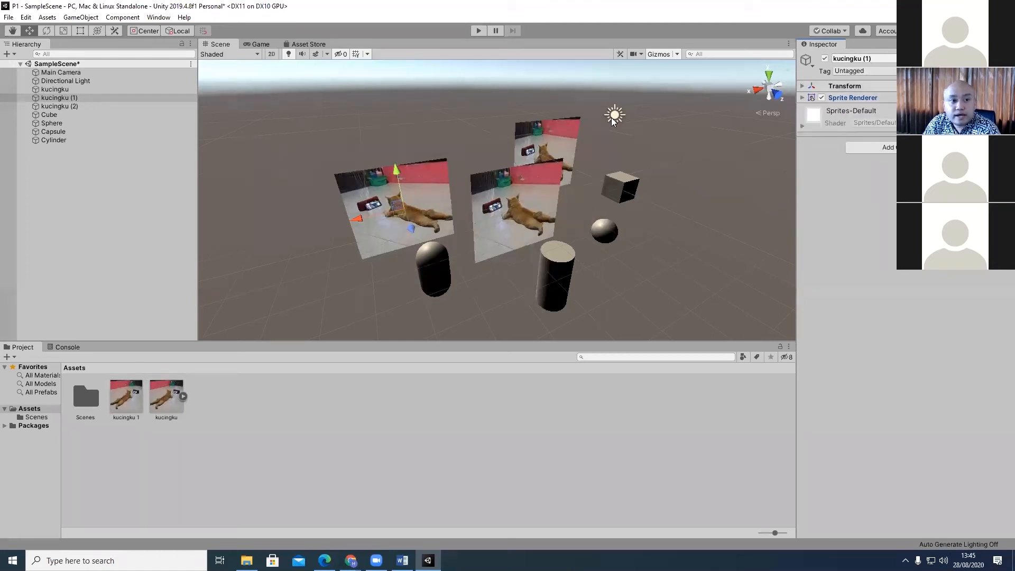
Rename the kucingku (1) sprite as kucingmu.
click(875, 59)
click(862, 59)
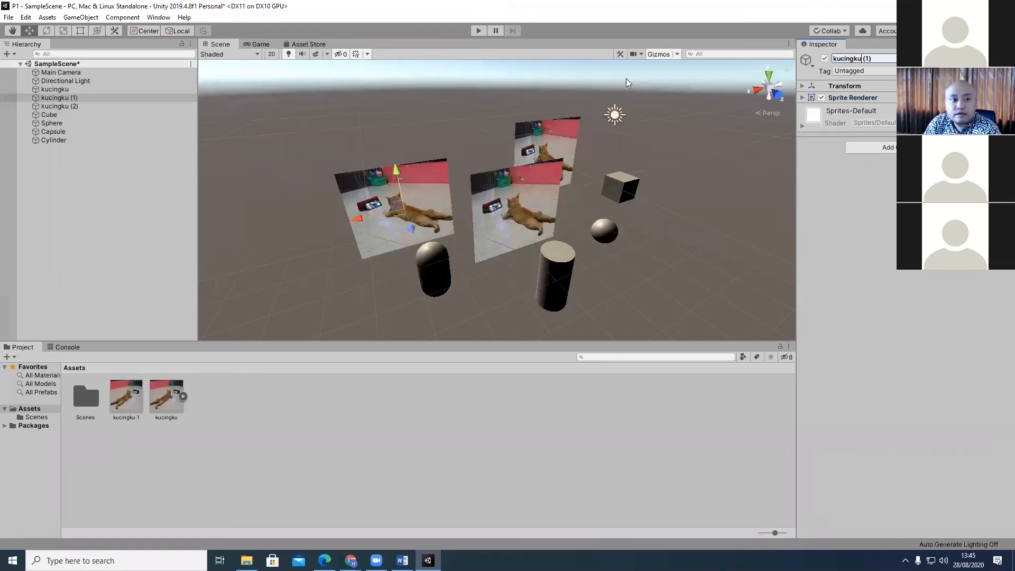
click(63, 99)
click(59, 107)
click(59, 99)
click(877, 58)
text(kucingmu)
key(Return)
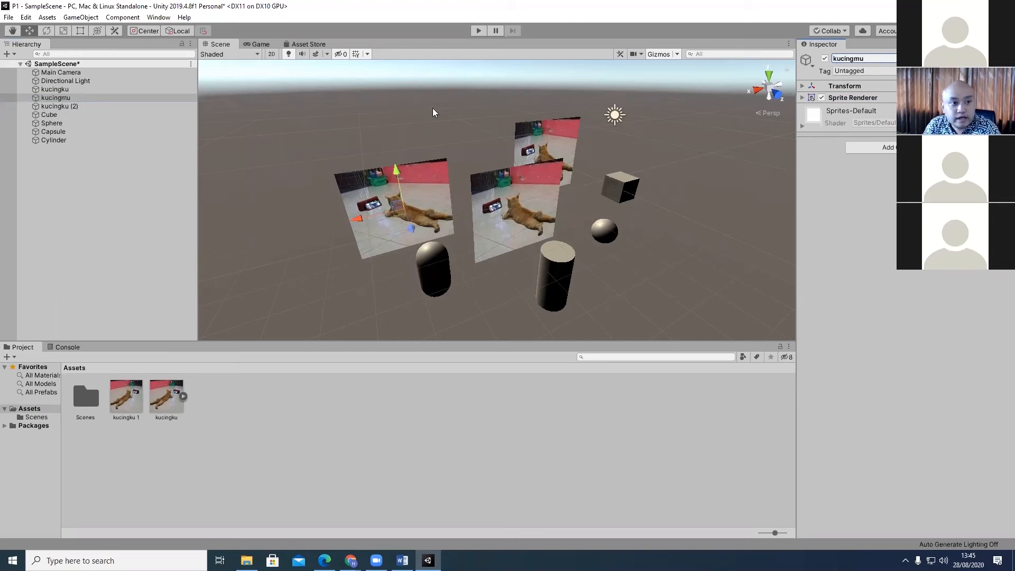
Rename the kucingku (2) sprite as kucingTetangga and select the capsule.
click(52, 106)
click(867, 58)
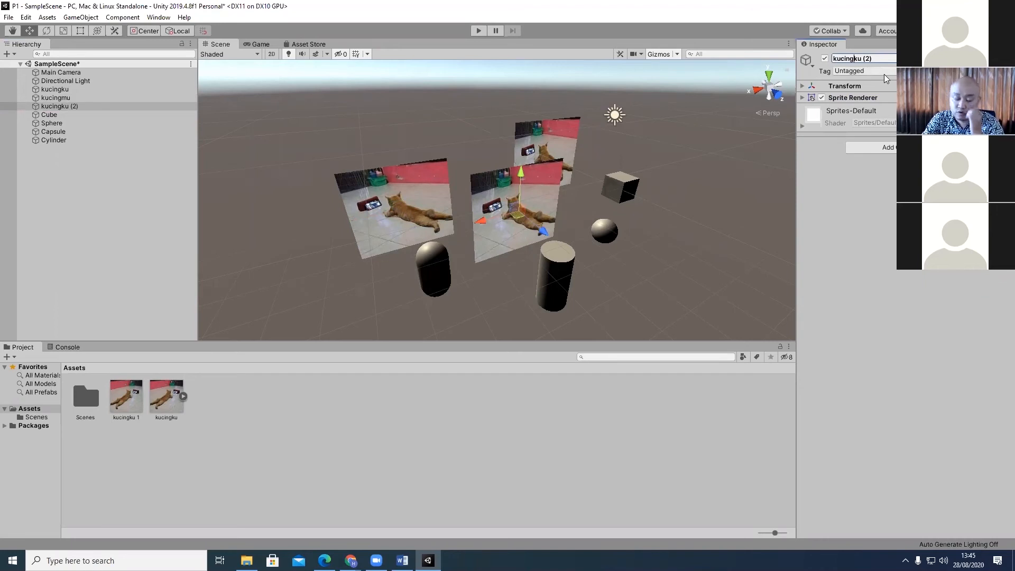
text(Tetangga)
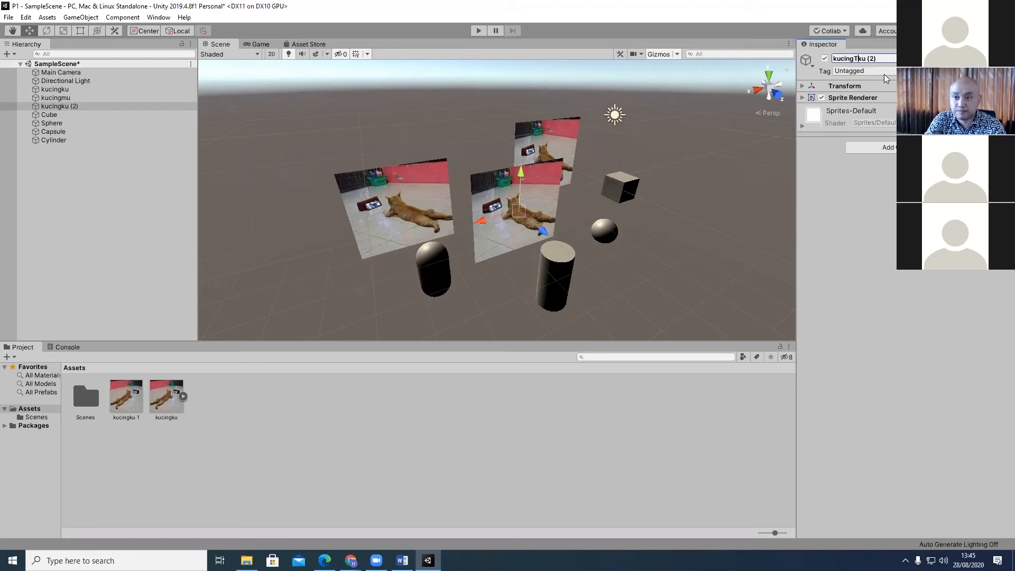
key(Delete)
key(Delete)
key(Delete)
key(Delete)
key(Delete)
key(Delete)
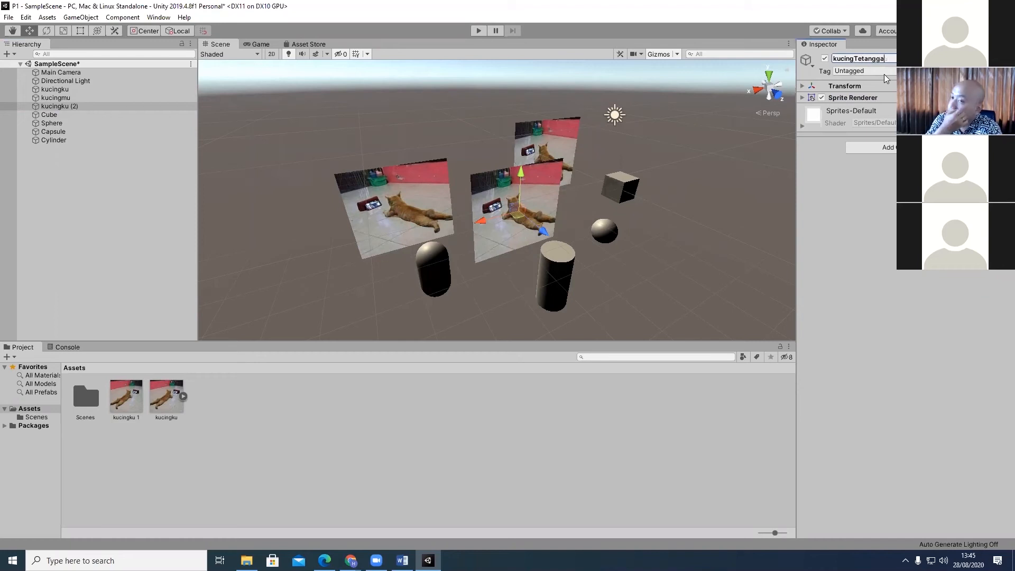
key(Return)
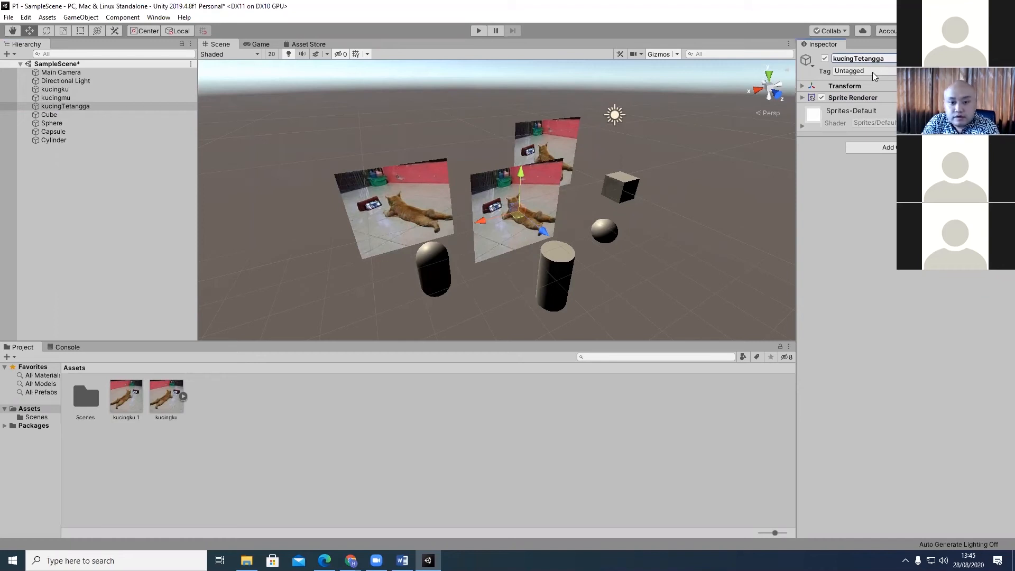
click(435, 261)
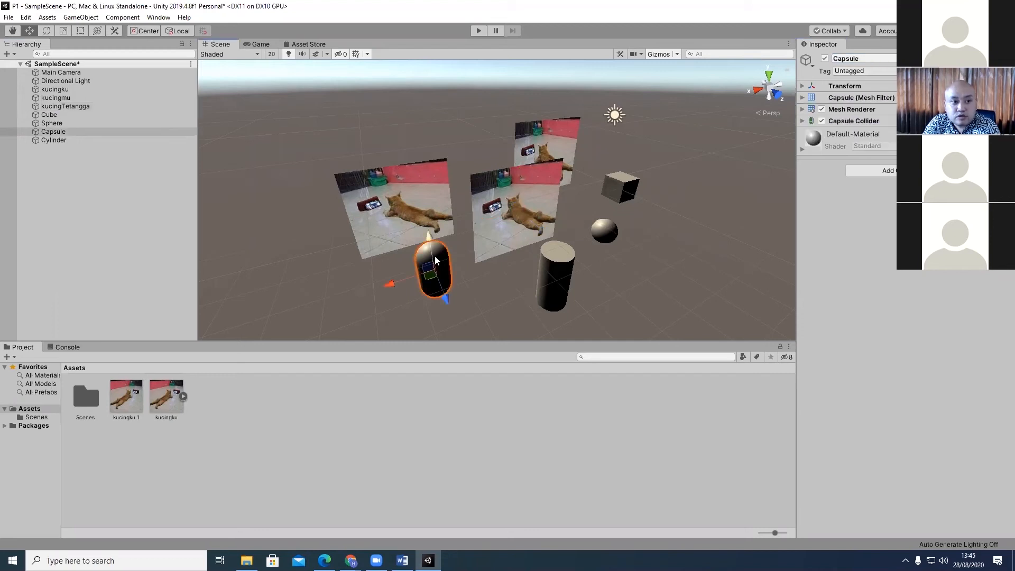
Rename the capsule as tabletObat.
click(867, 59)
text(tableyt)
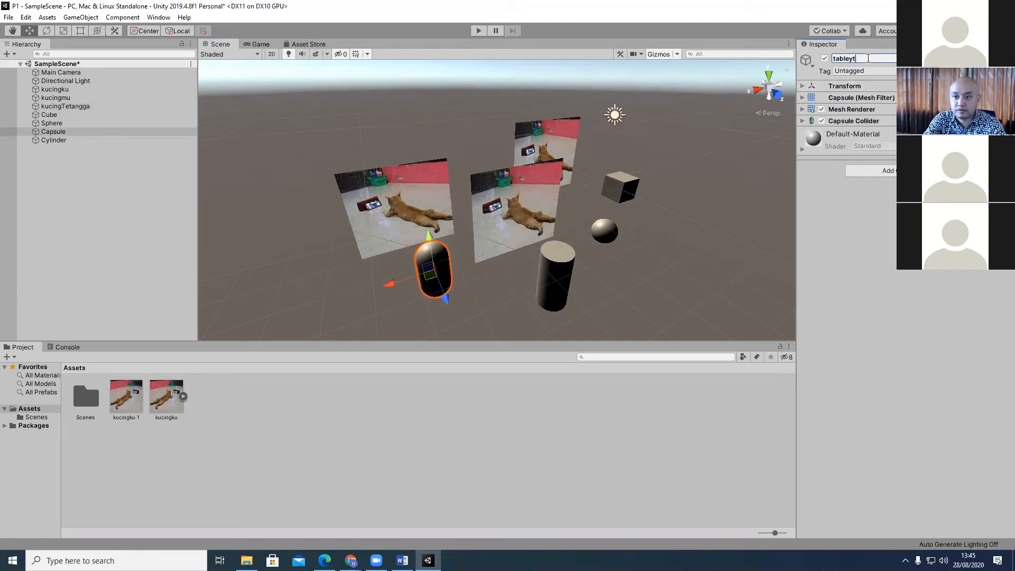
key(BackSpace)
key(BackSpace)
text(tObat)
key(Return)
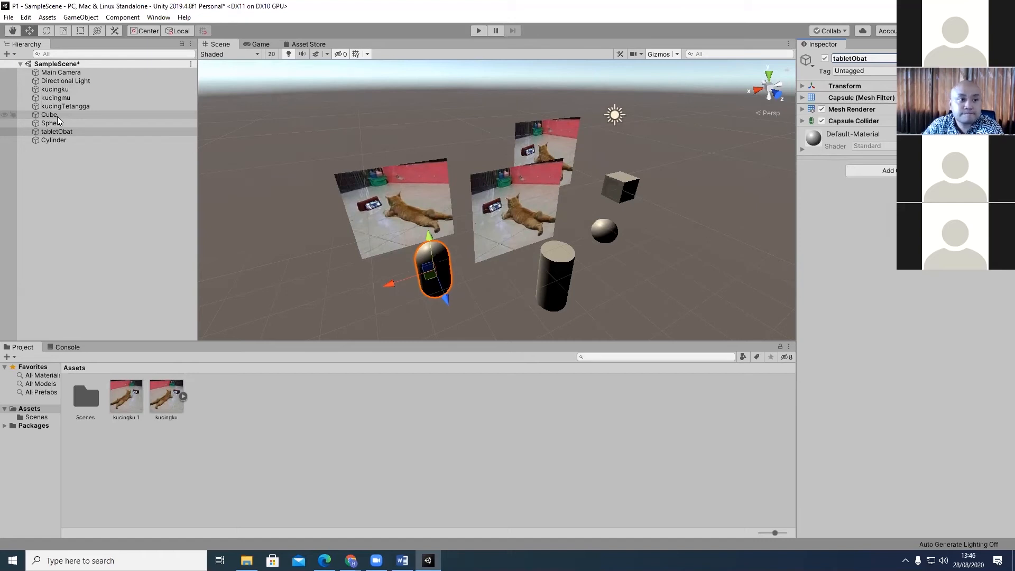
Go through the kucingku, kucingmu and kucingTetangga sprites to match each name with its picture in the scene.
click(60, 98)
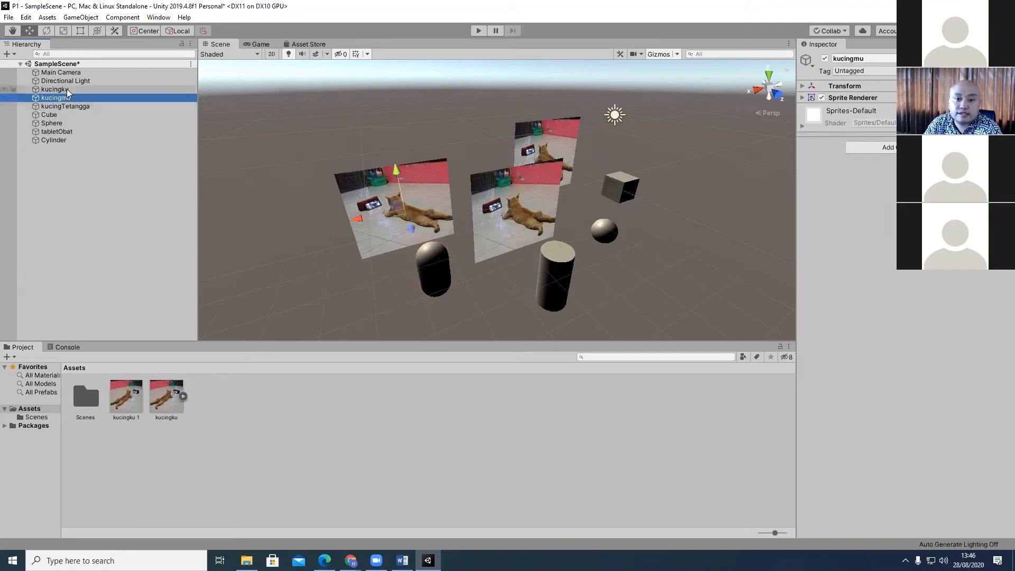
click(67, 89)
click(67, 98)
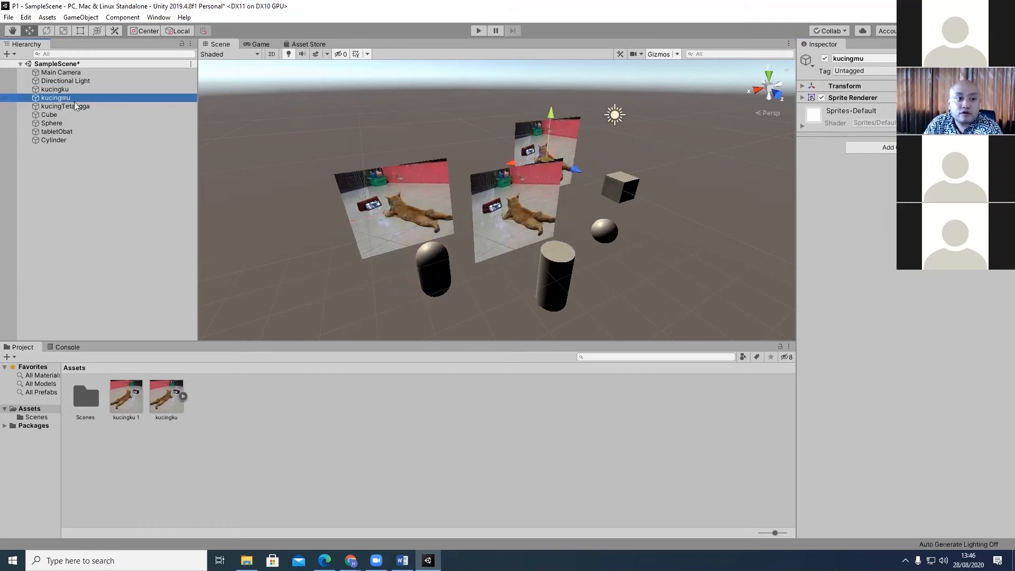
click(78, 111)
click(77, 107)
click(68, 98)
click(66, 89)
Rename the cube as Kotak.
click(54, 116)
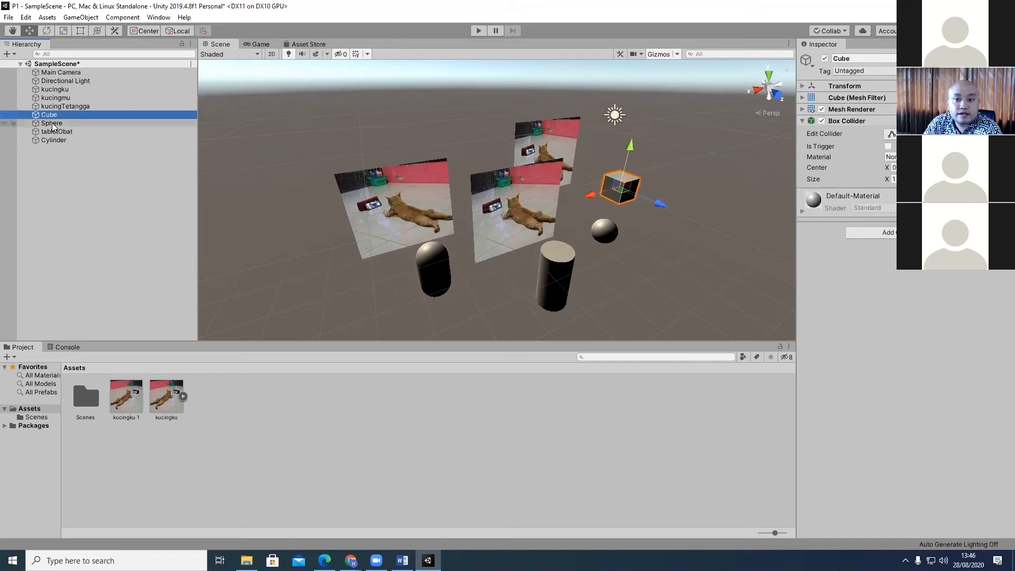
click(51, 123)
click(52, 116)
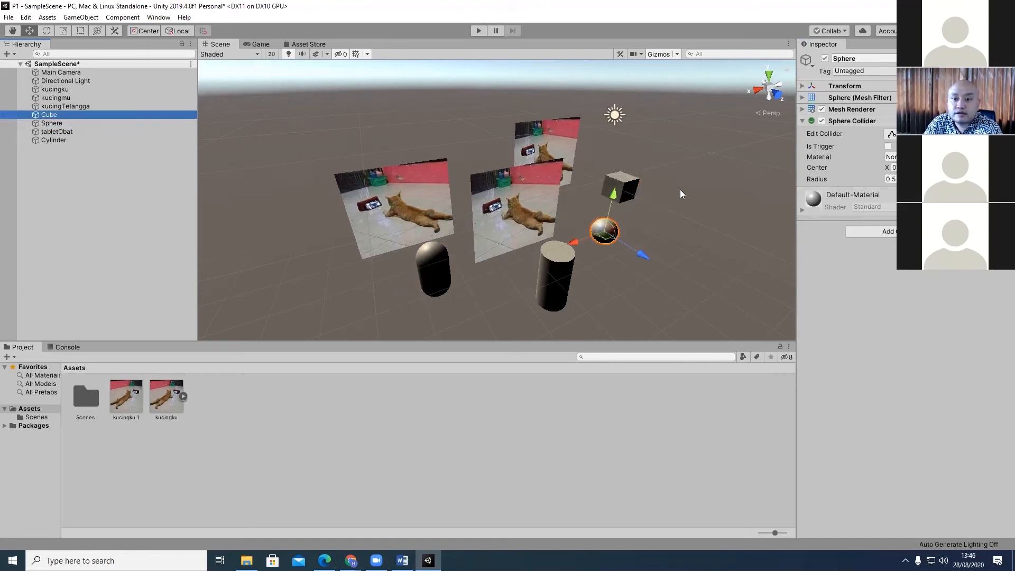
click(853, 57)
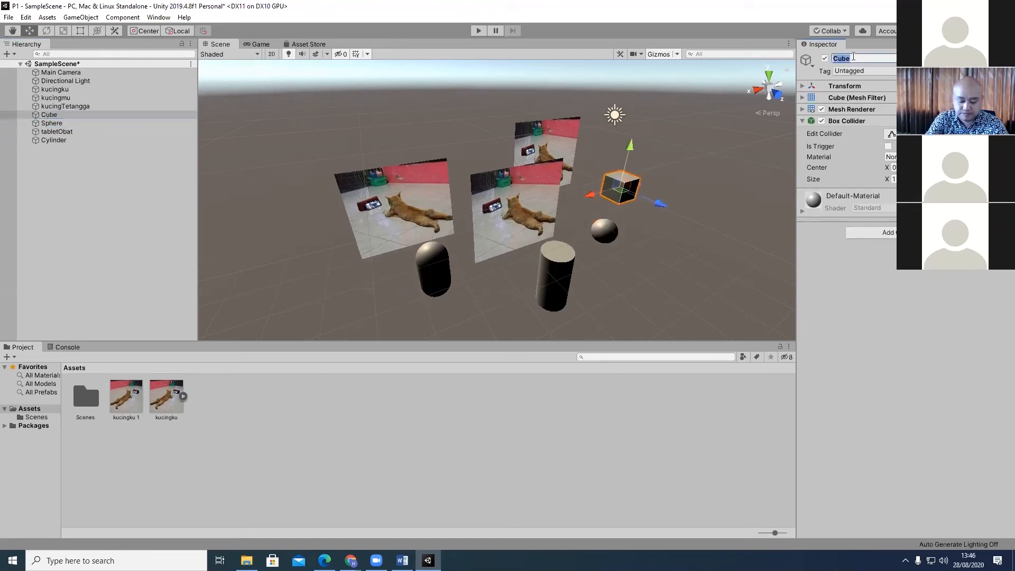
text(Kotak)
key(Return)
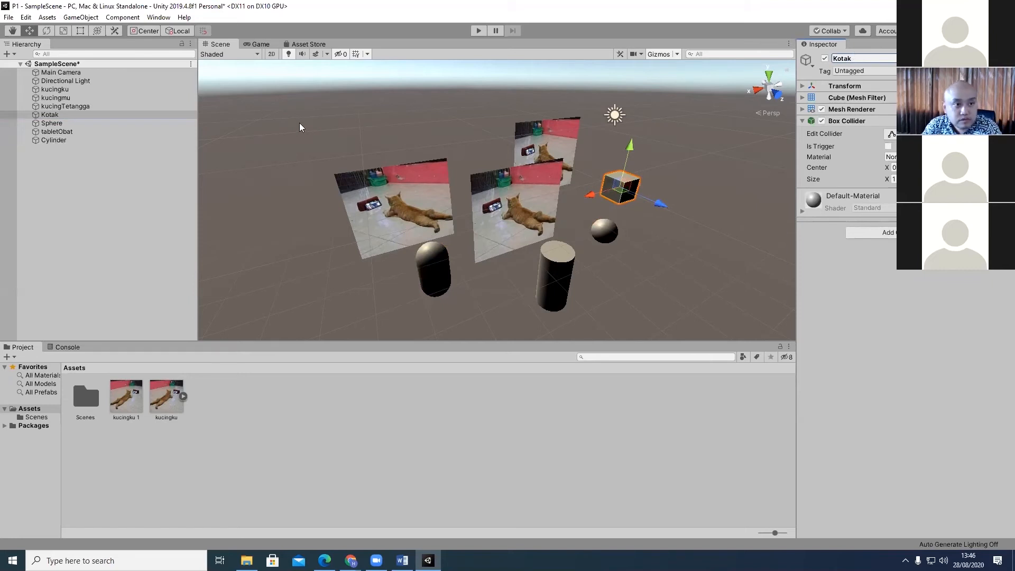
Rename the sphere as Bola.
click(50, 123)
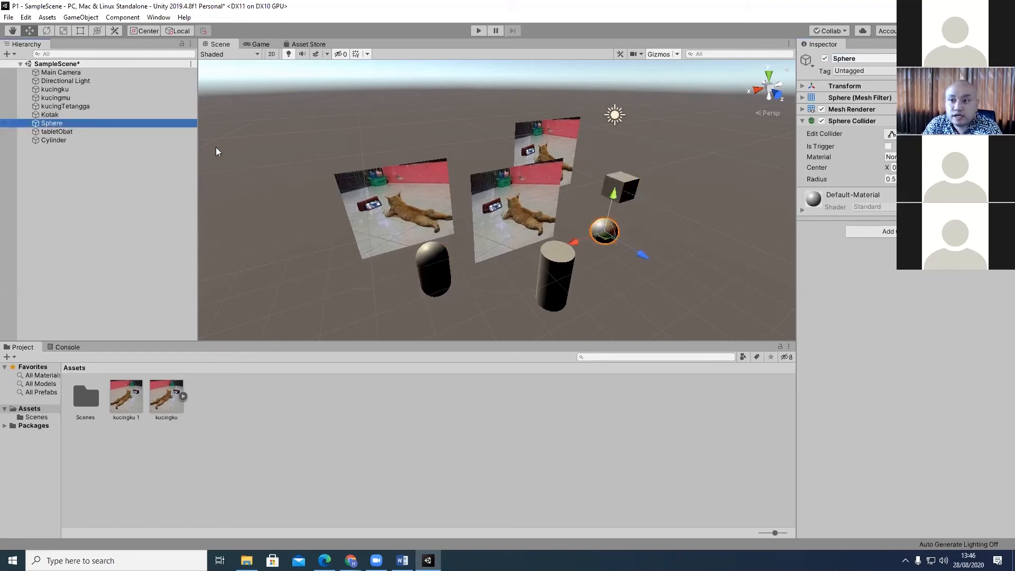
click(873, 59)
text(Bola)
key(Return)
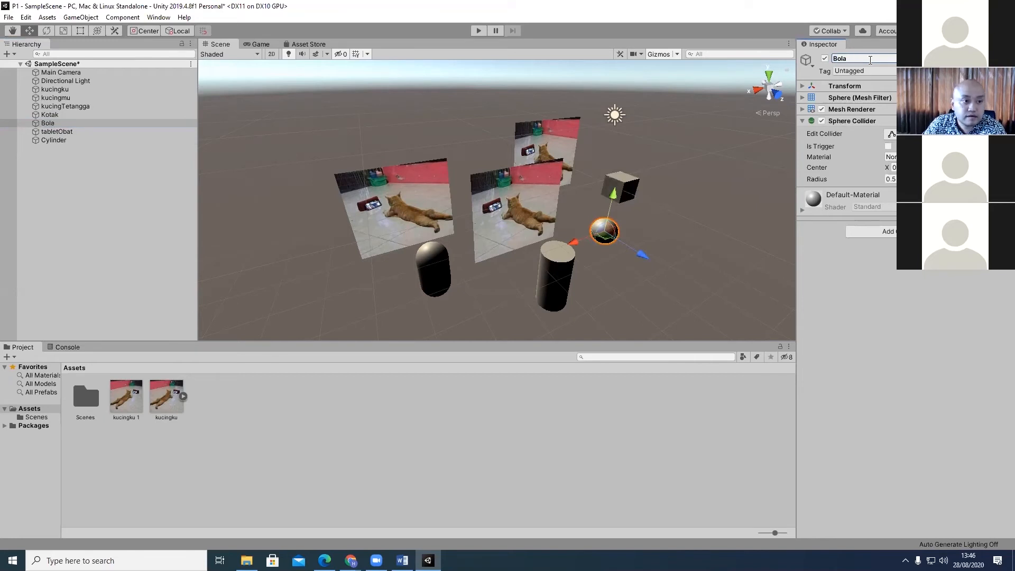
Rename the cylinder as tiang.
click(54, 132)
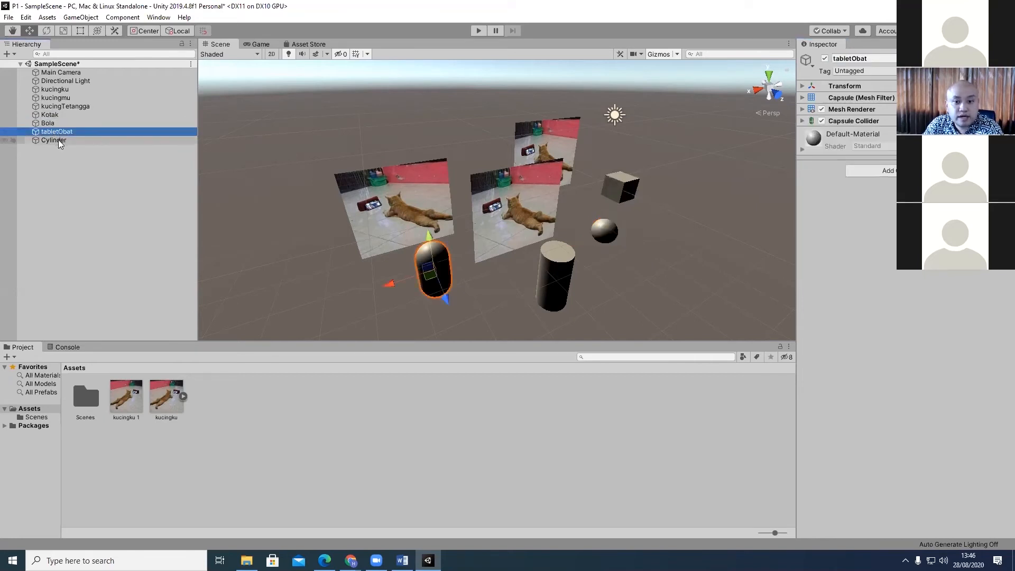
click(58, 140)
click(878, 60)
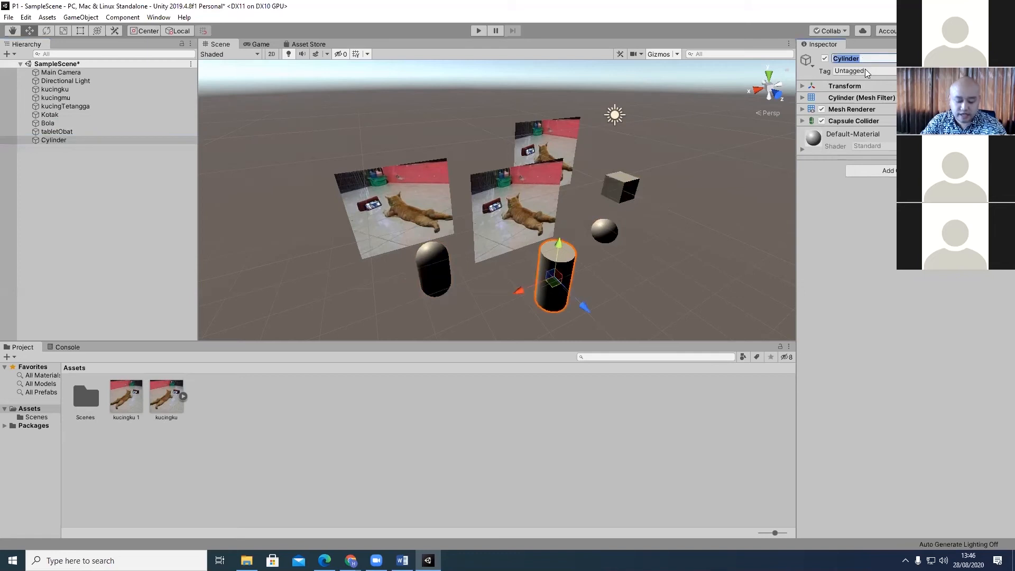
text(tiang)
key(Return)
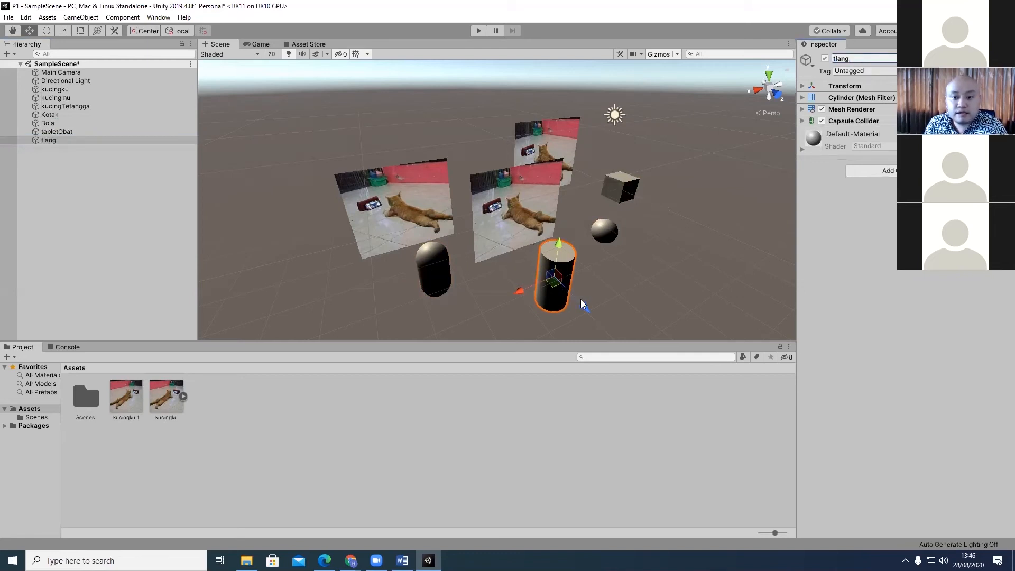
Shift the tiang cylinder slightly towards the cat sprites and scale it into a tall, thin pole.
drag(575, 298, 547, 277)
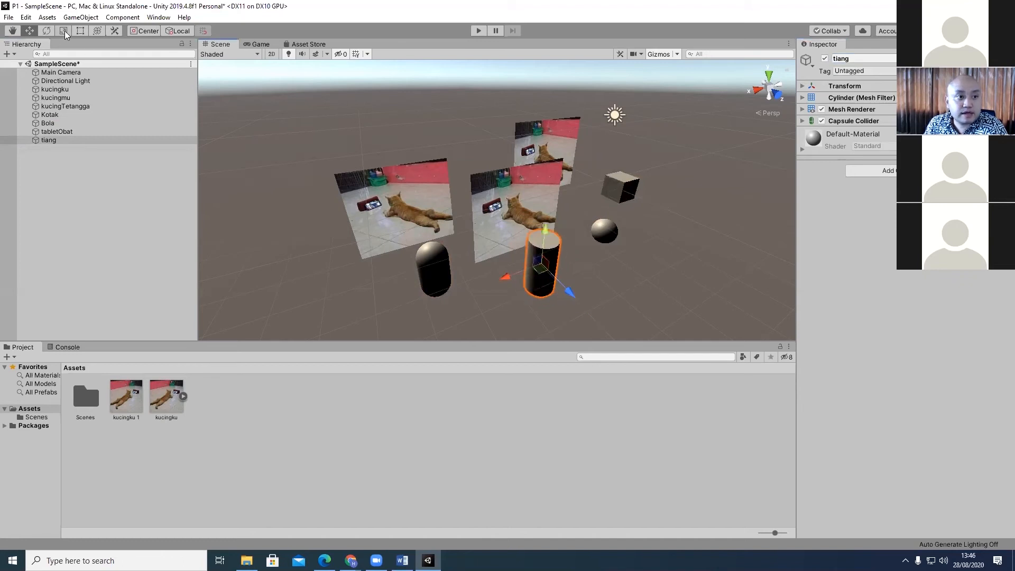
click(64, 30)
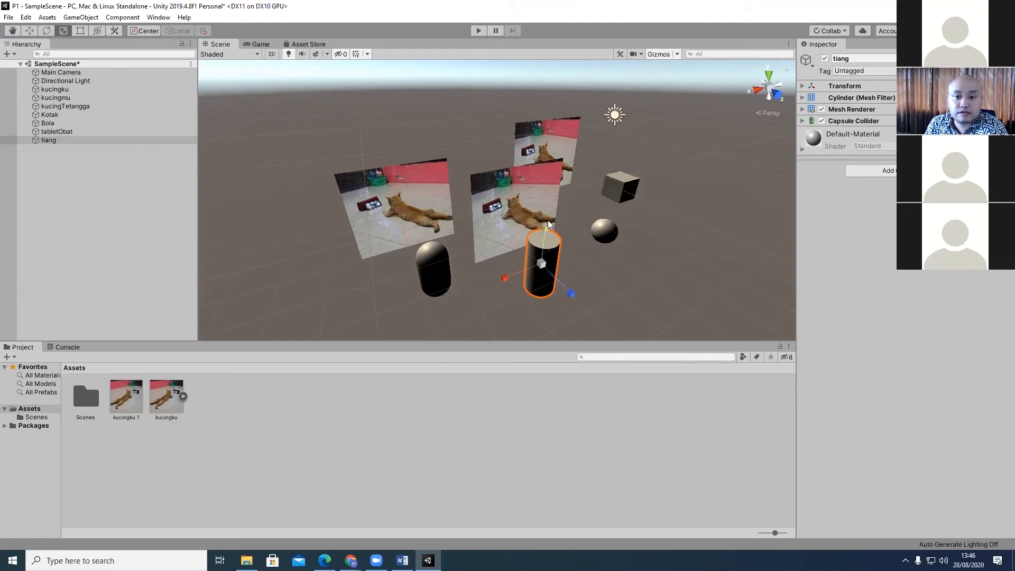
drag(546, 228, 542, 185)
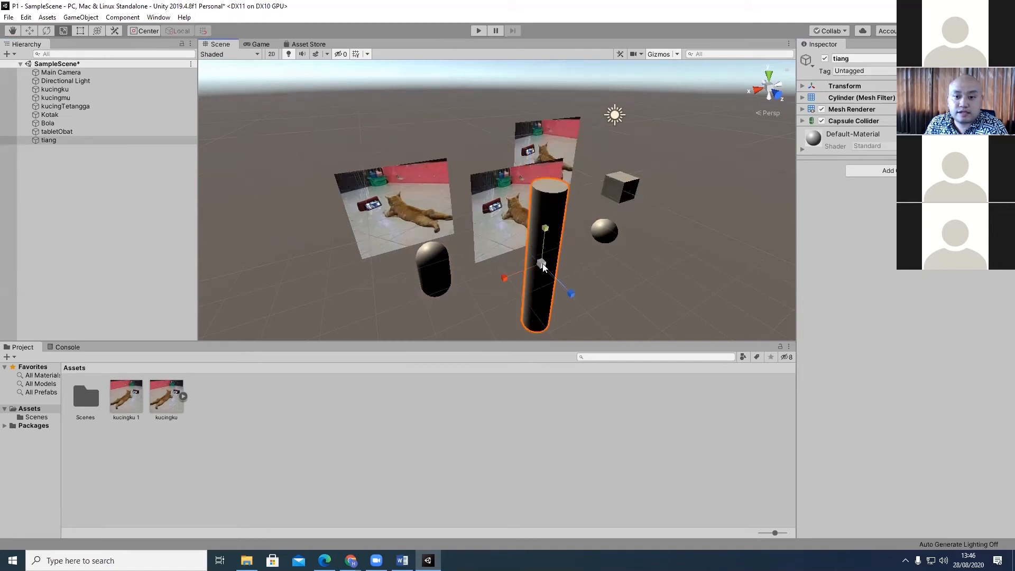
drag(534, 275, 521, 292)
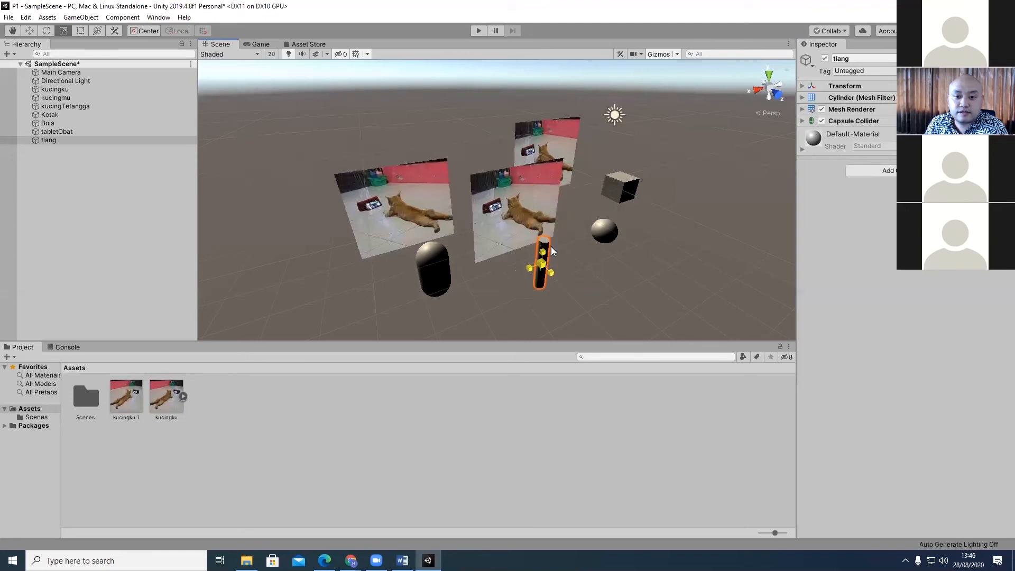
key(ctrl+z)
key(ctrl+z)
Move the tiang pole away from the cat sprites to the far side of the cube, and deselect it.
click(29, 31)
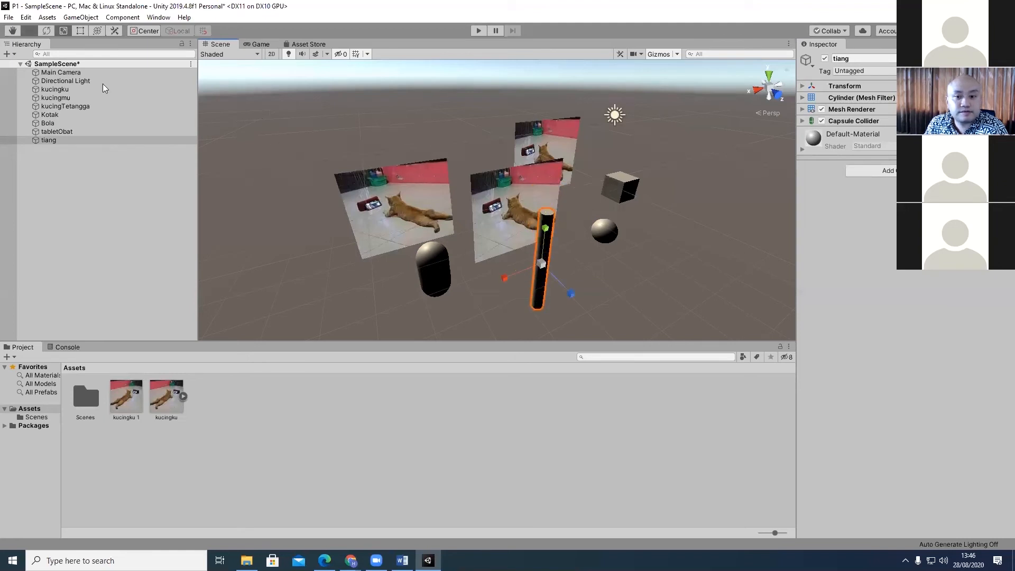
drag(546, 204, 637, 214)
click(567, 257)
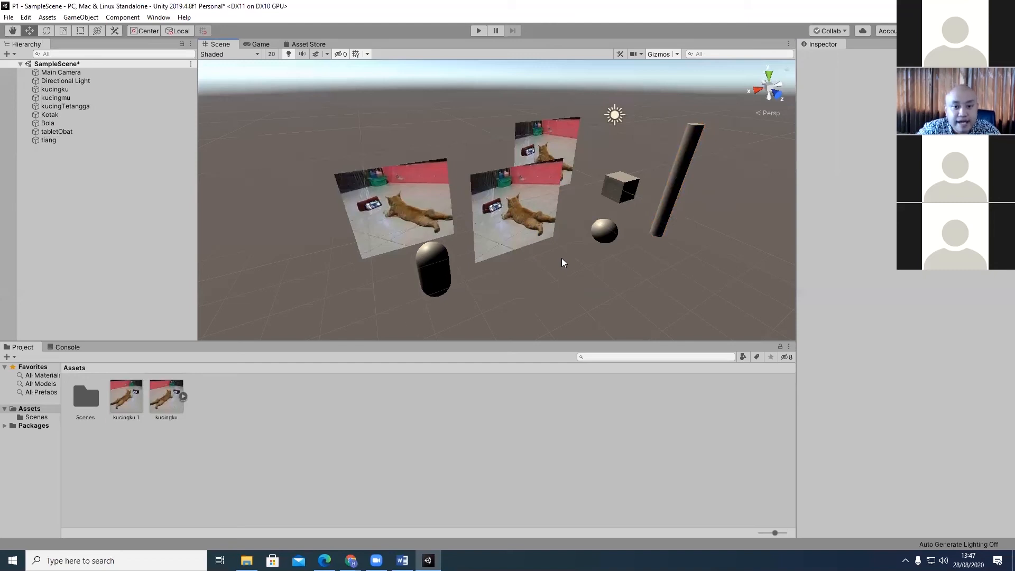
Add a 3D plane as a floor beneath the objects and enlarge it uniformly until it extends under all of them.
right_click(116, 192)
mouse_move(179, 303)
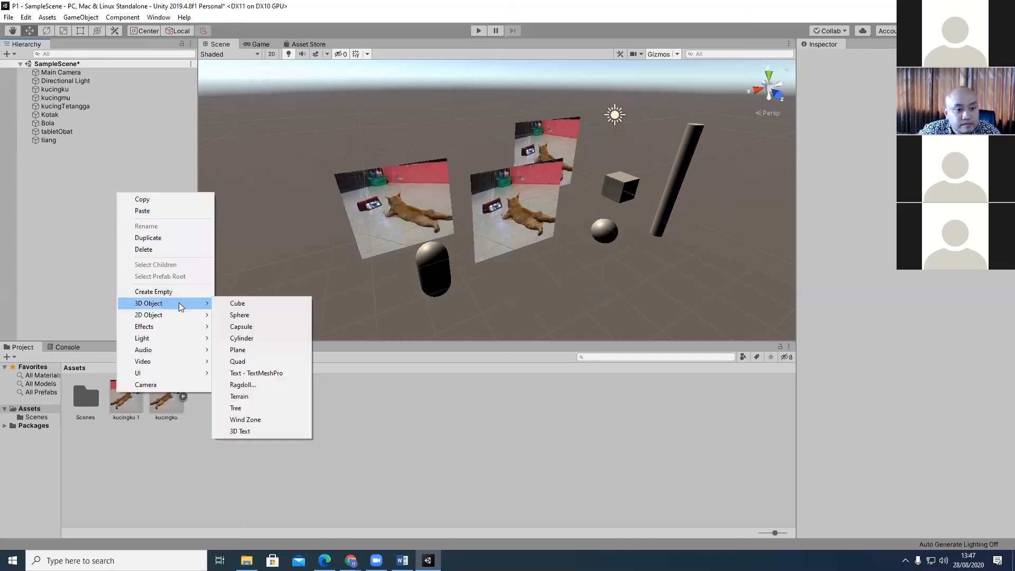
click(265, 351)
mouse_move(497, 166)
mouse_down()
mouse_move(495, 189)
mouse_move(497, 180)
mouse_up()
click(63, 32)
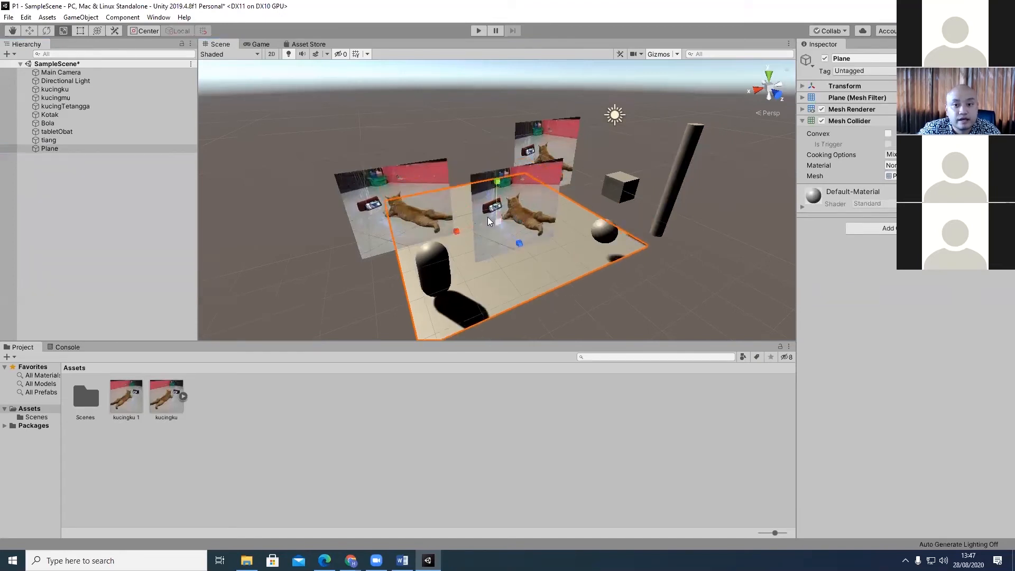
drag(513, 202, 634, 166)
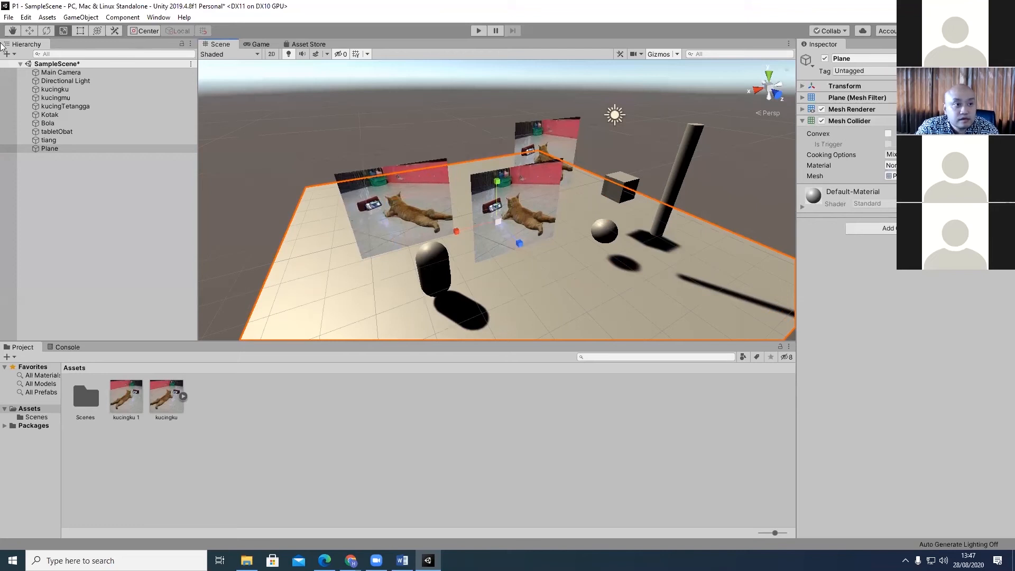
Reselect the plane and expand its Default-Material settings for review.
click(305, 138)
click(381, 298)
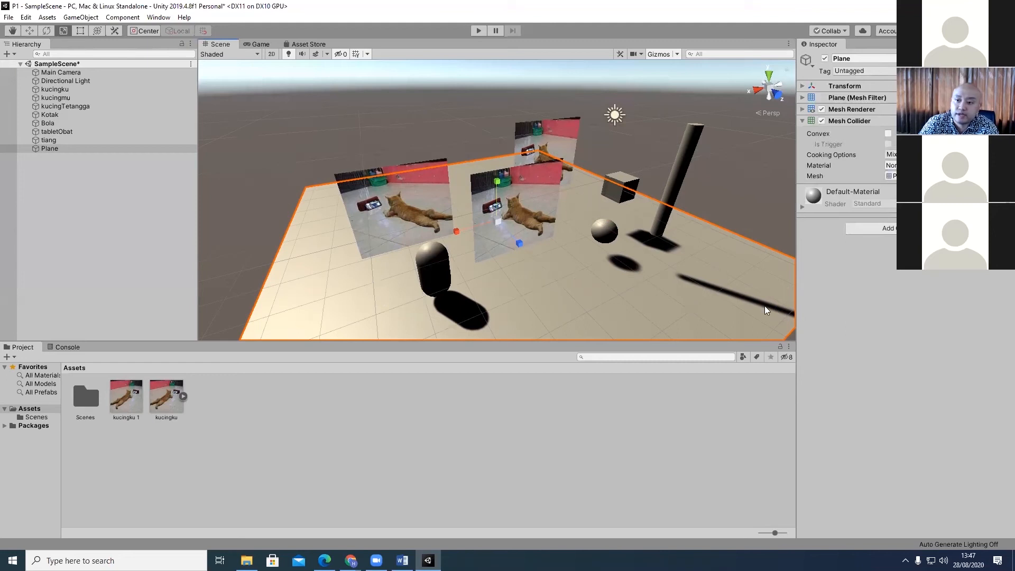
click(803, 206)
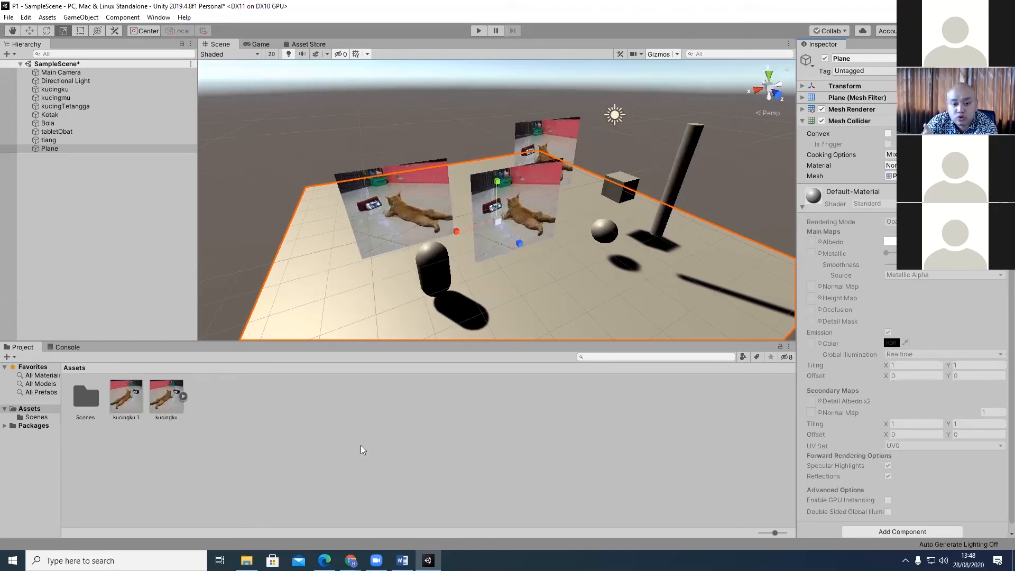
Switch to the Asset Store window in Google Chrome and search for "google" in a new tab.
mouse_move(351, 561)
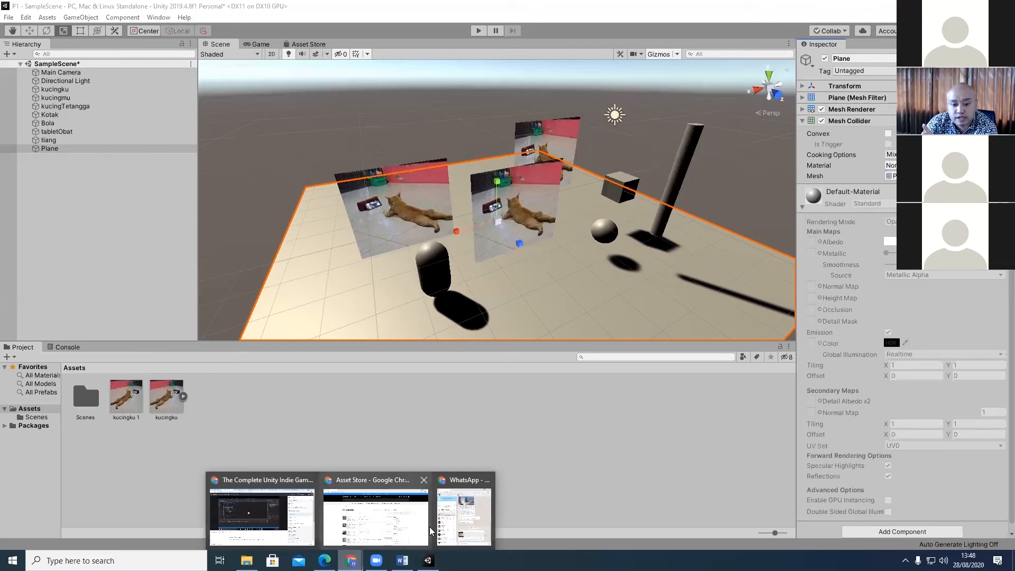
click(377, 517)
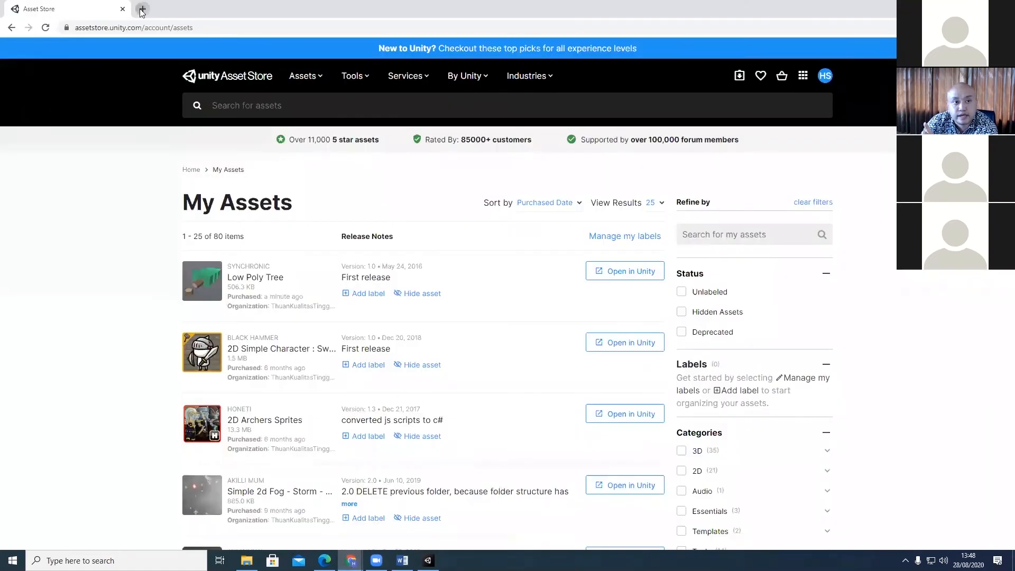
click(140, 9)
text(google)
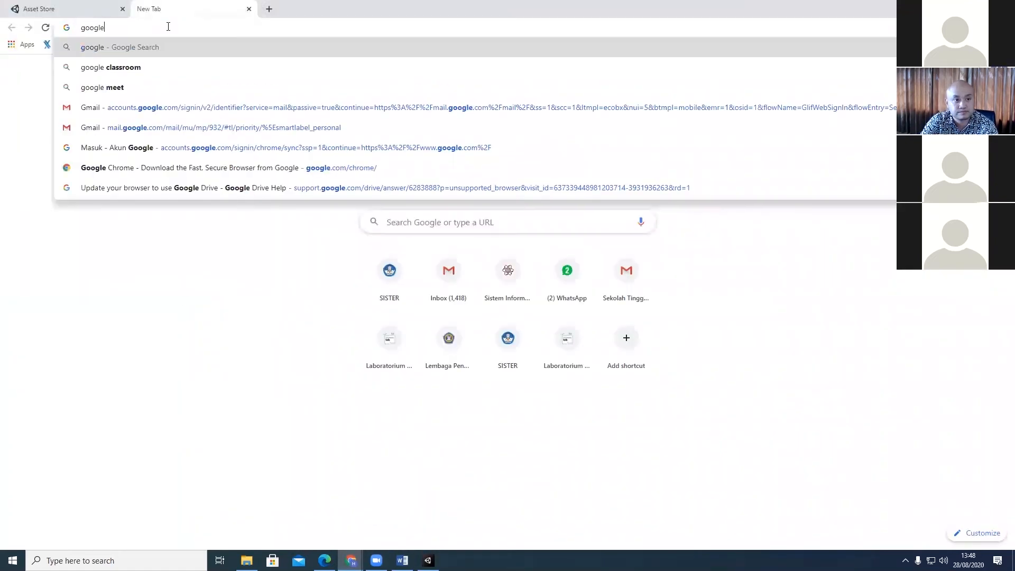
key(Return)
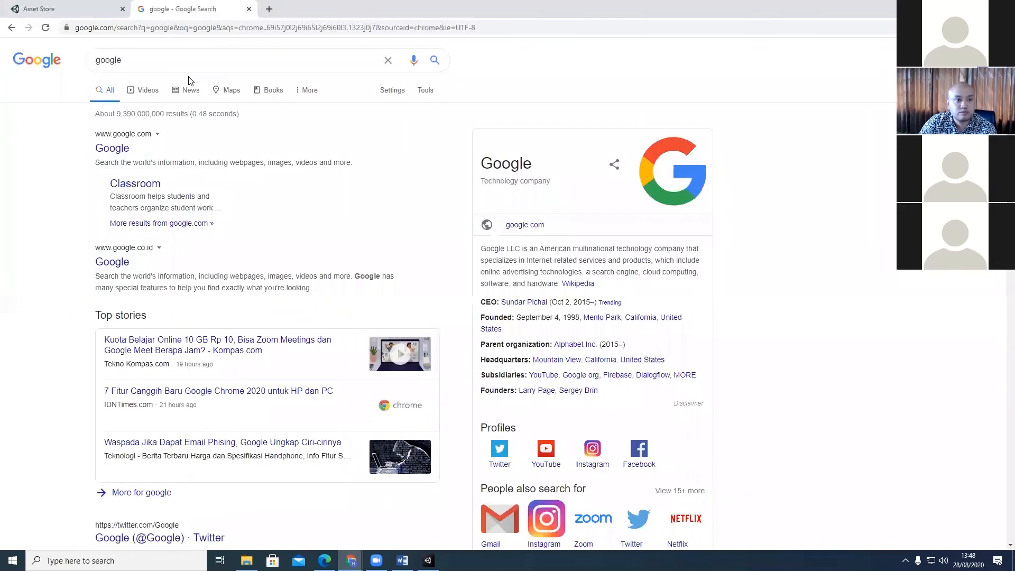
Search Google for "rumput".
double_click(154, 65)
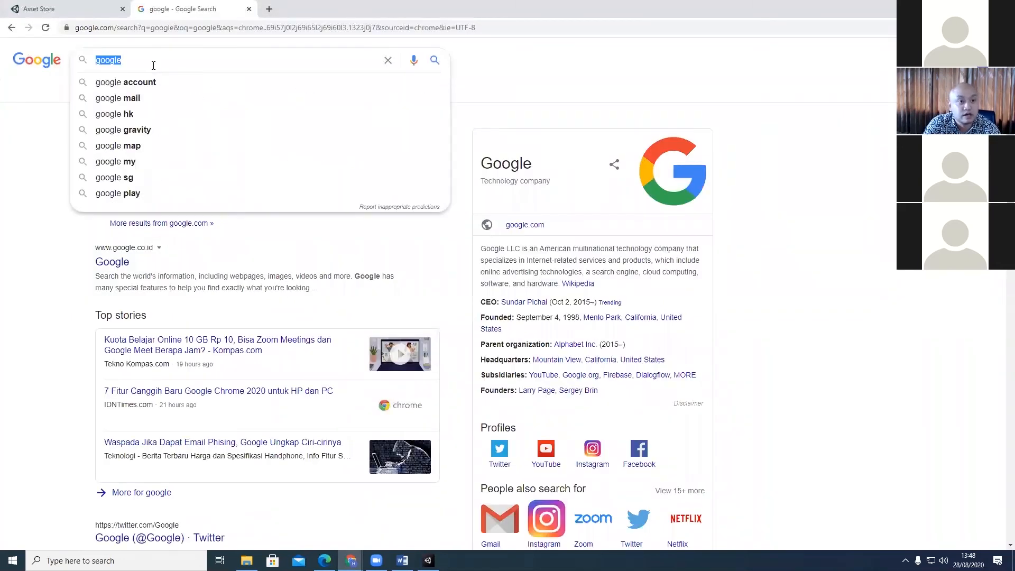
text(rumput)
key(Return)
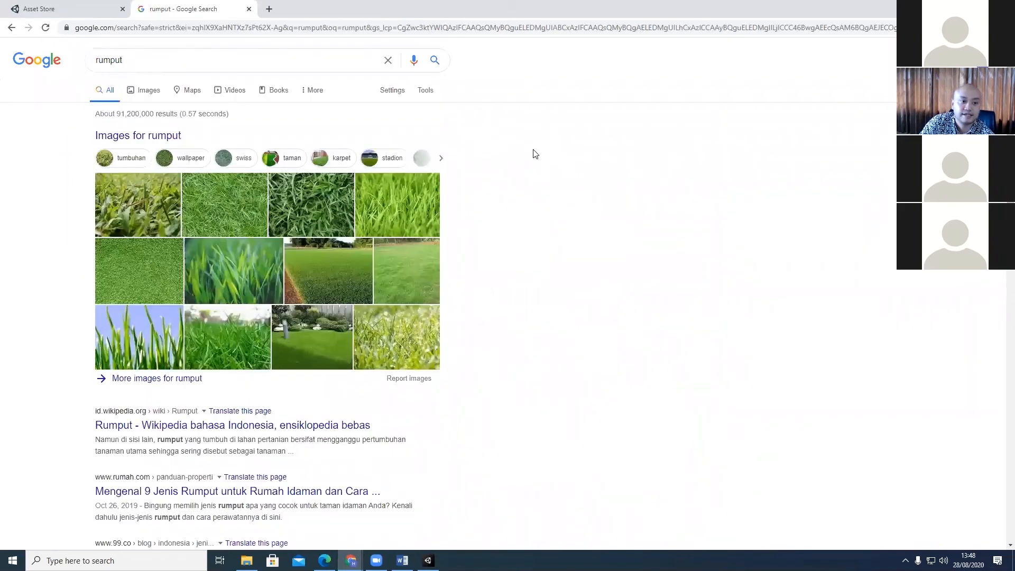
Browse the grass image results and enlarge the plain Shopee picture "Rumput jepang-rumput peking", which is related to the Rumput Peking picture.
click(149, 276)
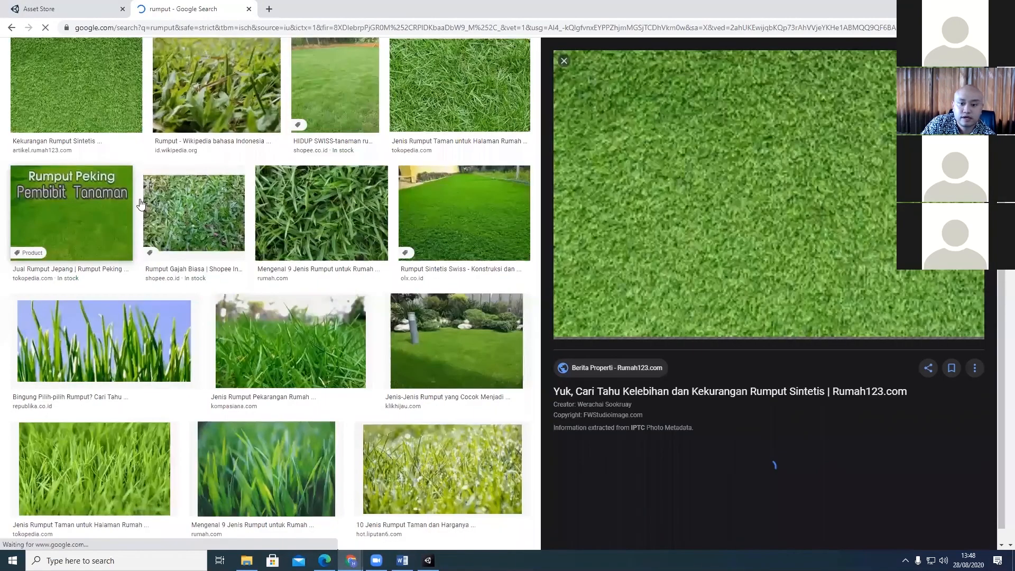
click(127, 209)
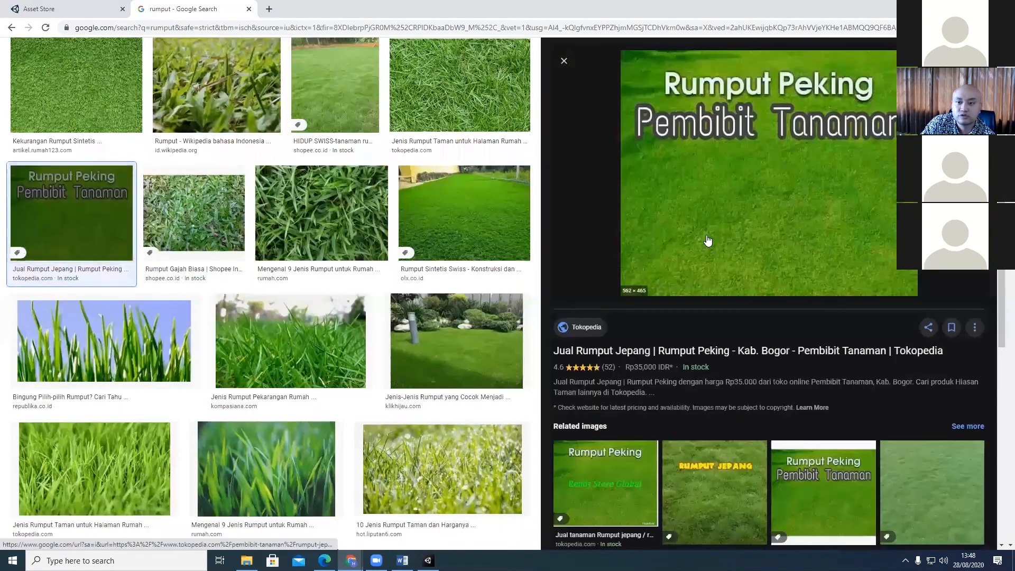
click(949, 490)
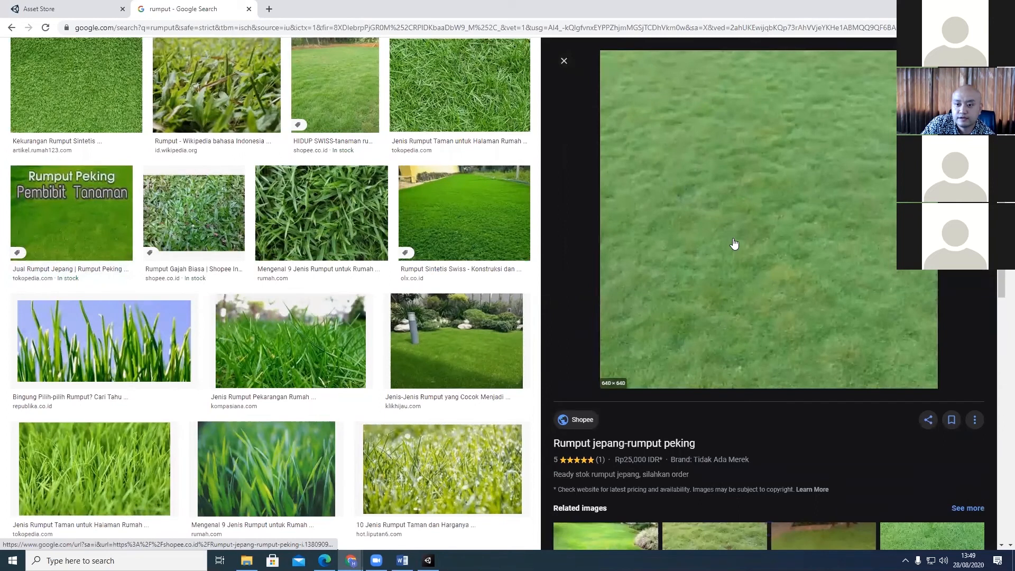
Save the enlarged grass picture to the Downloads folder as a JPEG named rumput and switch back to Unity.
right_click(732, 206)
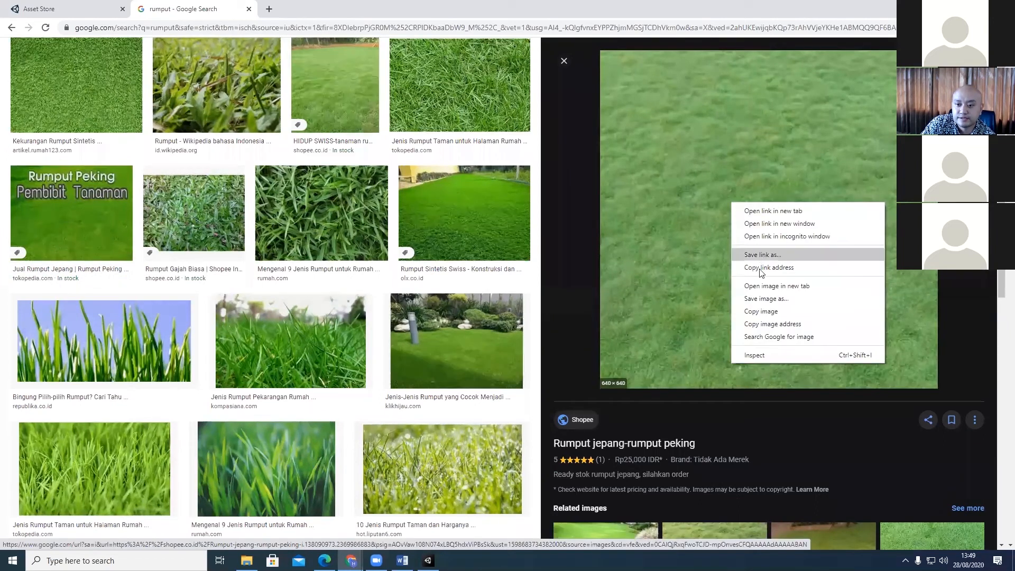
click(759, 302)
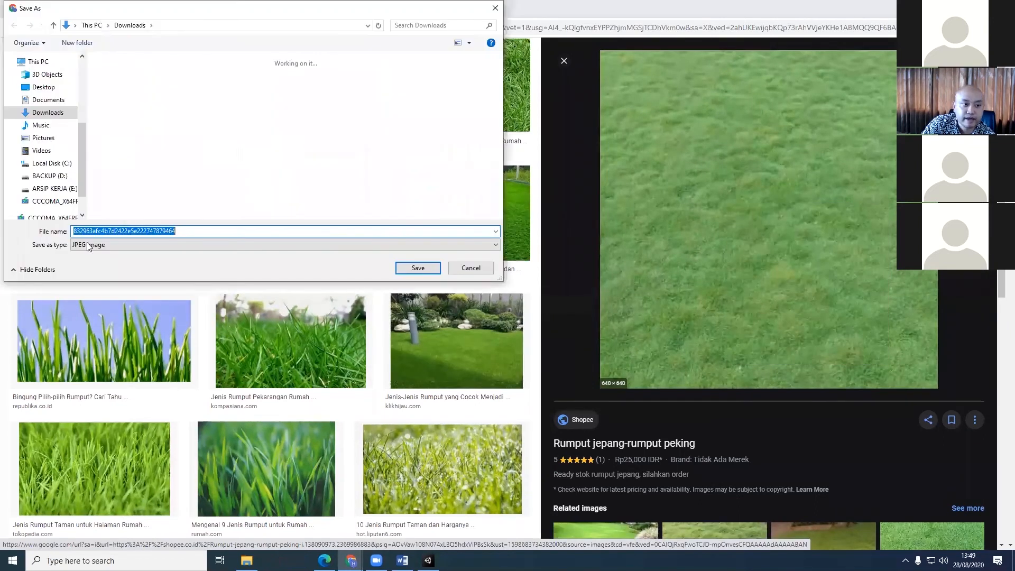
text(rumput)
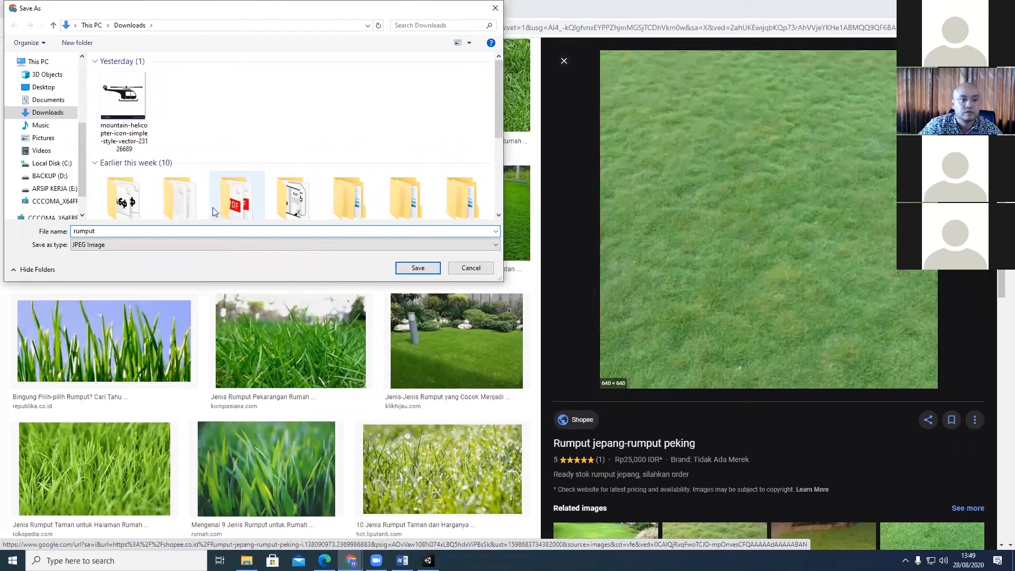
key(Return)
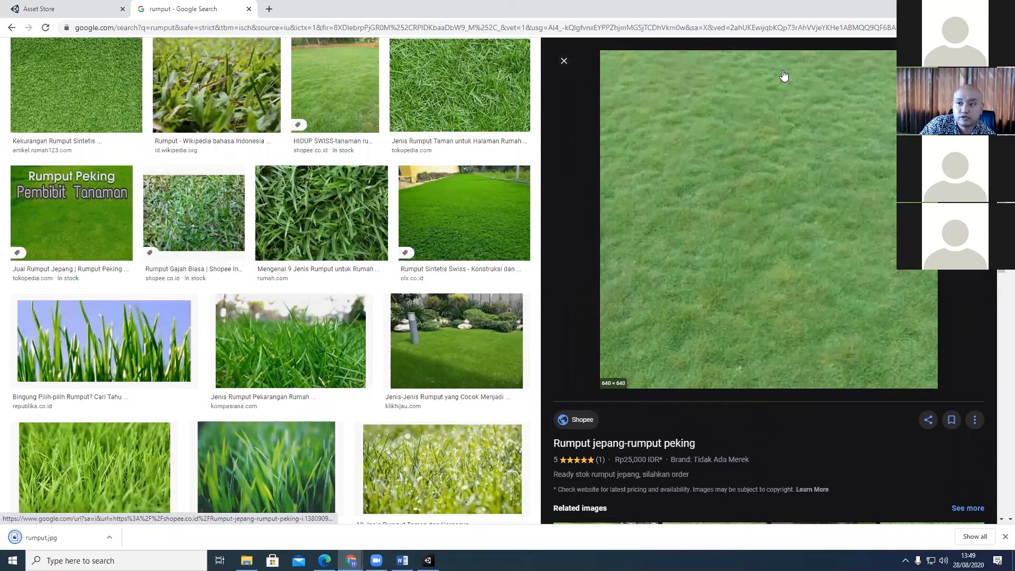
key(alt+Tab)
Bring the rumput image from the Downloads folder in File Explorer into the project's Assets folder and close File Explorer.
right_click(285, 422)
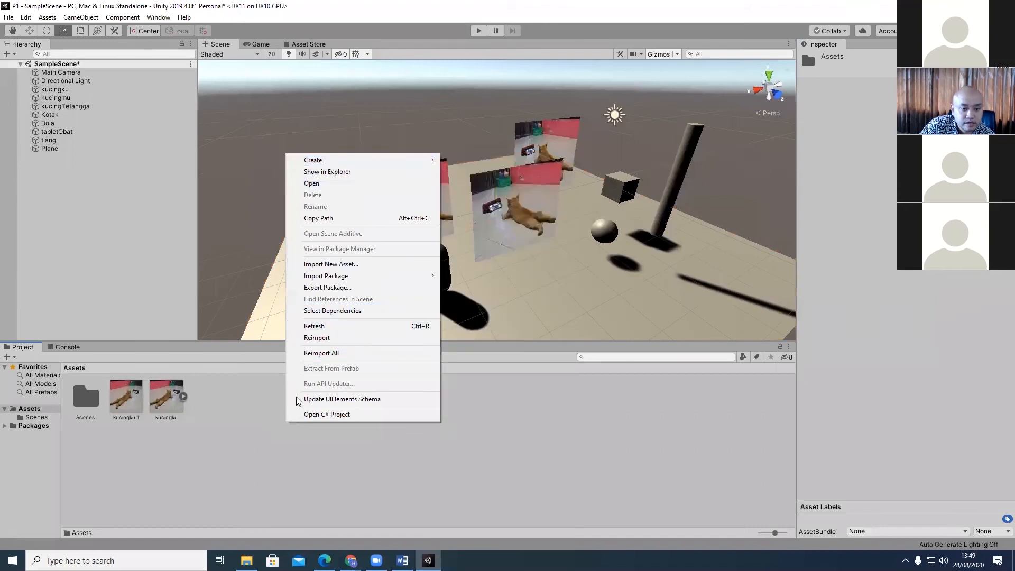
click(344, 266)
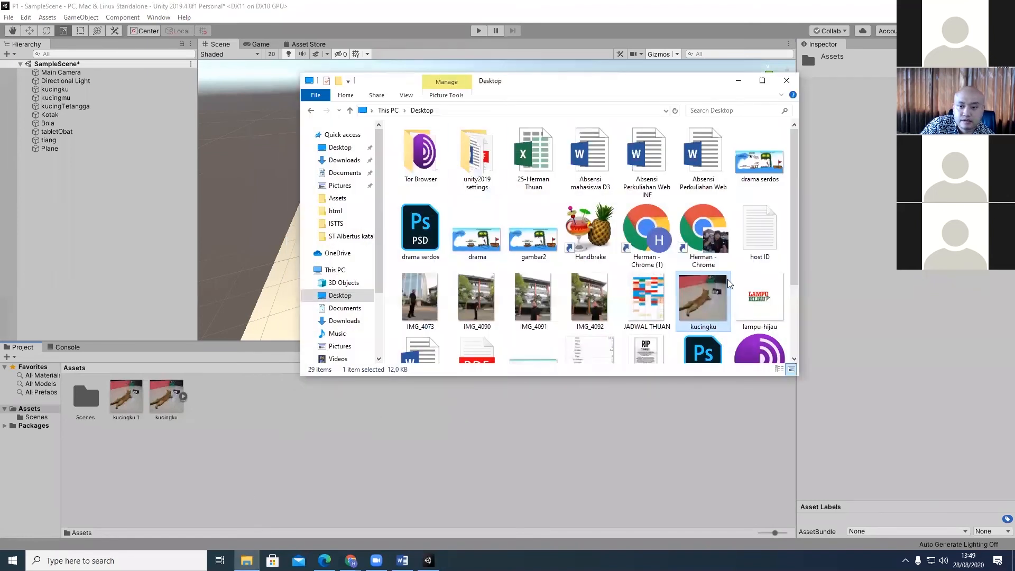
scroll(760, 232, down, 2)
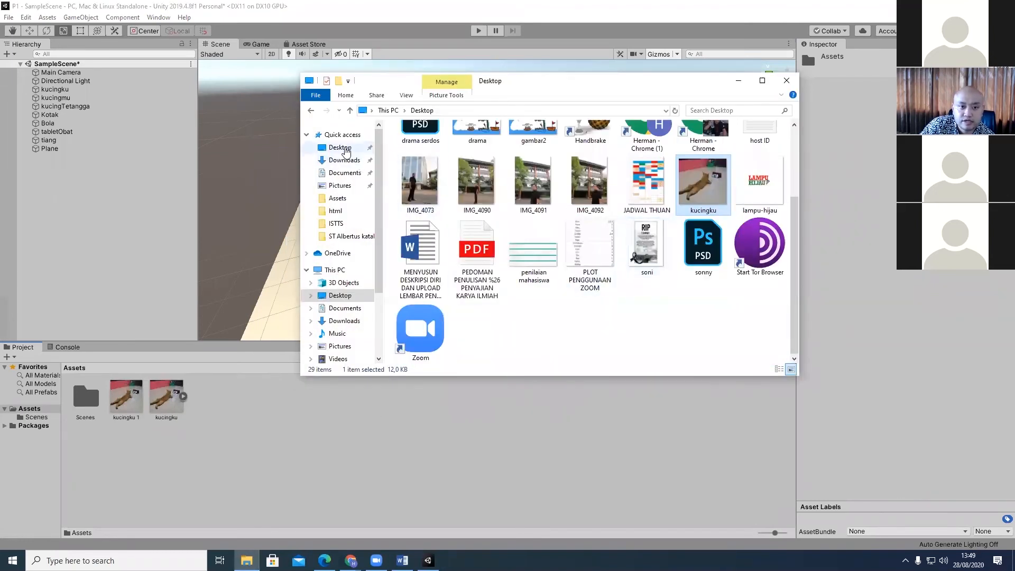
click(345, 150)
scroll(592, 286, down, 3)
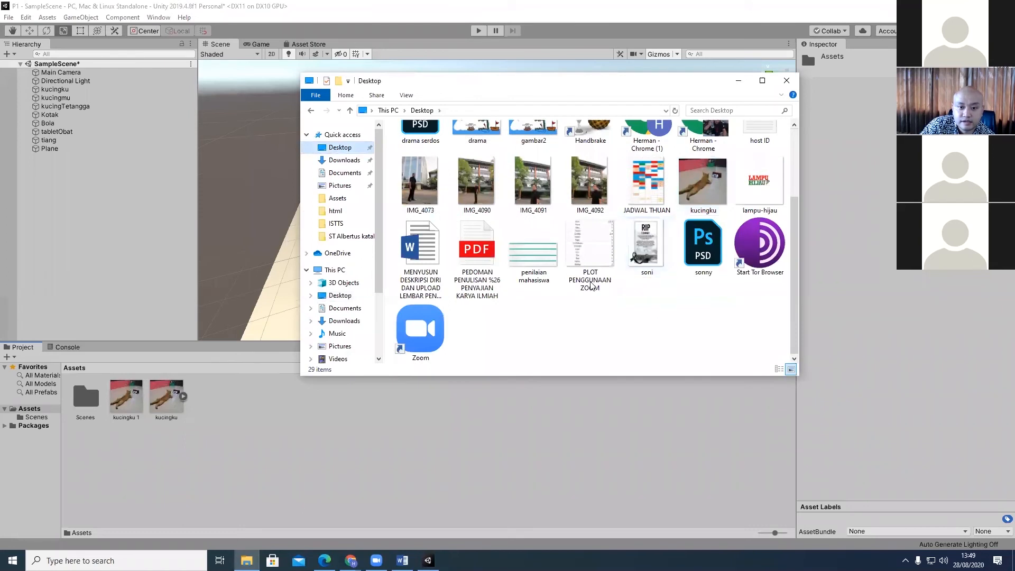
scroll(592, 286, up, 3)
click(344, 161)
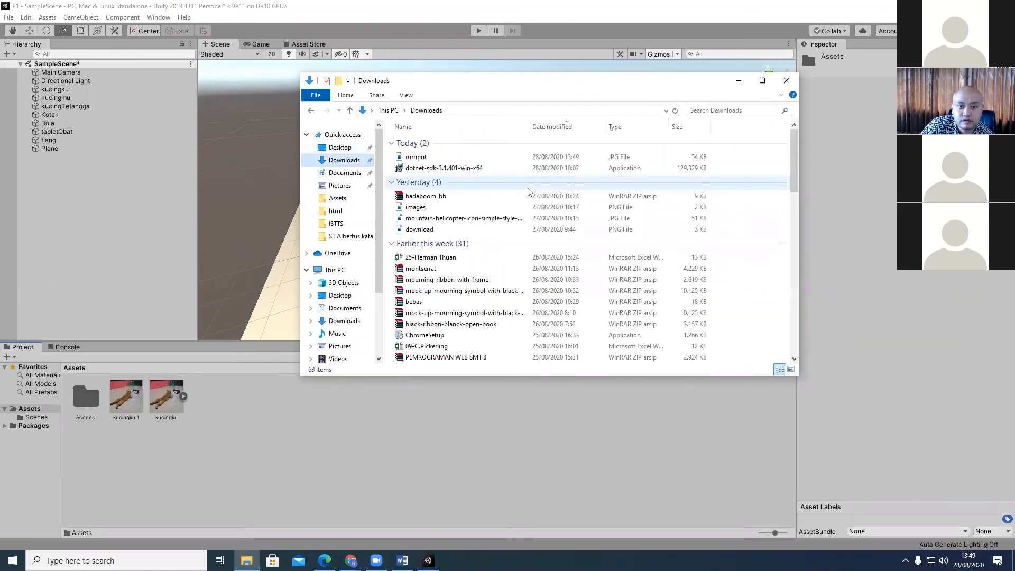
click(417, 157)
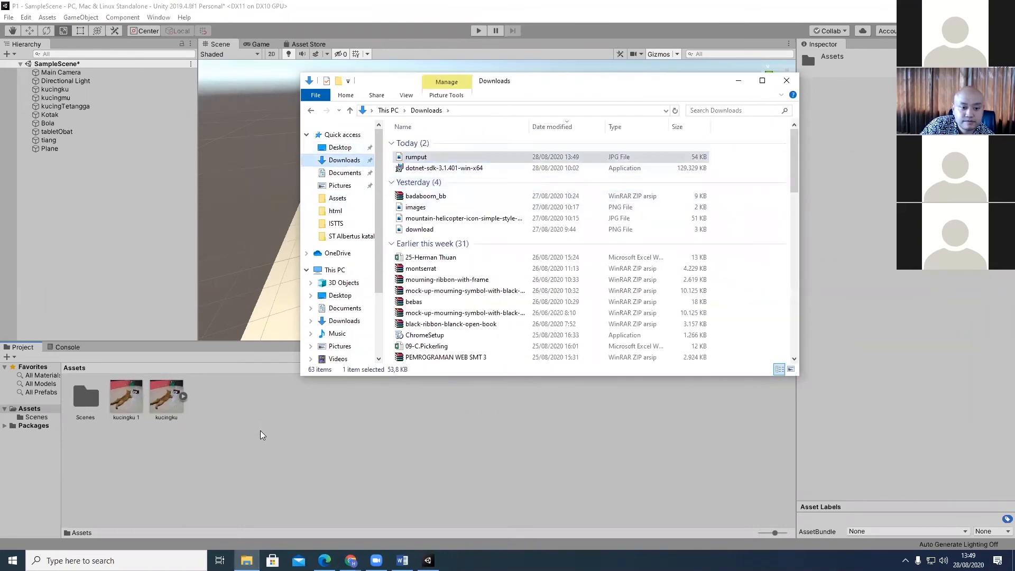
click(787, 80)
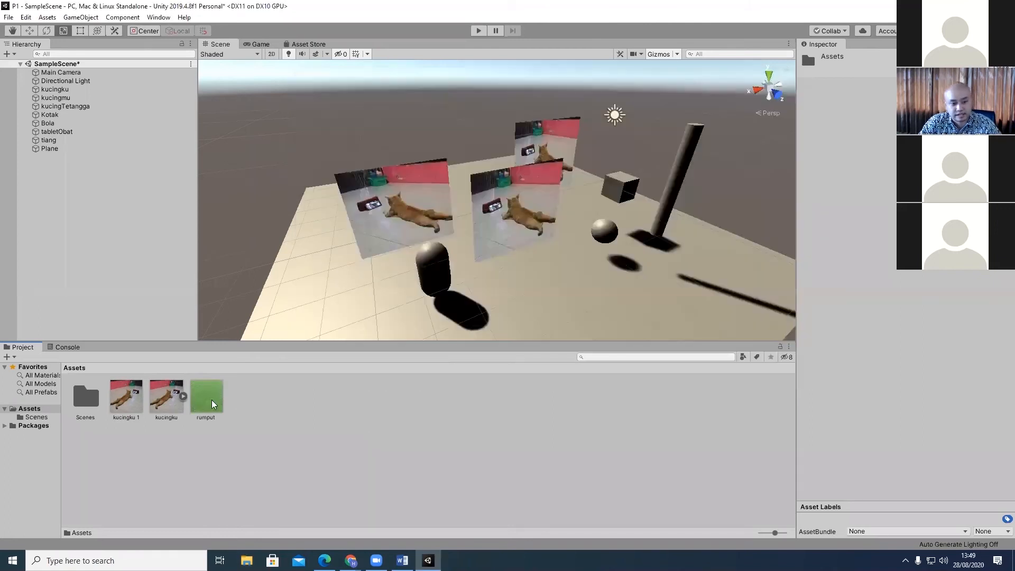
Delete the rumput image from the project's Assets folder.
click(202, 399)
key(Delete)
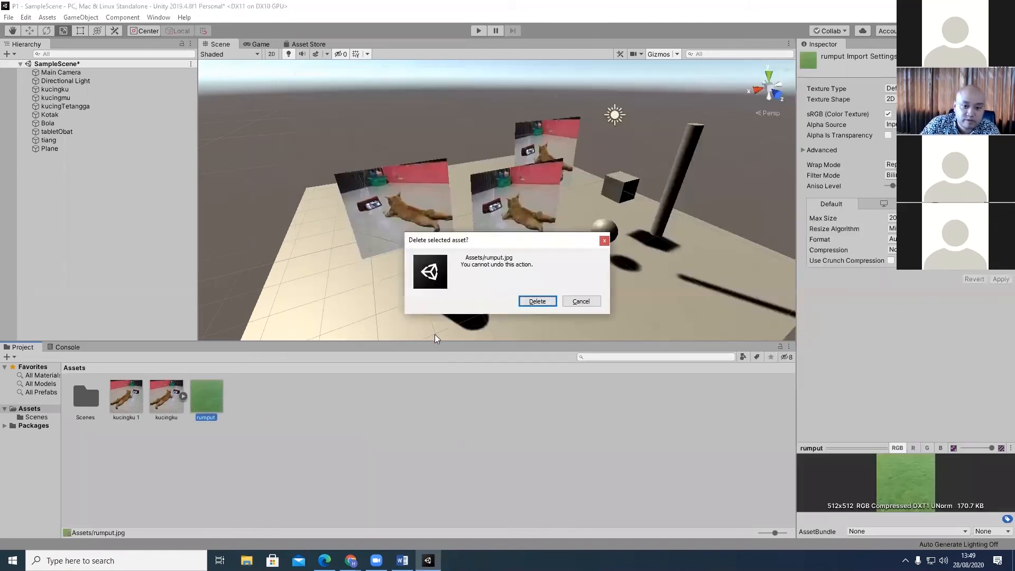
click(521, 303)
Import the rumput image from the Downloads folder into Assets as a new asset.
right_click(307, 409)
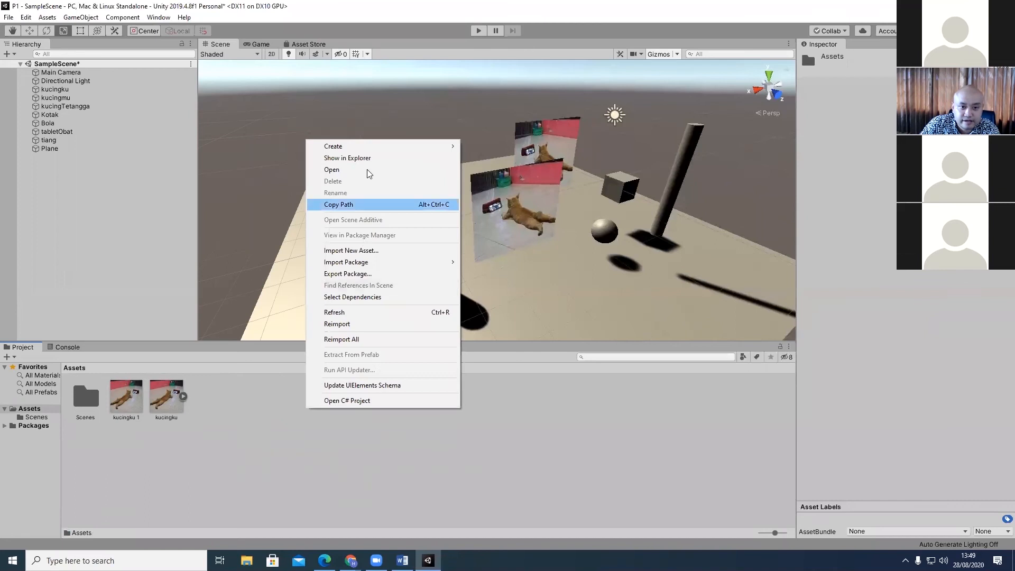
click(372, 250)
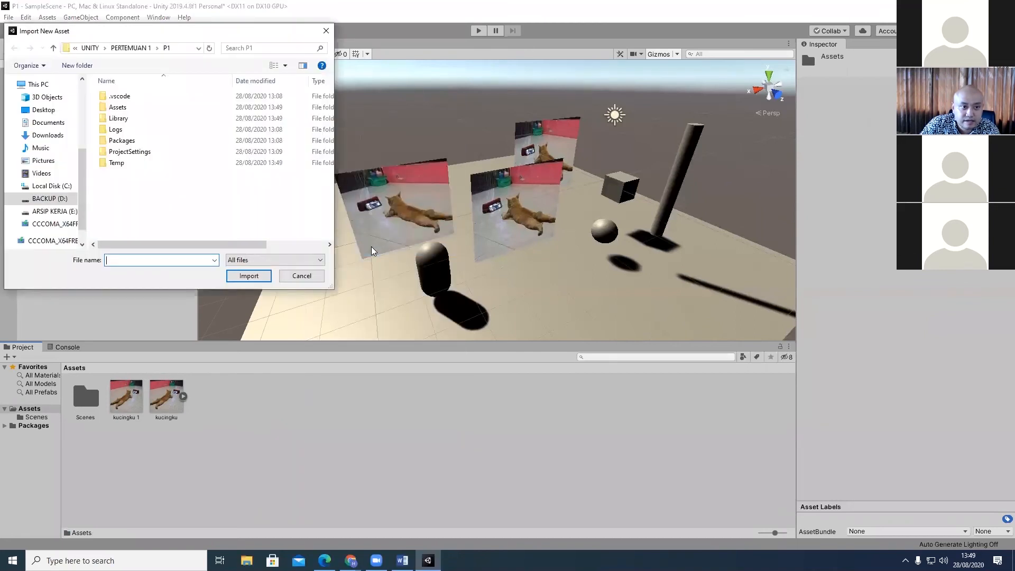
click(48, 134)
click(123, 119)
click(249, 275)
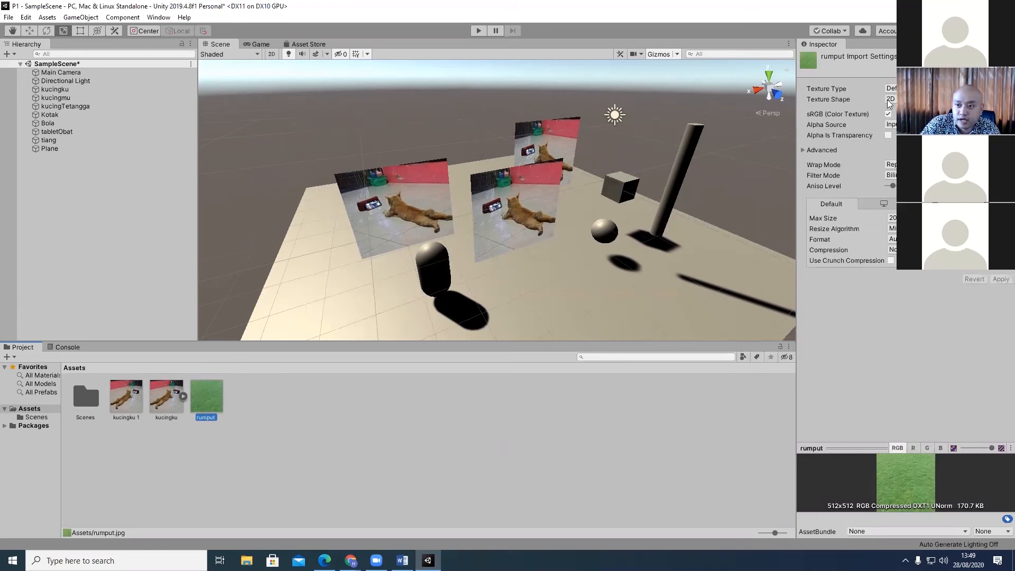
Apply the rumput texture to the floor plane, and compare the plane's material with the texture's import settings.
drag(207, 395, 308, 312)
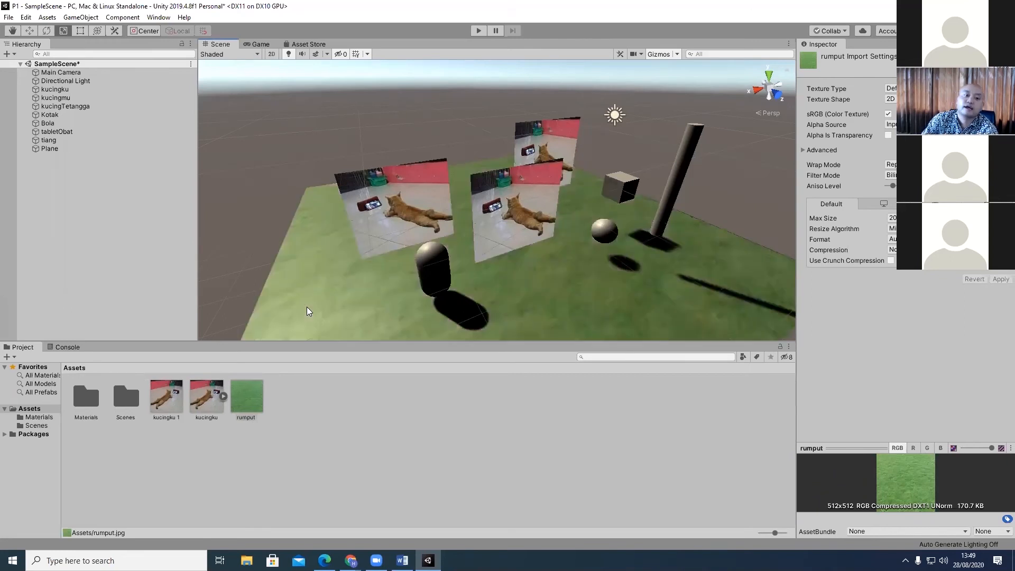
scroll(308, 311, down, 5)
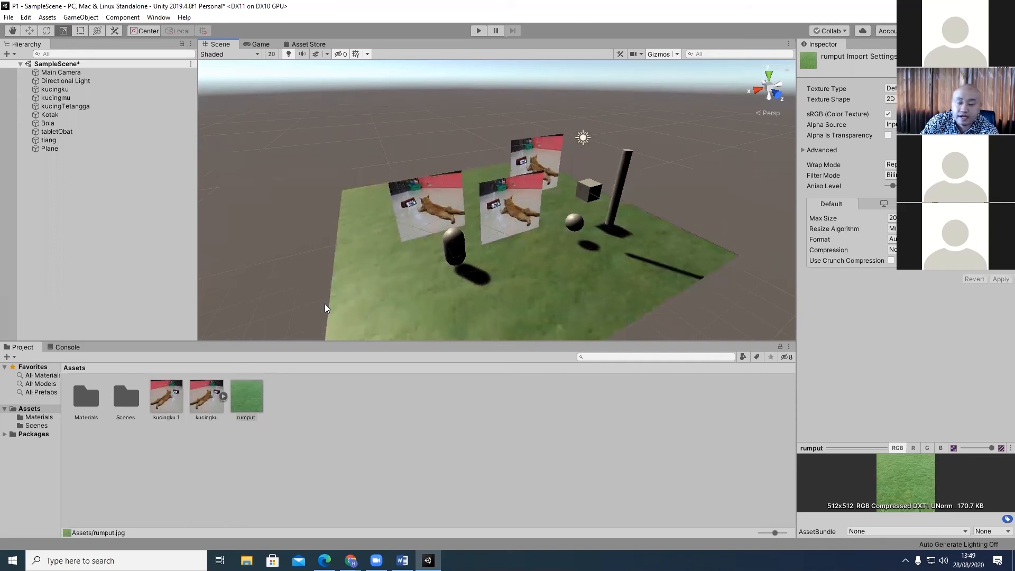
click(350, 308)
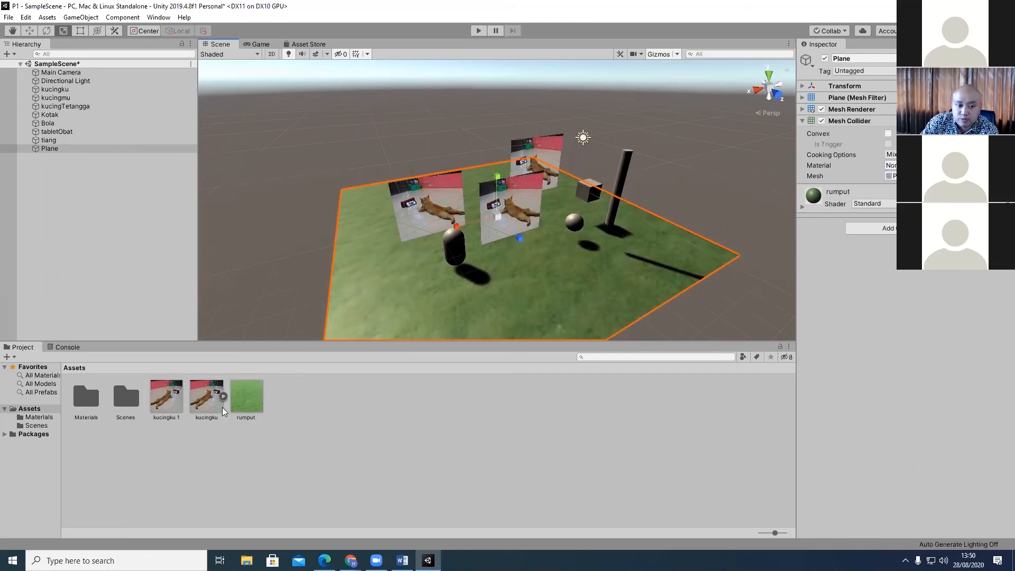
click(247, 396)
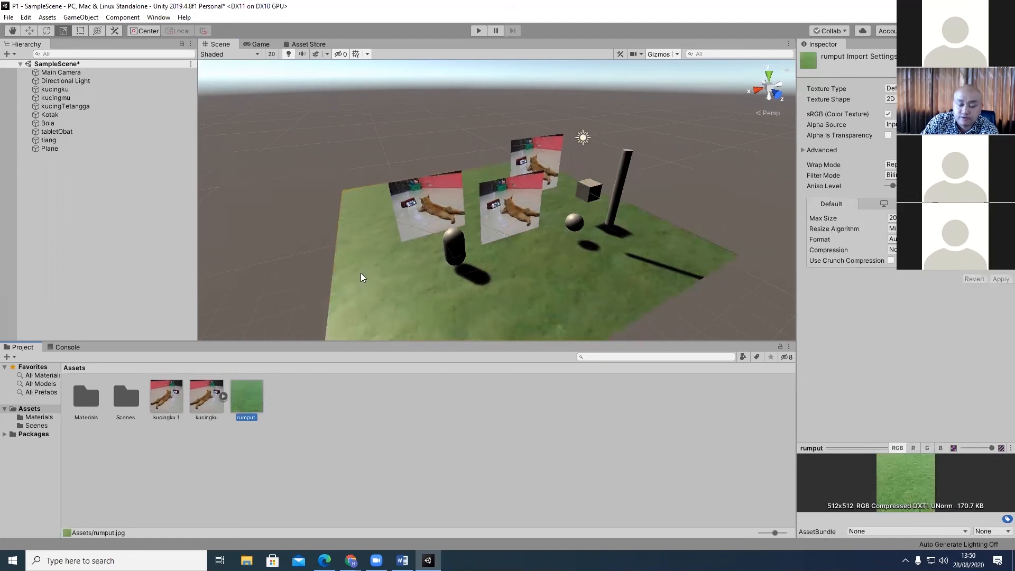
click(670, 238)
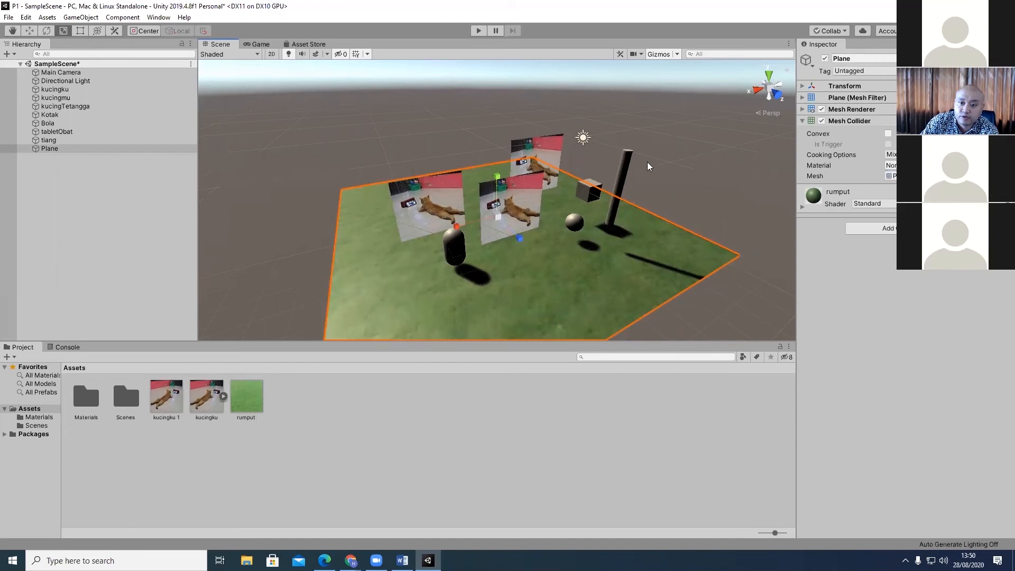
Collapse the tiang cylinder's material settings and apply the rumput texture to the cylinder.
click(626, 164)
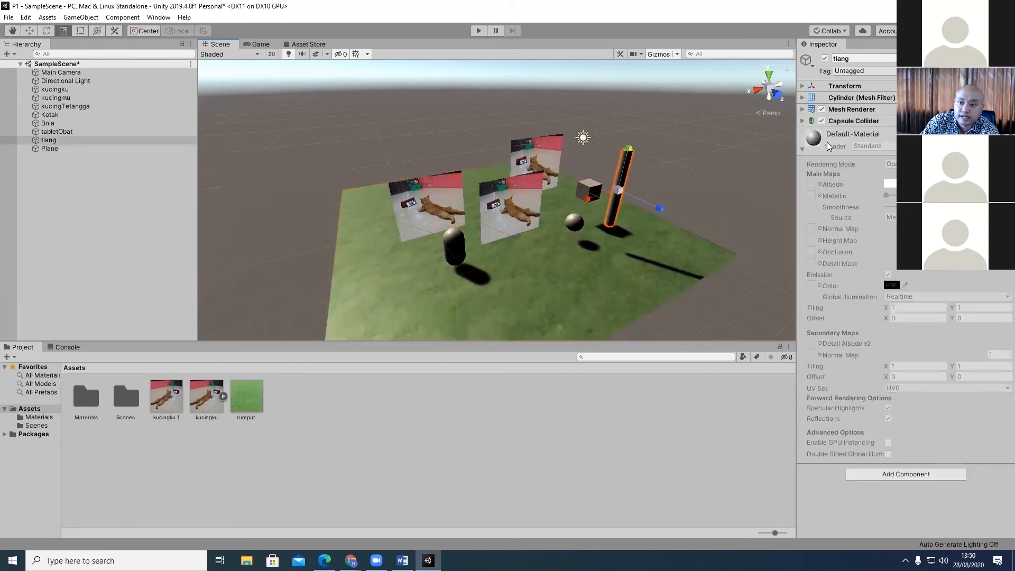
click(803, 149)
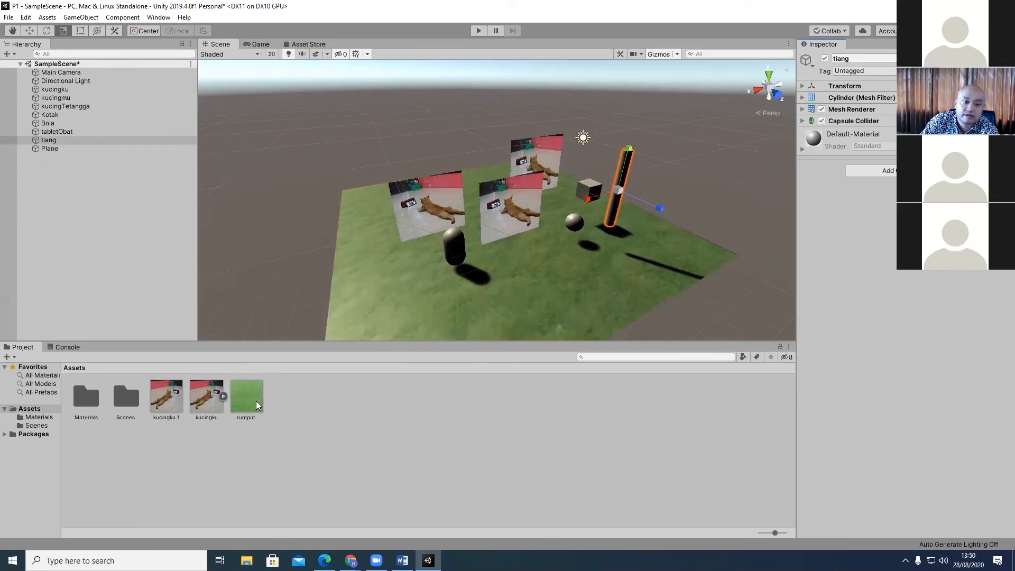
drag(250, 397, 629, 160)
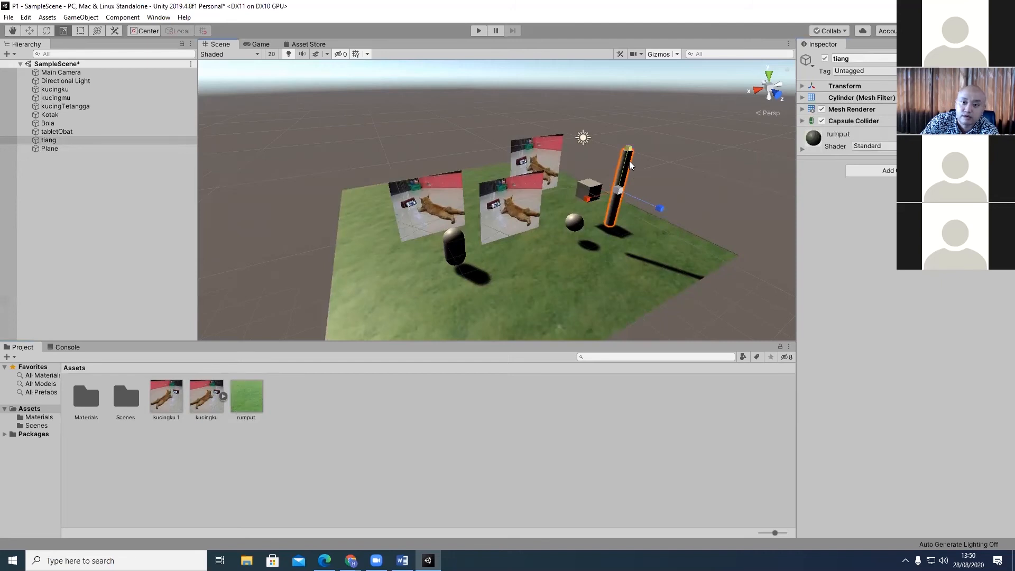
scroll(627, 169, up, 4)
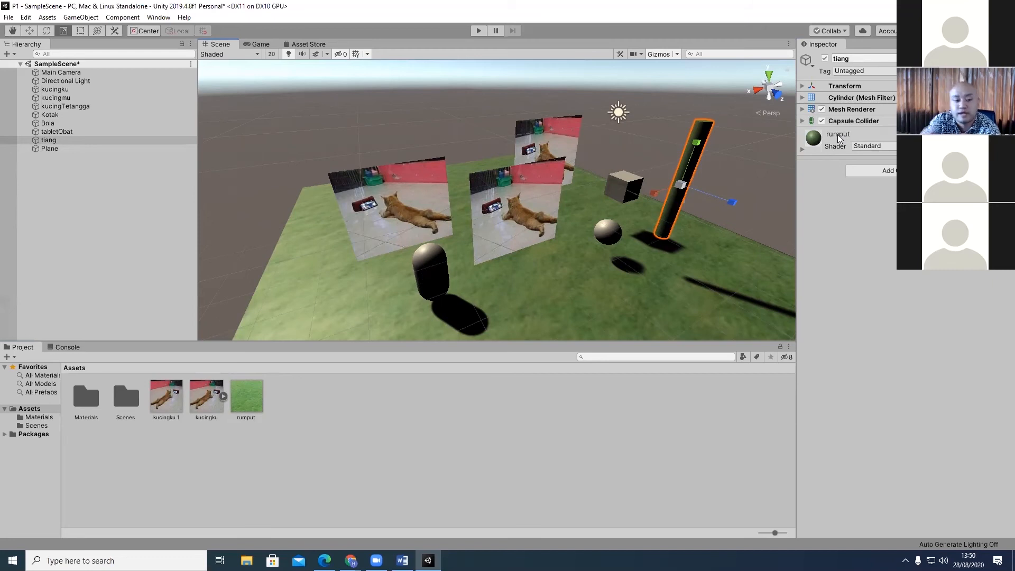
Examine the texture type options of the kucingku 1 image and reselect the grass plane to view its material.
click(180, 394)
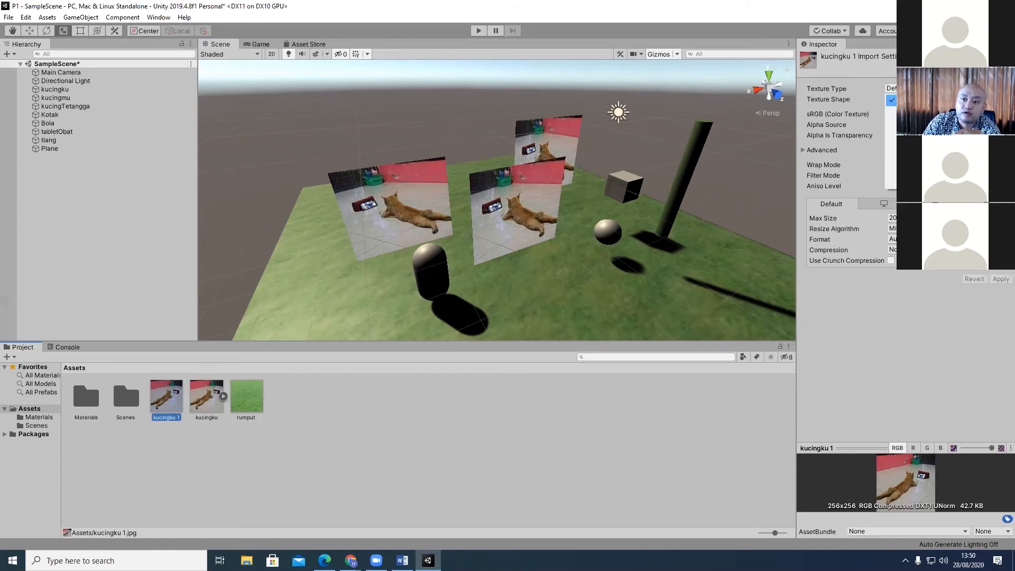
click(347, 327)
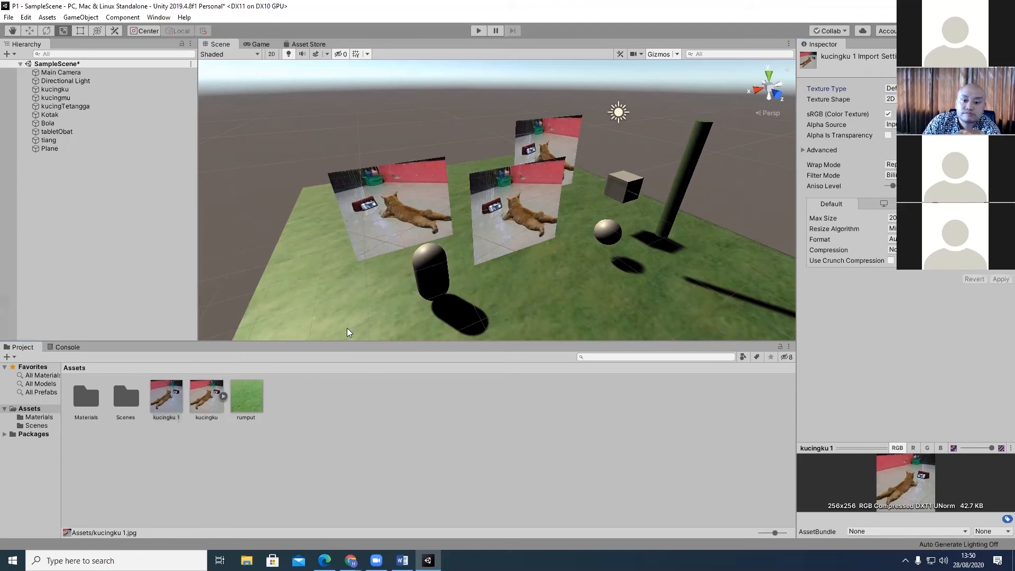
click(347, 328)
scroll(542, 261, down, 5)
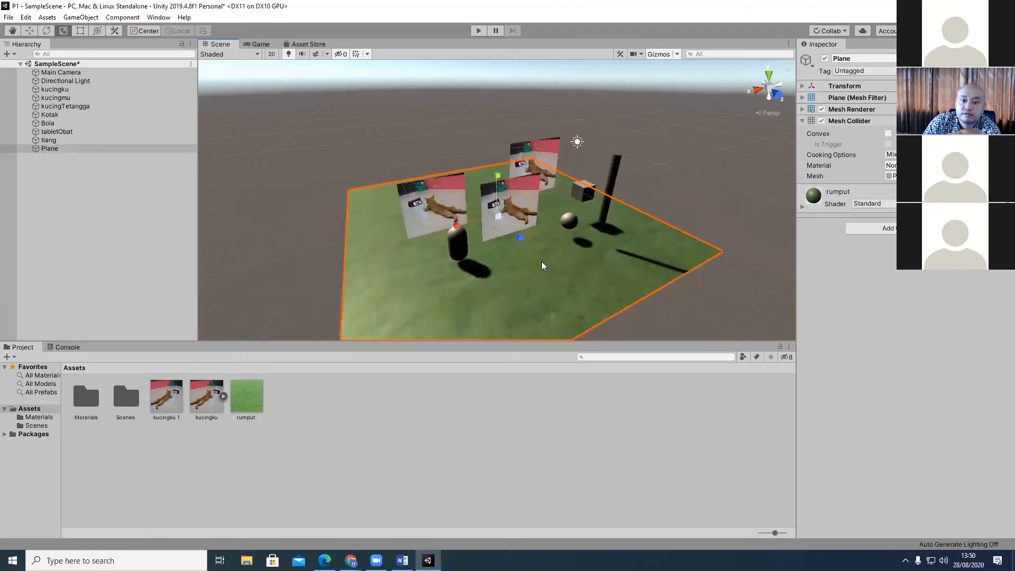
Expand the rumput material on the tiang cylinder and set its Albedo texture to None.
click(640, 172)
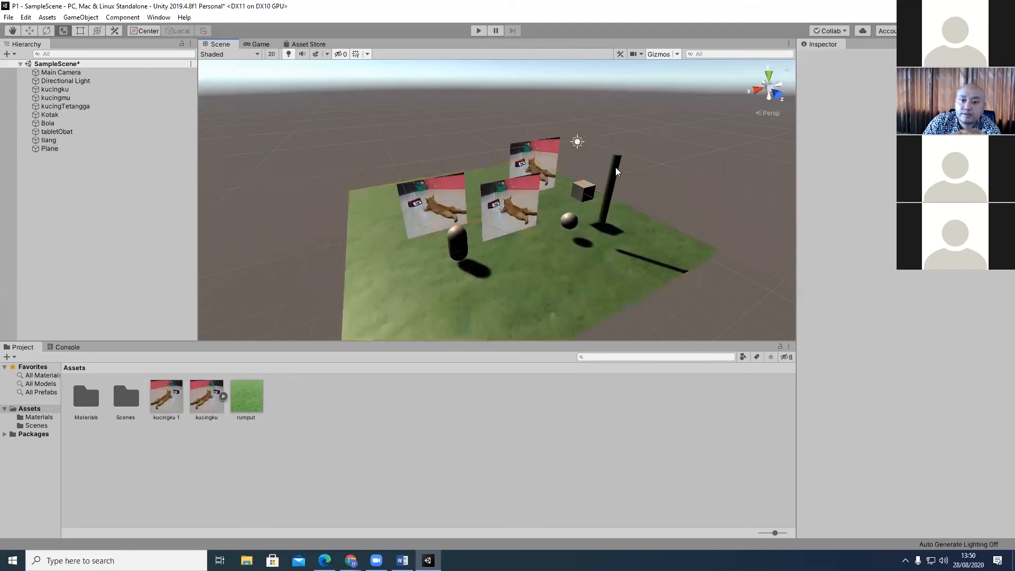
click(615, 167)
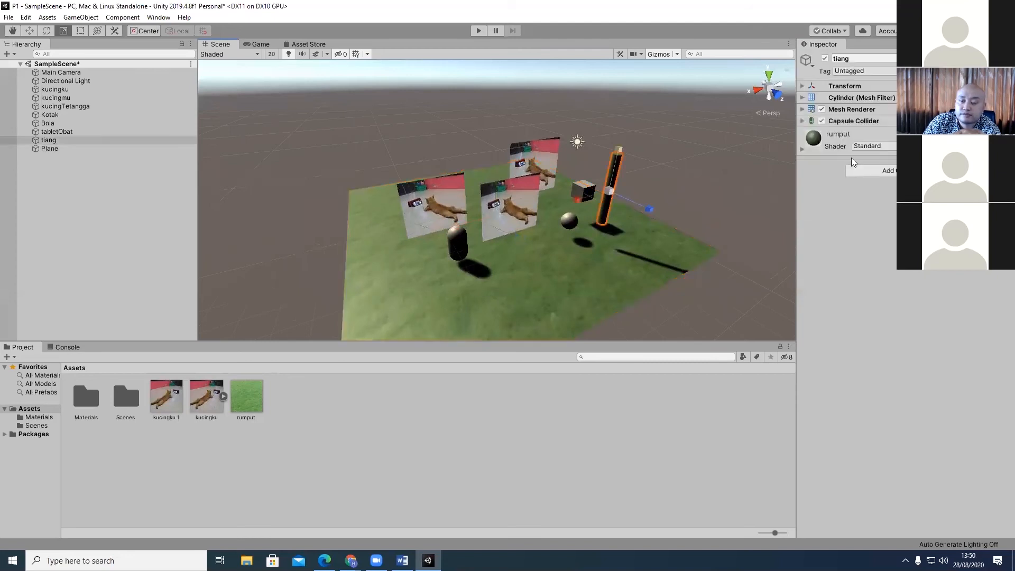
click(801, 147)
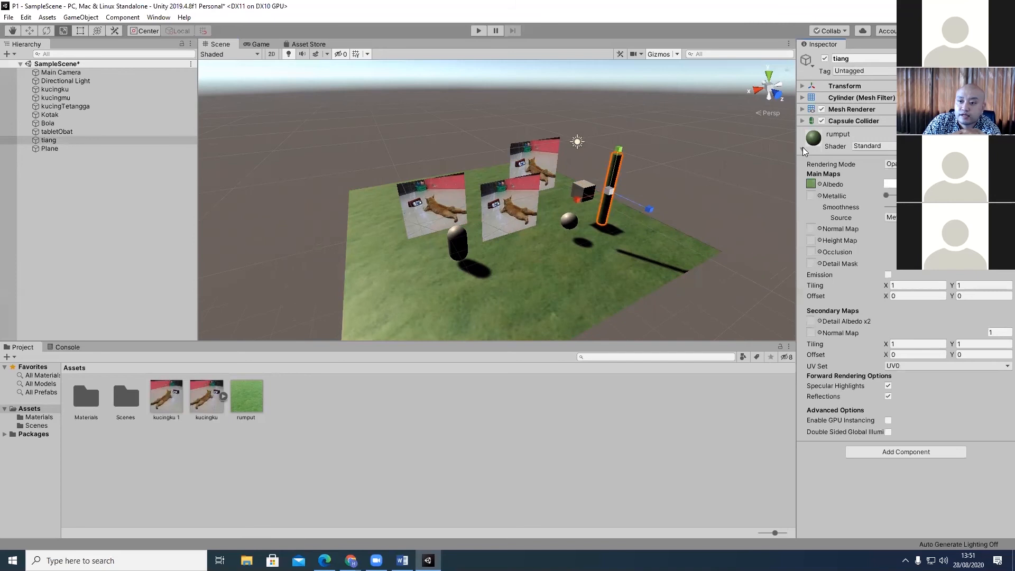
click(820, 184)
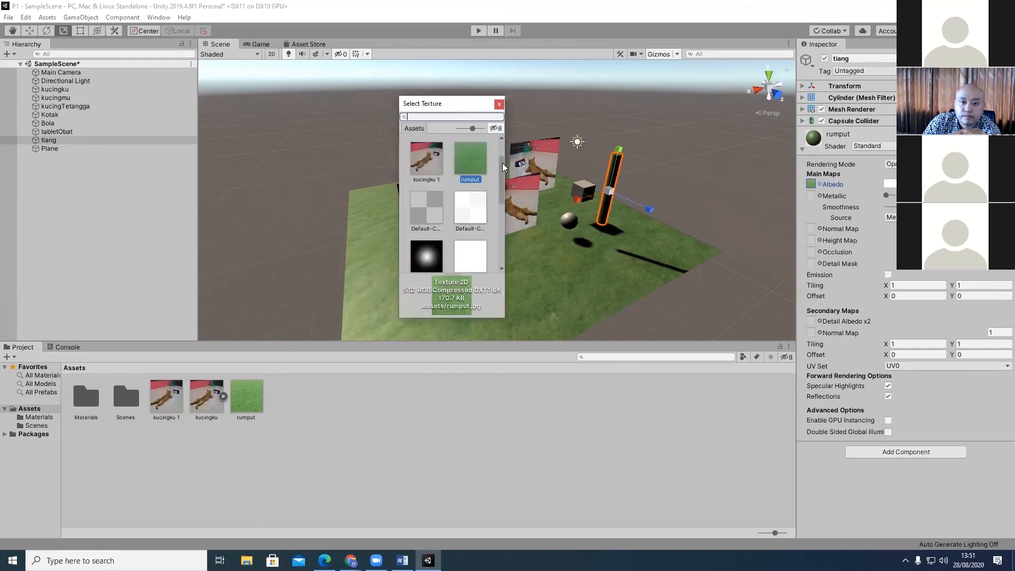
drag(503, 163, 505, 141)
click(420, 153)
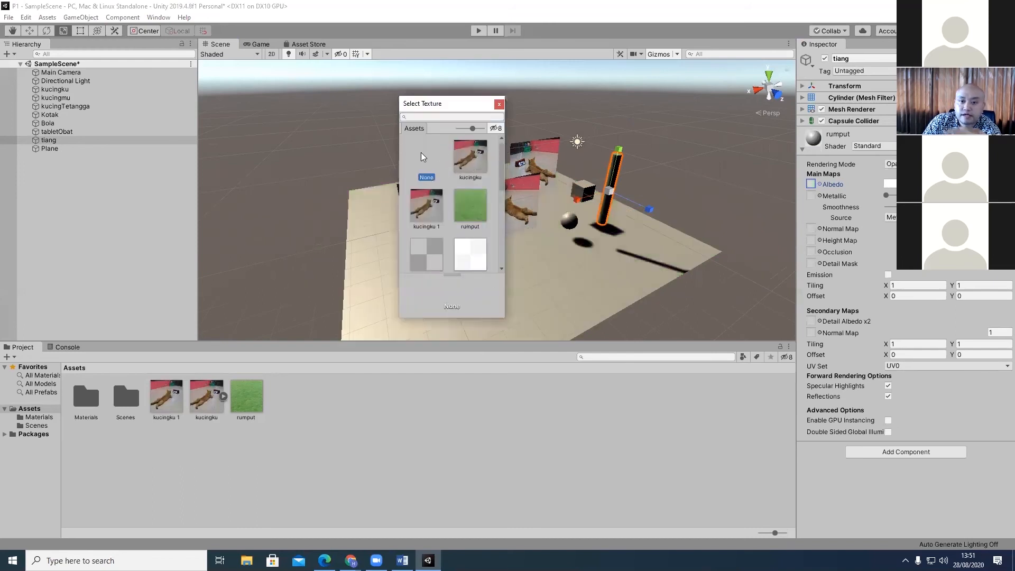
click(746, 186)
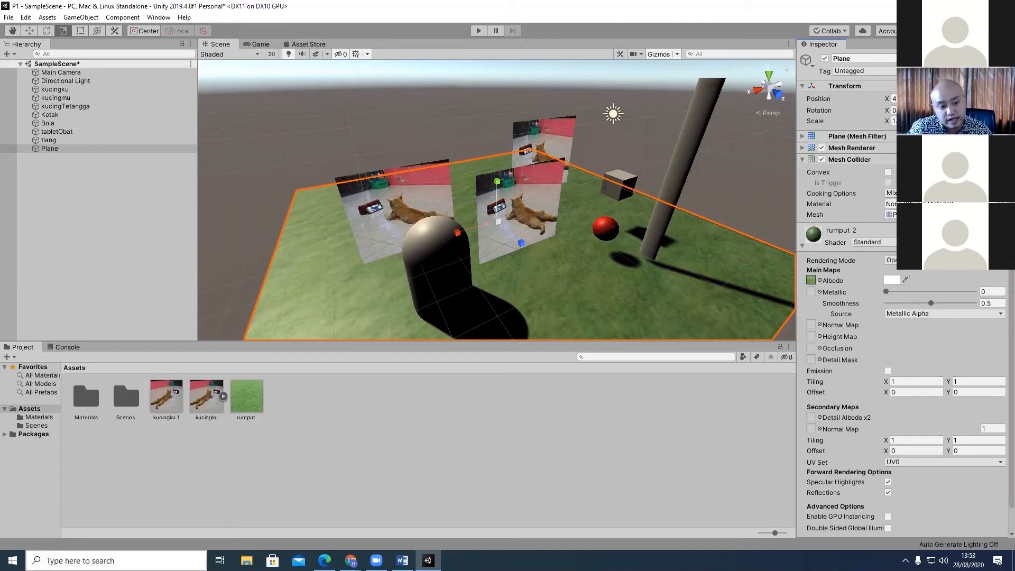
Open the Materials folder in Assets to view the rumput materials.
click(81, 403)
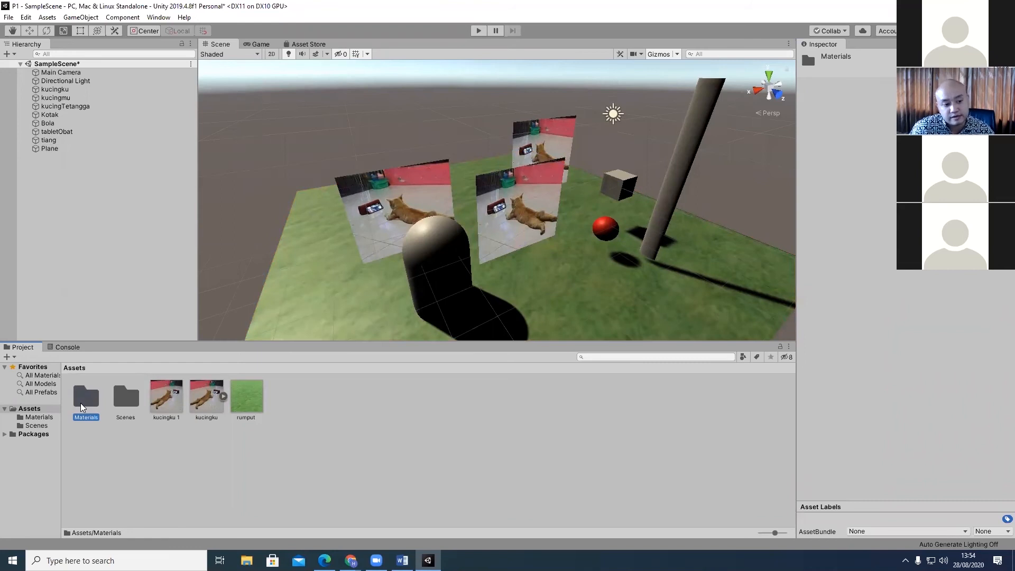
double_click(80, 403)
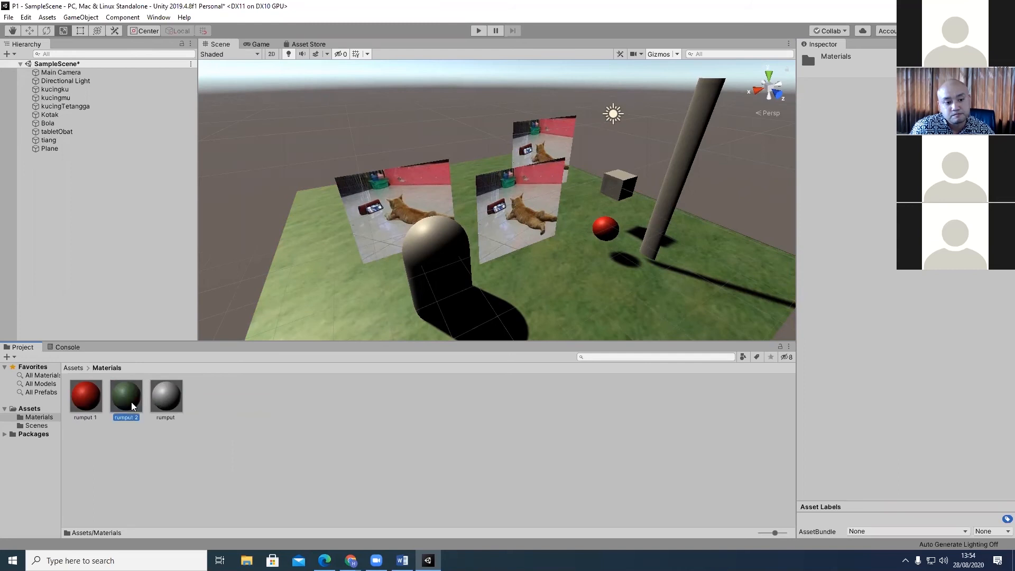
Examine the settings of the rumput, rumput 1 and rumput 2 materials, then return to the Assets folder.
click(89, 398)
click(122, 399)
click(165, 396)
click(135, 394)
click(106, 396)
click(129, 398)
click(95, 396)
click(75, 368)
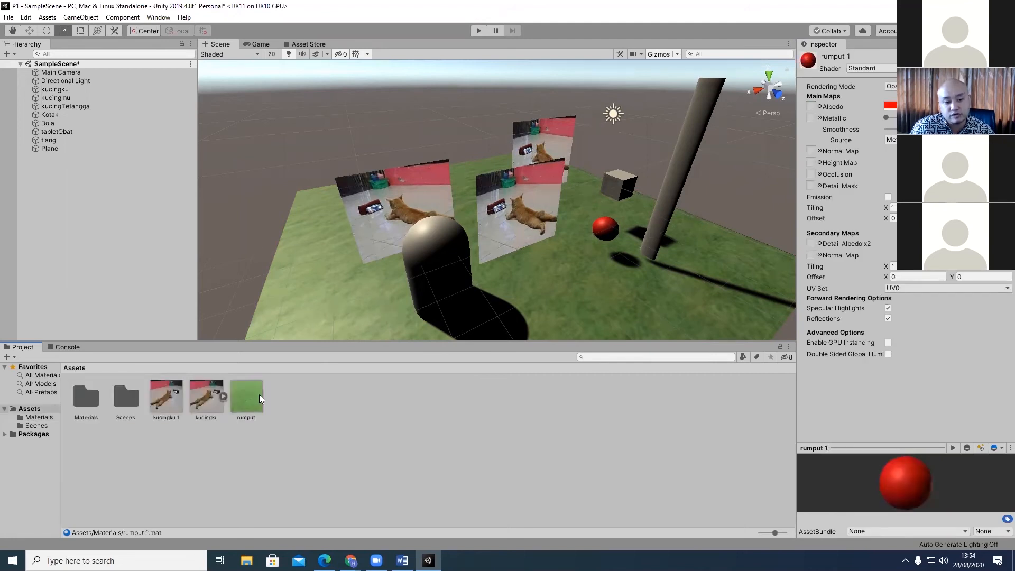
click(79, 392)
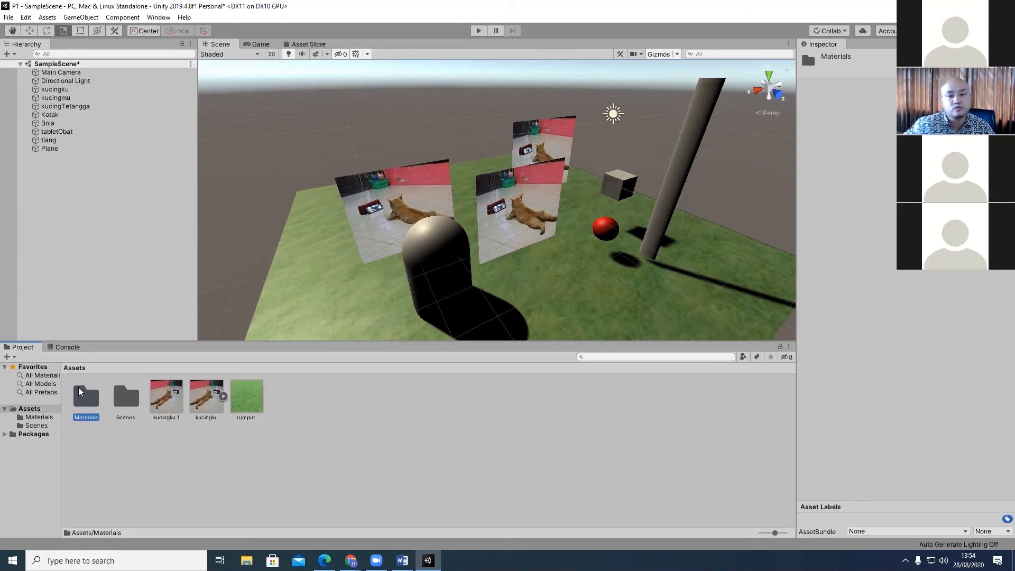
Create a new material in the Assets folder and assign the rumput texture to its Albedo.
right_click(338, 440)
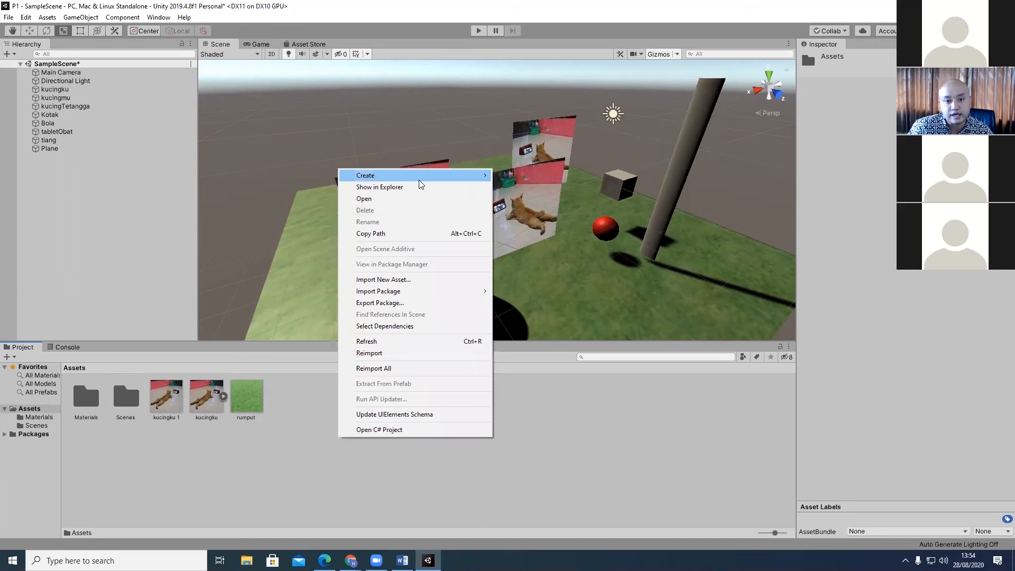
mouse_move(418, 178)
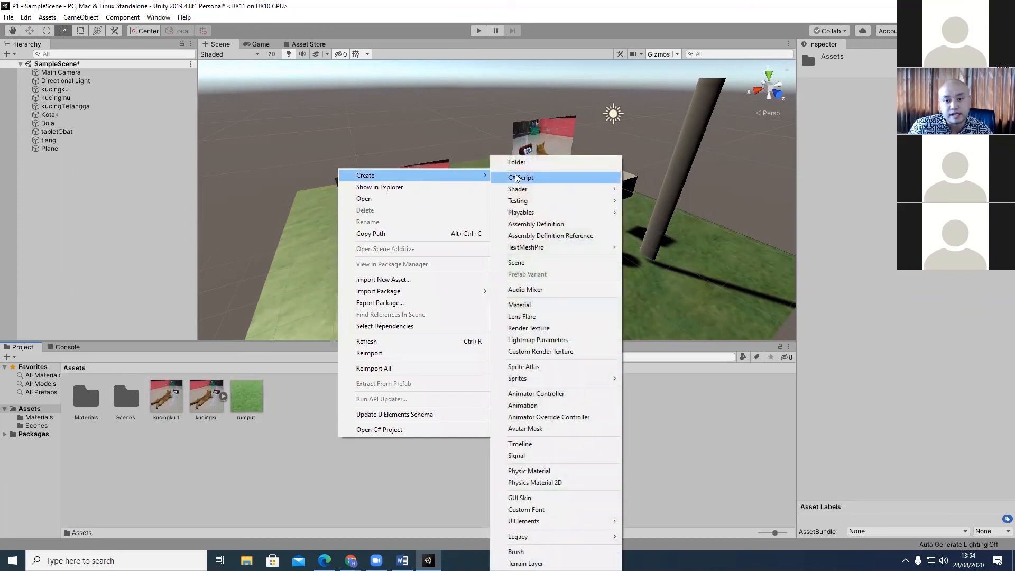
click(535, 306)
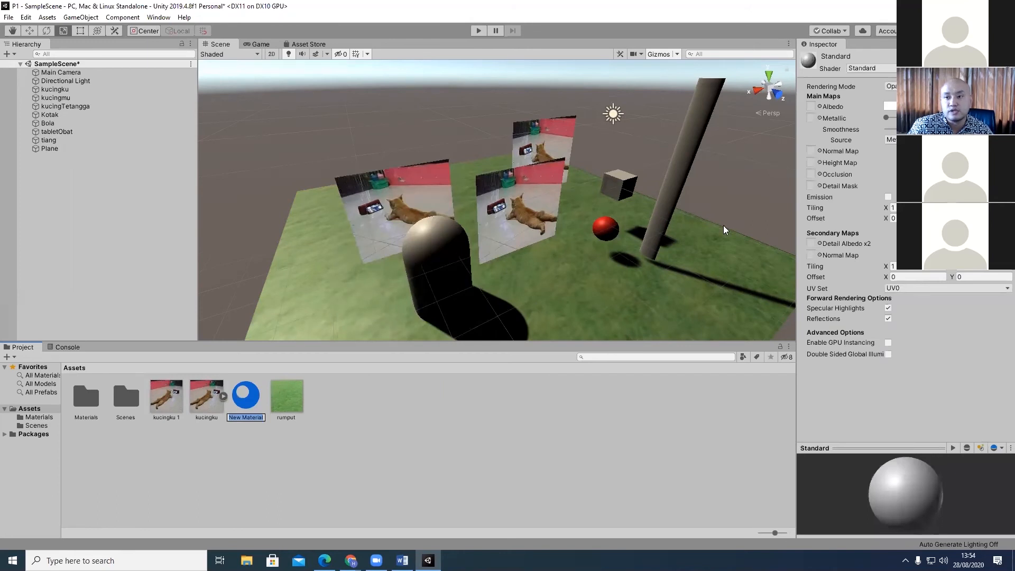
click(892, 86)
click(920, 98)
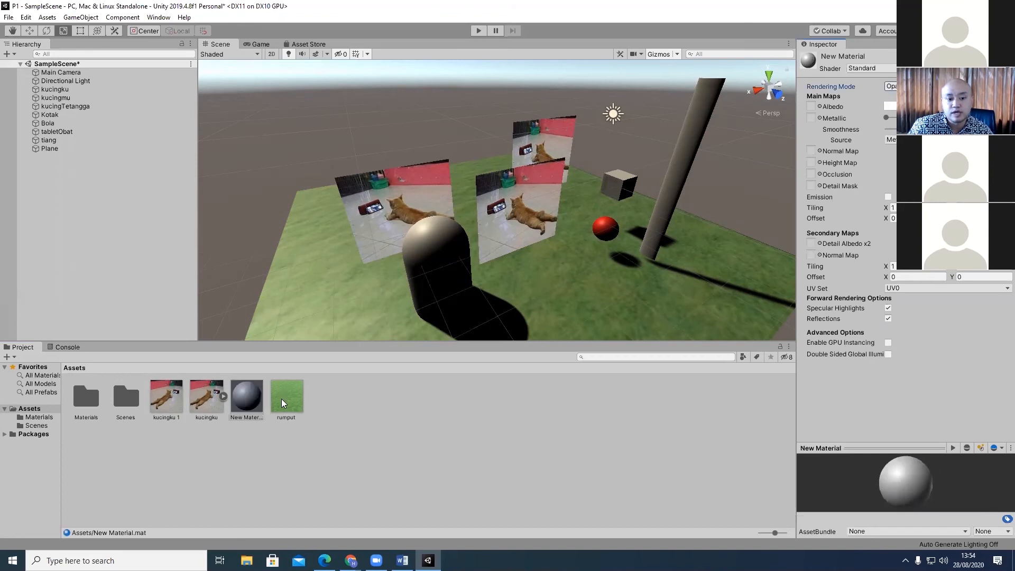
drag(287, 400, 814, 106)
Rename the new grass-textured material as "ini m rumput".
click(250, 403)
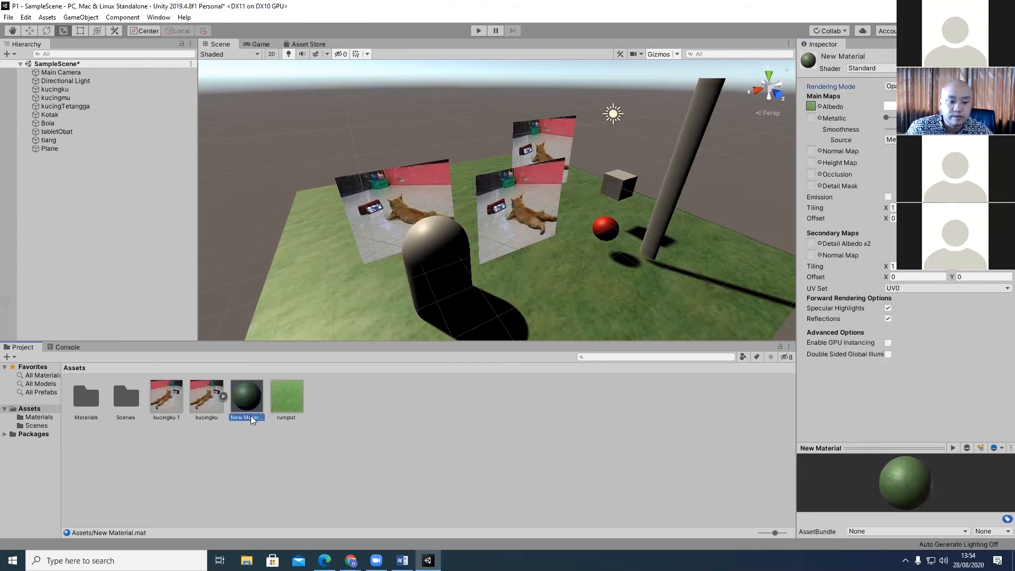
right_click(251, 416)
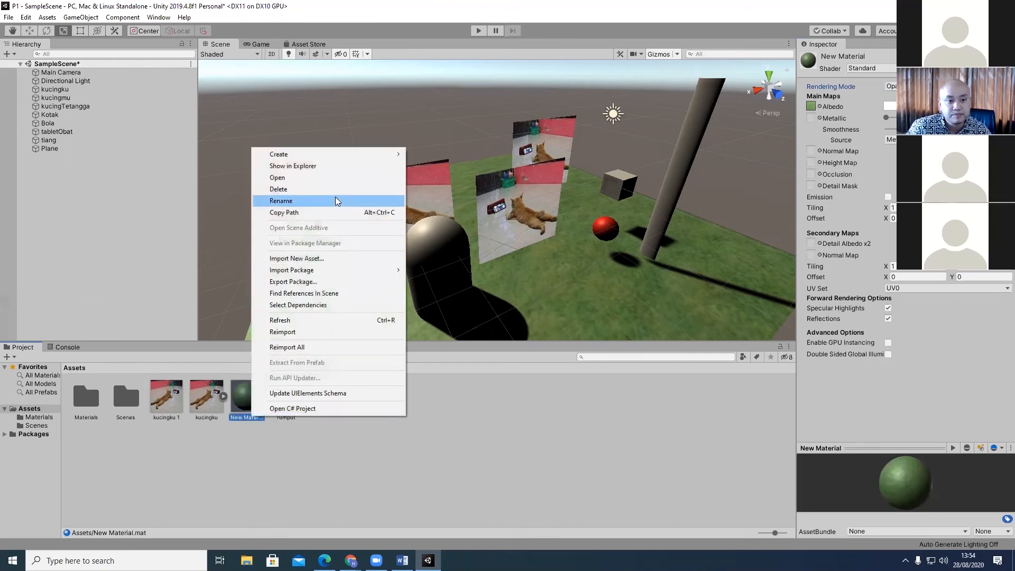
click(336, 199)
text(in)
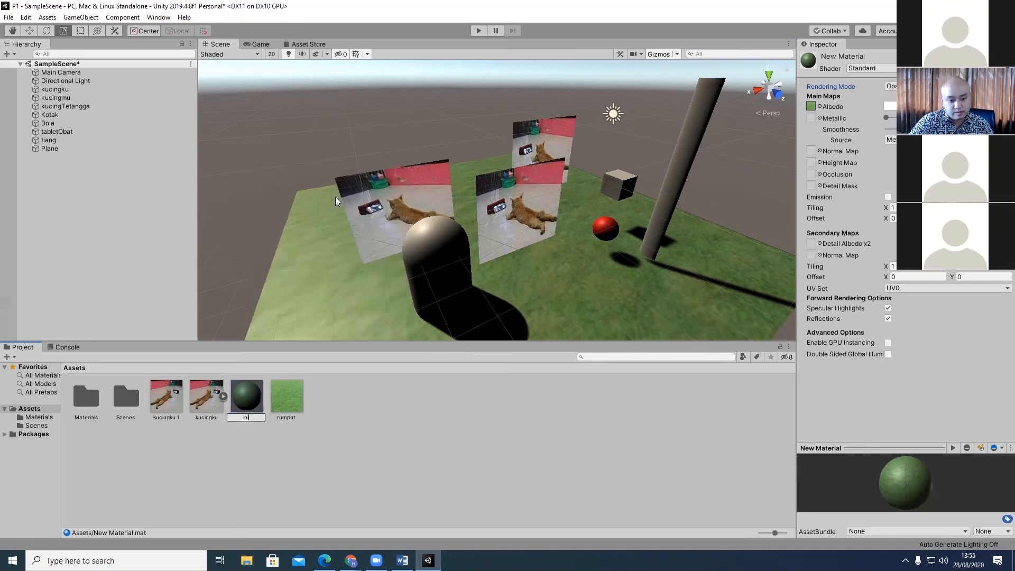
text(i m rumput)
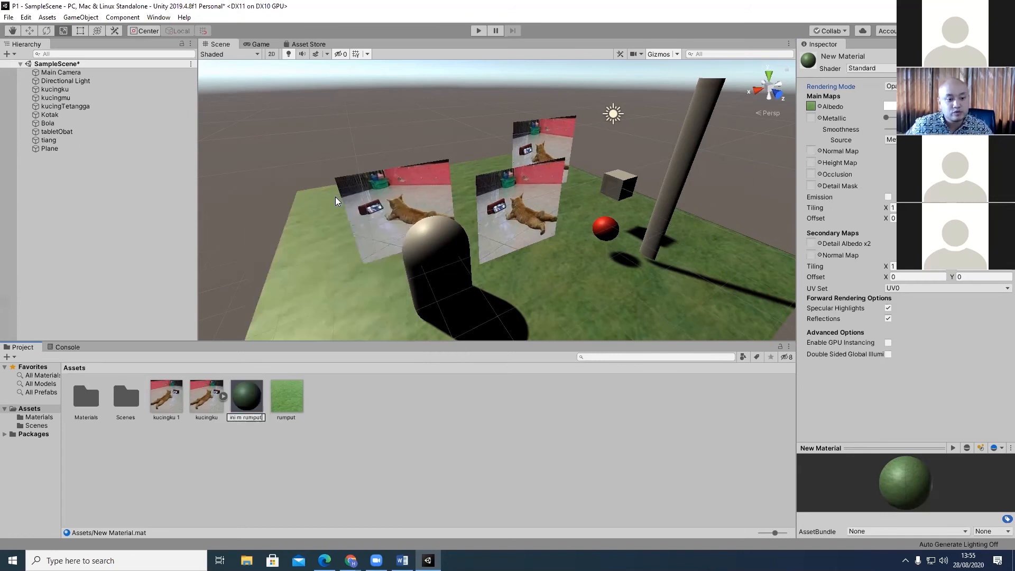
key(Return)
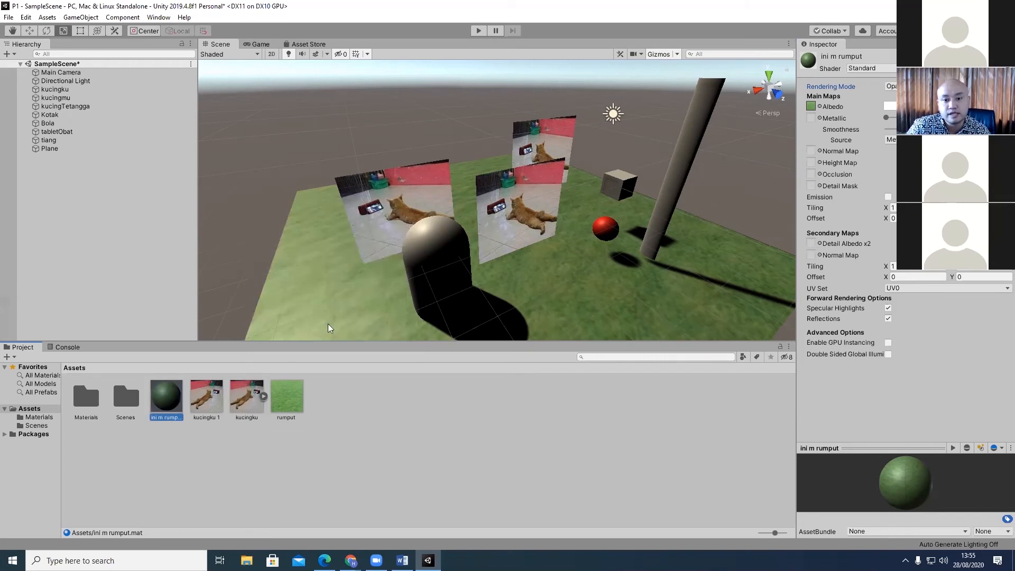
Apply the ini m rumput material to the tabletObat capsule and inspect it from another angle.
click(596, 218)
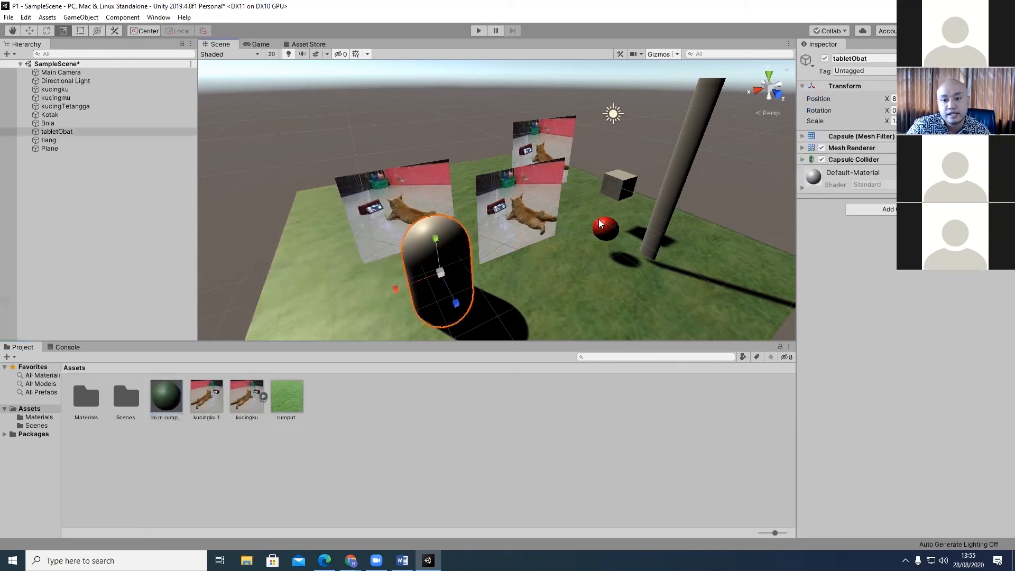
click(619, 177)
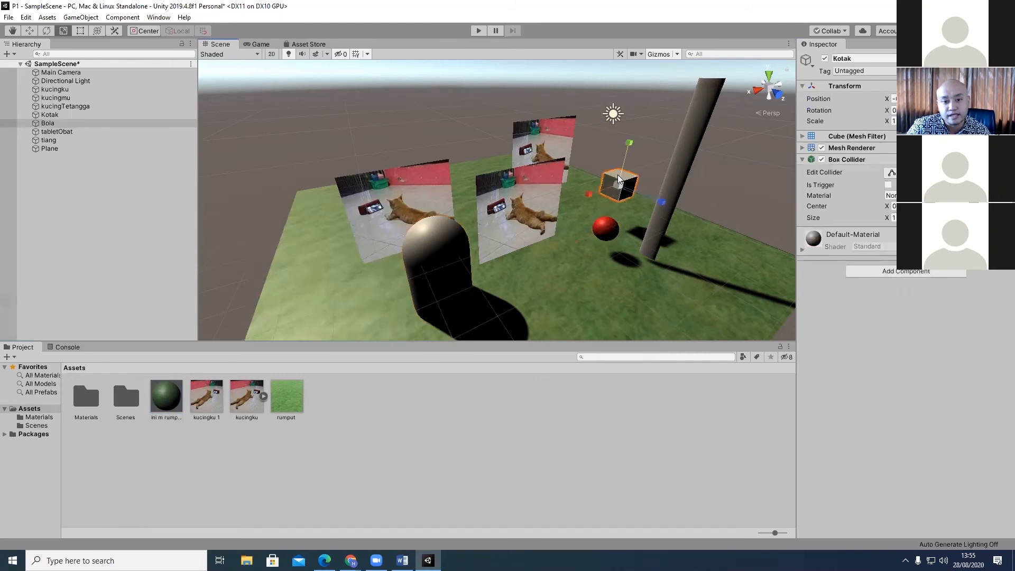
click(419, 261)
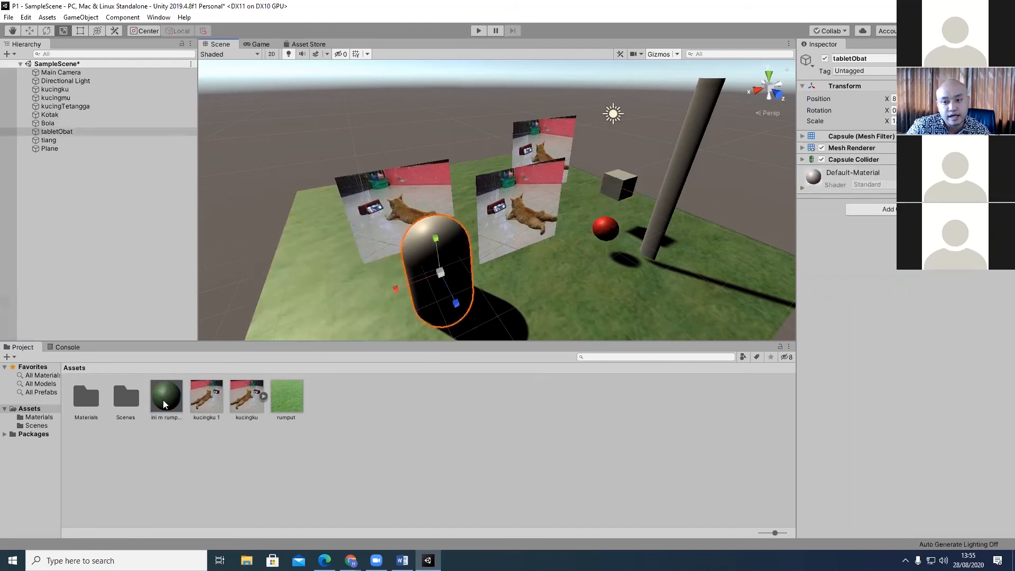
drag(164, 404, 435, 238)
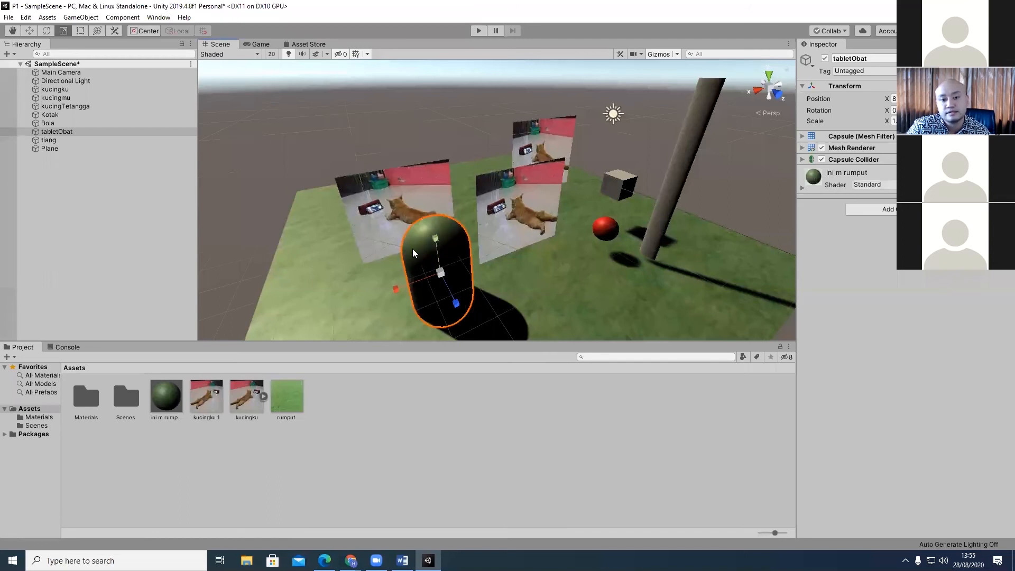
click(463, 210)
click(449, 240)
alt+drag(485, 237, 555, 216)
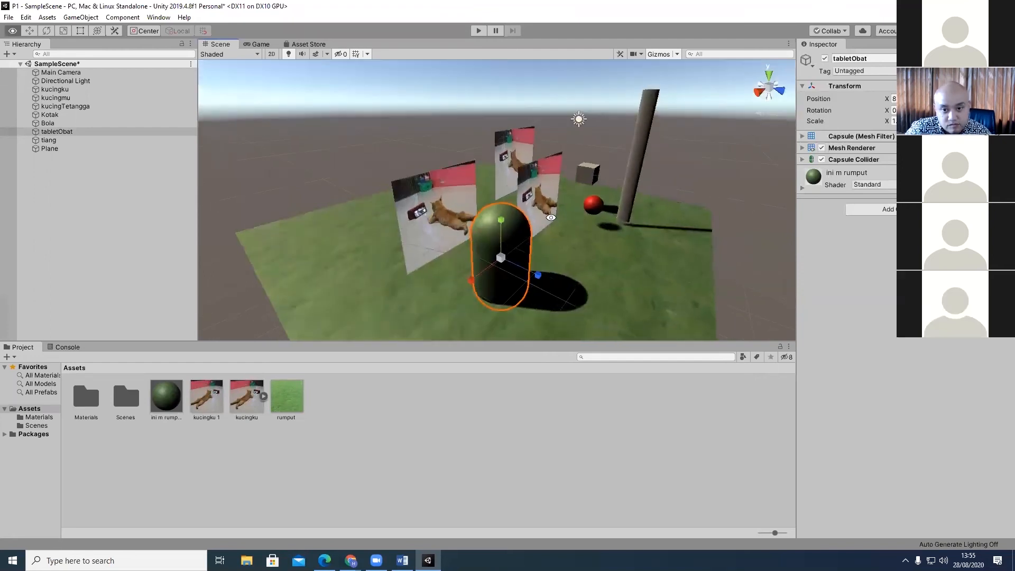
click(660, 187)
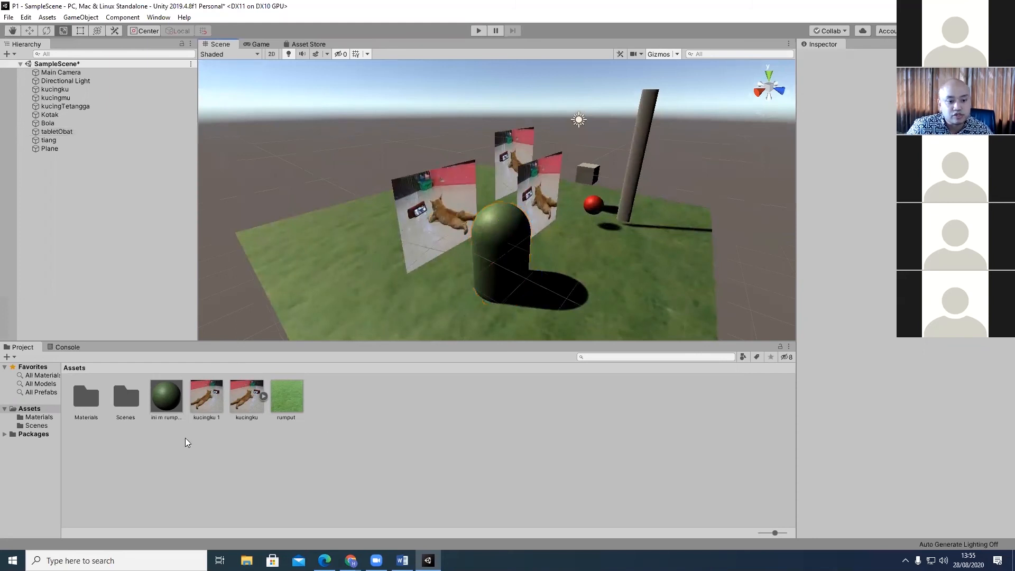
Delete the ini m rumput material from the Assets folder.
click(168, 406)
key(Delete)
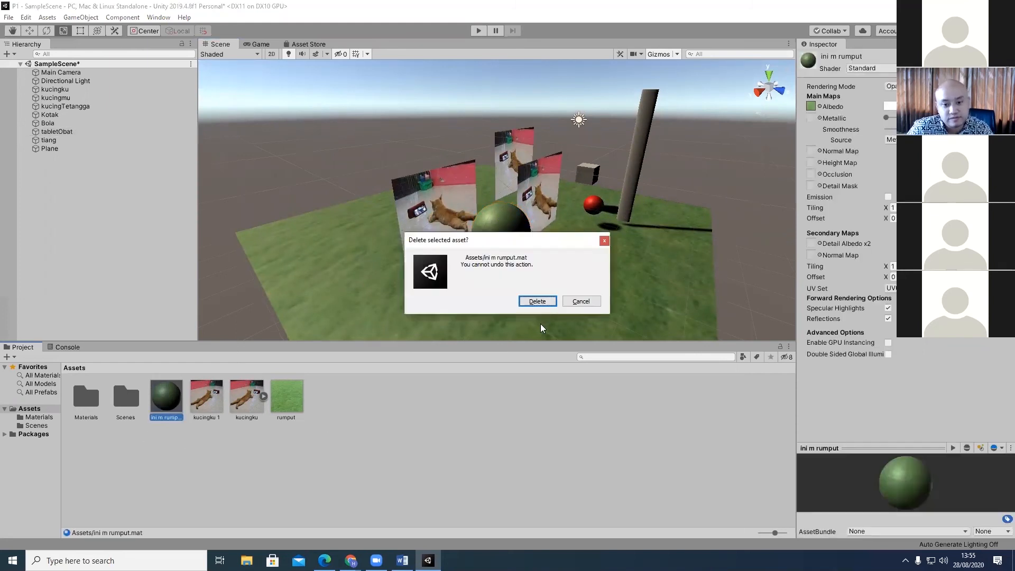
click(540, 304)
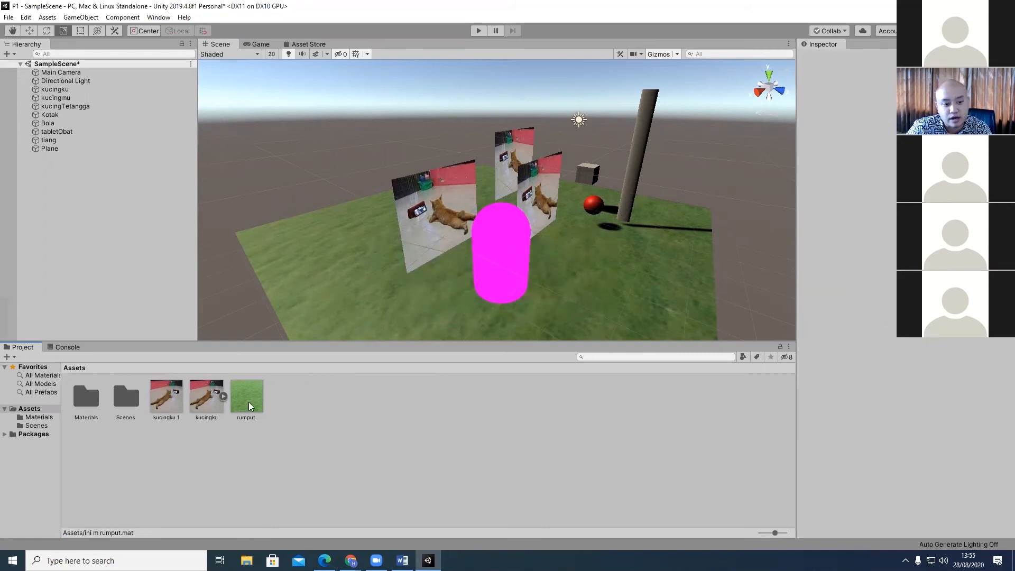
Create a new material in the Assets folder and name it materialku.
right_click(314, 421)
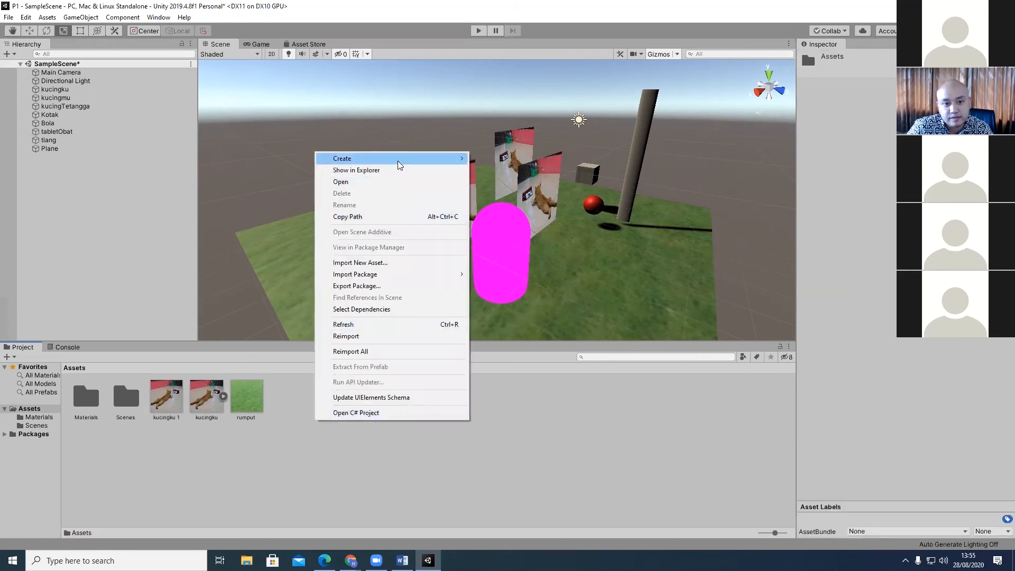
mouse_move(433, 164)
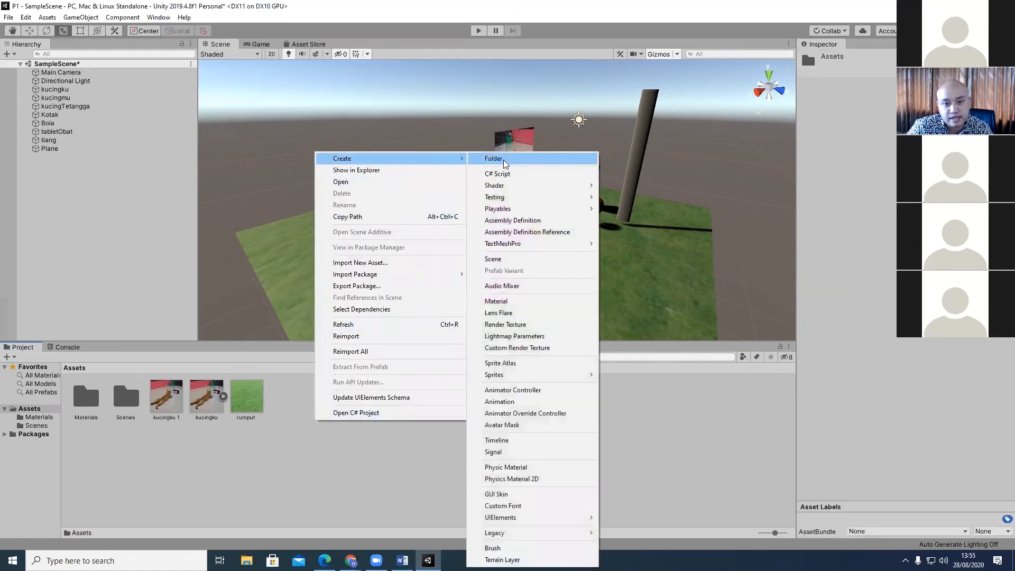
click(509, 301)
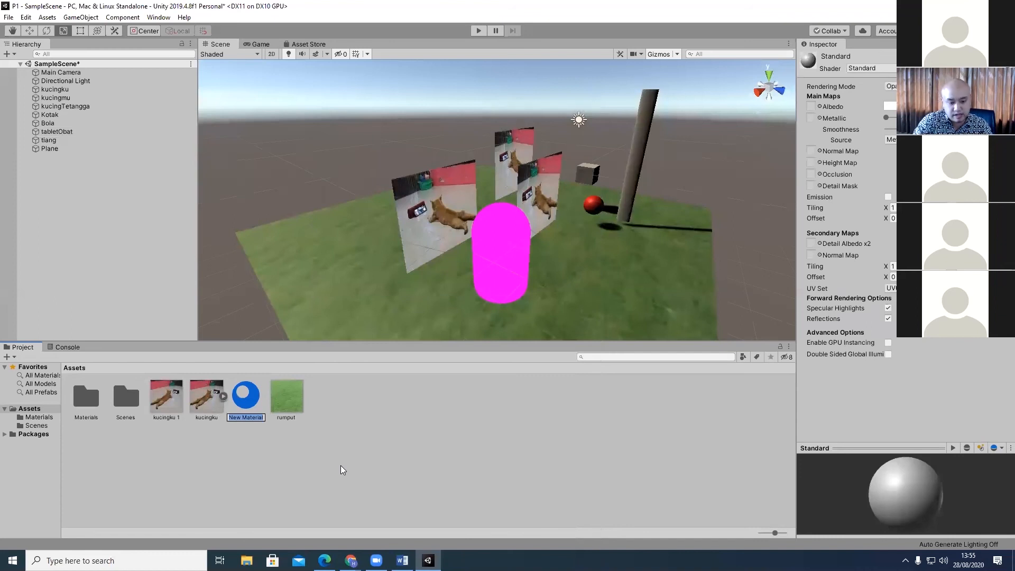
text(materialku)
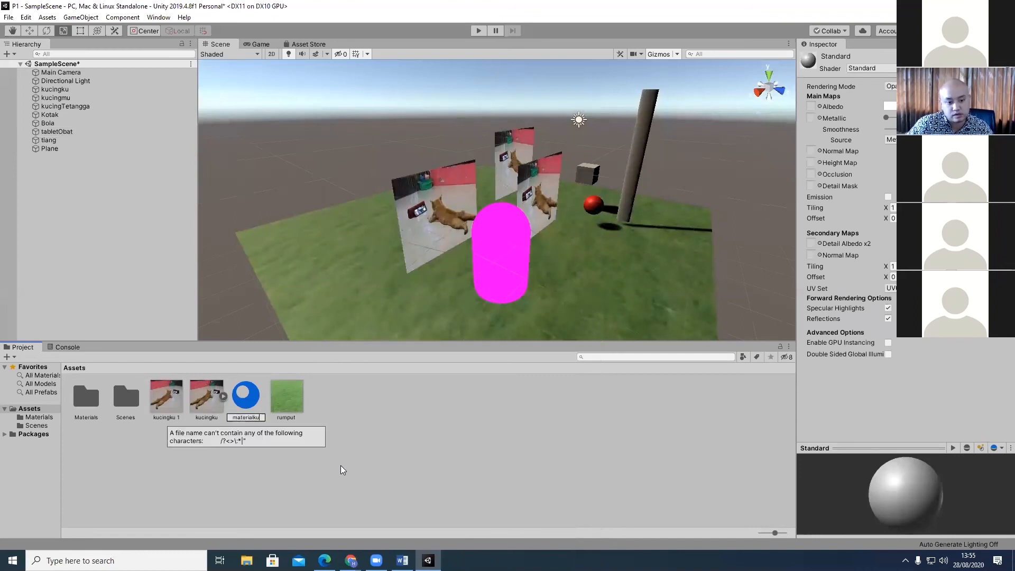
key(Return)
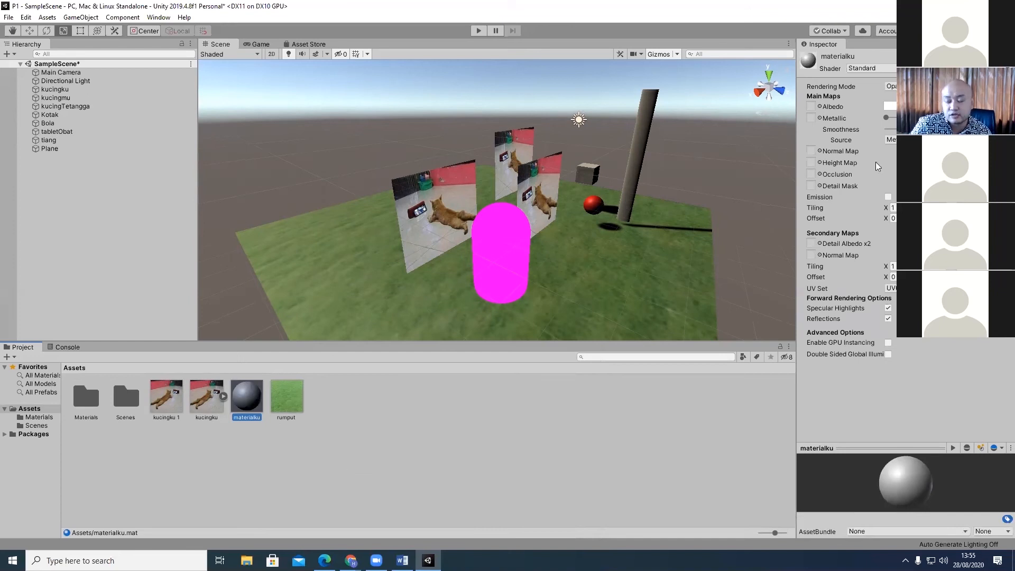
Set materialku's Albedo color to orange FF7B02 and assign the rumput texture to its Albedo.
click(890, 106)
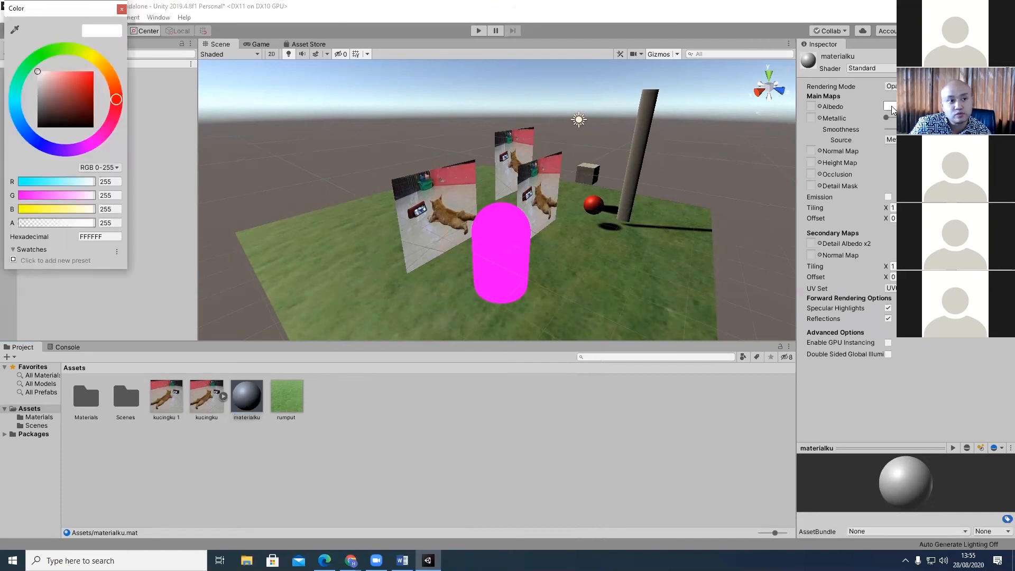
click(224, 109)
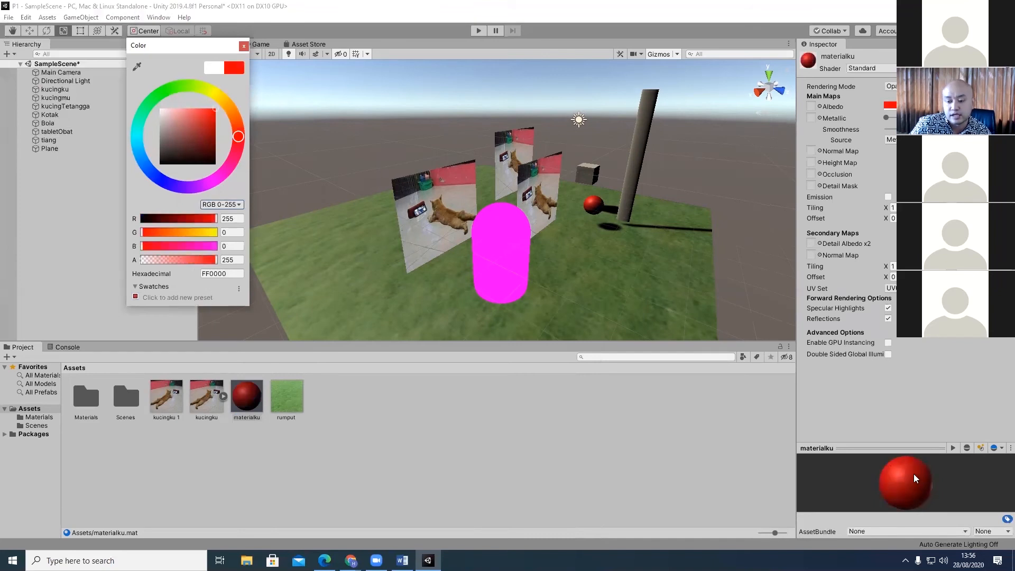
click(231, 114)
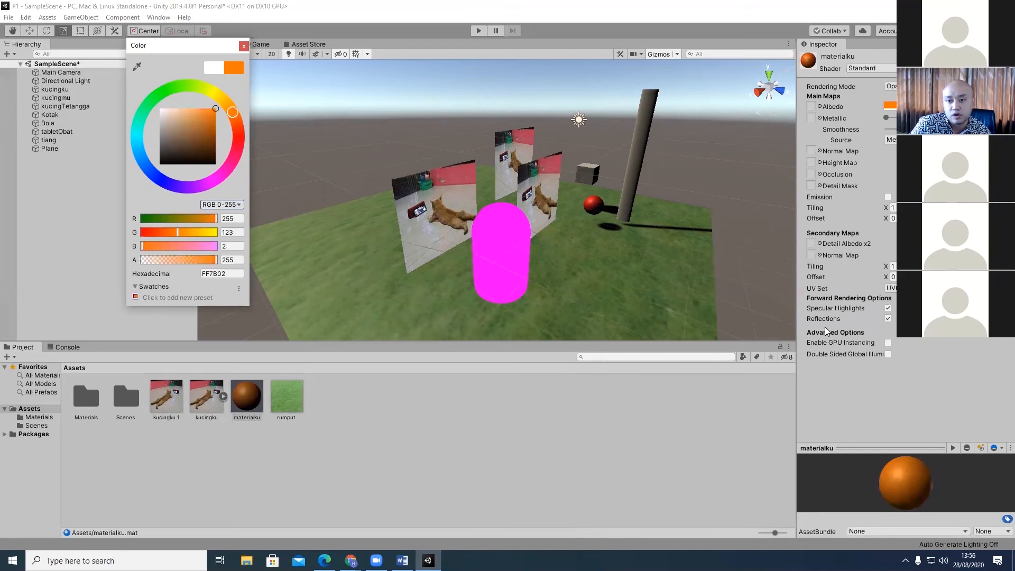
click(354, 408)
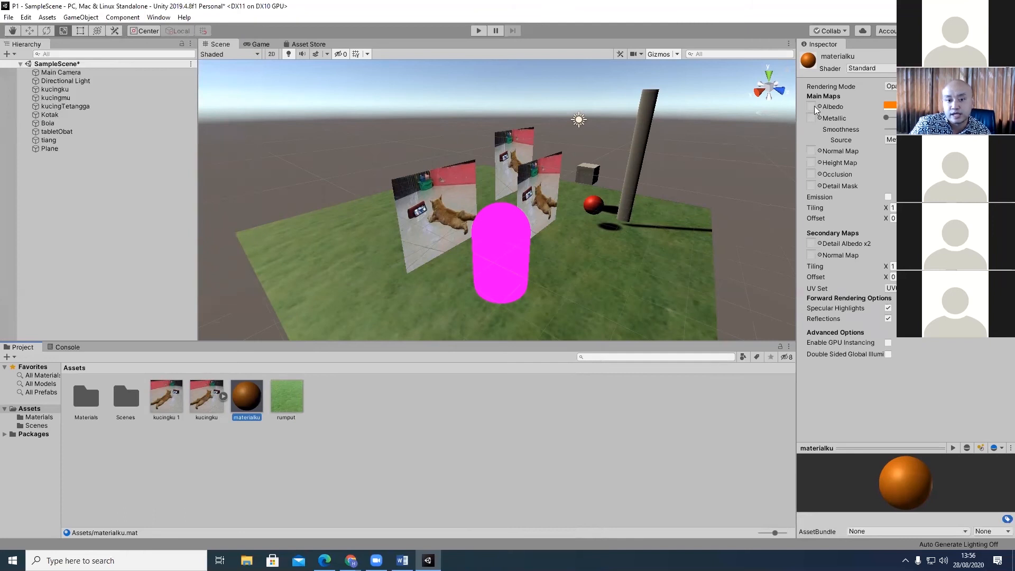
drag(288, 401, 811, 108)
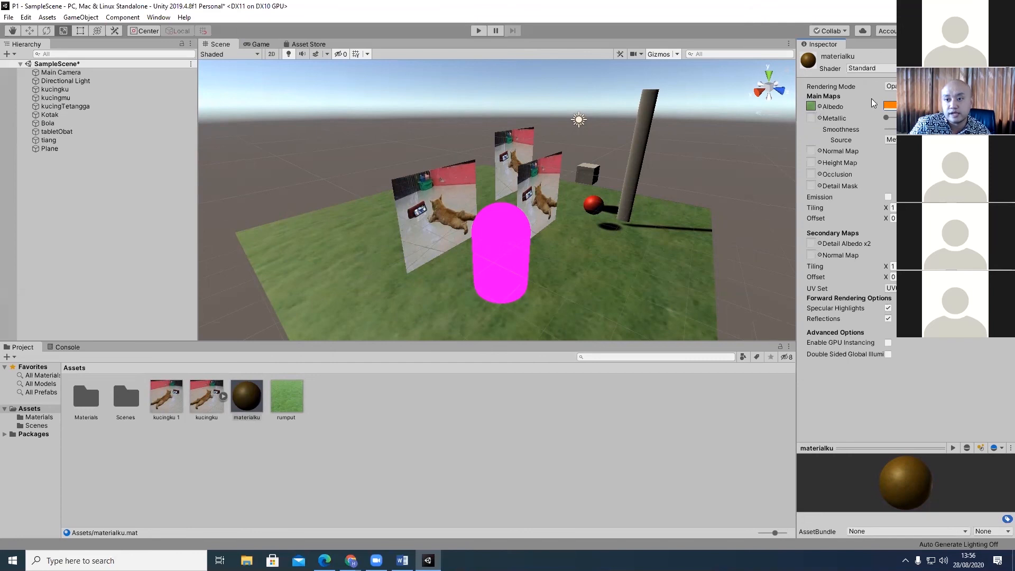
Apply the materialku material to the tabletObat capsule and deselect it.
click(518, 228)
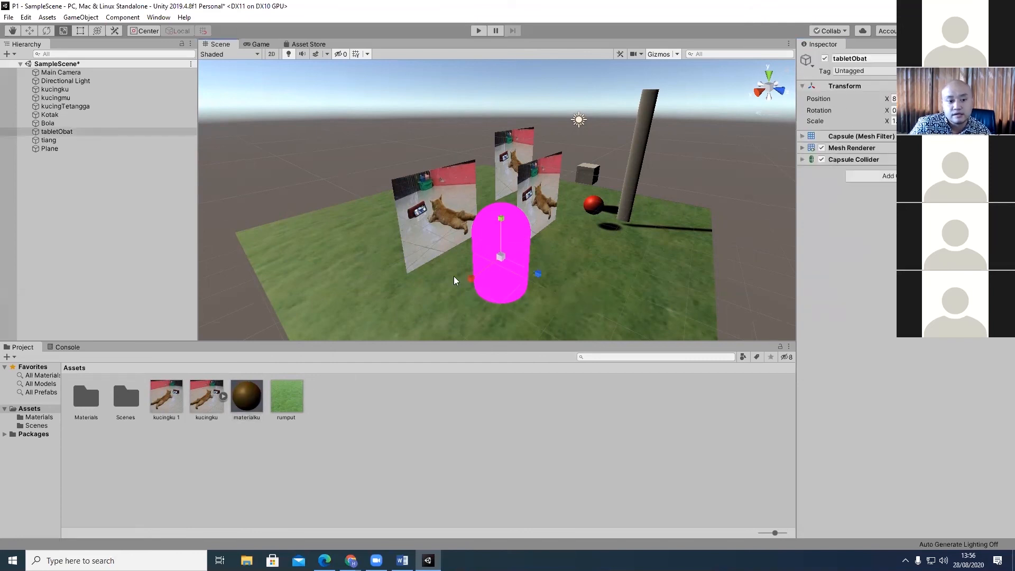
drag(242, 392, 498, 222)
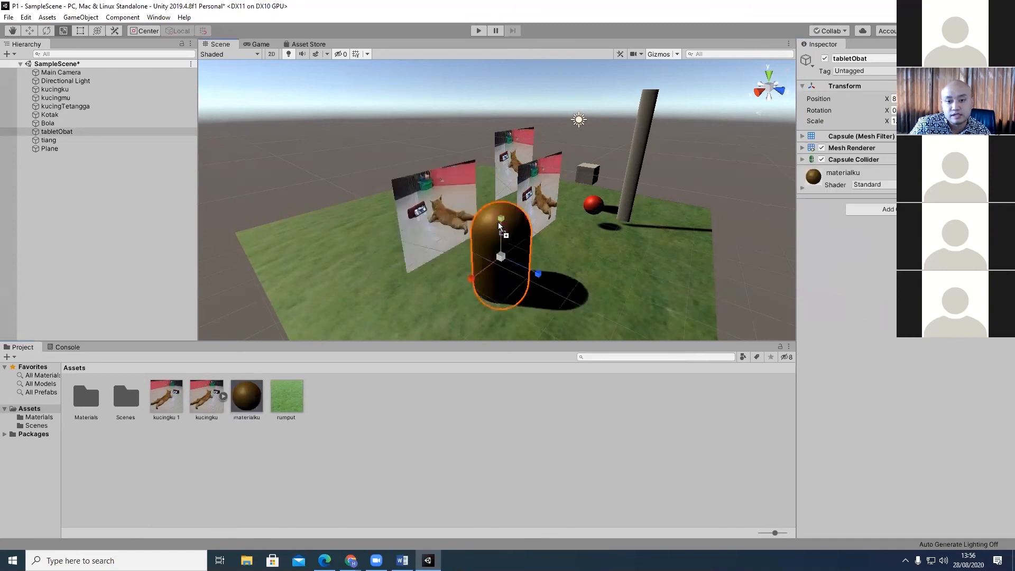
click(676, 164)
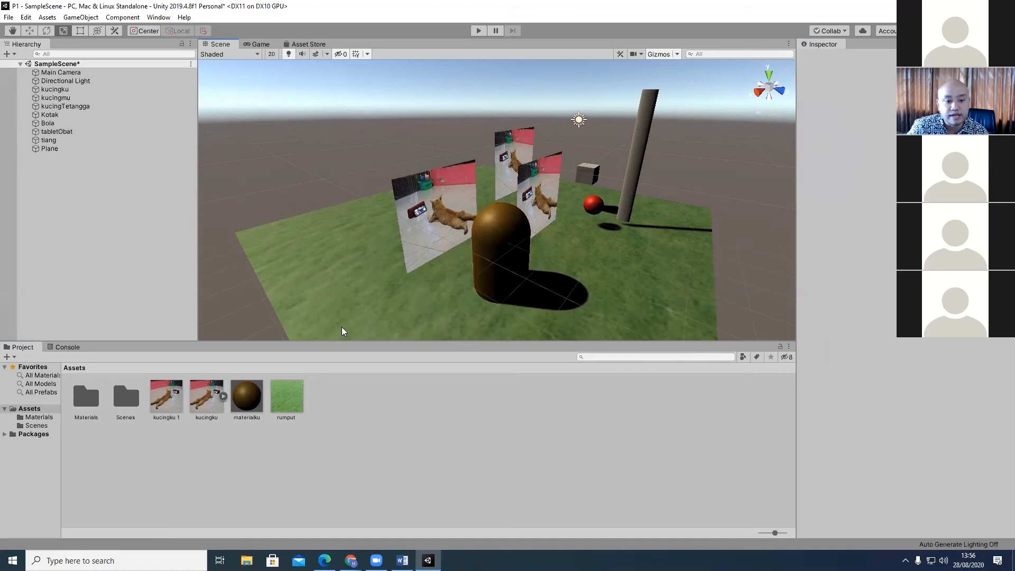
Review materialku's settings and the materials in the Materials folder, then return to Assets.
click(248, 395)
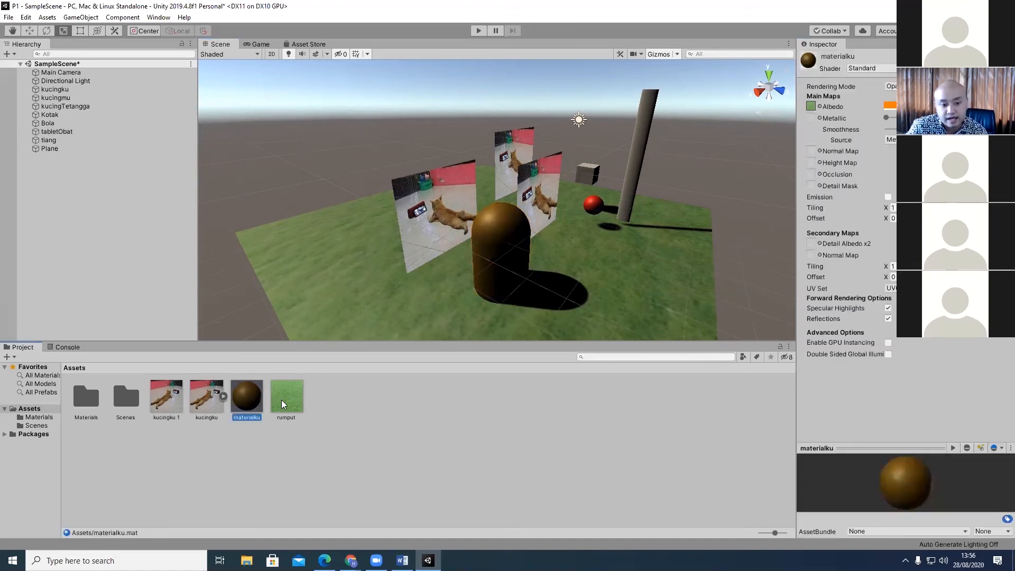
double_click(92, 396)
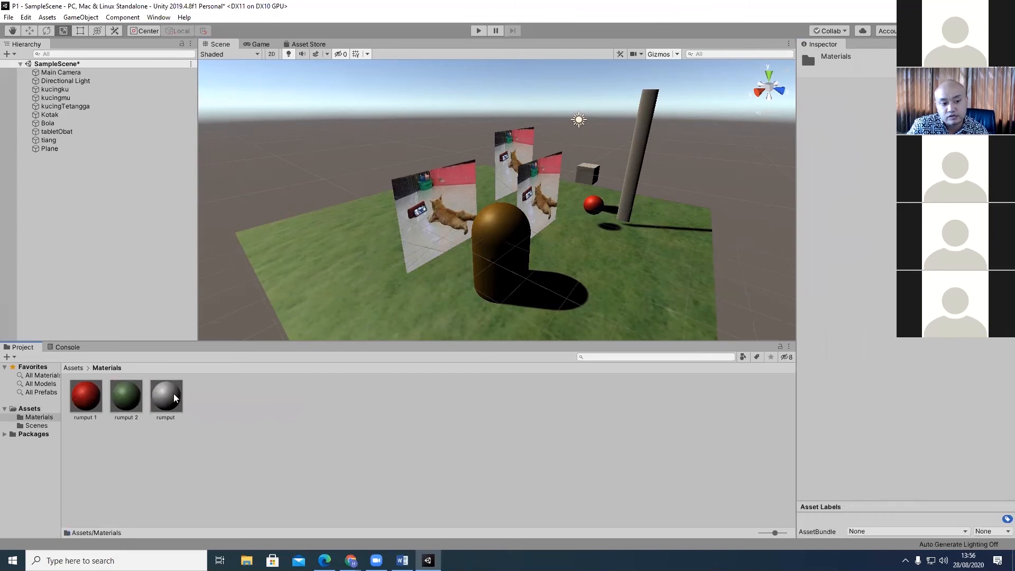
click(74, 369)
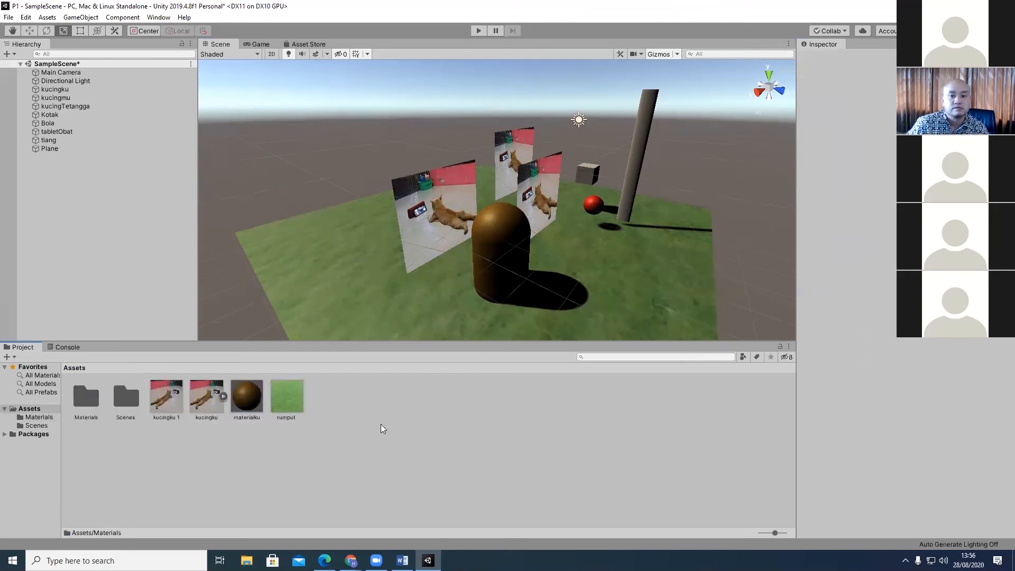
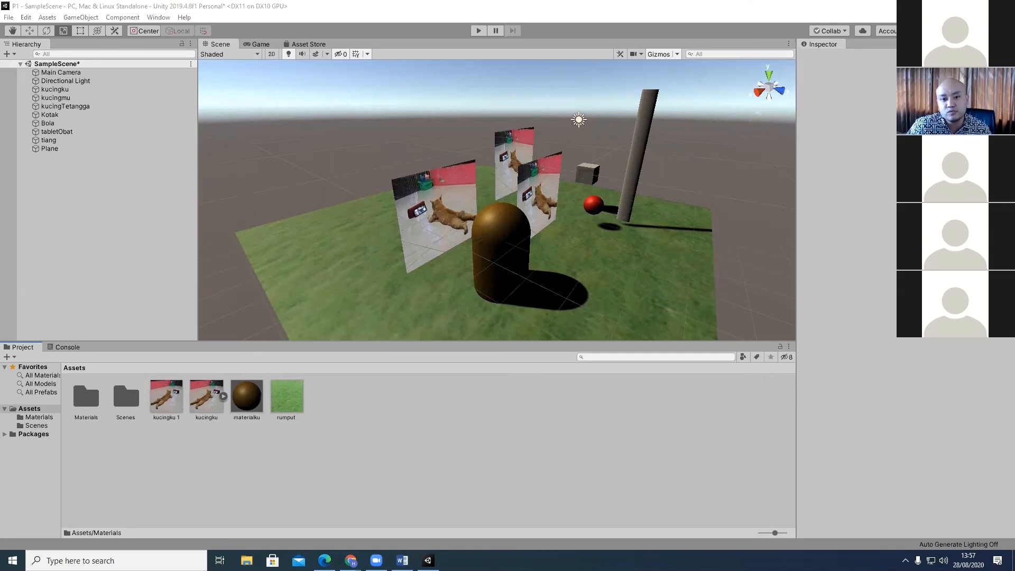
Create an empty game object in the scene, collapse its Transform component, and select the kucingku sprite to compare components.
scroll(563, 169, down, 3)
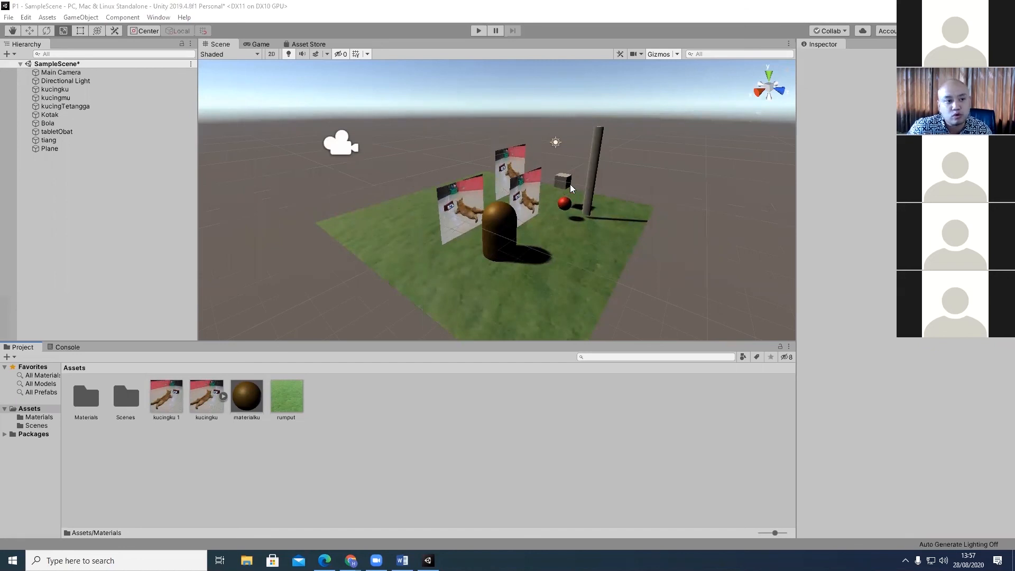
right_click(70, 187)
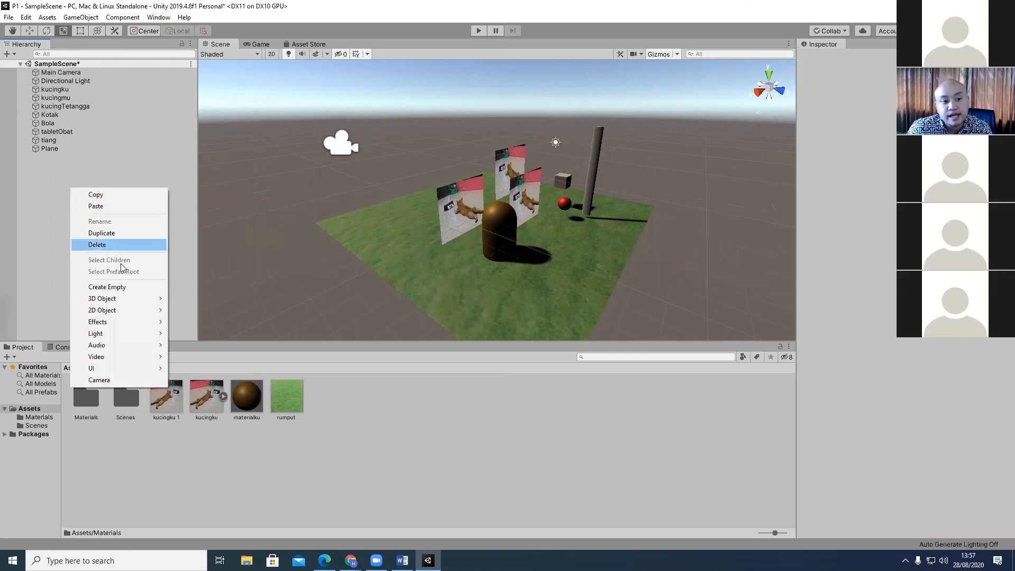
click(123, 288)
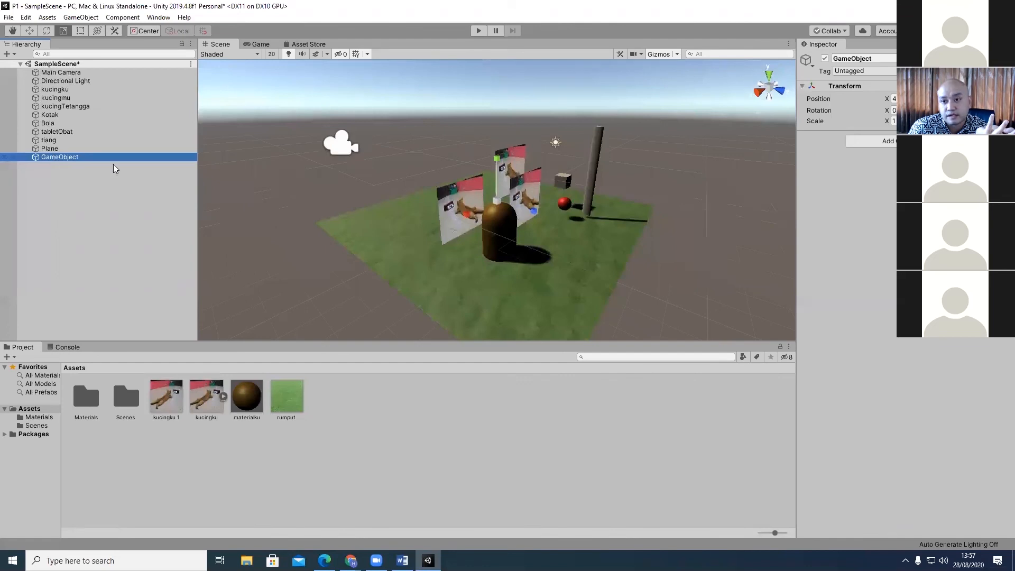
click(846, 86)
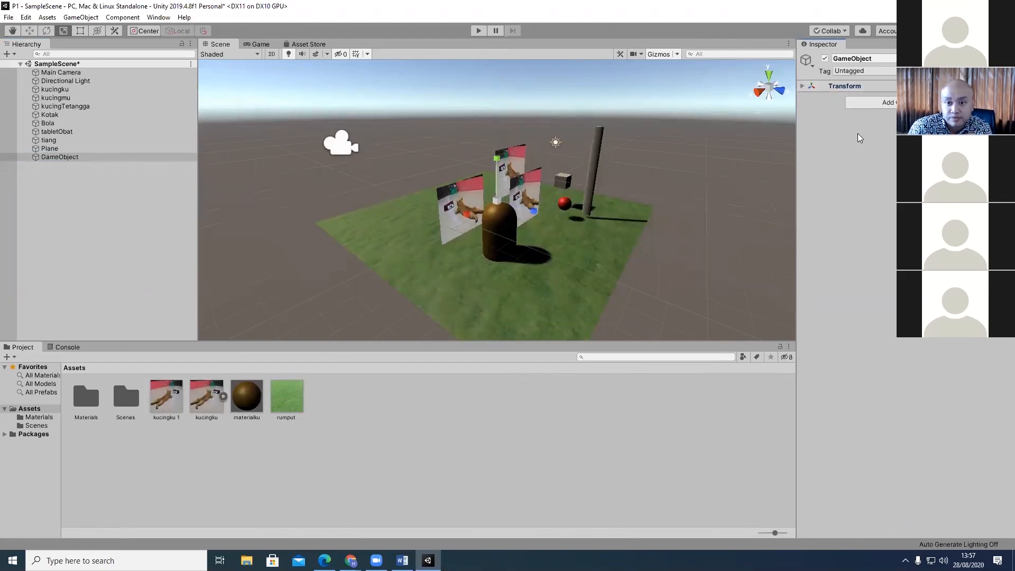
click(520, 160)
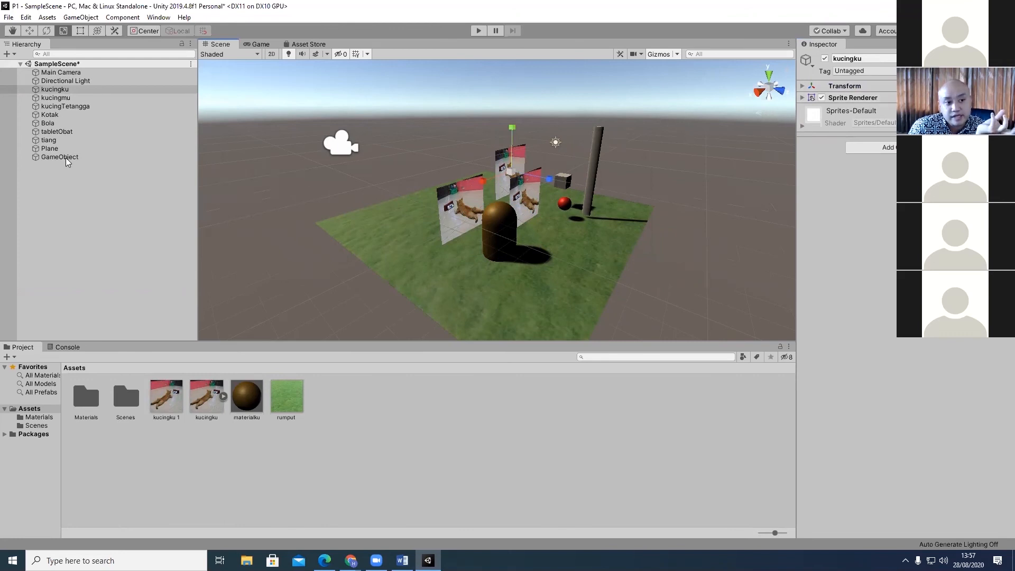
Add a Sprite Renderer component to the empty GameObject, view its material settings, and remove the component again.
click(188, 157)
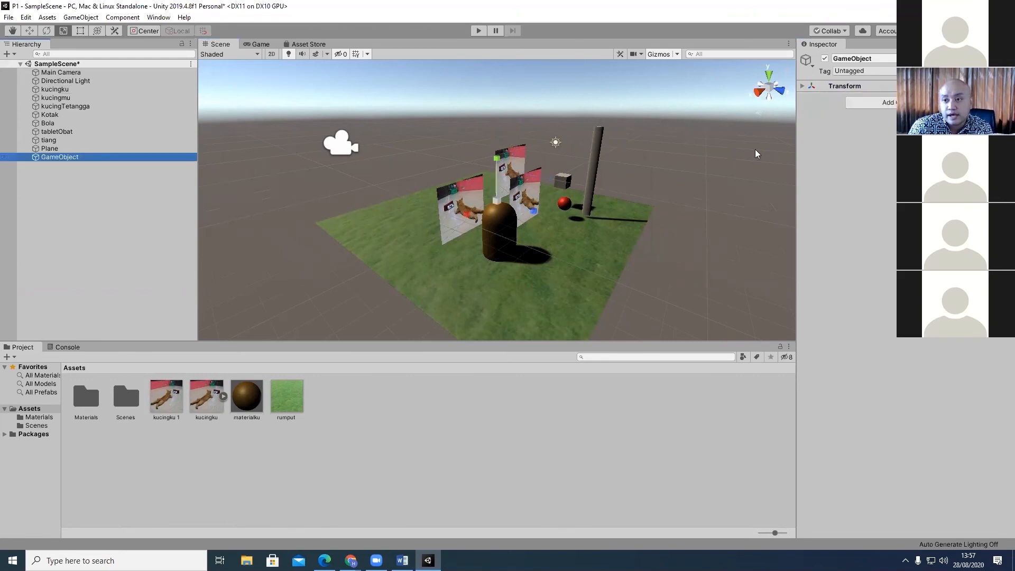
click(881, 104)
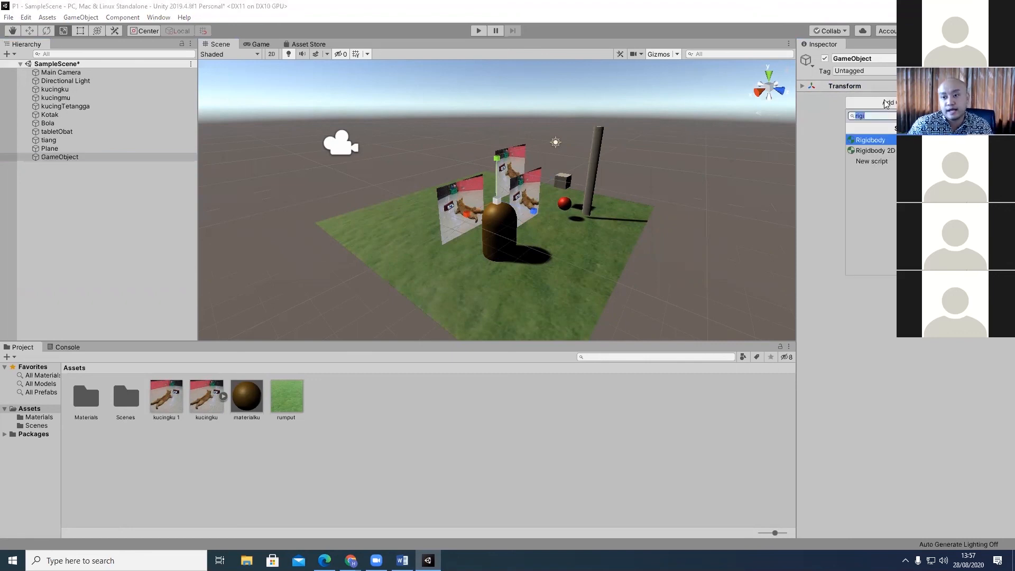
text(spriter)
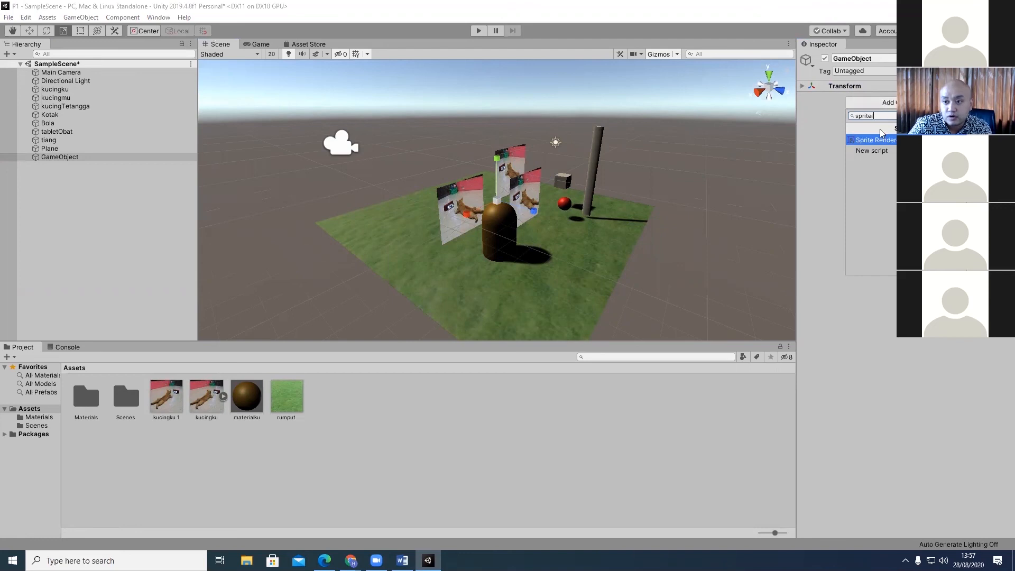
click(880, 140)
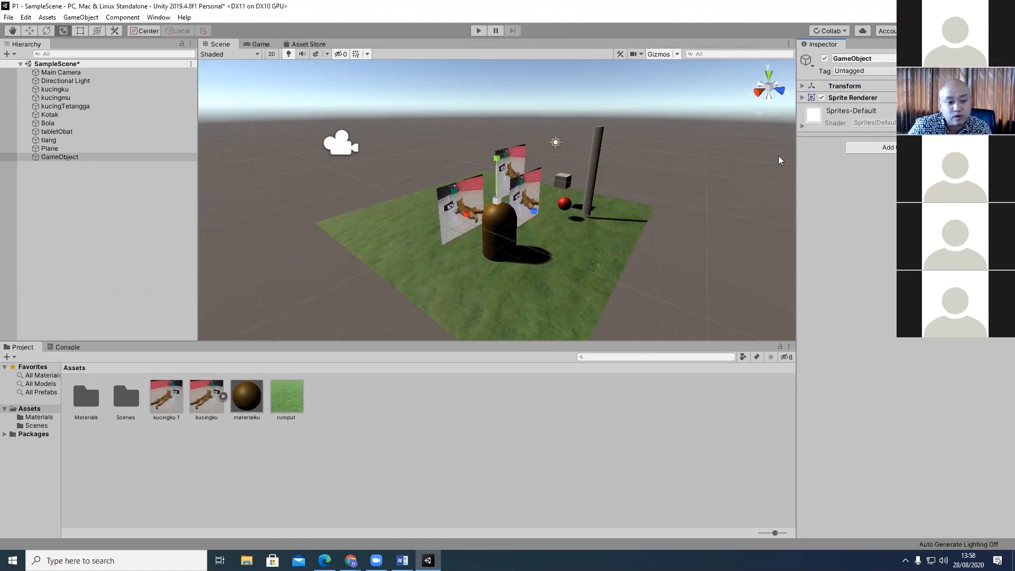
click(803, 125)
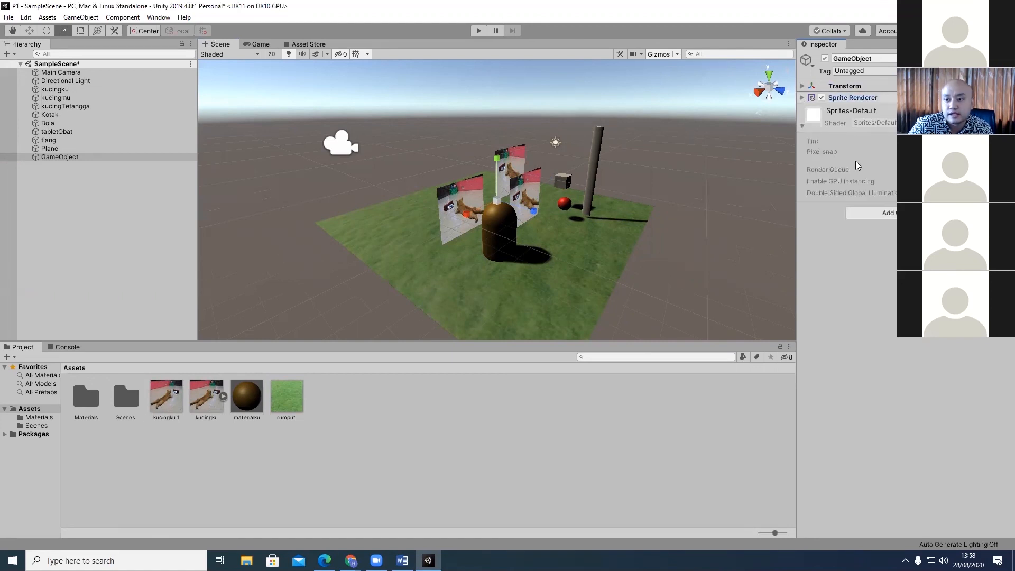
right_click(845, 98)
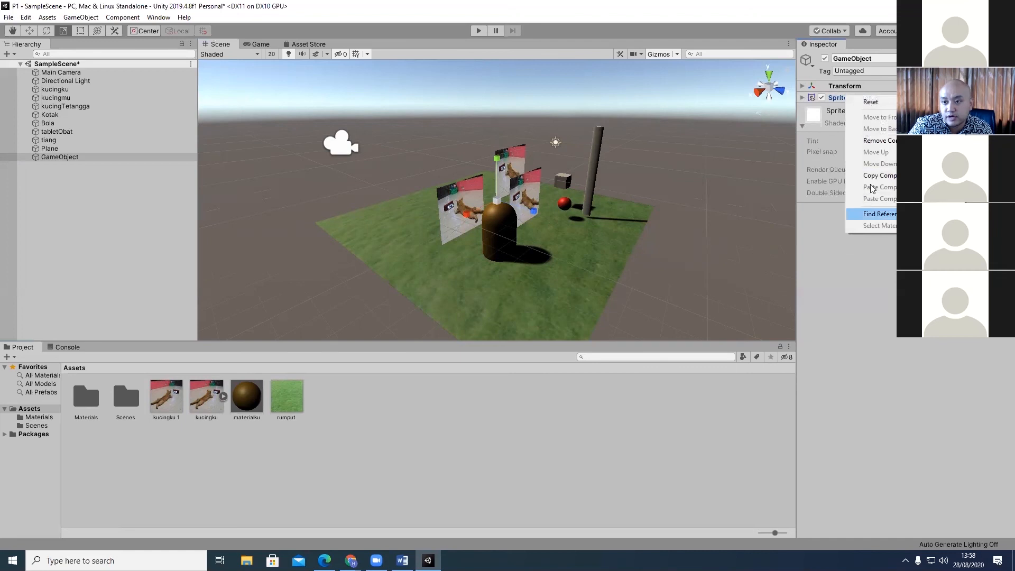
click(878, 140)
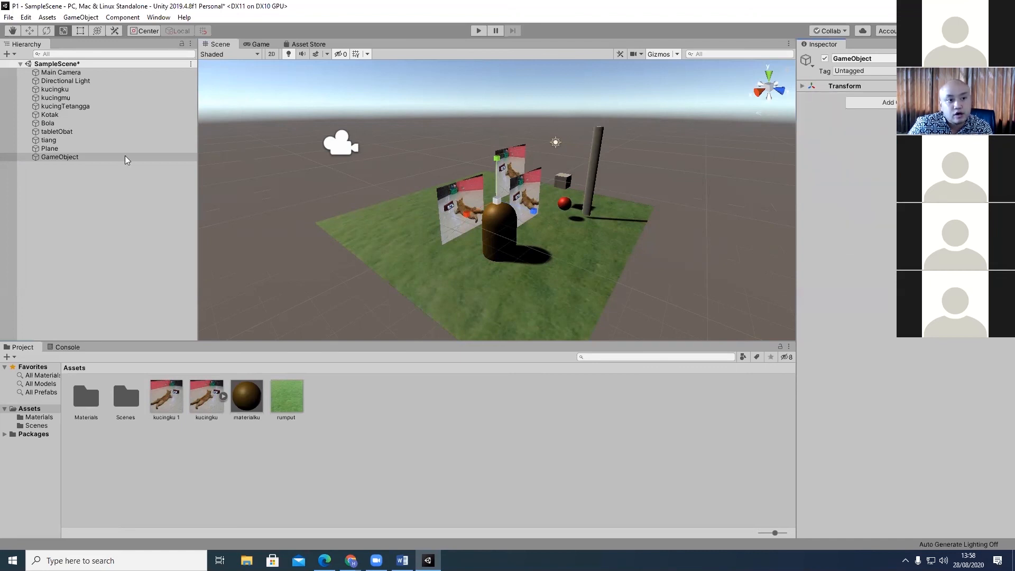
Add a Sprite Renderer component to GameObject and assign kucingku as its sprite.
click(61, 156)
right_click(65, 182)
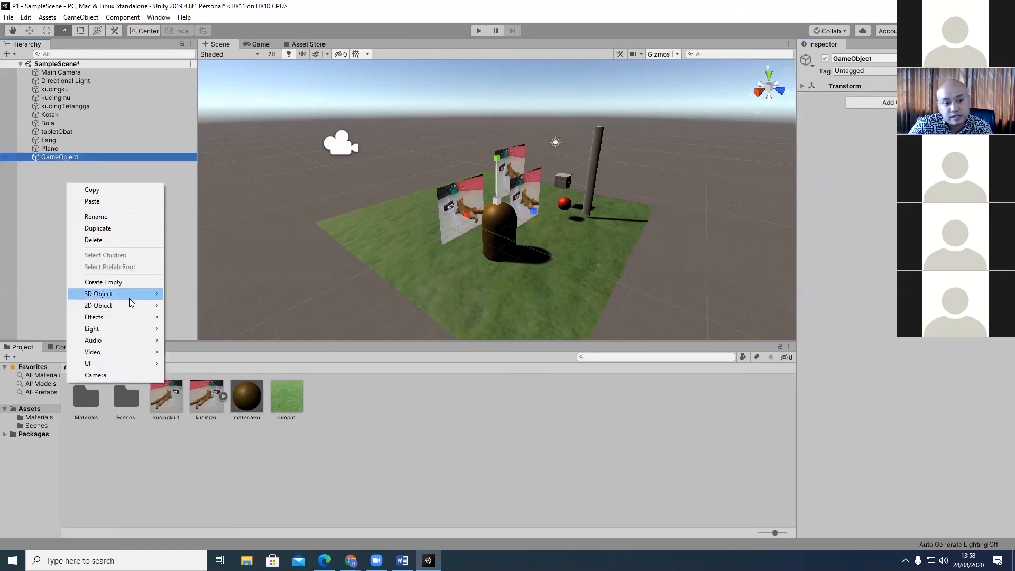
click(41, 189)
click(56, 157)
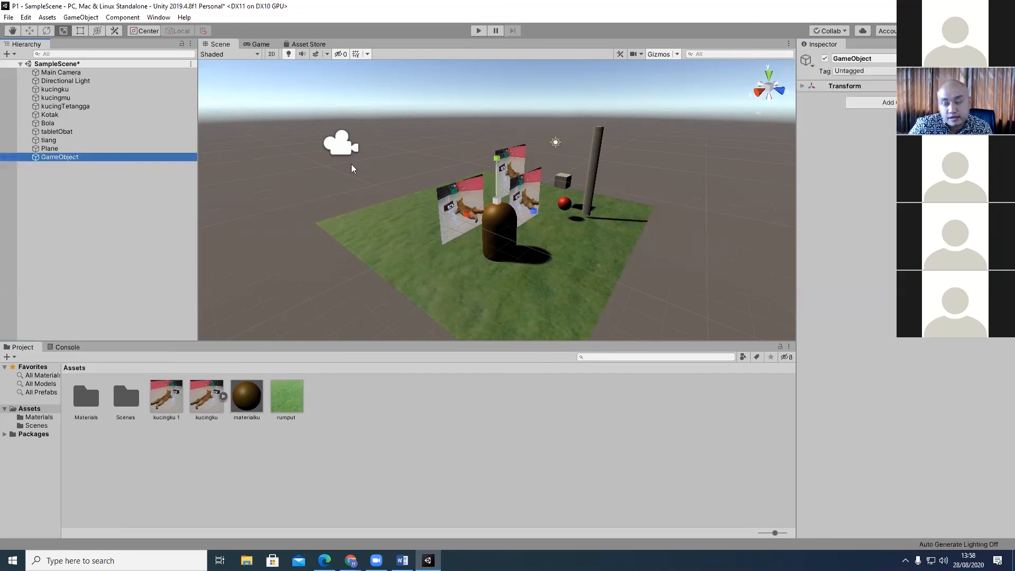
click(868, 102)
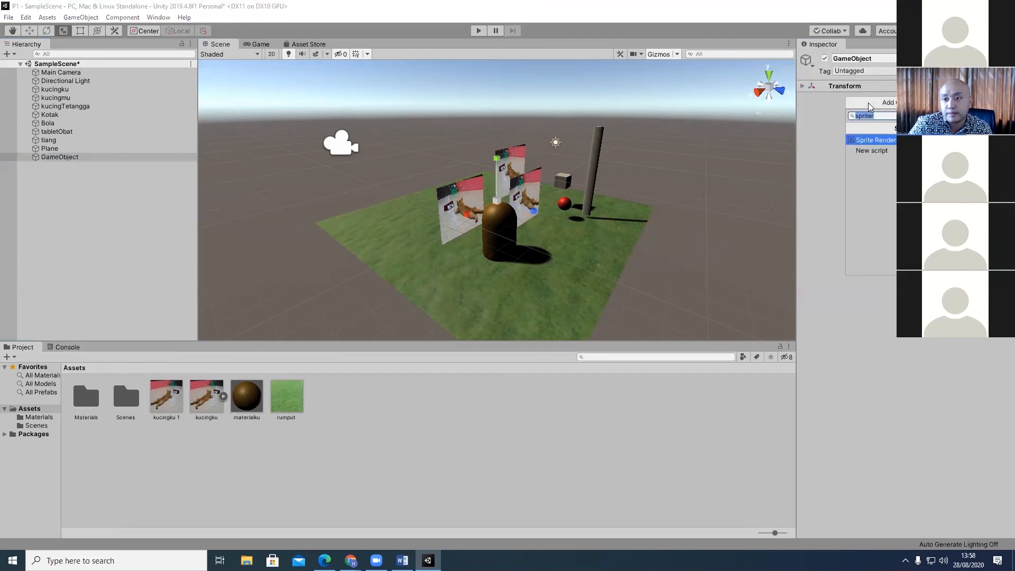
click(872, 141)
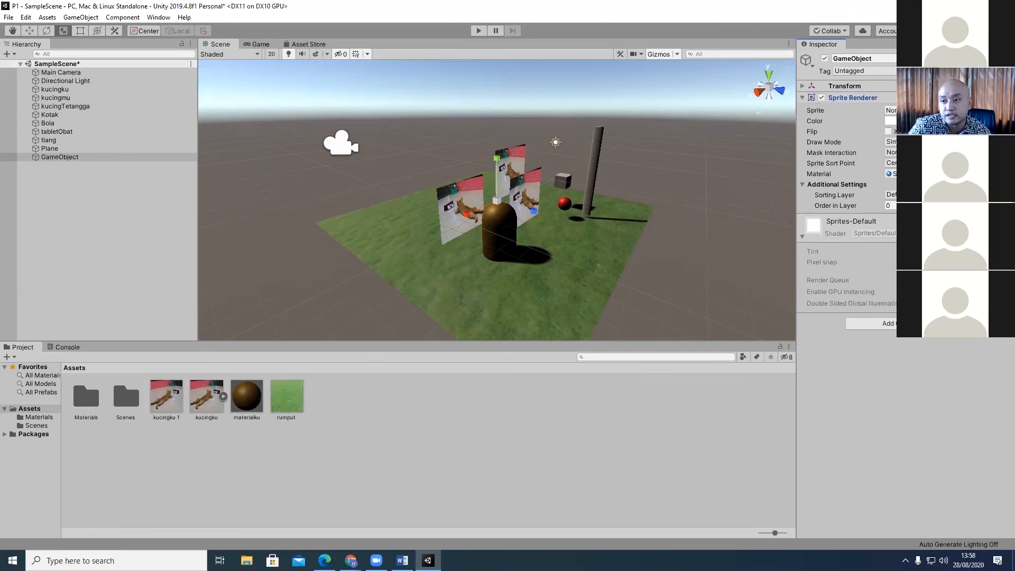
click(1007, 110)
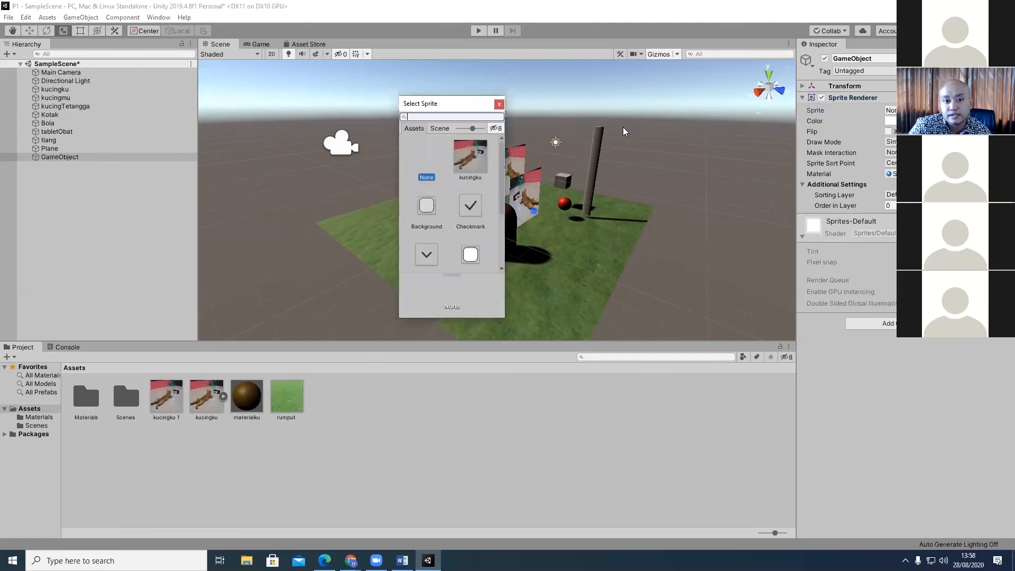
click(470, 158)
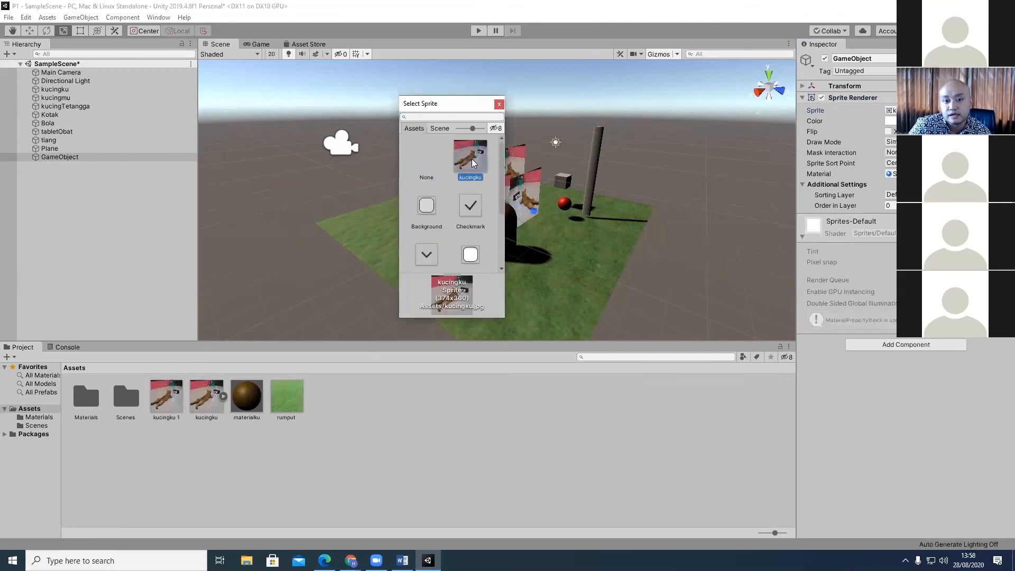
double_click(472, 159)
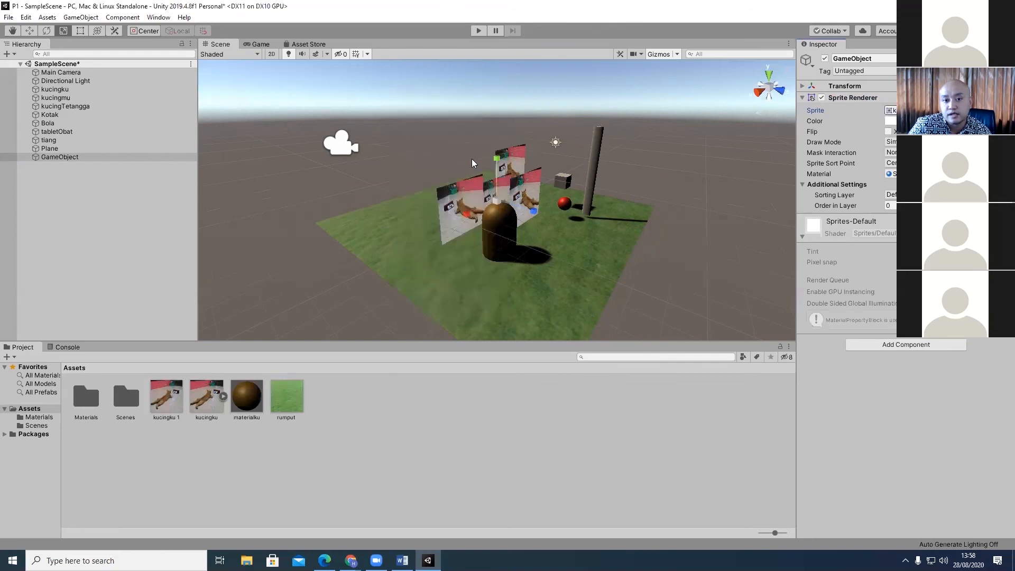
Move the GameObject sprite along the Z axis to the plane's edge, away from the other cat sprites, and collapse its Sprite Renderer.
click(68, 156)
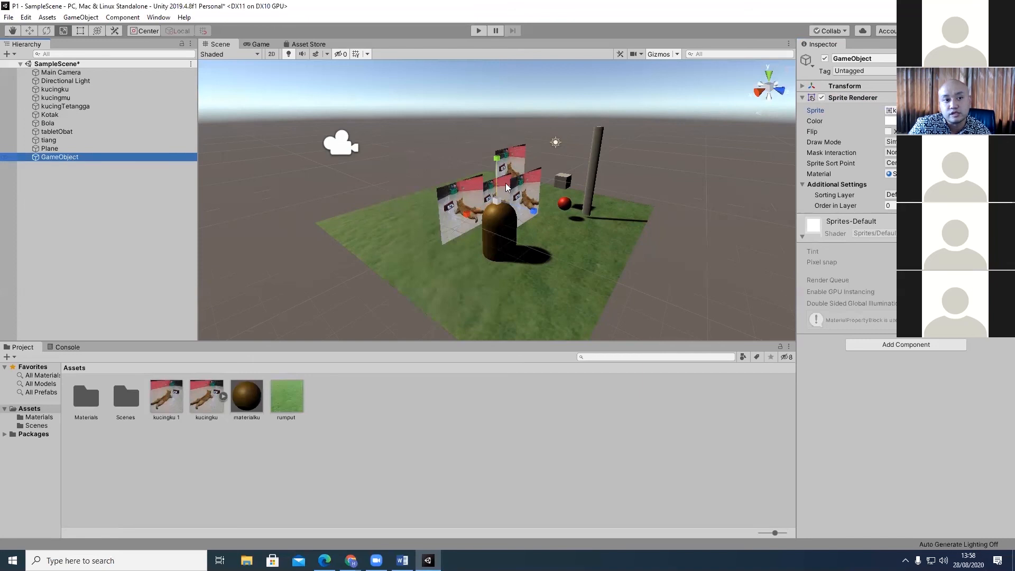
click(30, 30)
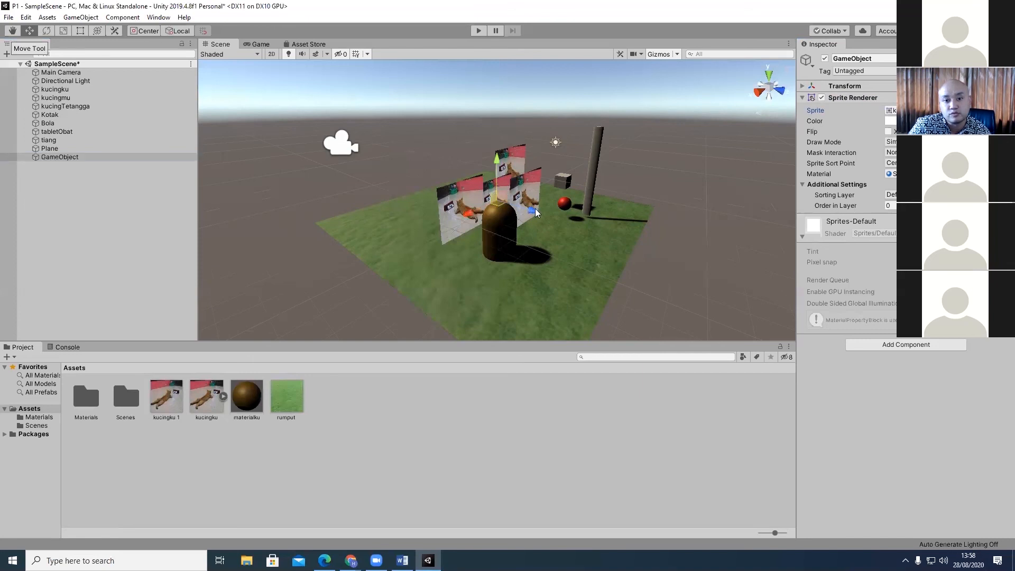
drag(535, 212, 624, 240)
key(alt)
alt+drag(648, 225, 596, 232)
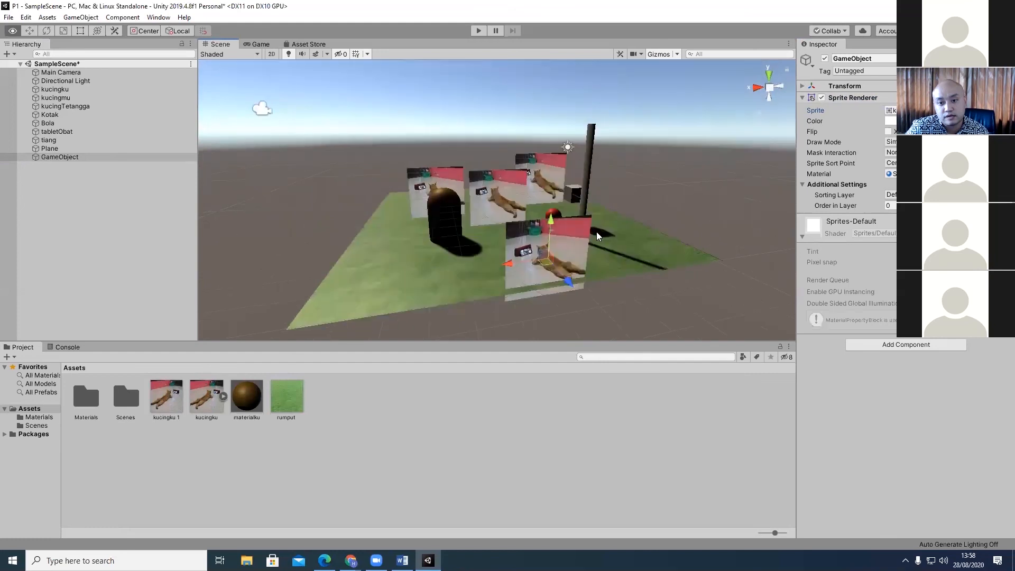
scroll(597, 231, down, 3)
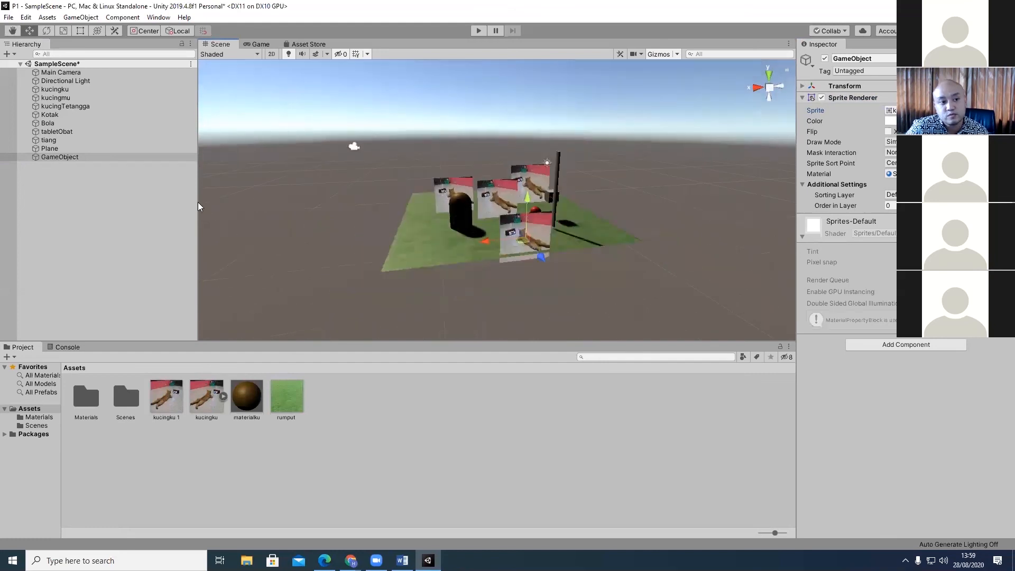
click(72, 157)
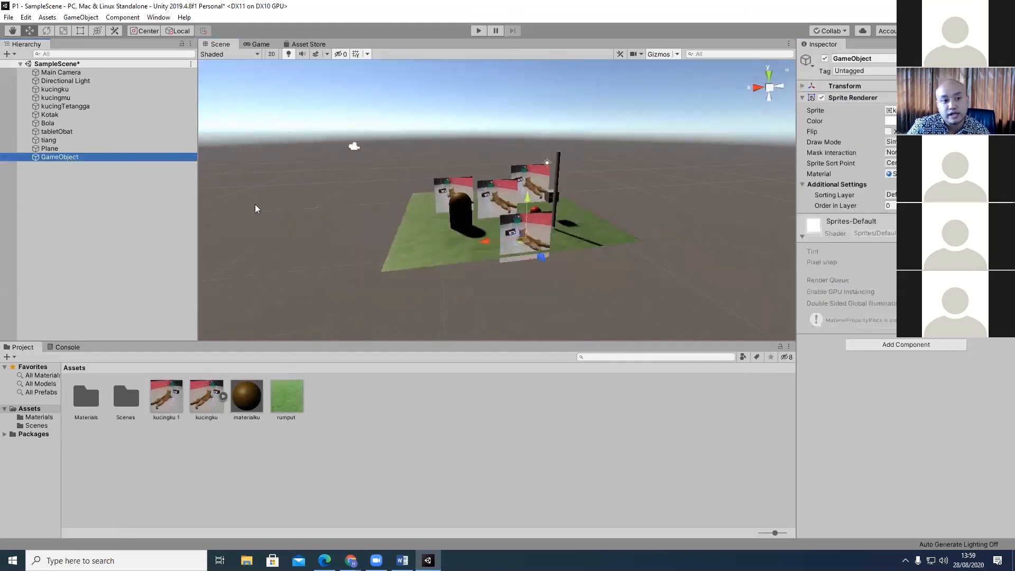
click(837, 99)
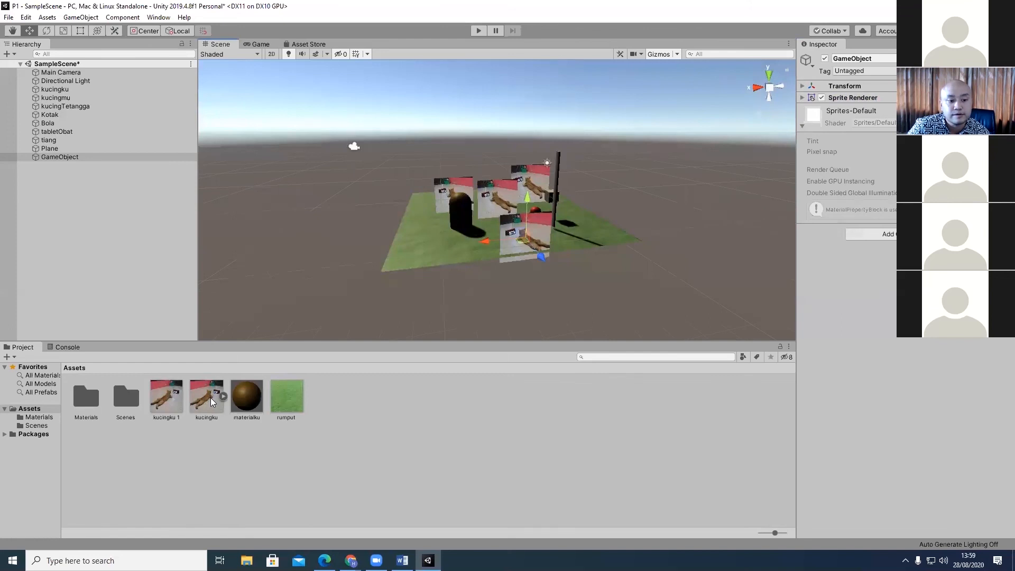
Place the kucingku image asset directly into the scene, examine its Sprite Renderer, and delete the placed copy.
drag(343, 213, 343, 212)
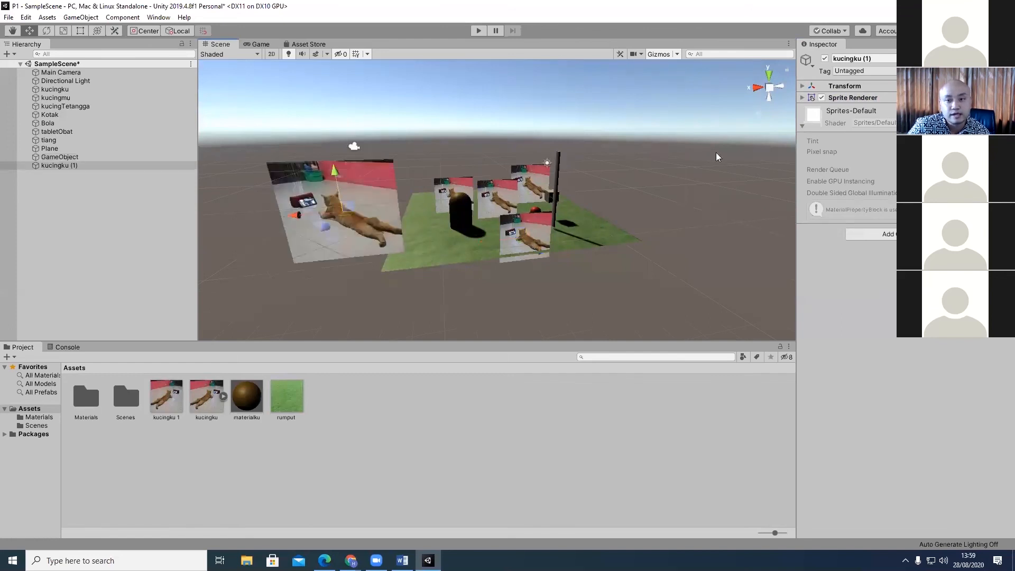
click(802, 98)
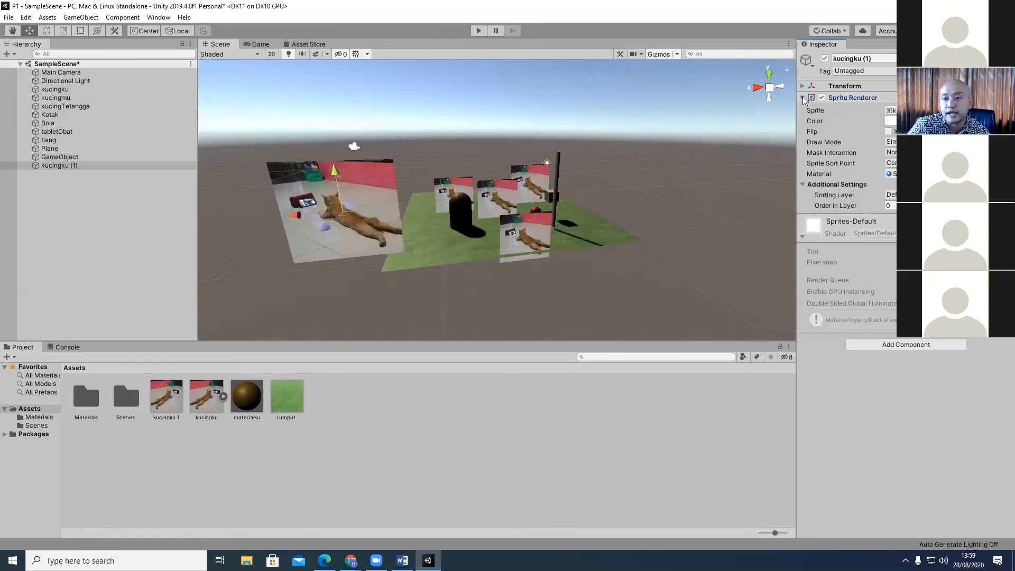
click(802, 99)
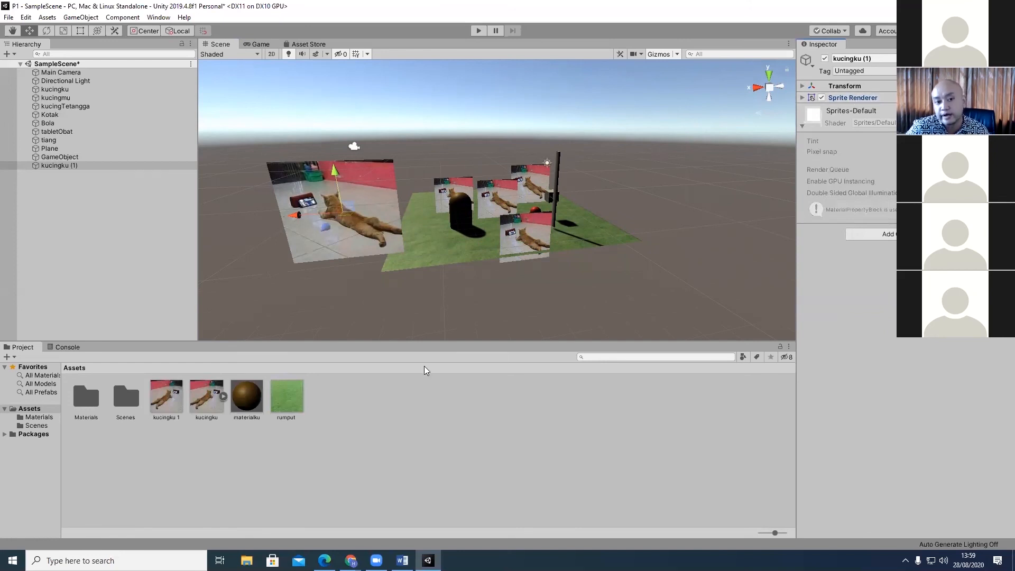
click(340, 237)
click(344, 233)
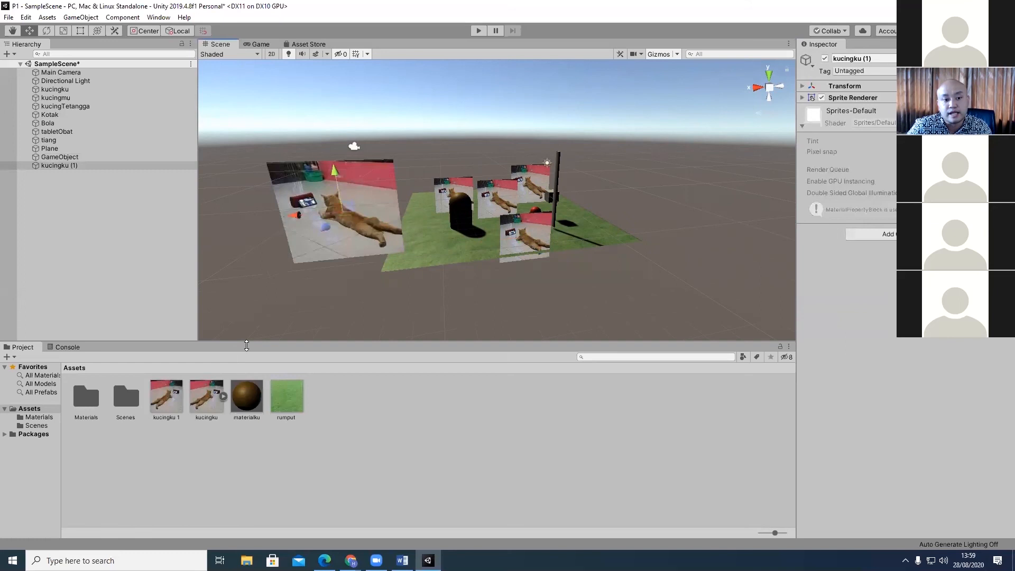
key(Delete)
View the kucingku import settings and the tabletObat capsule's components, and create a second empty game object.
click(205, 396)
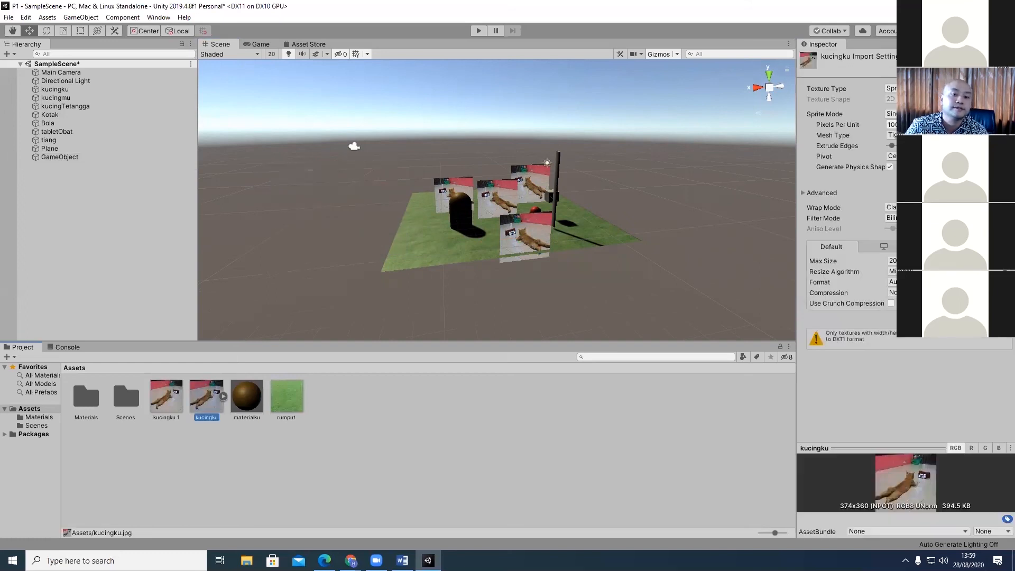
click(462, 202)
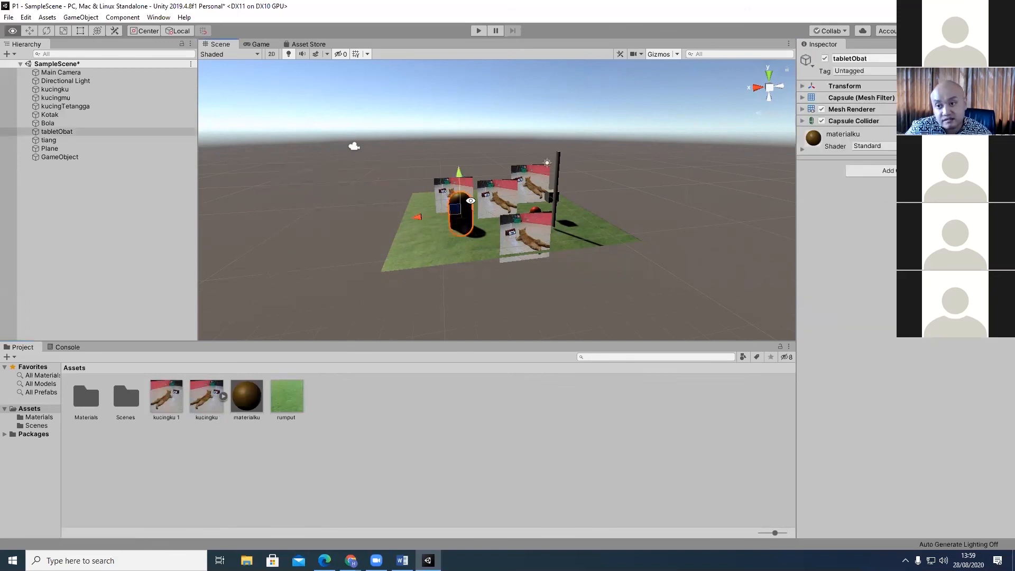
alt+drag(471, 200, 518, 227)
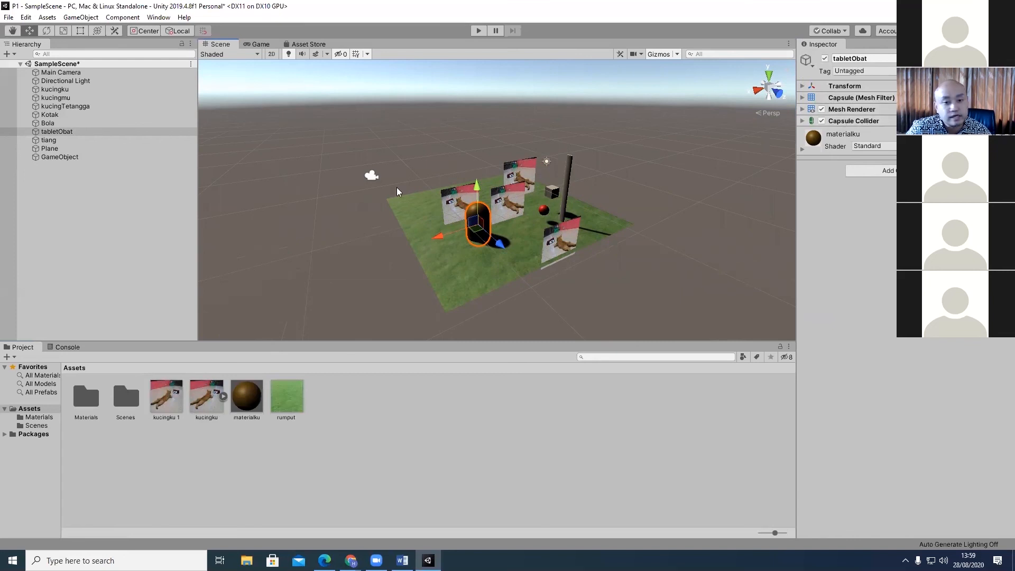
right_click(71, 210)
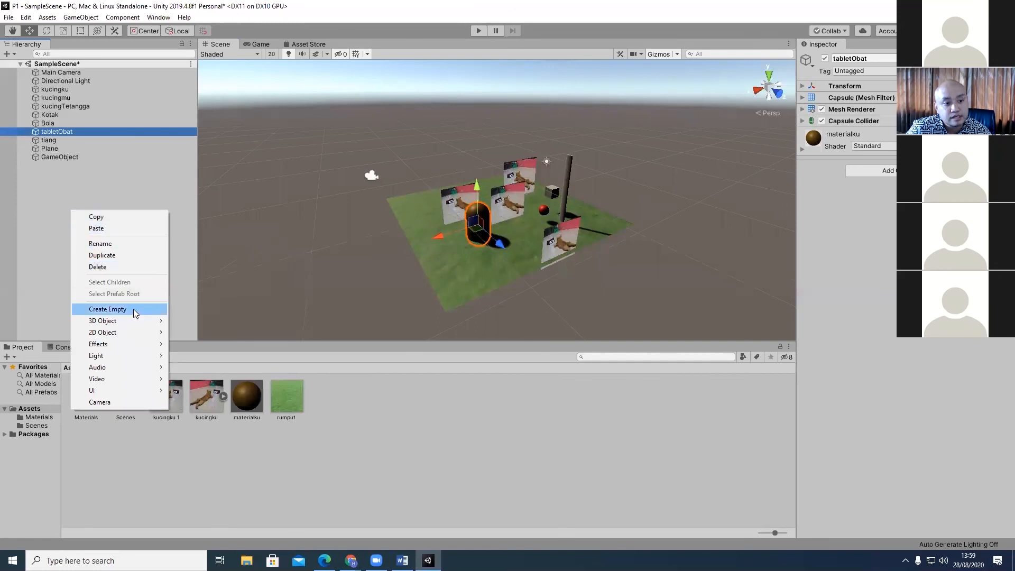
click(107, 309)
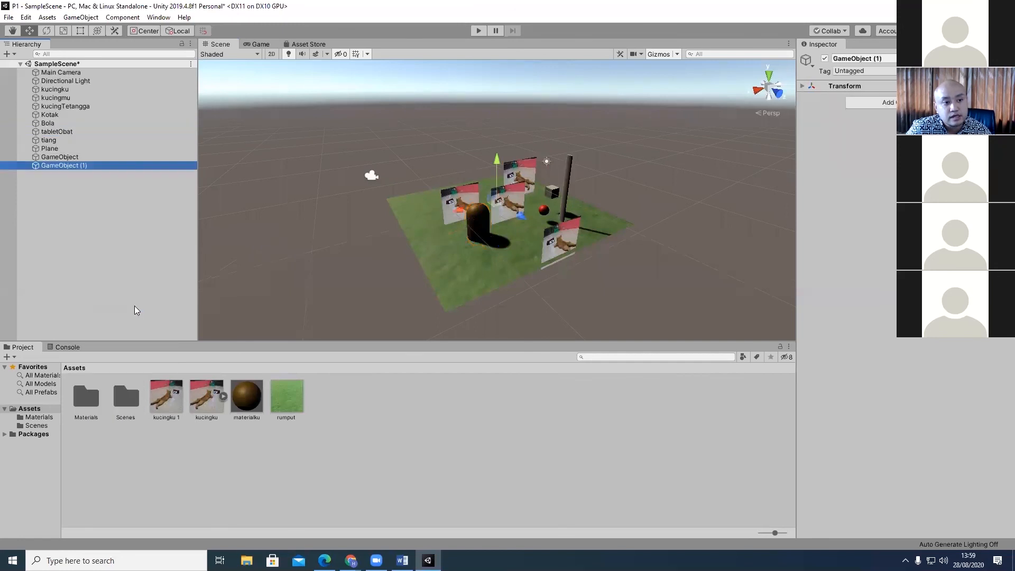
Rename the new empty game object to objku and move it beyond the plane's edge, past the tall pole.
click(888, 59)
text(objku)
key(Return)
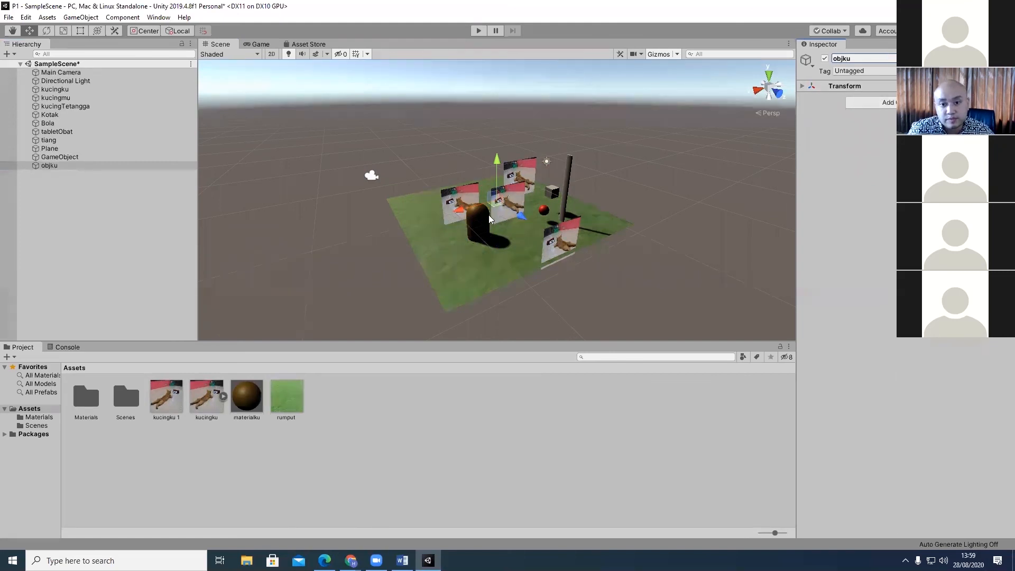
drag(513, 193, 618, 165)
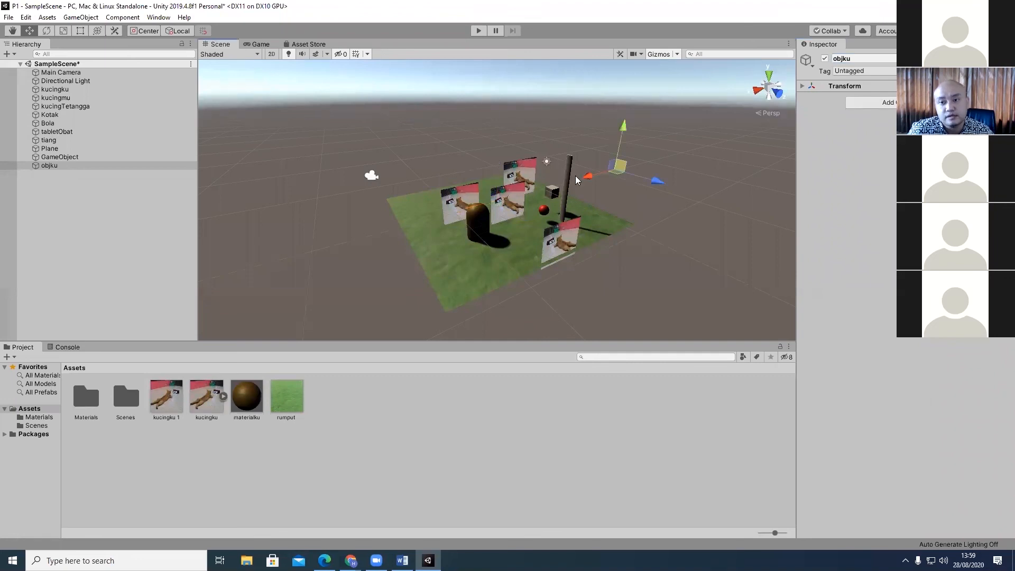
Check the tabletObat capsule's components for reference and add a Mesh Filter component to objku.
click(483, 216)
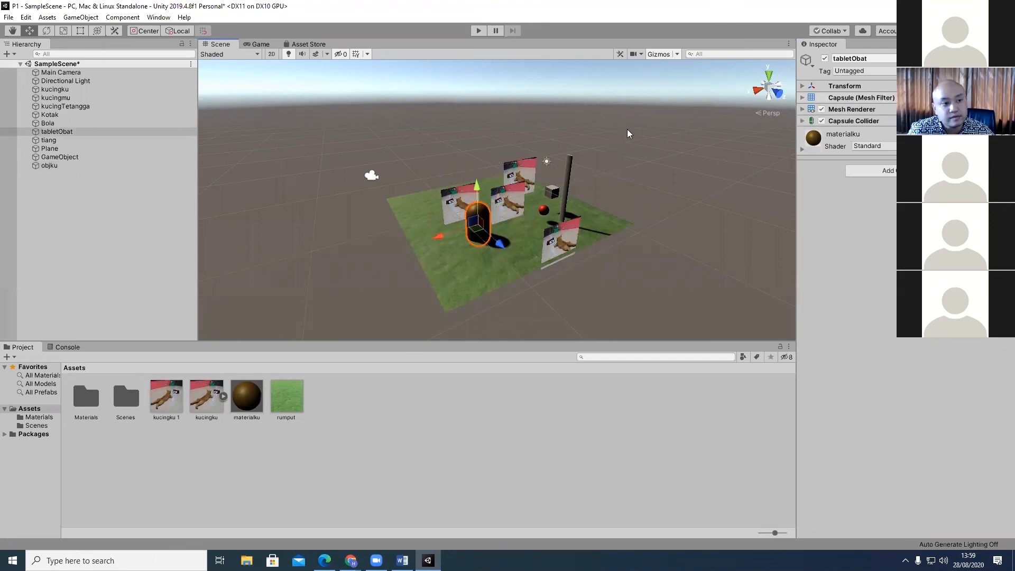
click(63, 165)
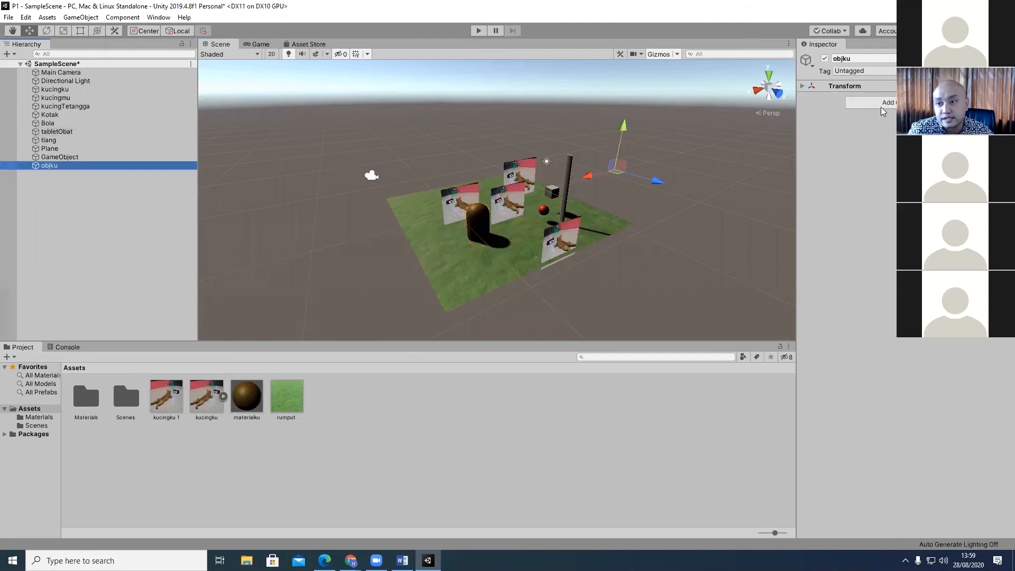
click(882, 104)
text(mesh)
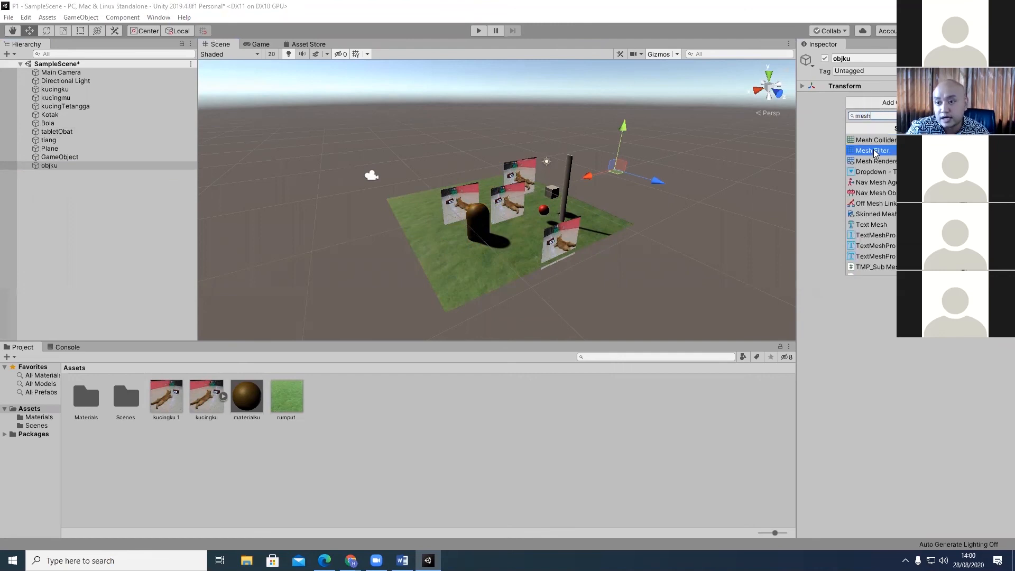
click(874, 150)
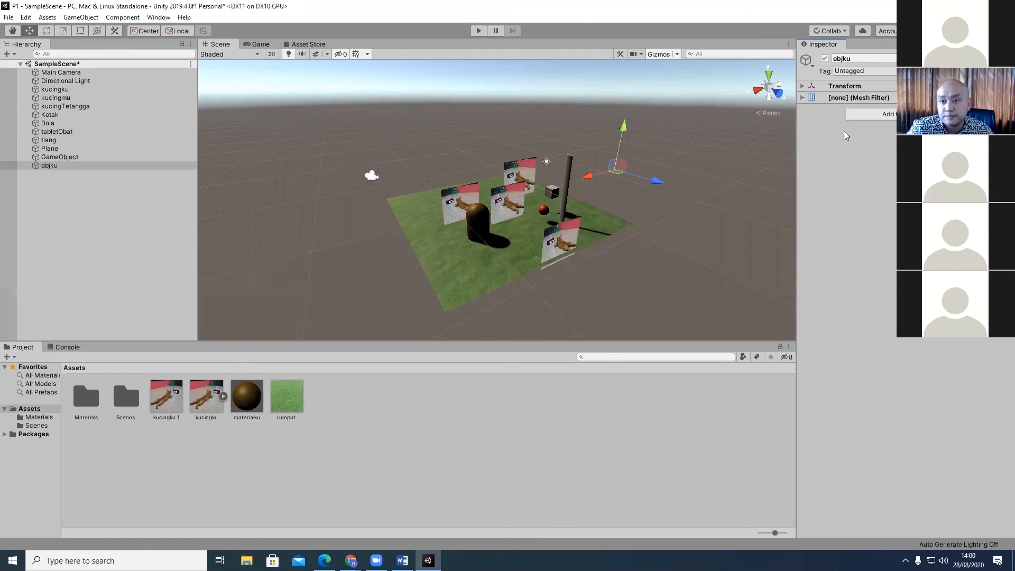
Assign the Capsule mesh to objku's Mesh Filter and collapse the component.
click(802, 98)
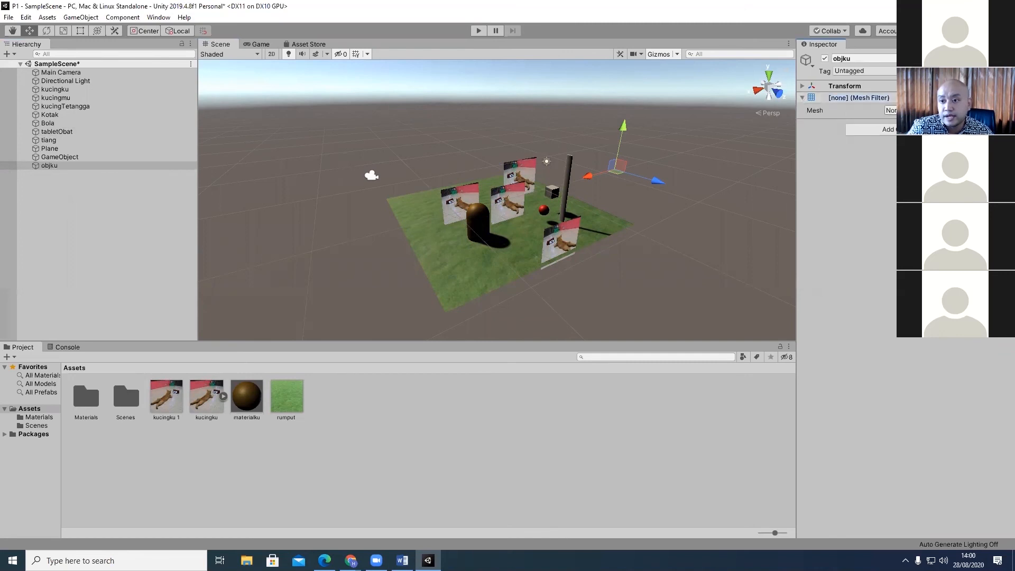
click(1008, 111)
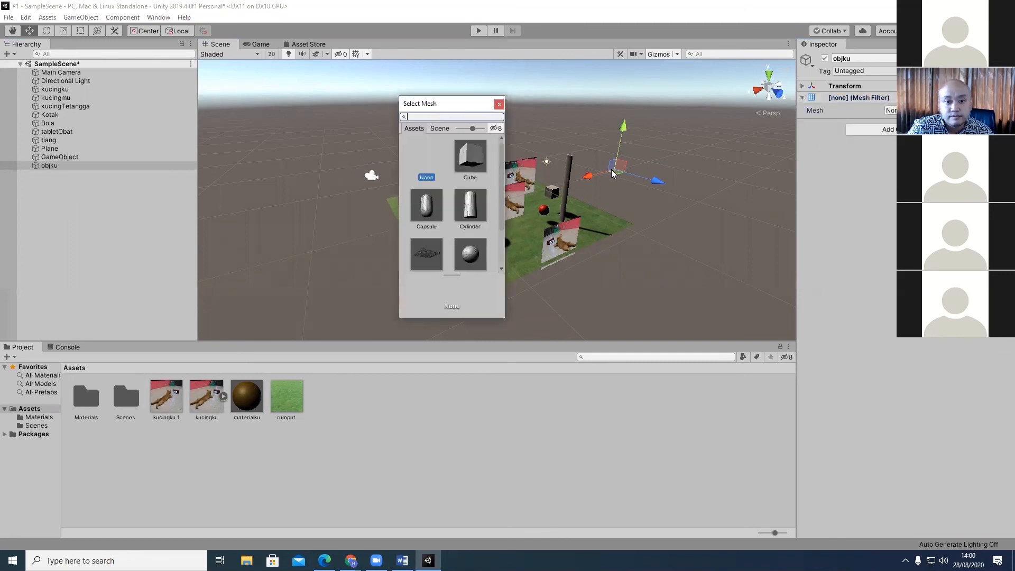
click(427, 211)
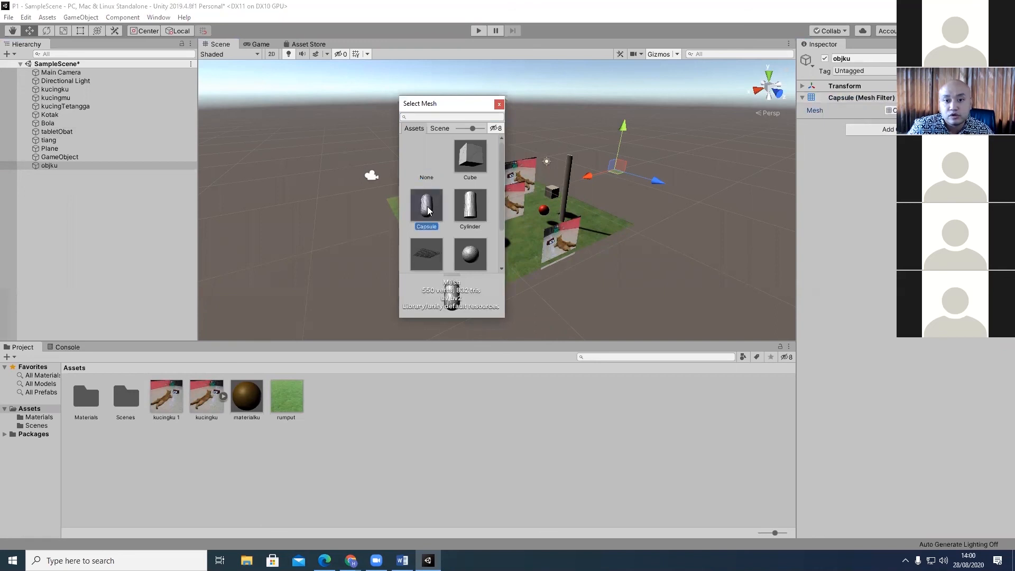
double_click(427, 210)
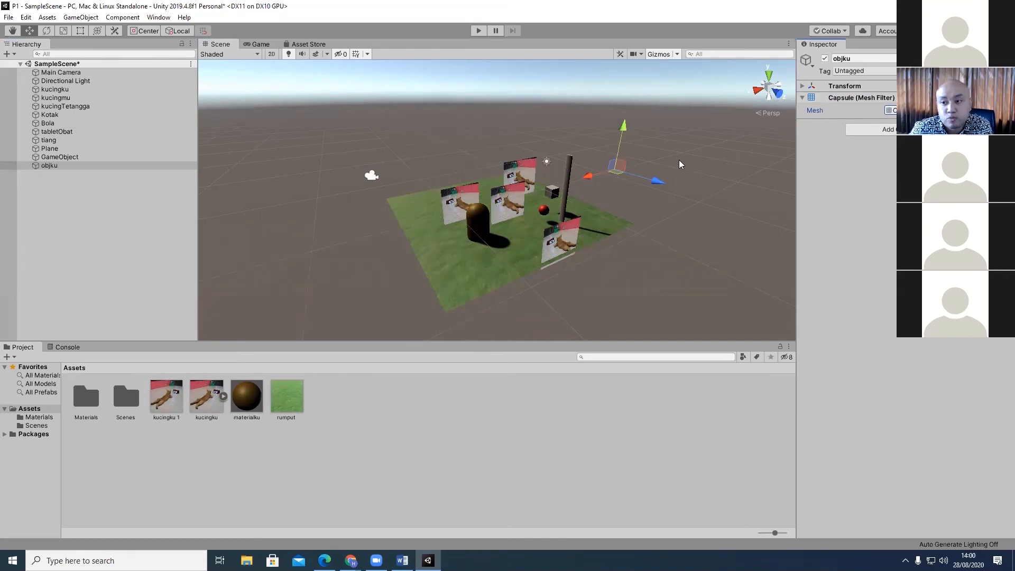
click(803, 98)
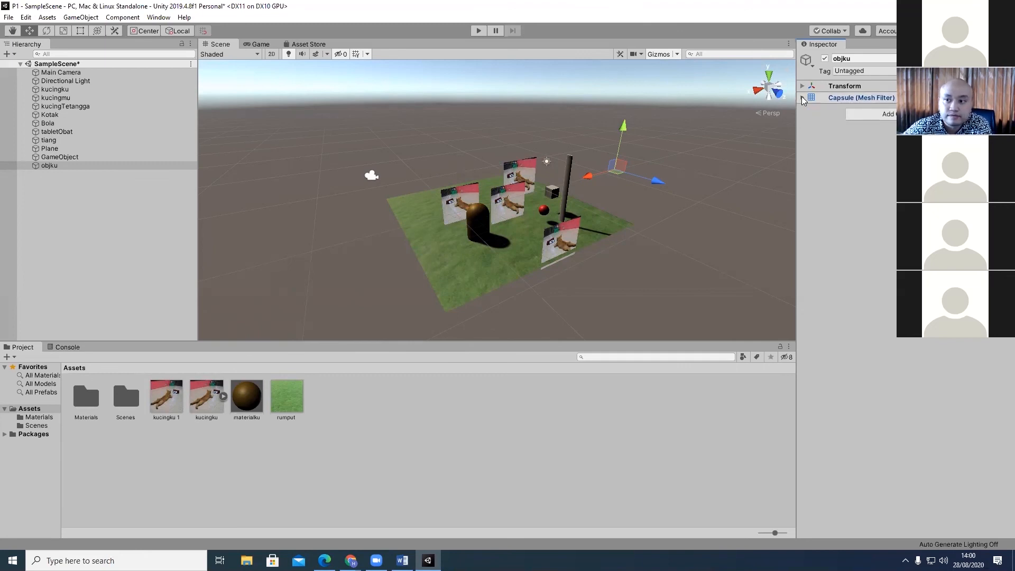
Add a Mesh Renderer component to objku, view its material and lighting settings, and collapse it.
click(877, 116)
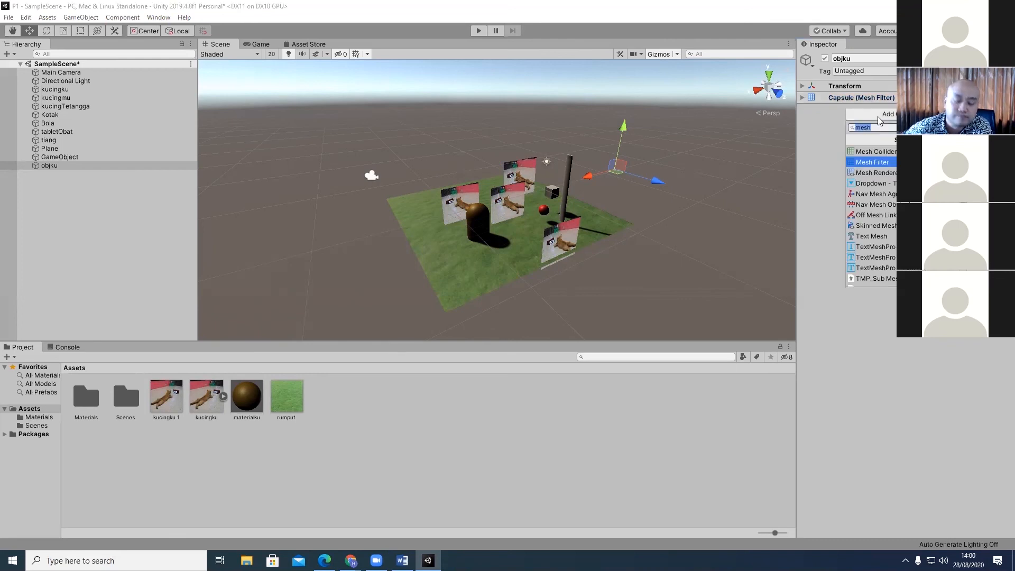
text(mes)
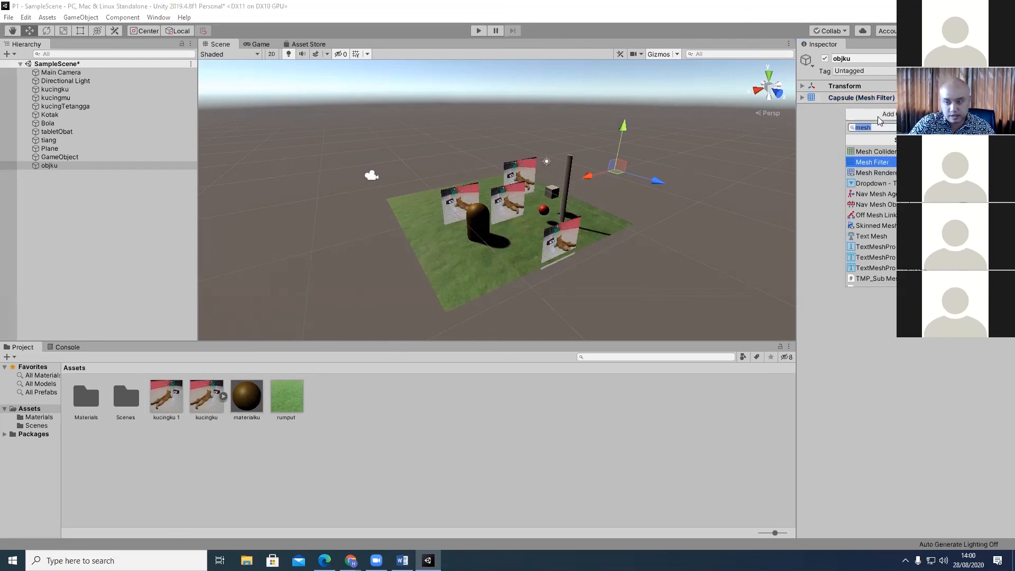
click(870, 172)
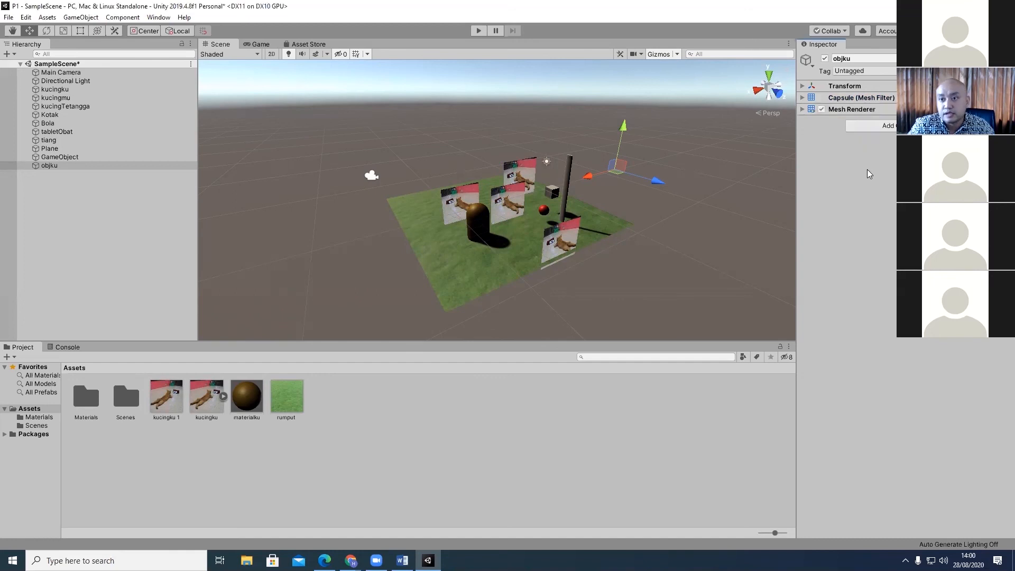
click(802, 109)
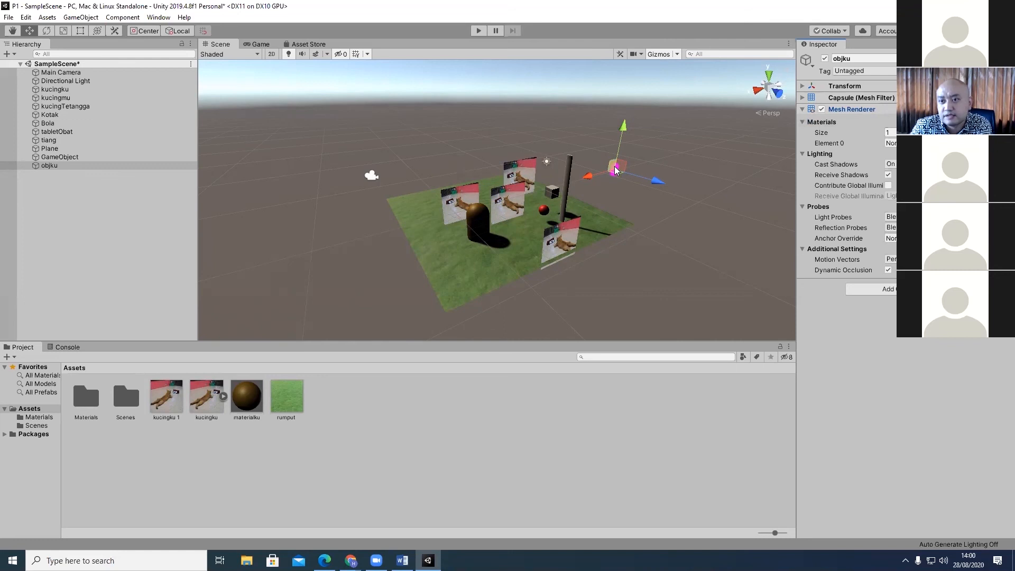
click(805, 110)
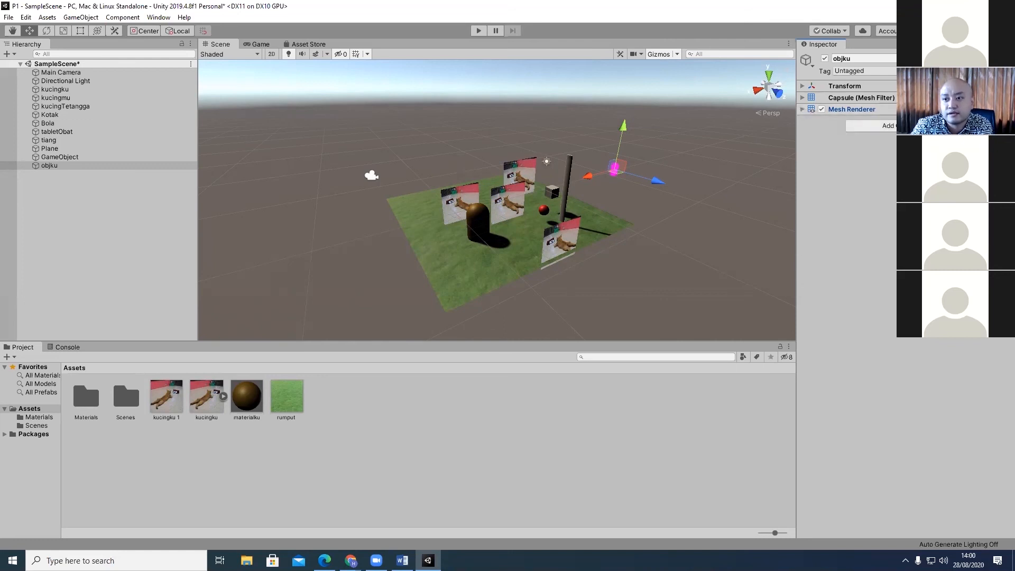
Add a Capsule Collider component to objku, briefly toggle its collider editing mode on and off, and collapse it.
click(906, 126)
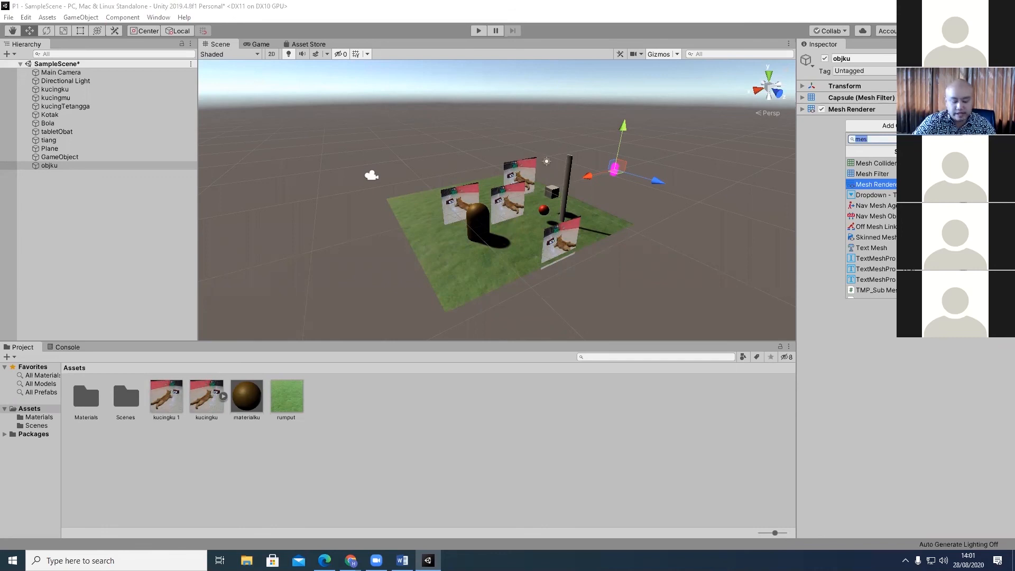
text(ca)
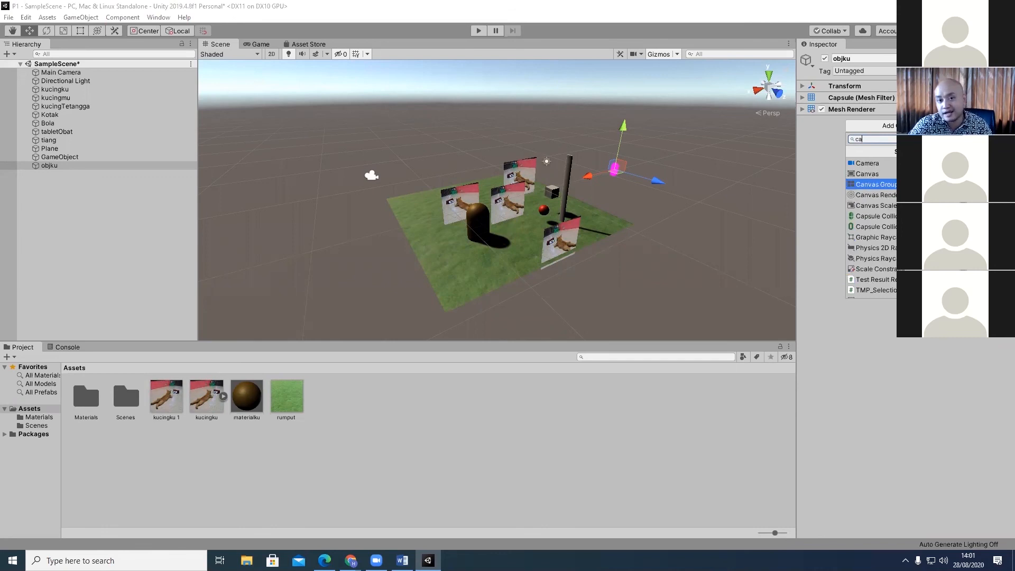
key(BackSpace)
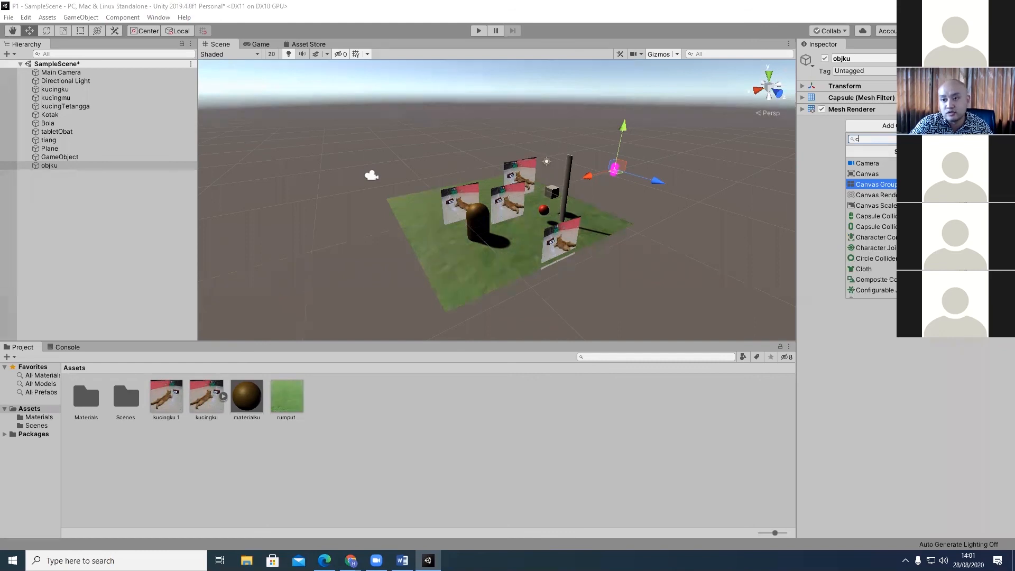
text(ollider)
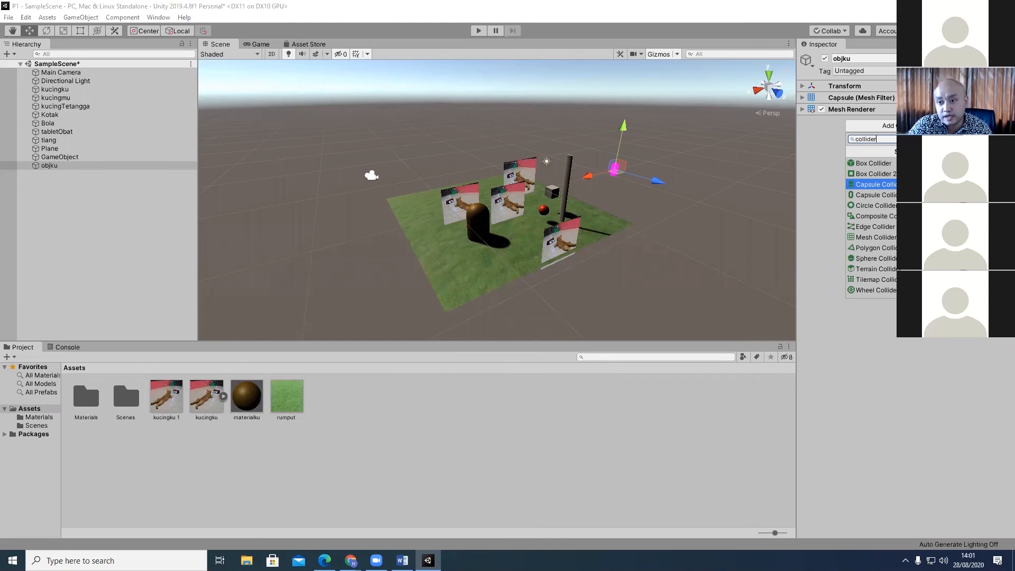
click(891, 186)
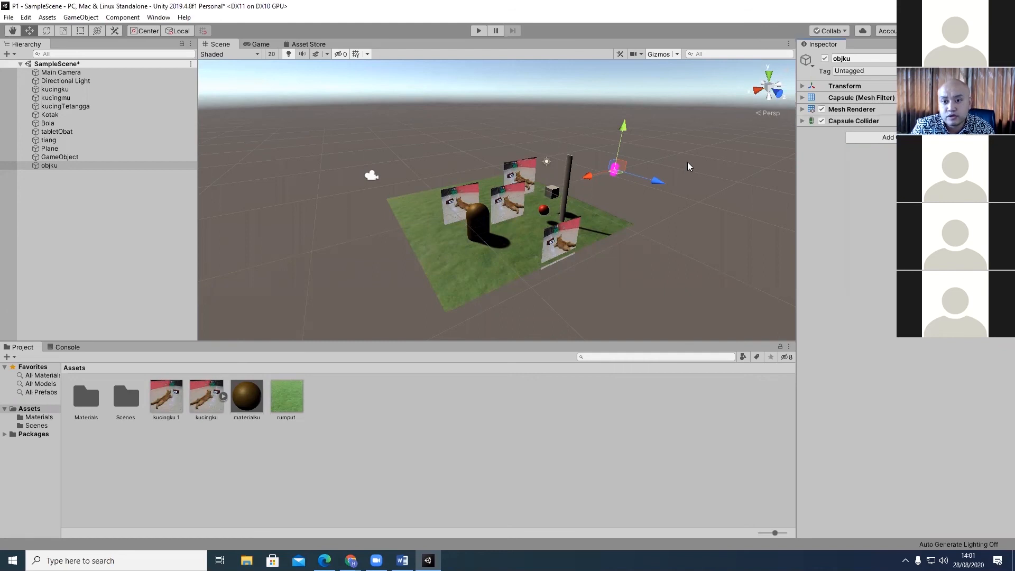
scroll(659, 172, up, 3)
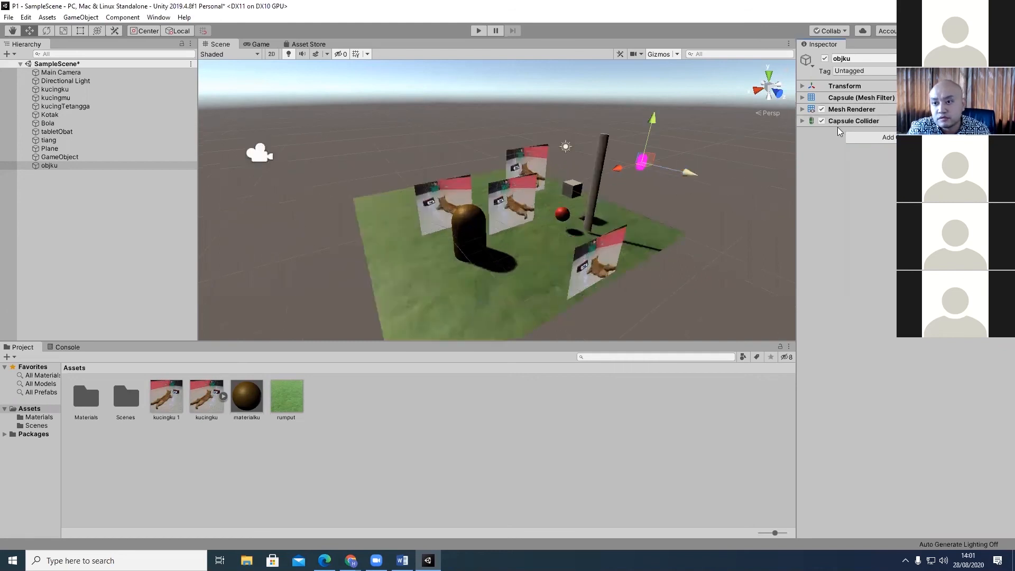
click(799, 120)
click(891, 135)
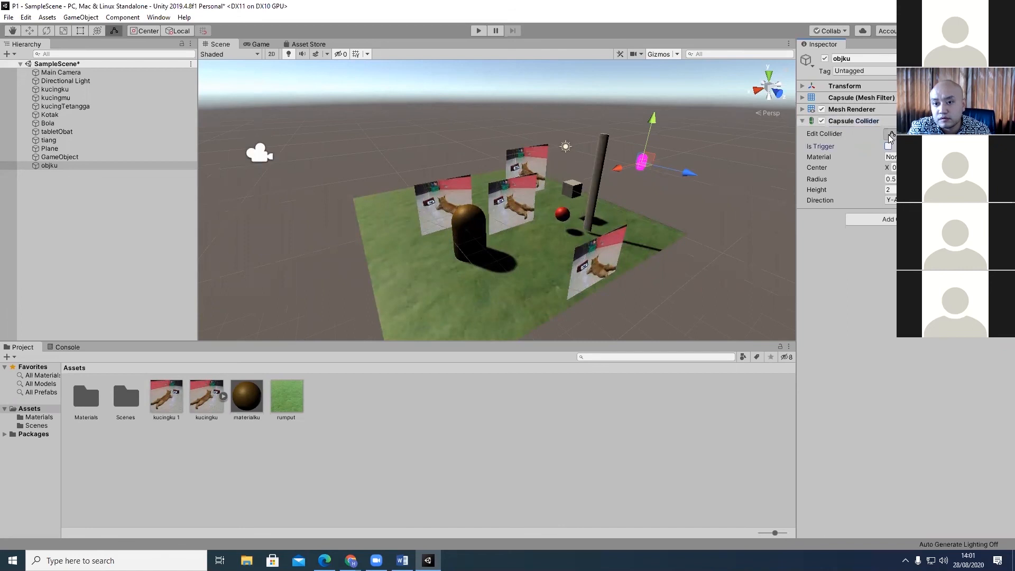
click(891, 135)
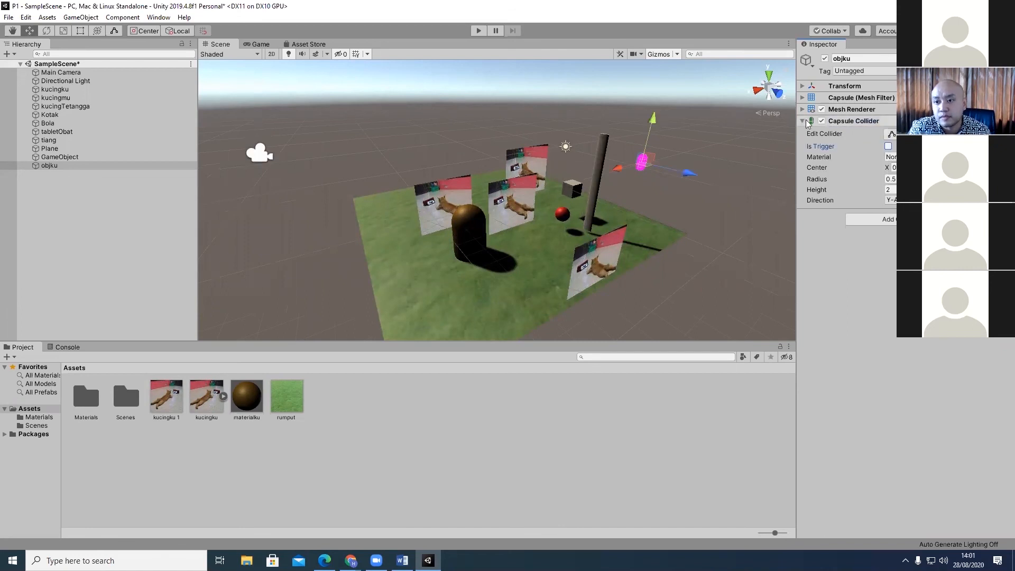
click(803, 121)
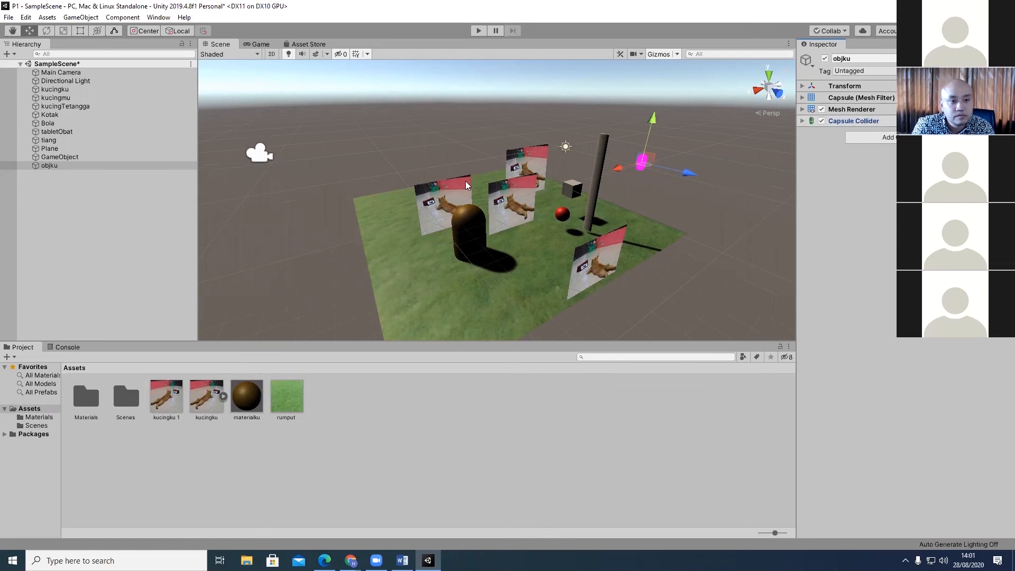
Apply materialku to objku, following the tabletObat capsule, and place objku on the grass plane in front of tabletObat.
click(482, 224)
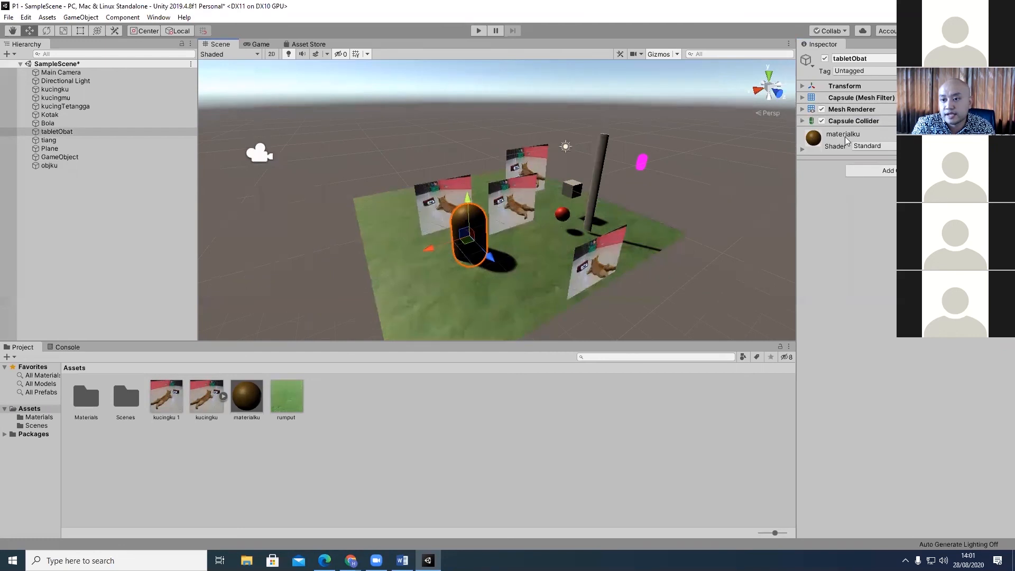
click(641, 164)
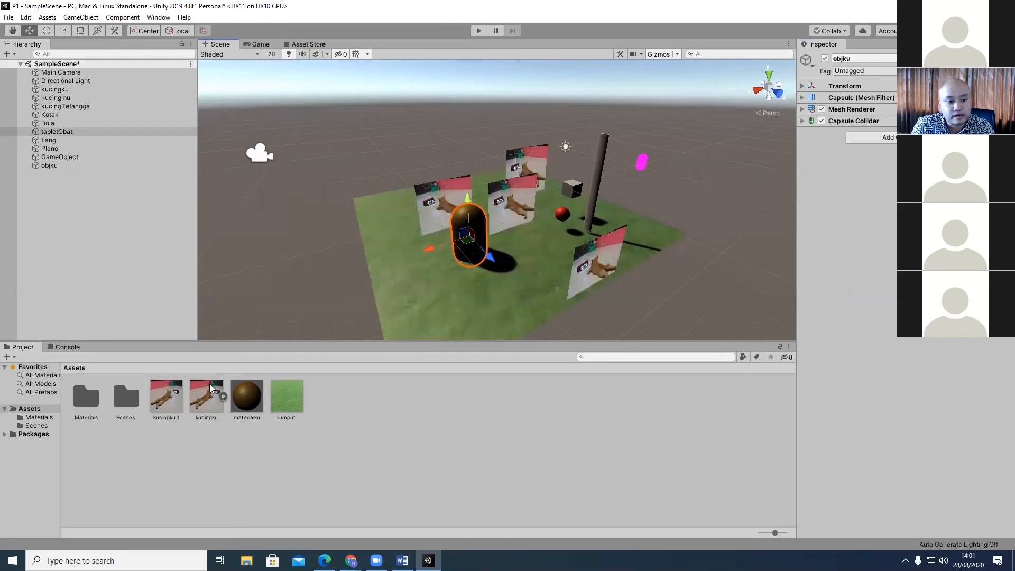
drag(242, 404, 439, 292)
click(464, 234)
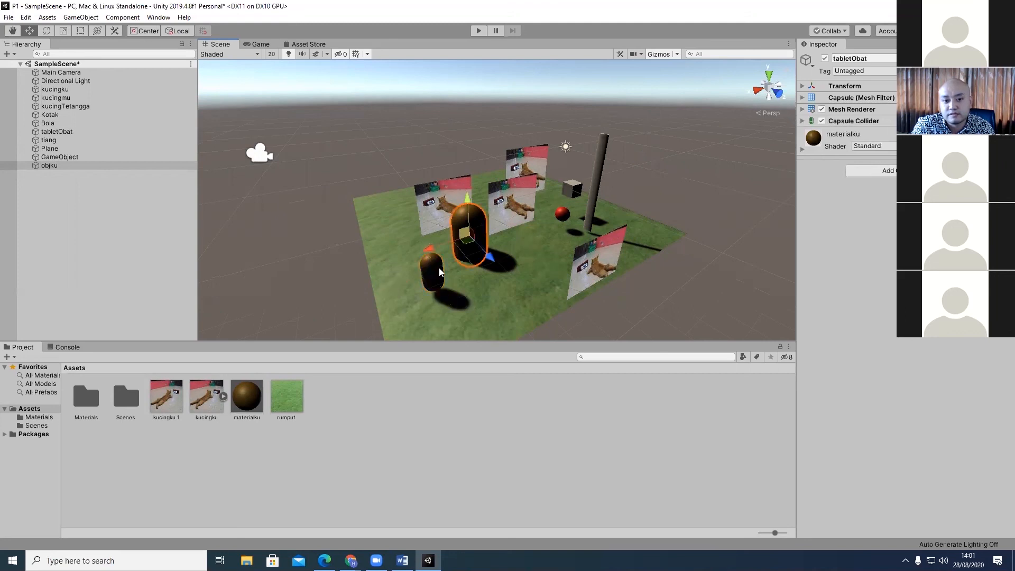
key(ctrl+z)
click(314, 247)
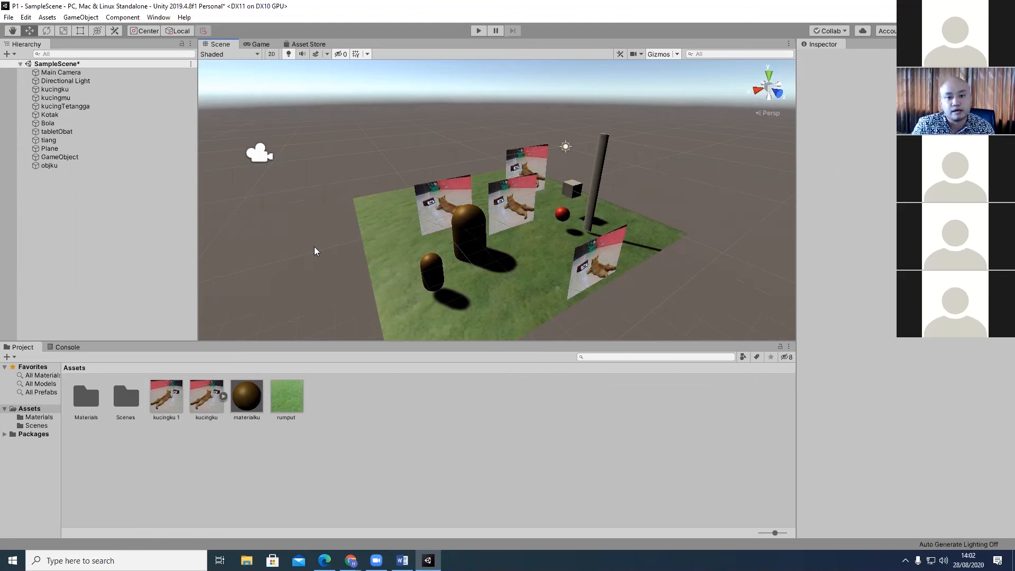
right_click(82, 210)
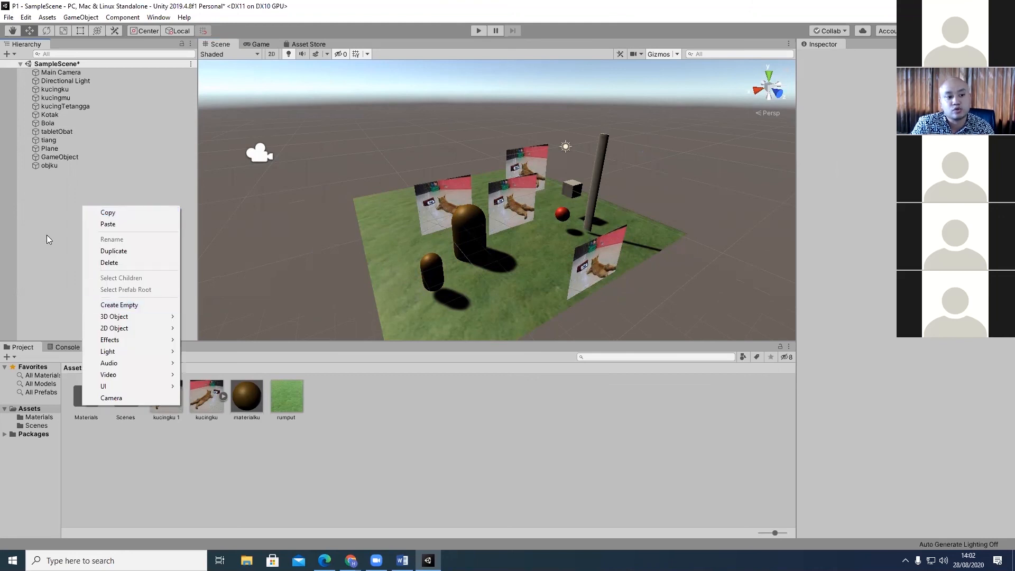
click(34, 225)
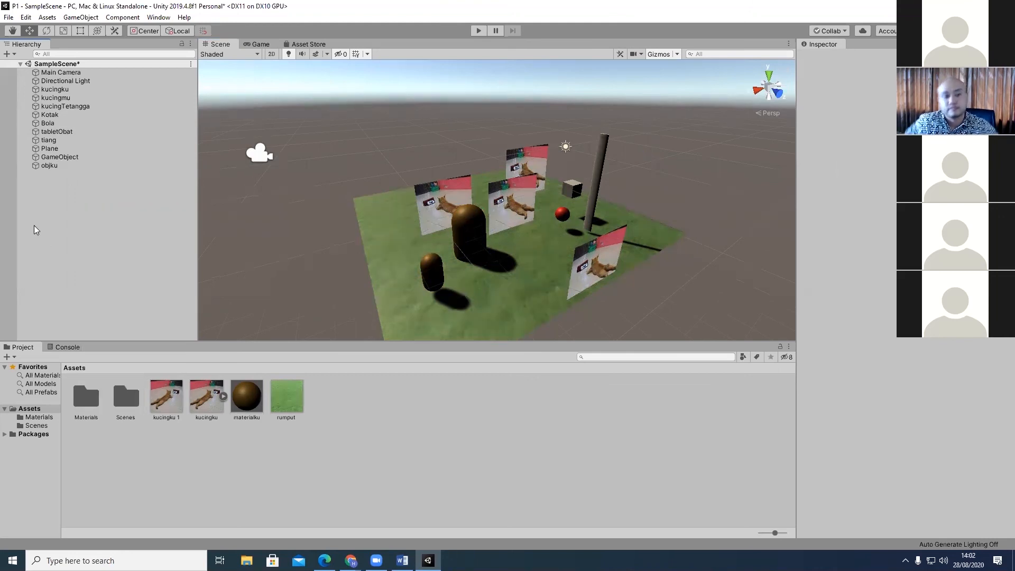